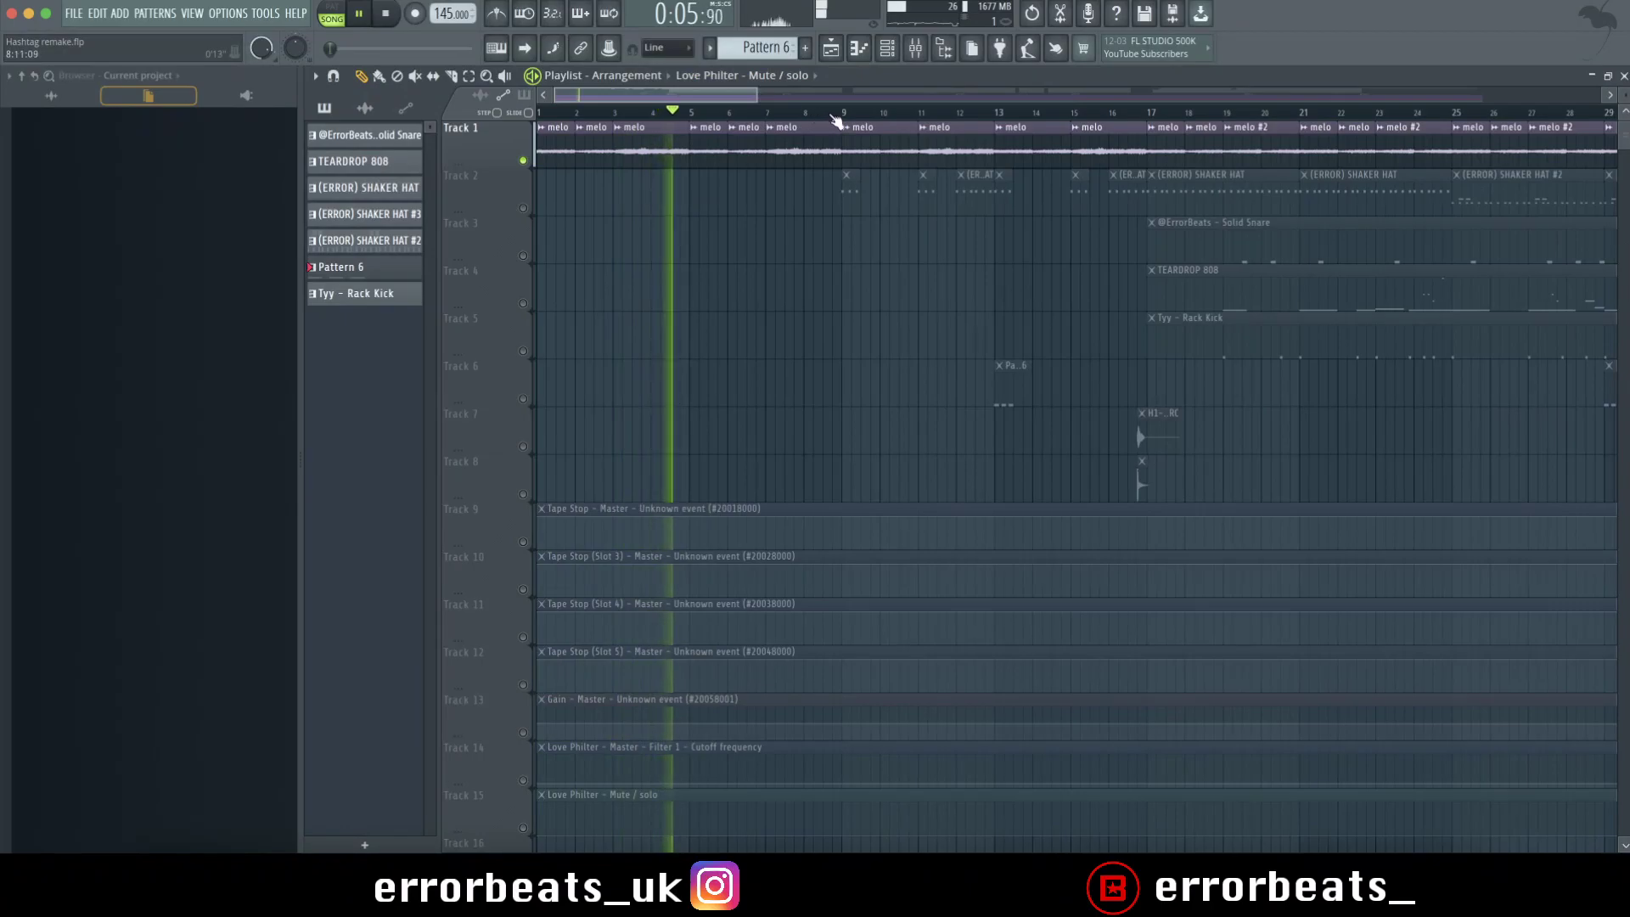
# Play the soloed melody on Track 1 and examine its clips from the intro into the section starting at bar 17
pyautogui.scroll(3, 862, 116)
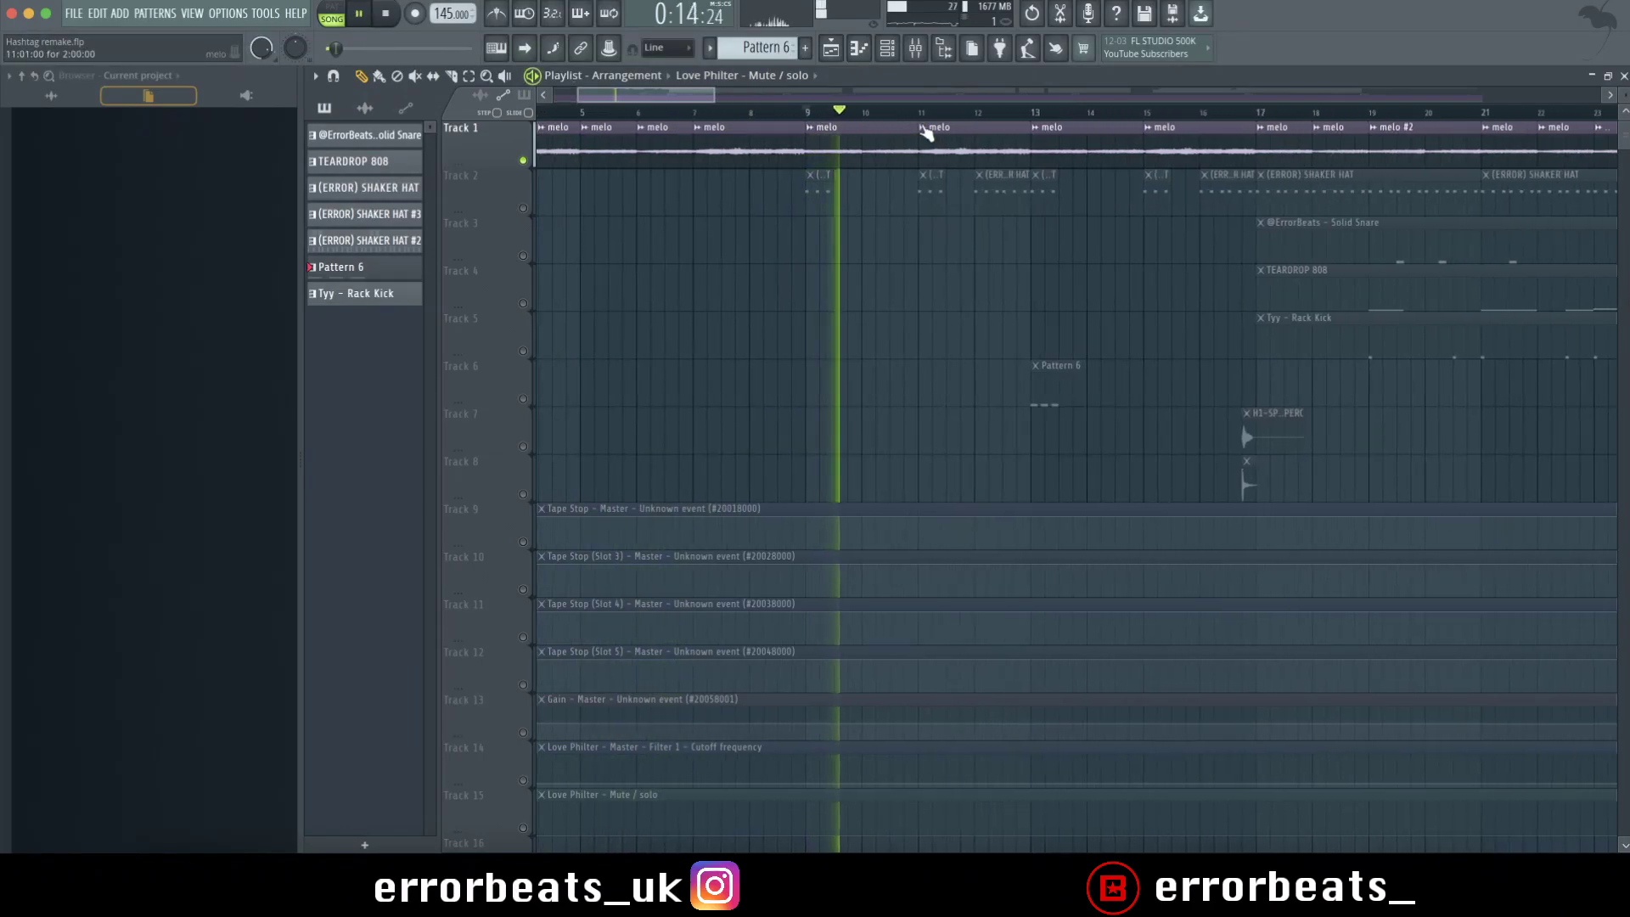
pyautogui.scroll(1, 948, 139)
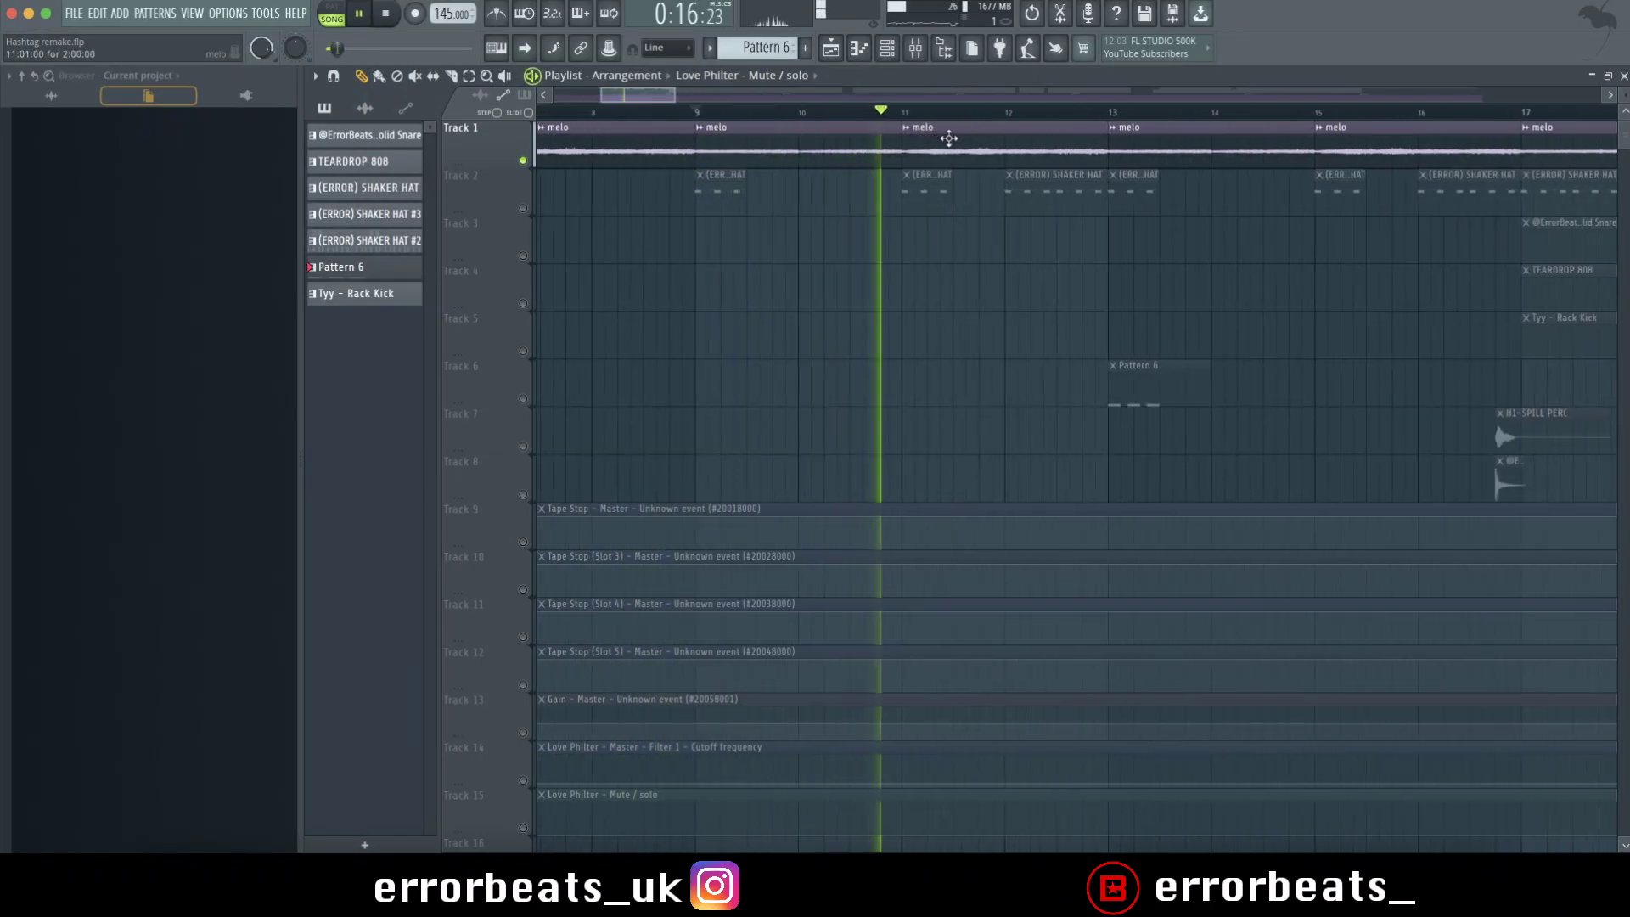
pyautogui.scroll(-4, 951, 139)
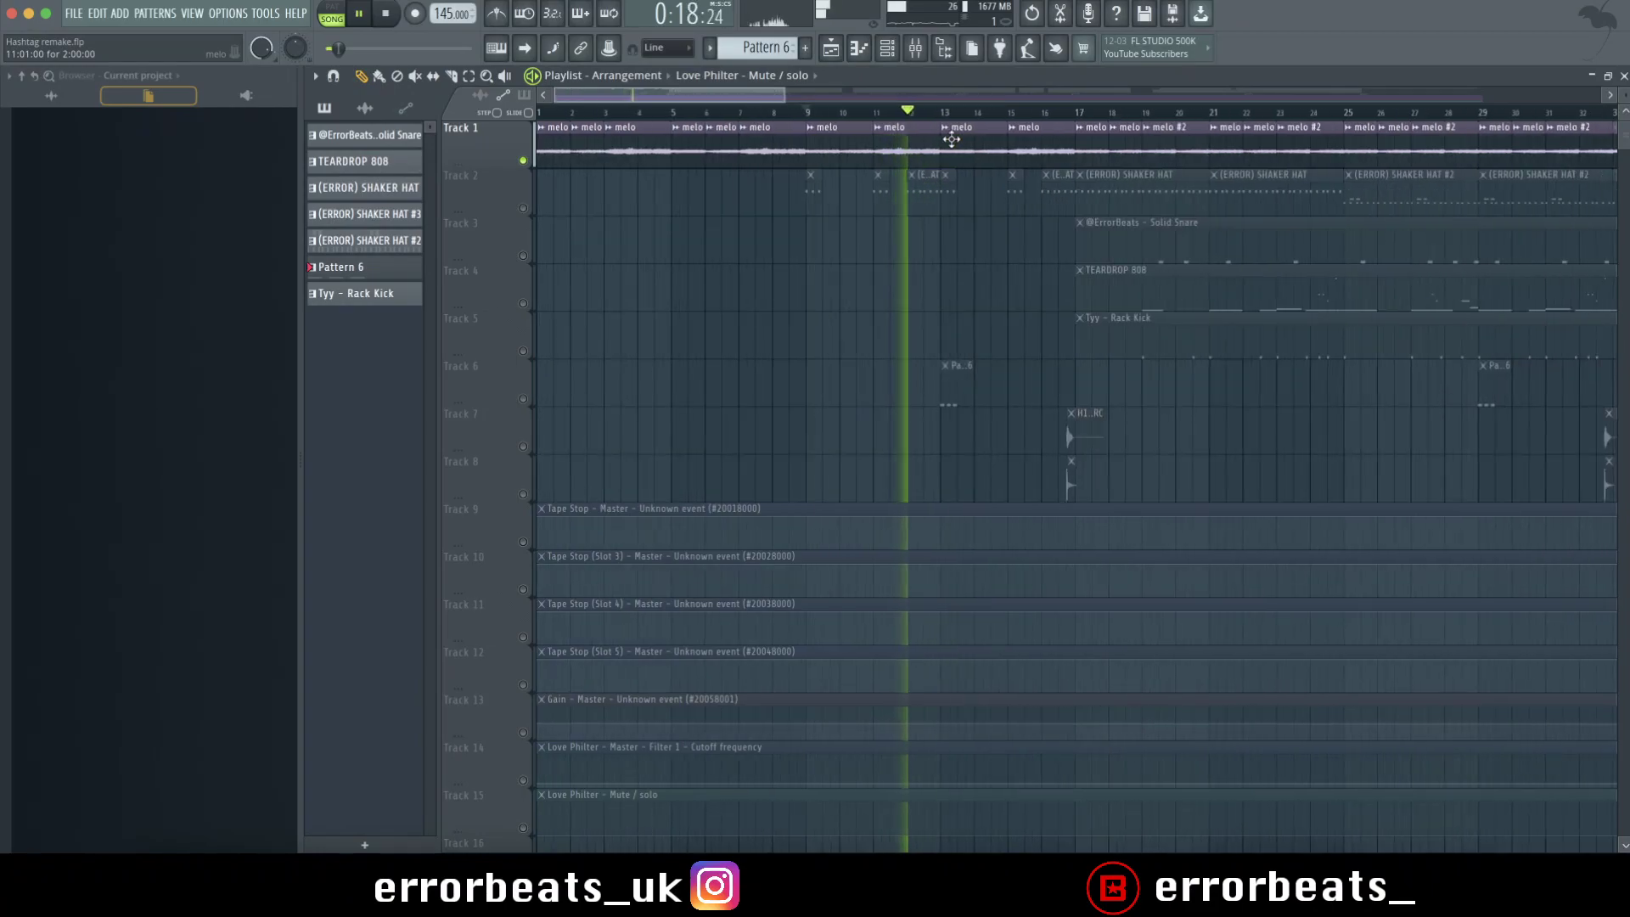
pyautogui.scroll(-3, 950, 140)
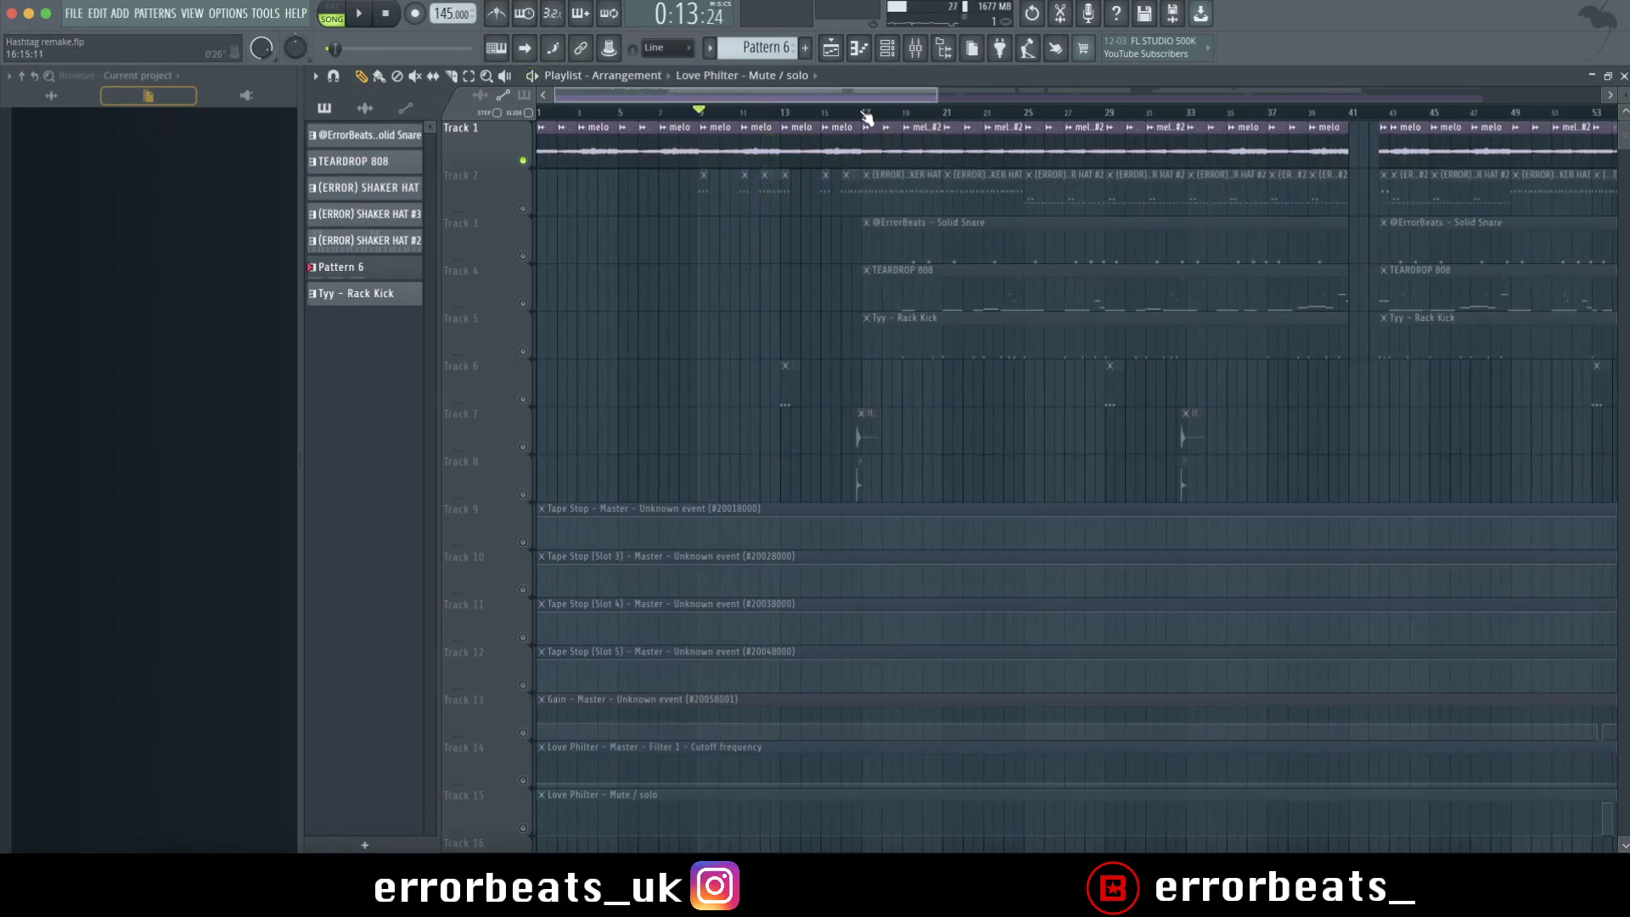
pyautogui.scroll(3, 922, 127)
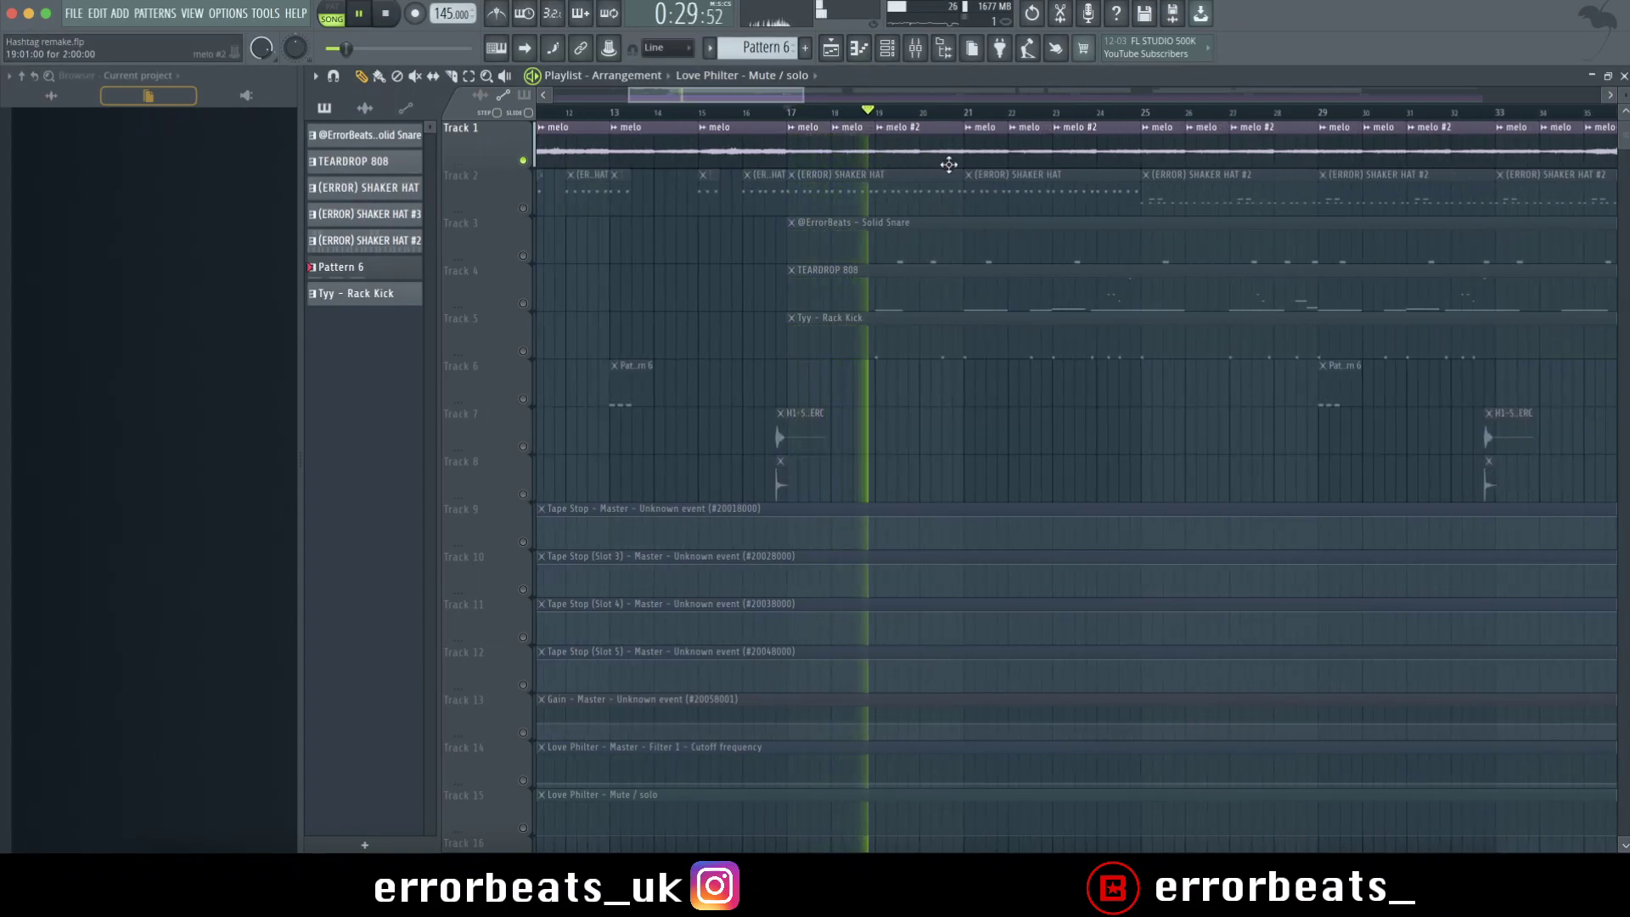
pyautogui.scroll(-3, 948, 164)
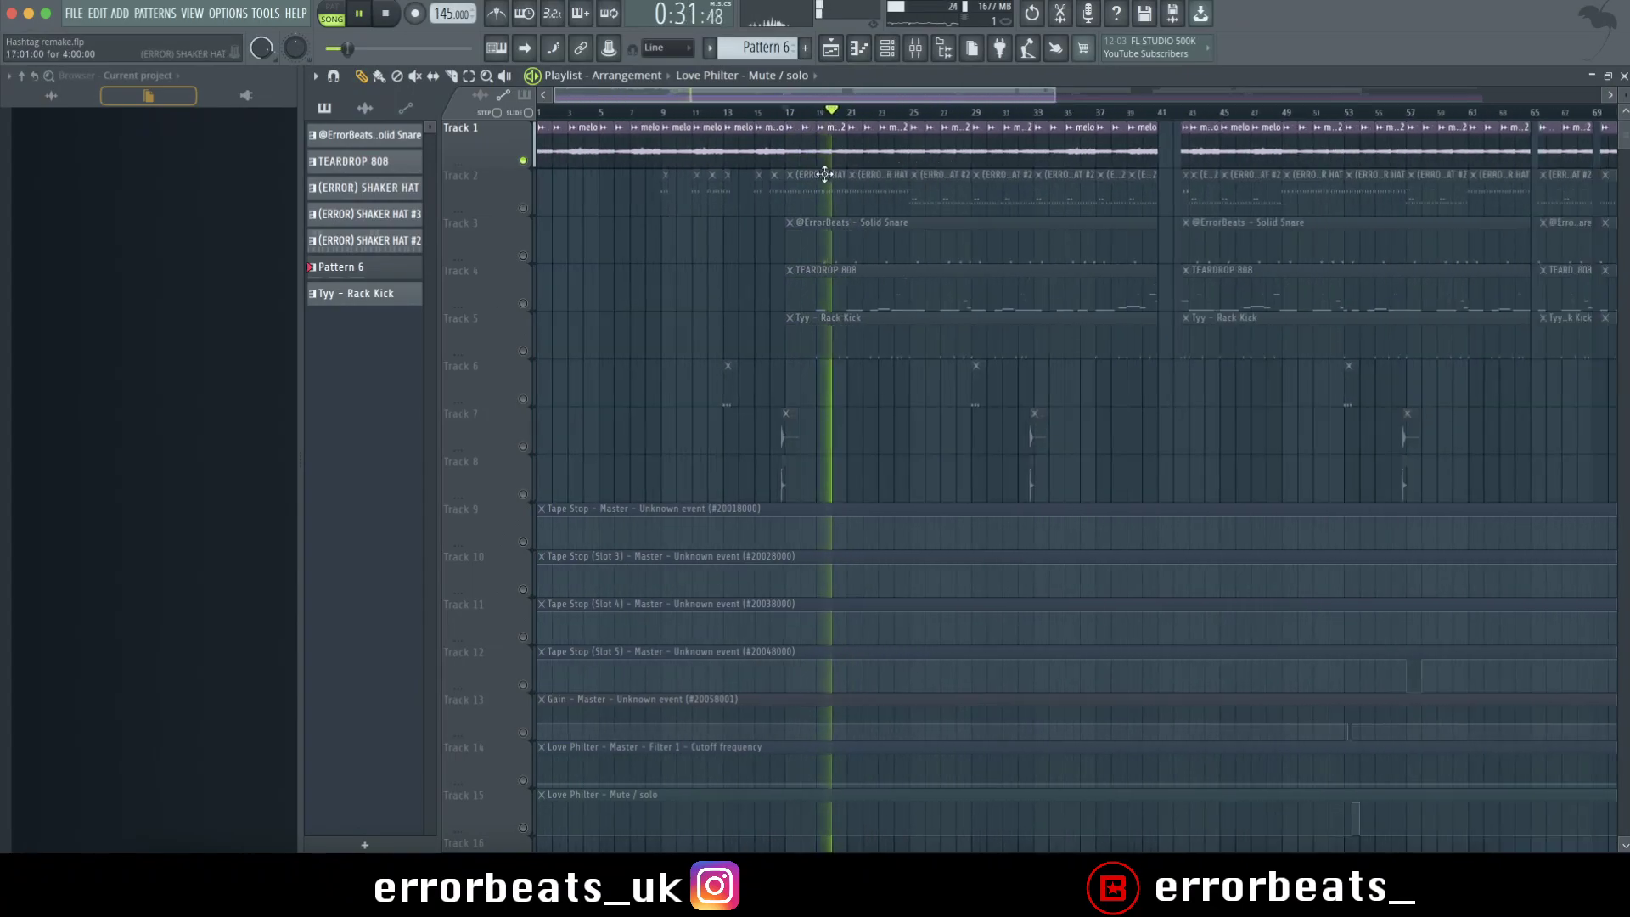
# Audition the soloed melody from bars 25, 27 and 35 in the playlist
pyautogui.scroll(3, 922, 152)
pyautogui.click(937, 113)
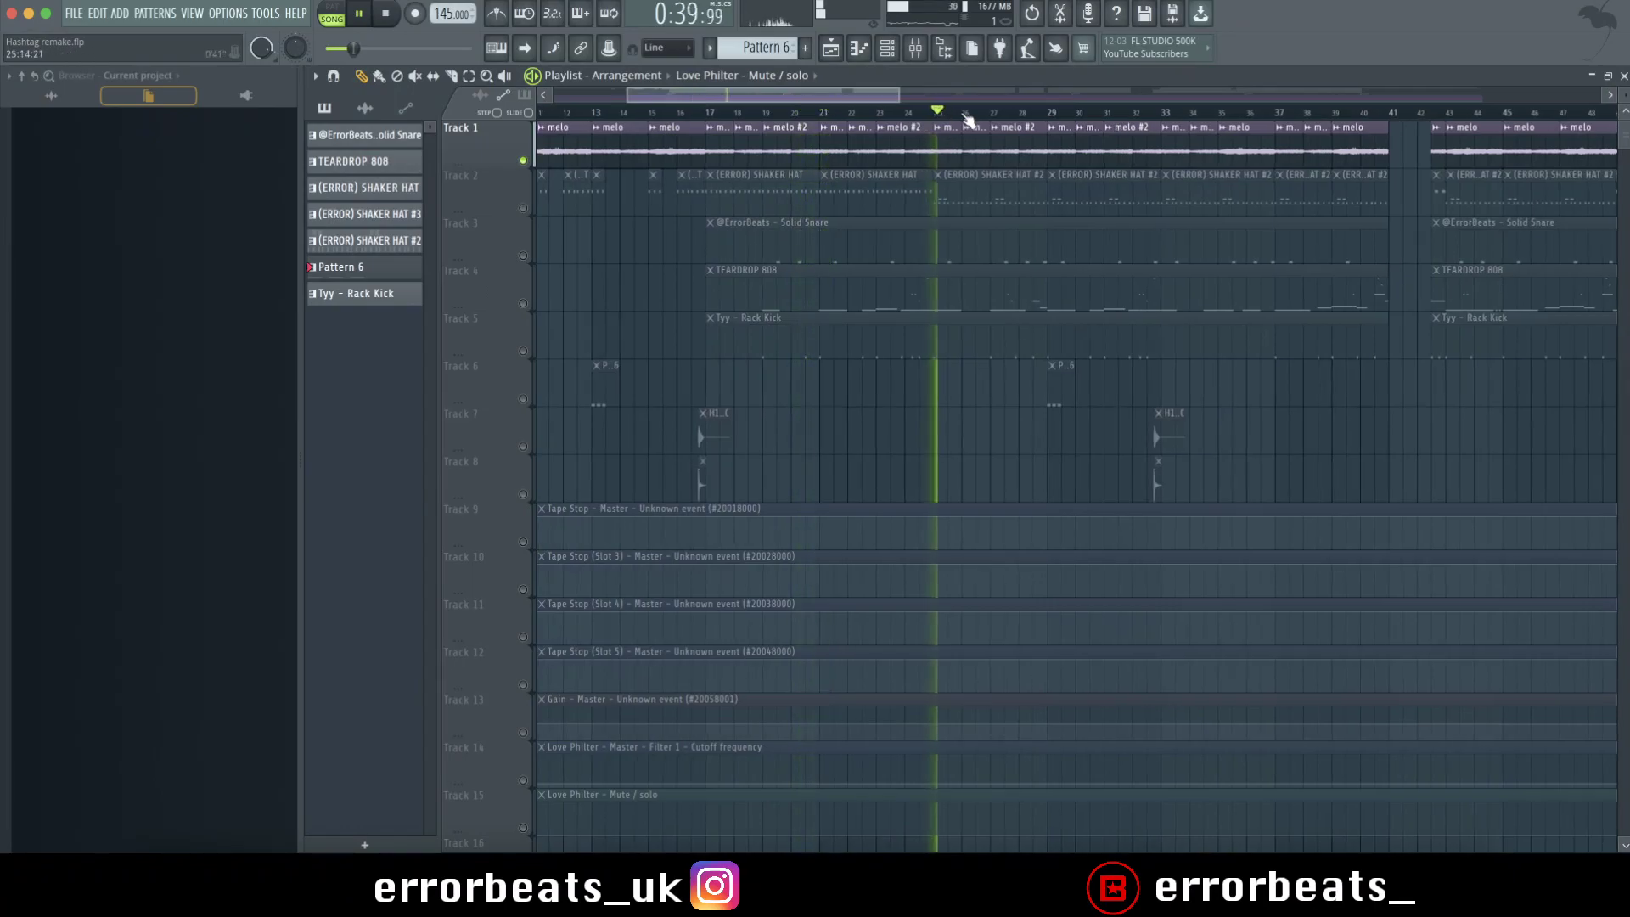
pyautogui.click(990, 113)
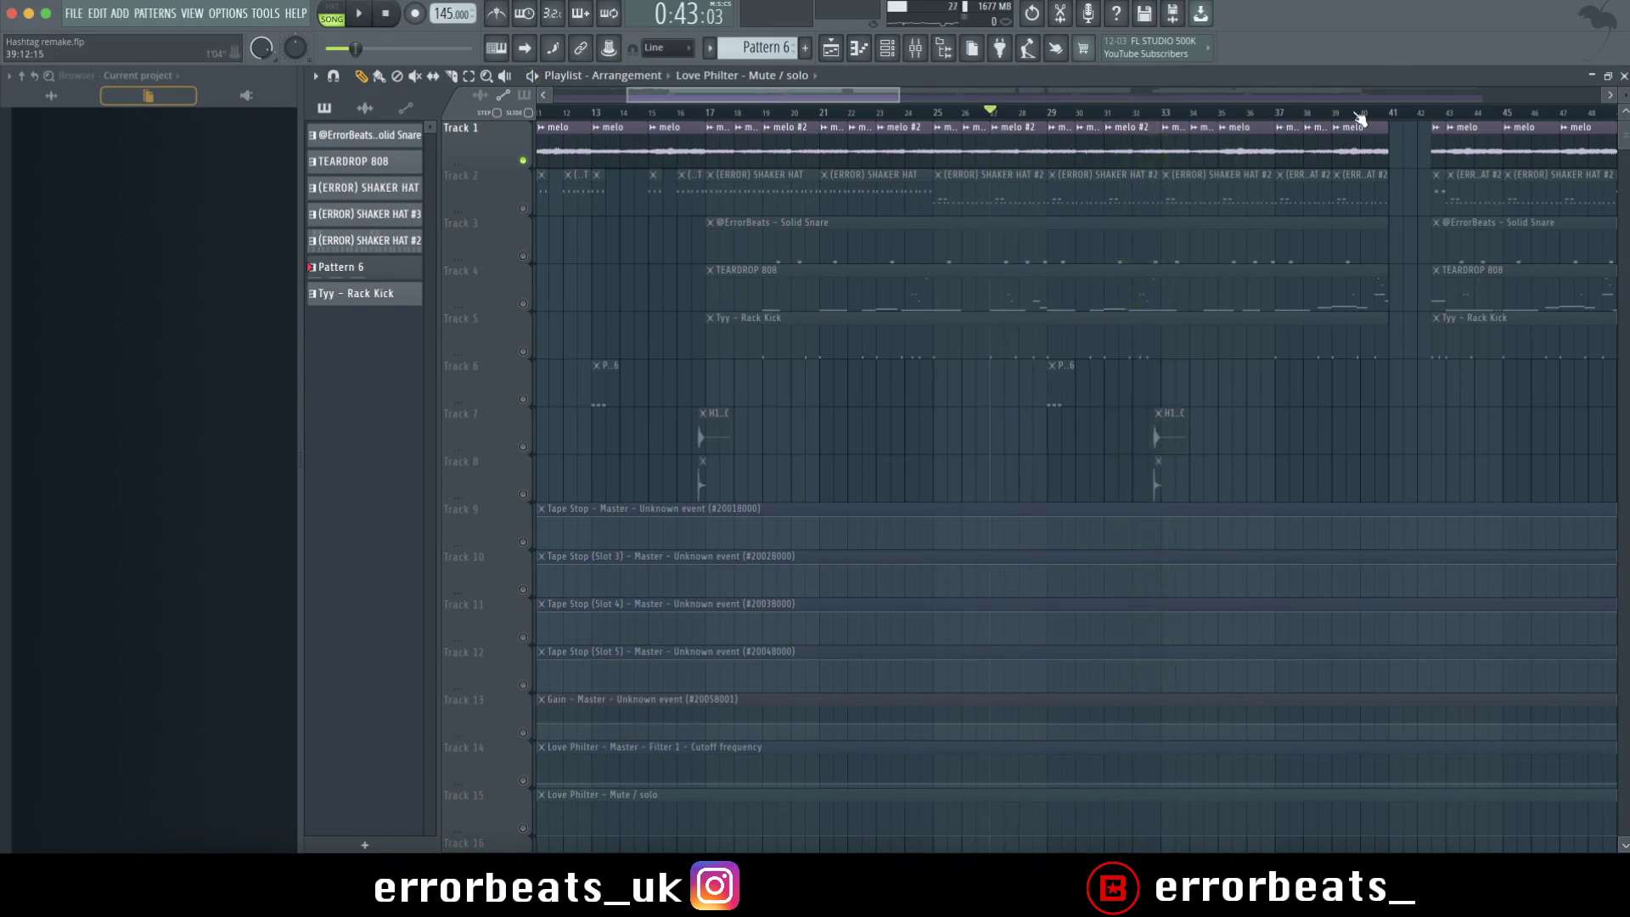
pyautogui.click(1220, 112)
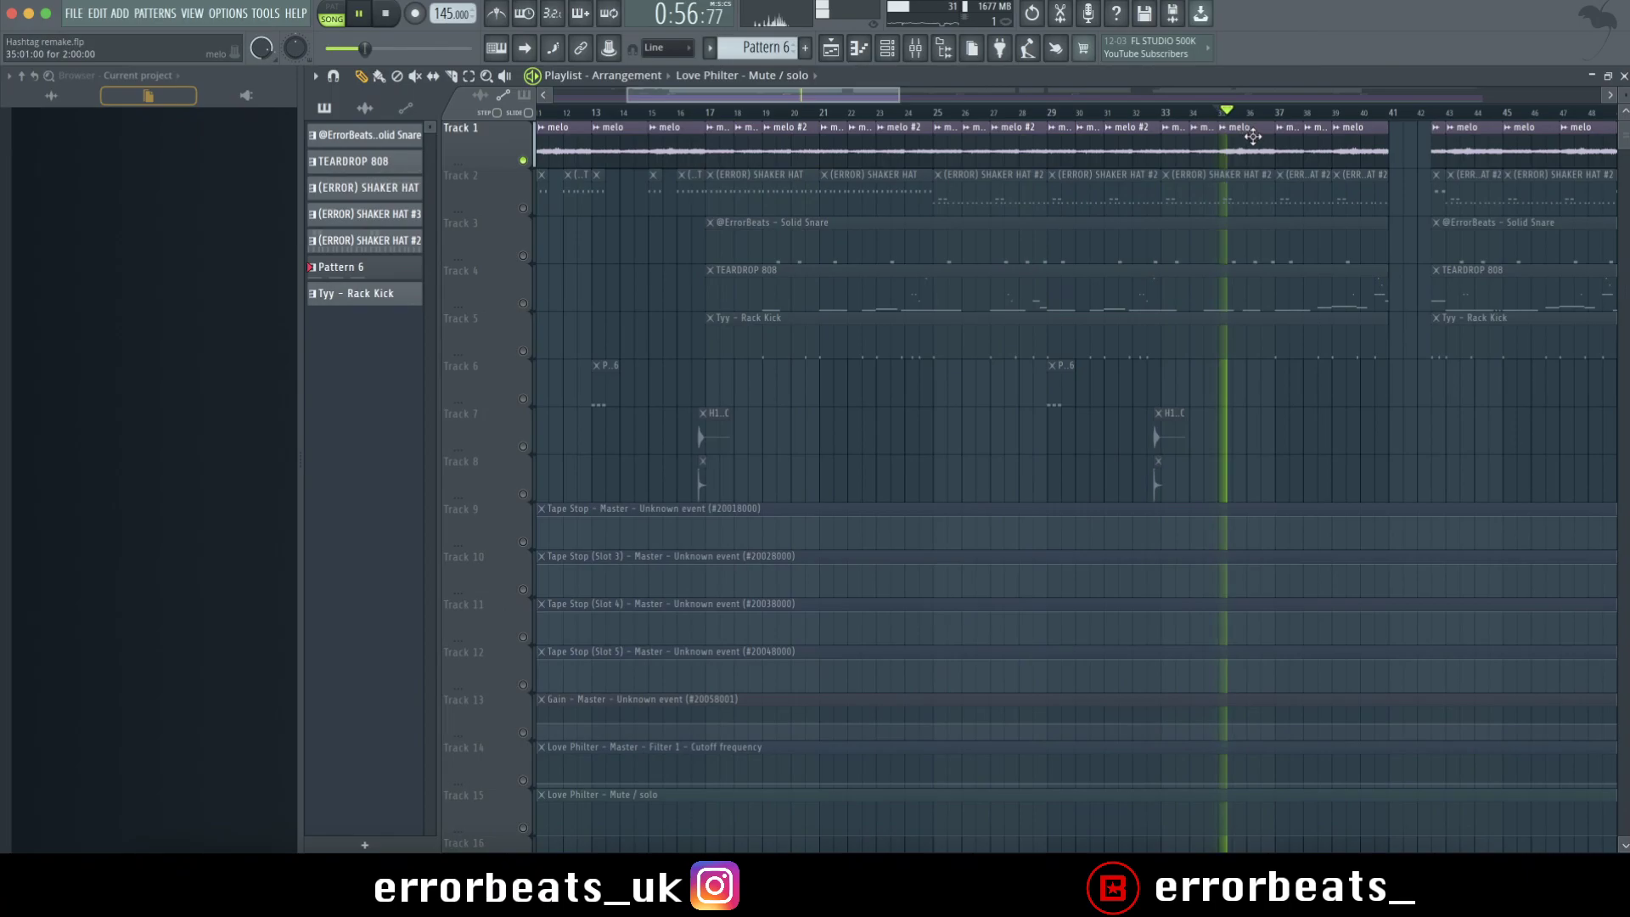
# Examine the melody's layout across the rest of the arrangement, and unsolo Track 1
pyautogui.scroll(-1, 1155, 143)
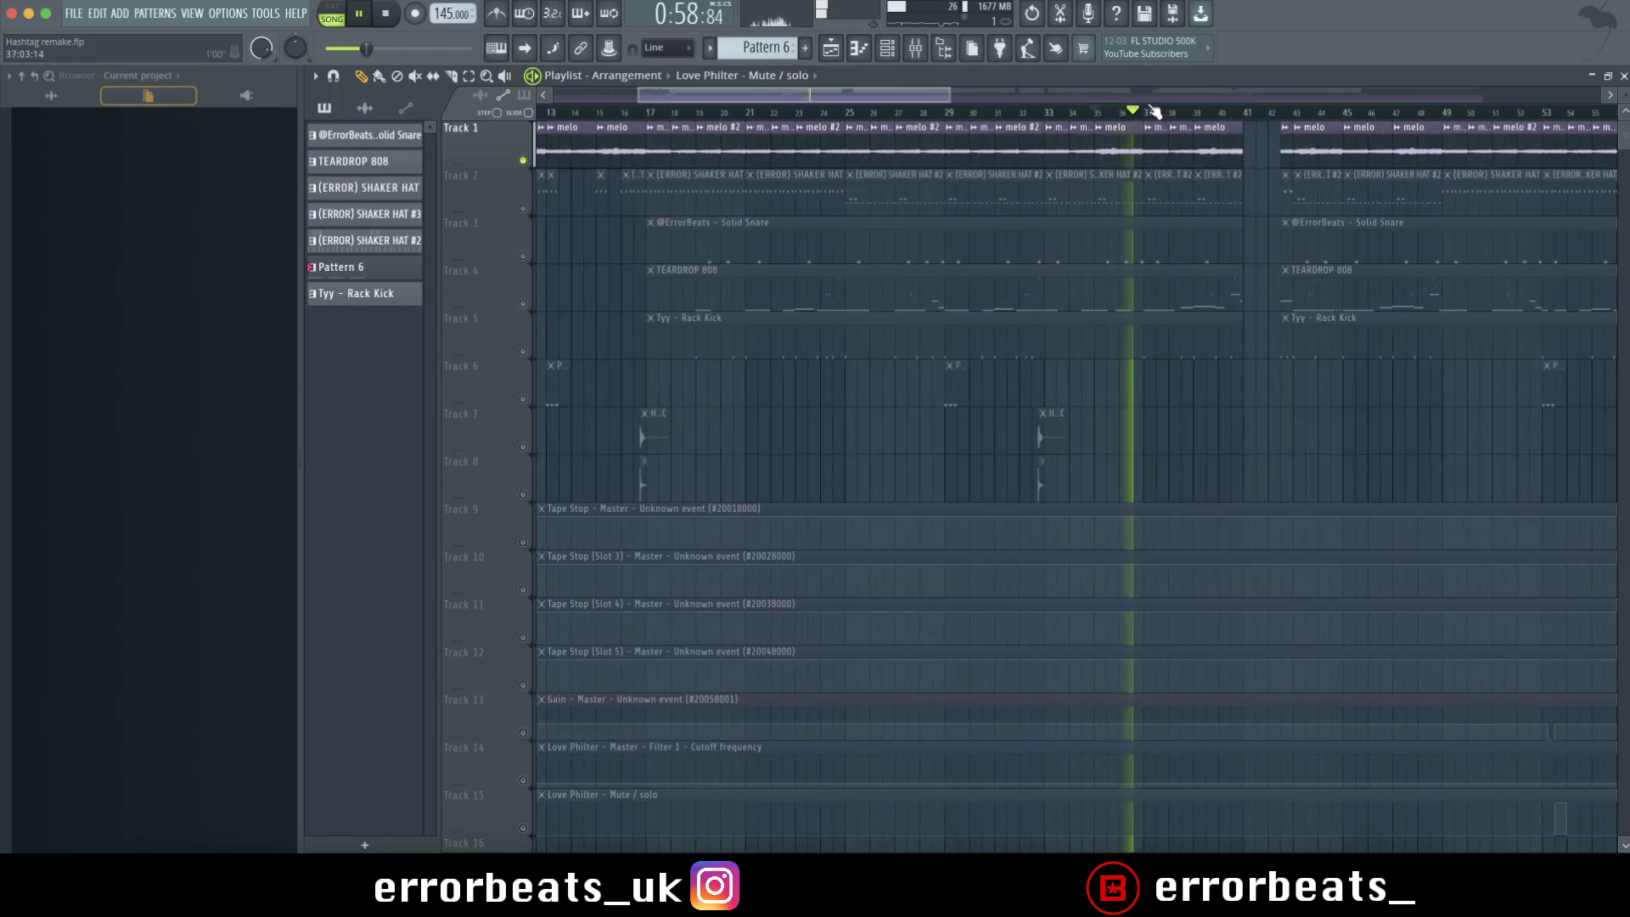
pyautogui.scroll(2, 1377, 178)
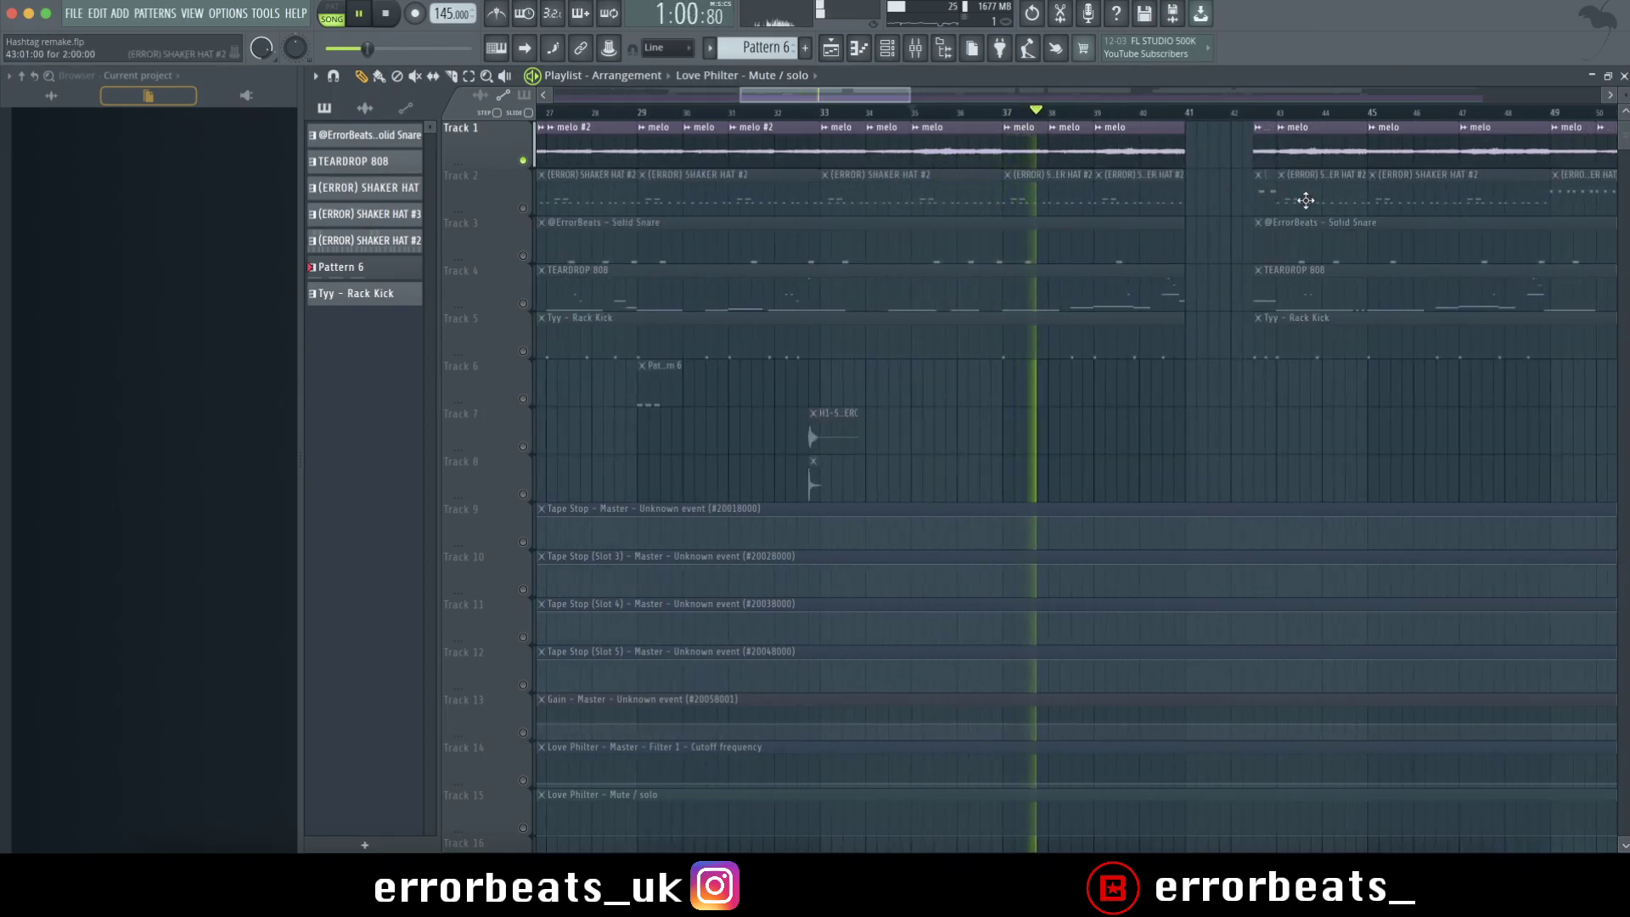
pyautogui.scroll(-3, 1179, 161)
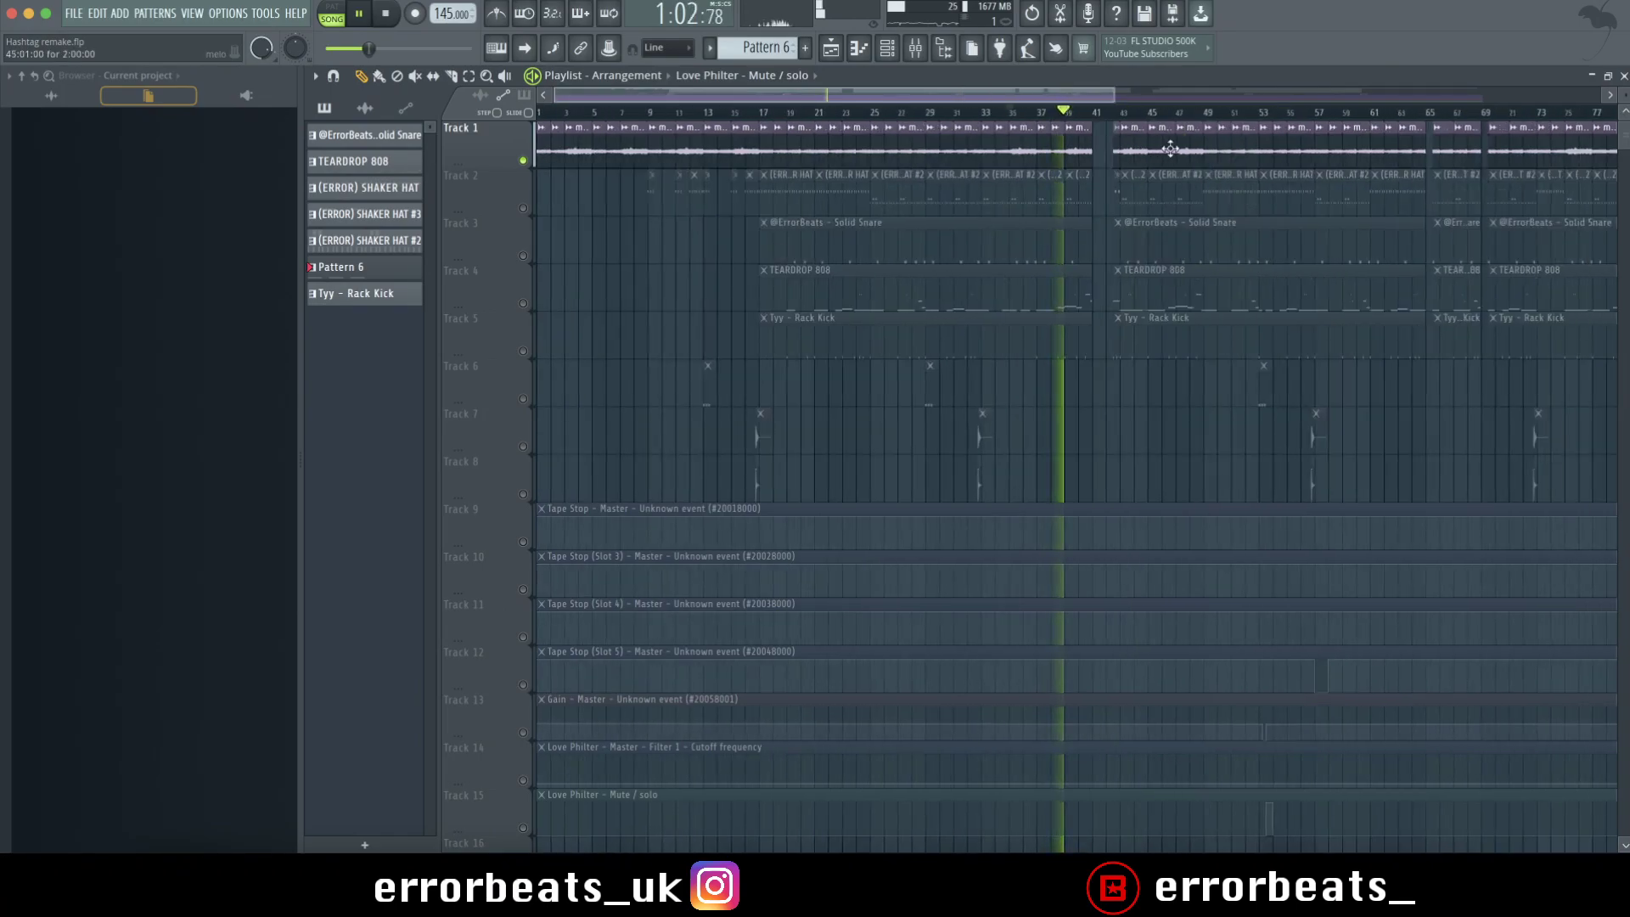
pyautogui.scroll(-1, 1169, 150)
pyautogui.scroll(-1, 1051, 141)
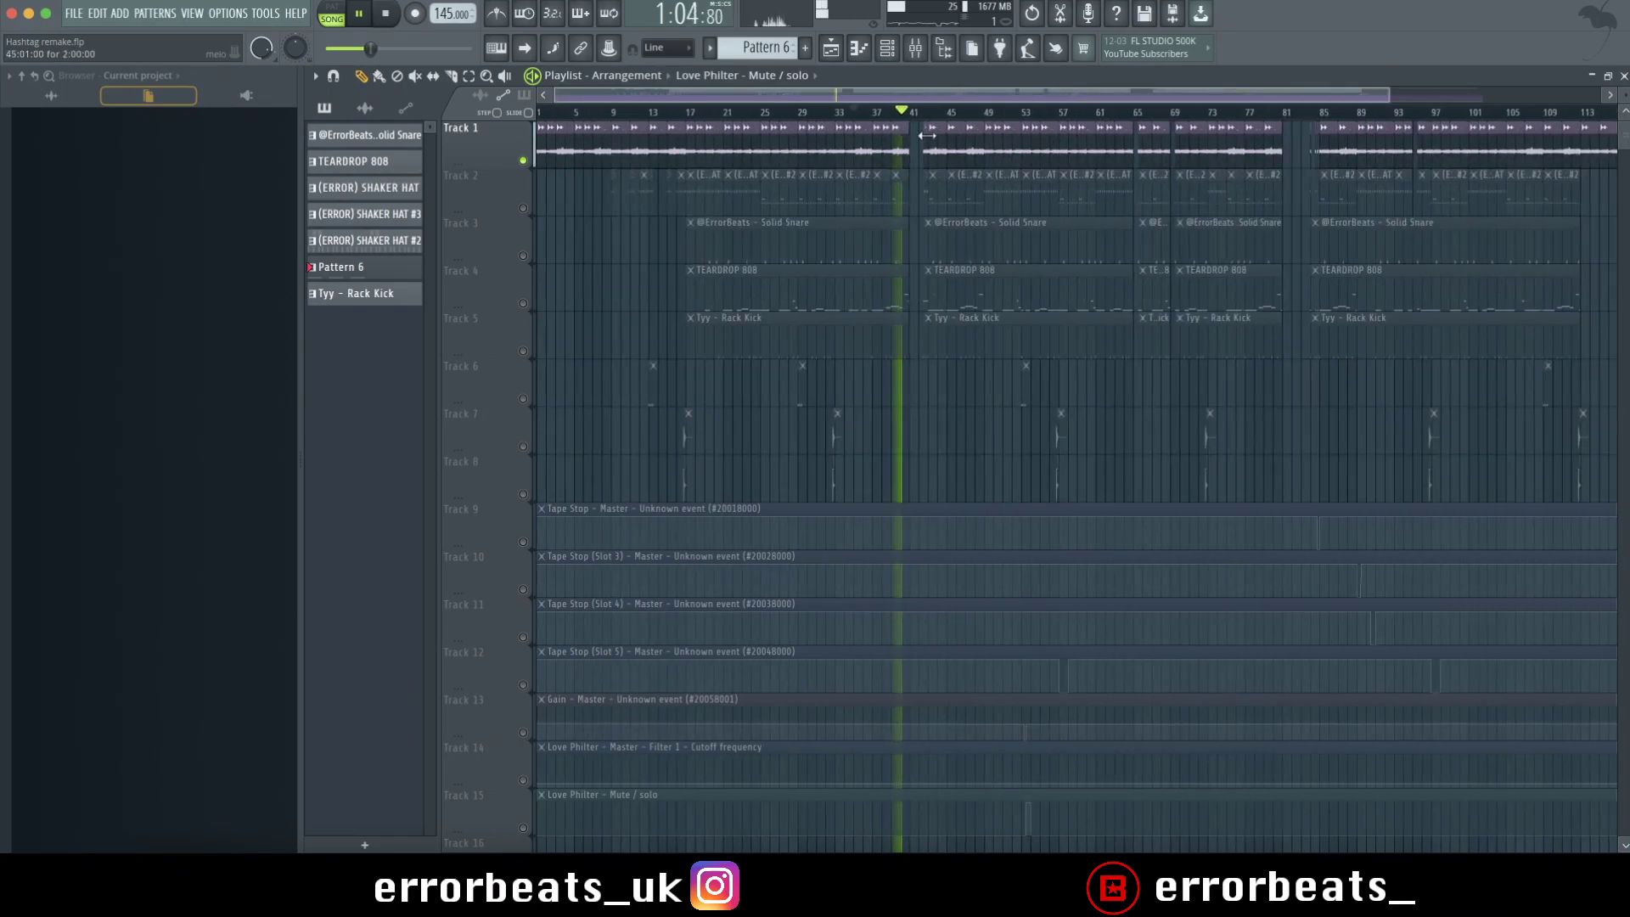
pyautogui.scroll(-1, 932, 135)
pyautogui.rightClick(522, 161)
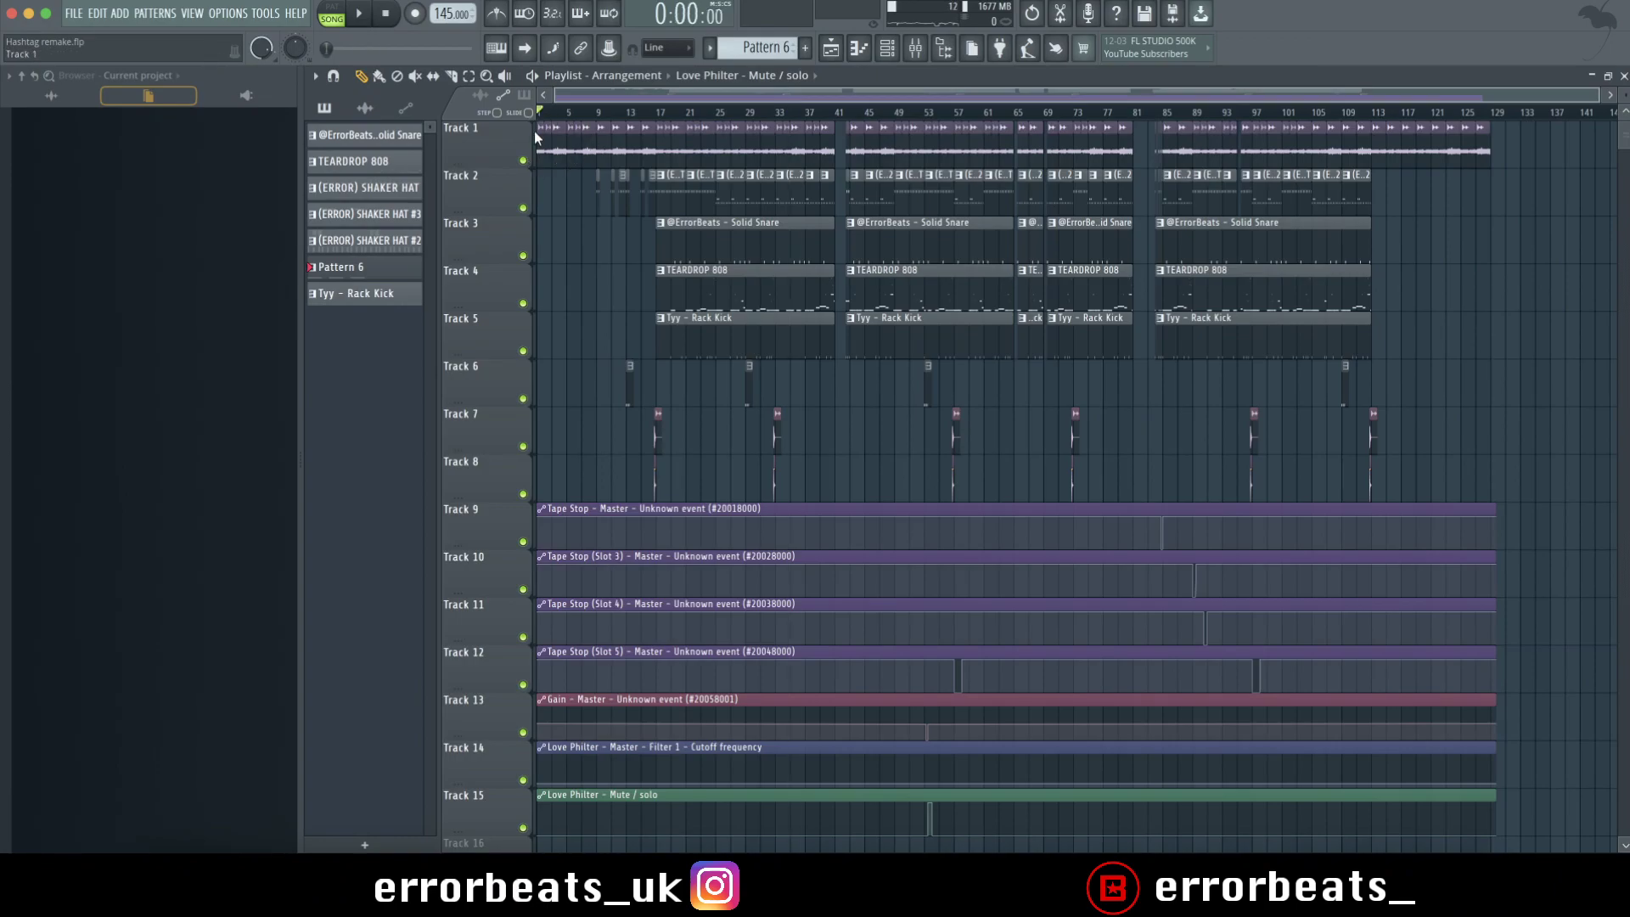
# Solo Track 2 and examine the notes of the short (ERROR) SHAKER HAT clip at bar 11 in the piano roll
pyautogui.rightClick(523, 208)
pyautogui.scroll(4, 582, 223)
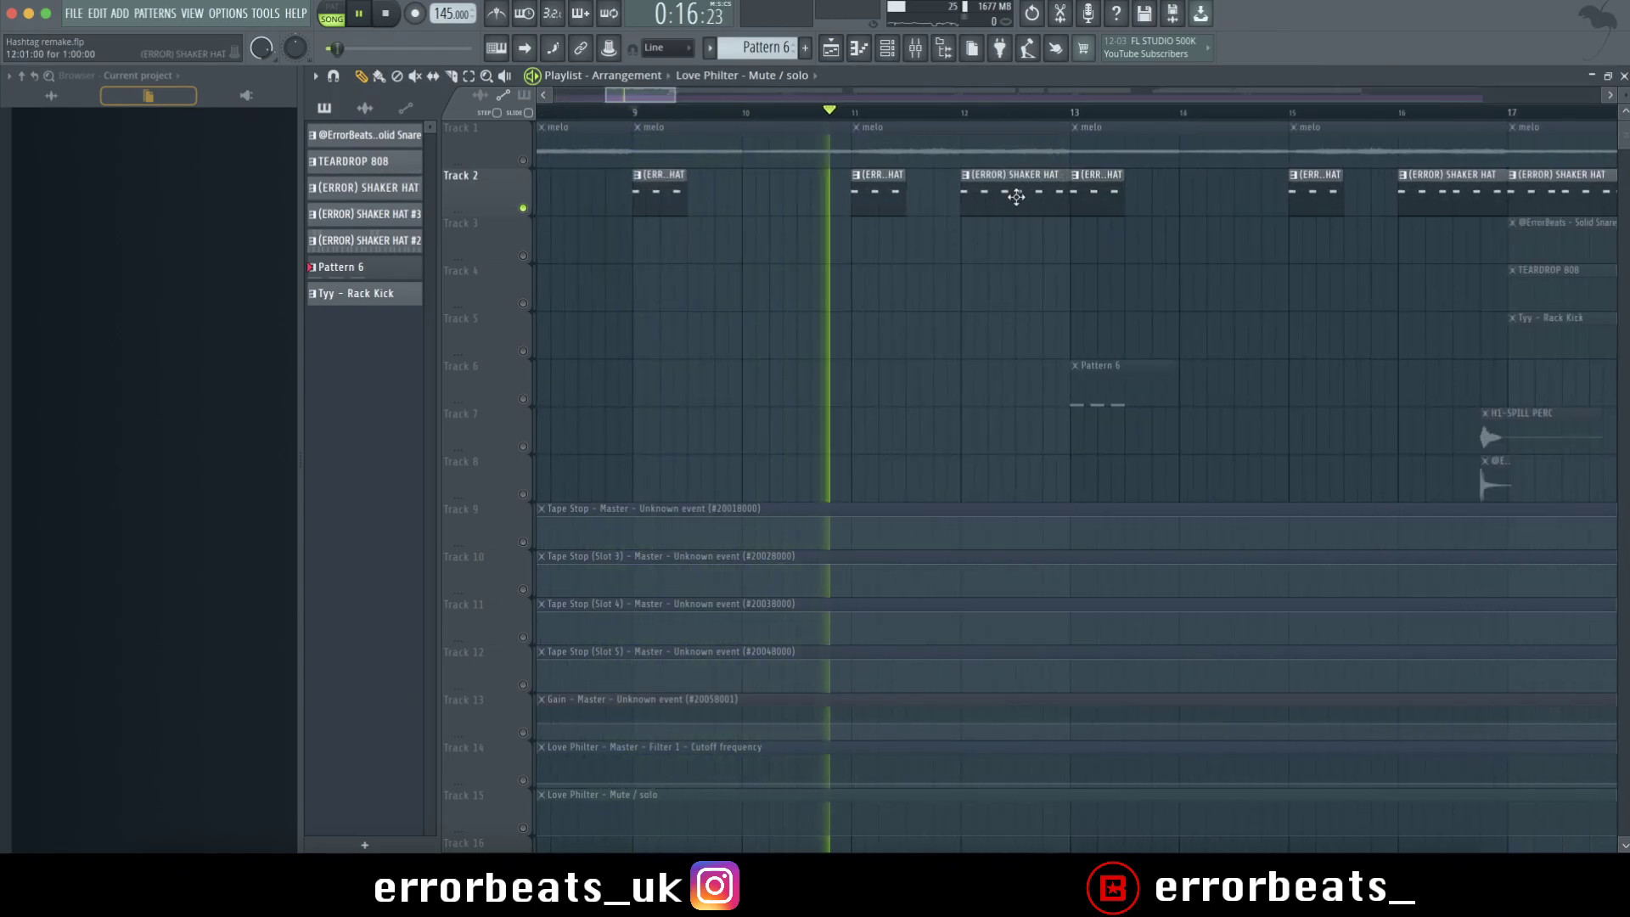
pyautogui.doubleClick(891, 196)
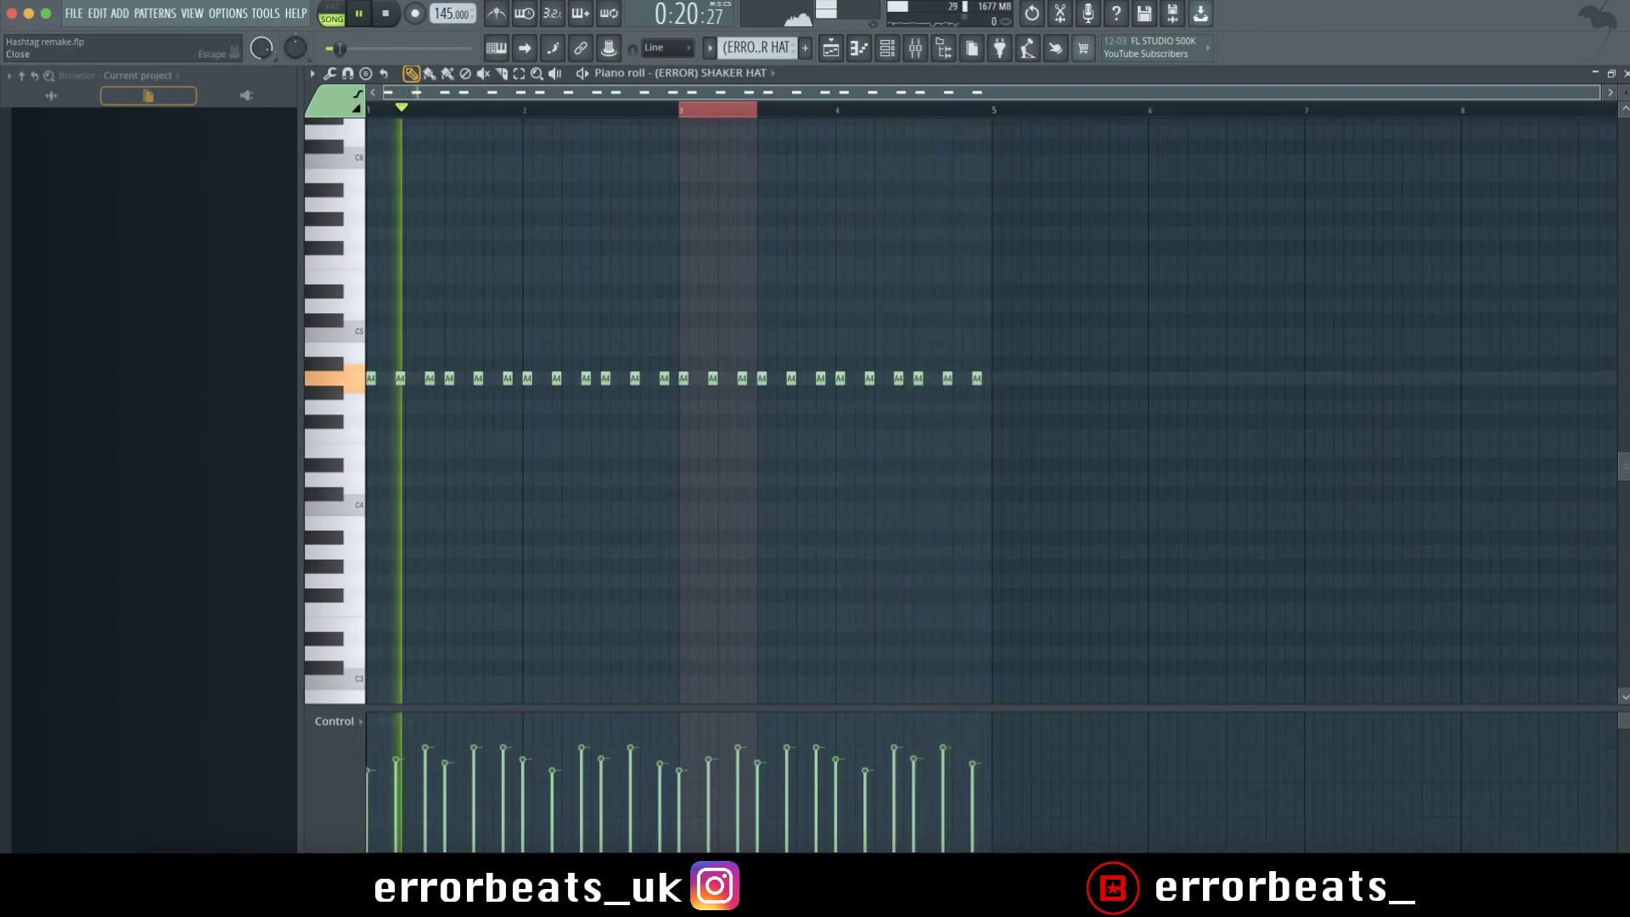
pyautogui.press('F5')
# Examine the full (ERROR) SHAKER HAT clip at bar 17 in the piano roll, and return to the playlist
pyautogui.scroll(3, 1197, 222)
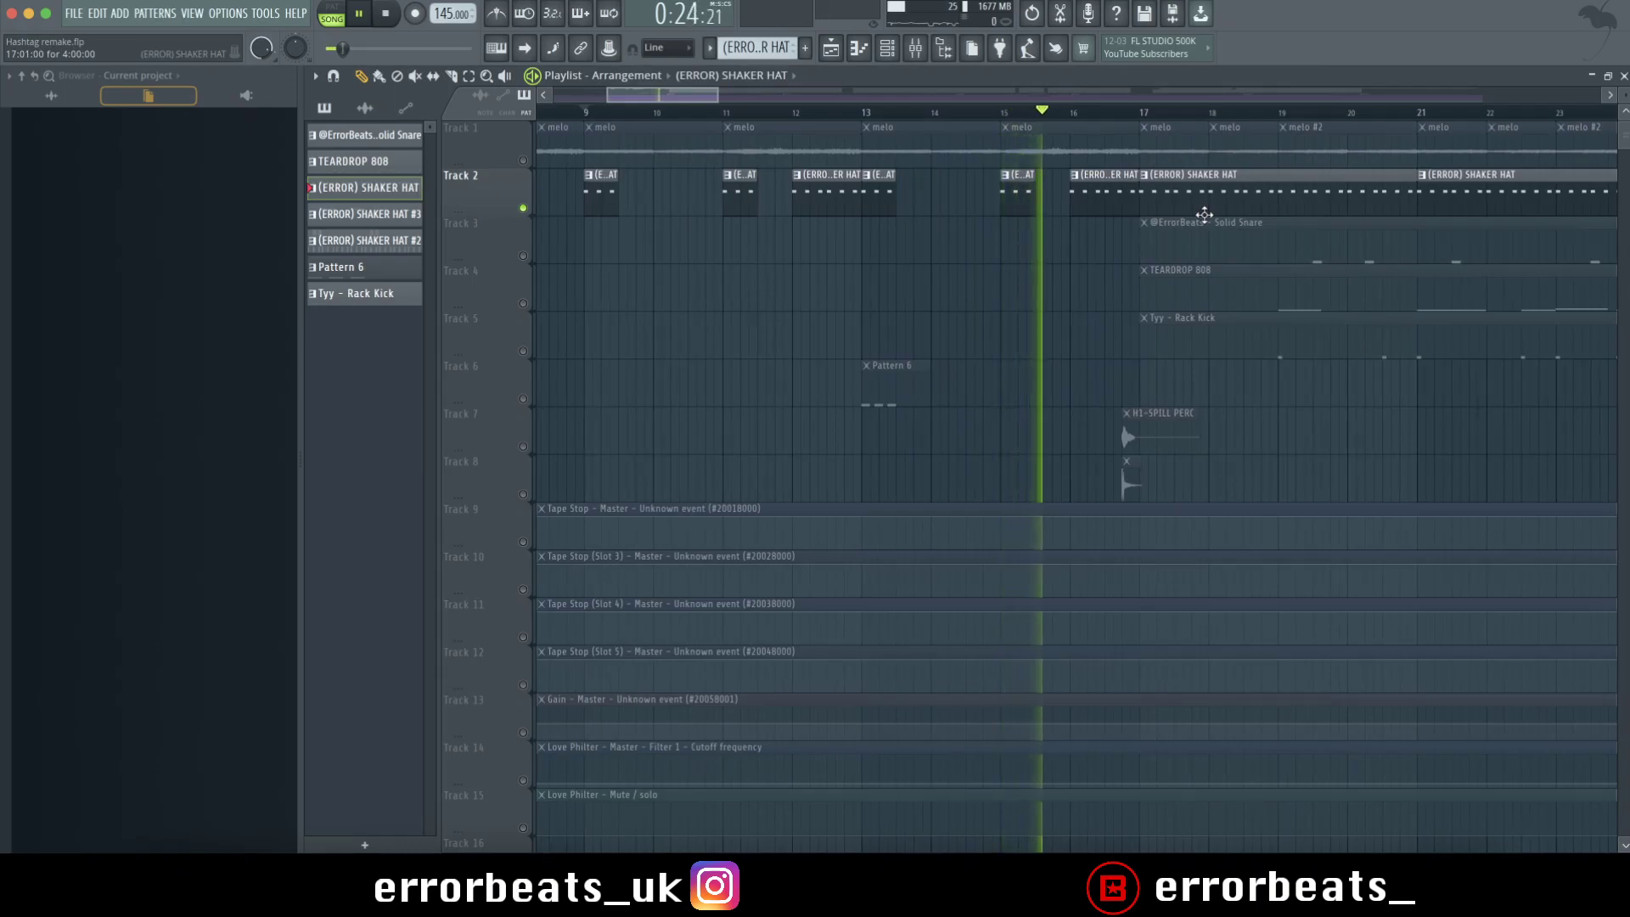
pyautogui.scroll(3, 1203, 214)
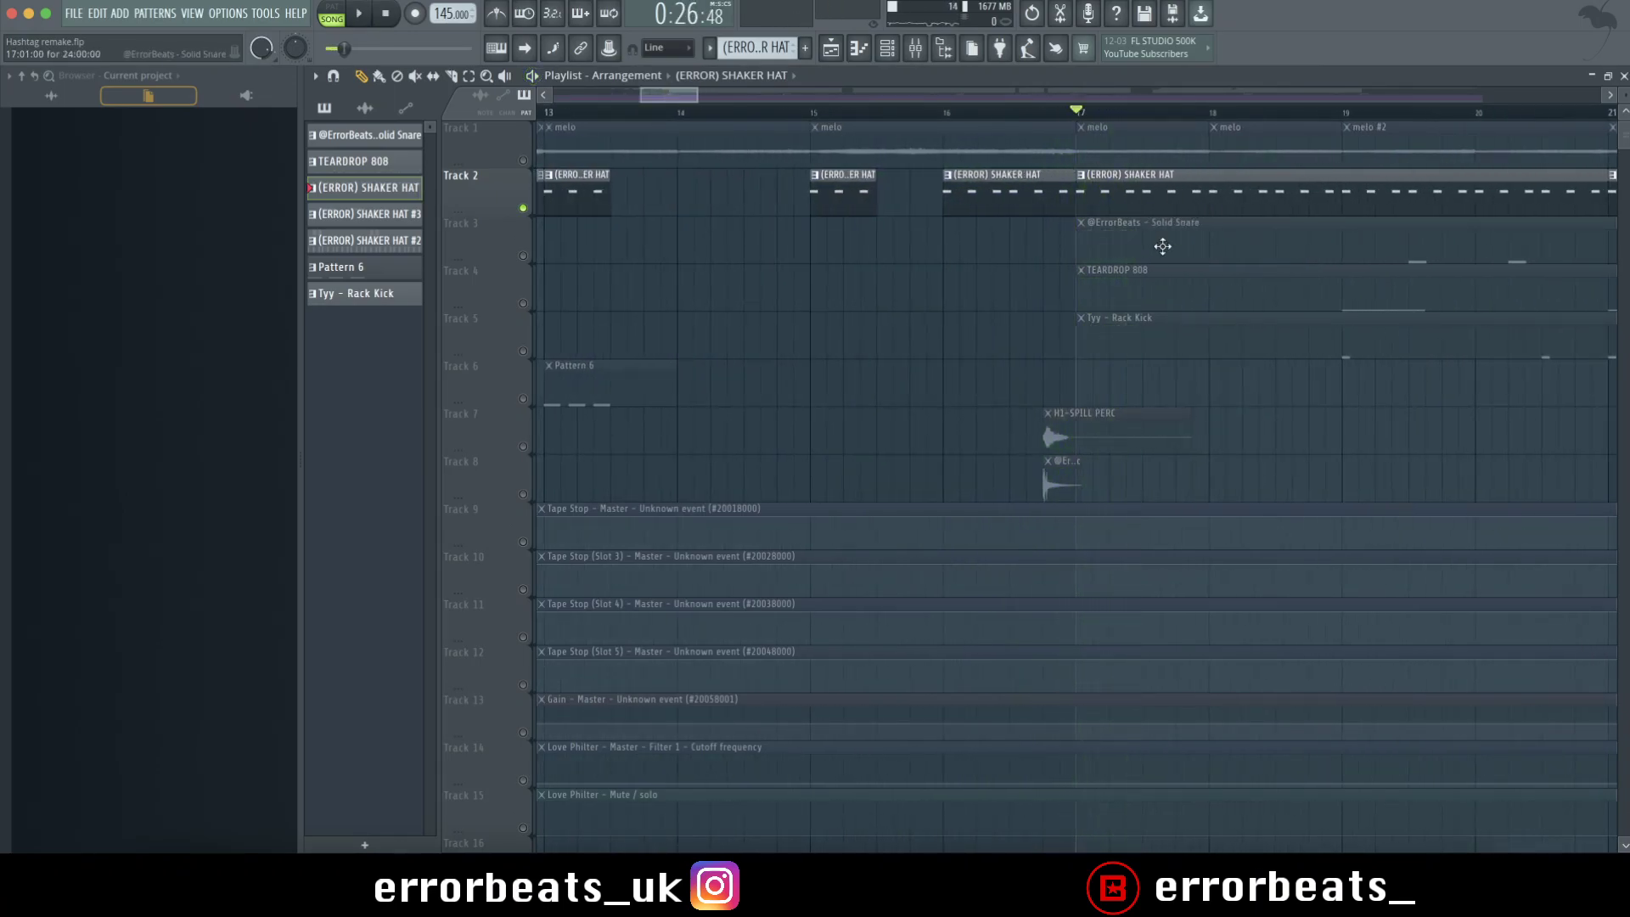
pyautogui.doubleClick(1174, 206)
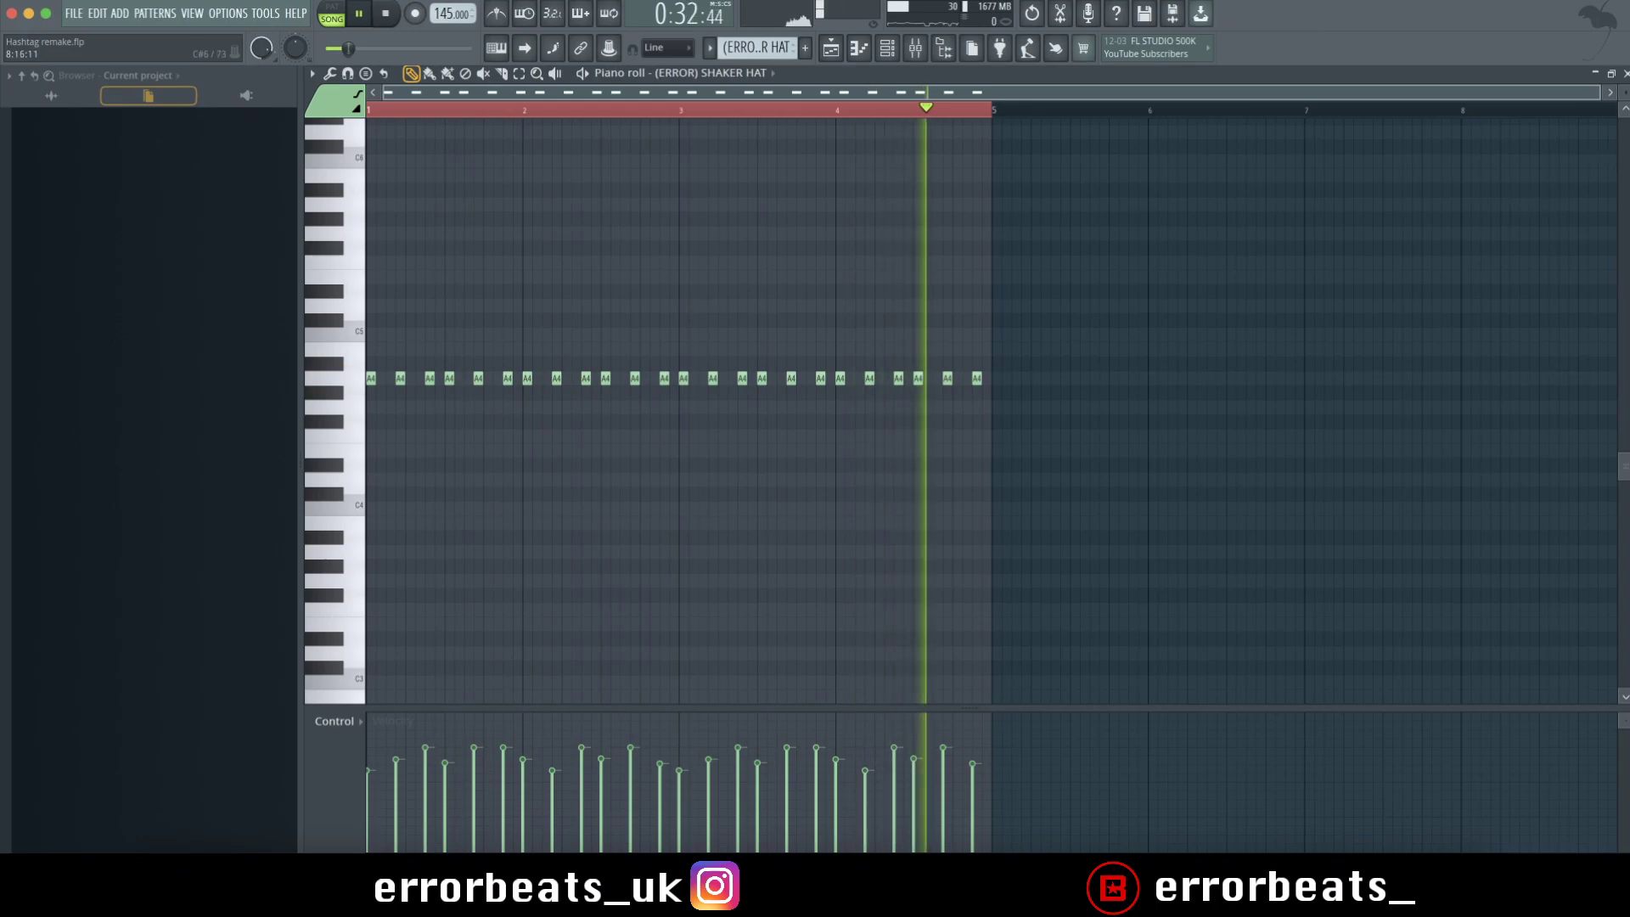
pyautogui.press('space')
pyautogui.press('F5')
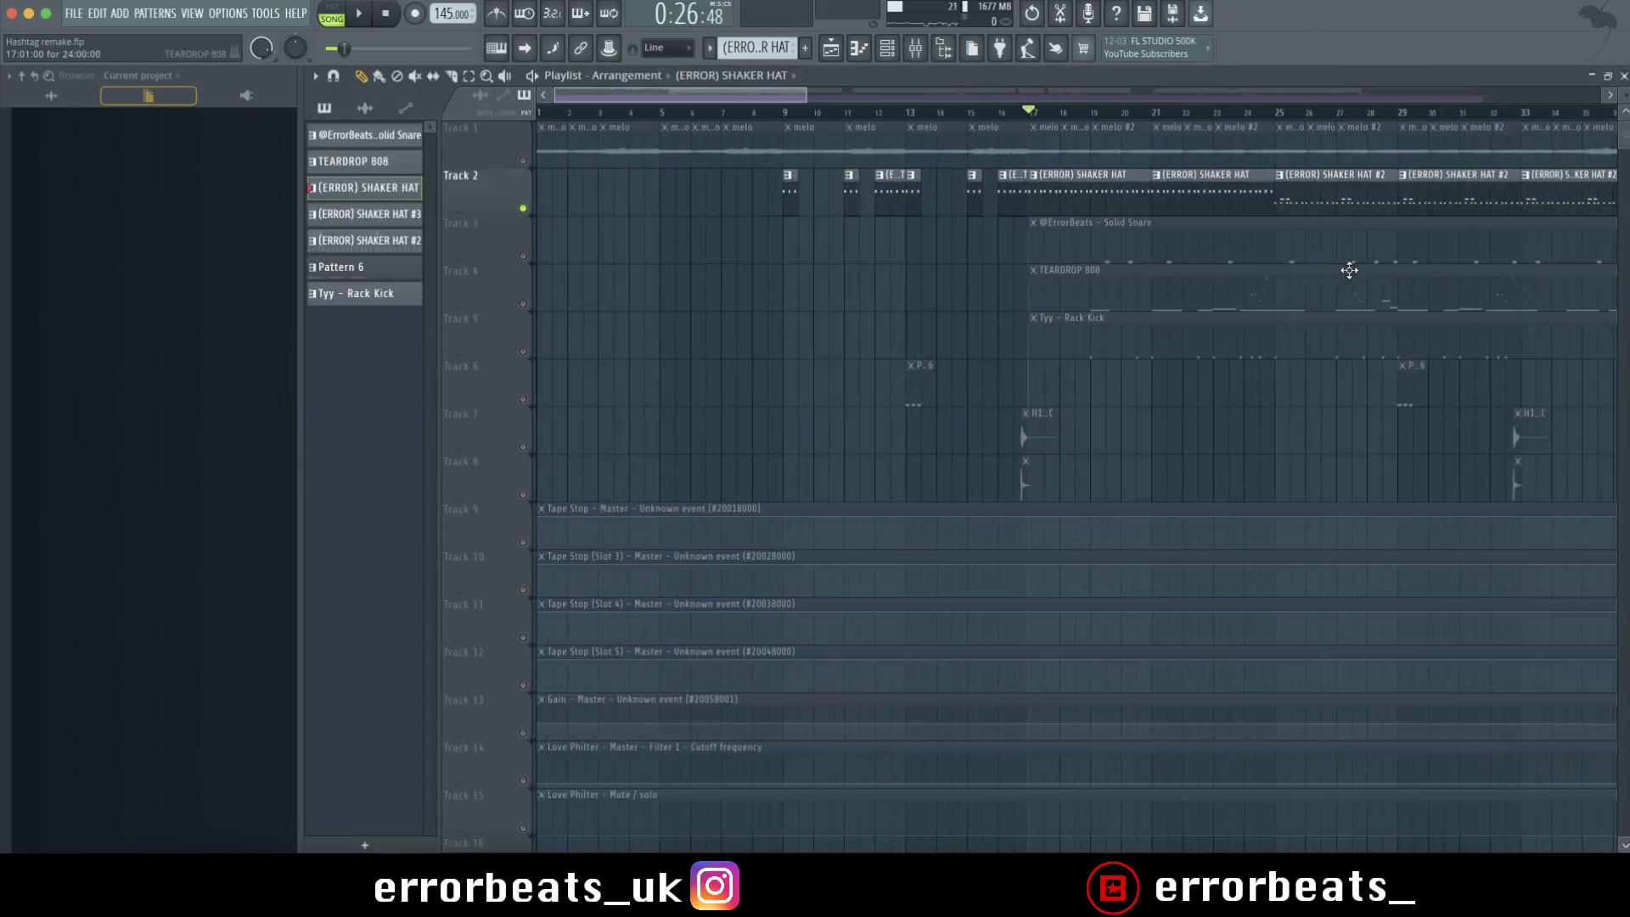
pyautogui.keyDown('ctrl'); pyautogui.scroll(-2, 1350, 269); pyautogui.keyUp('ctrl')
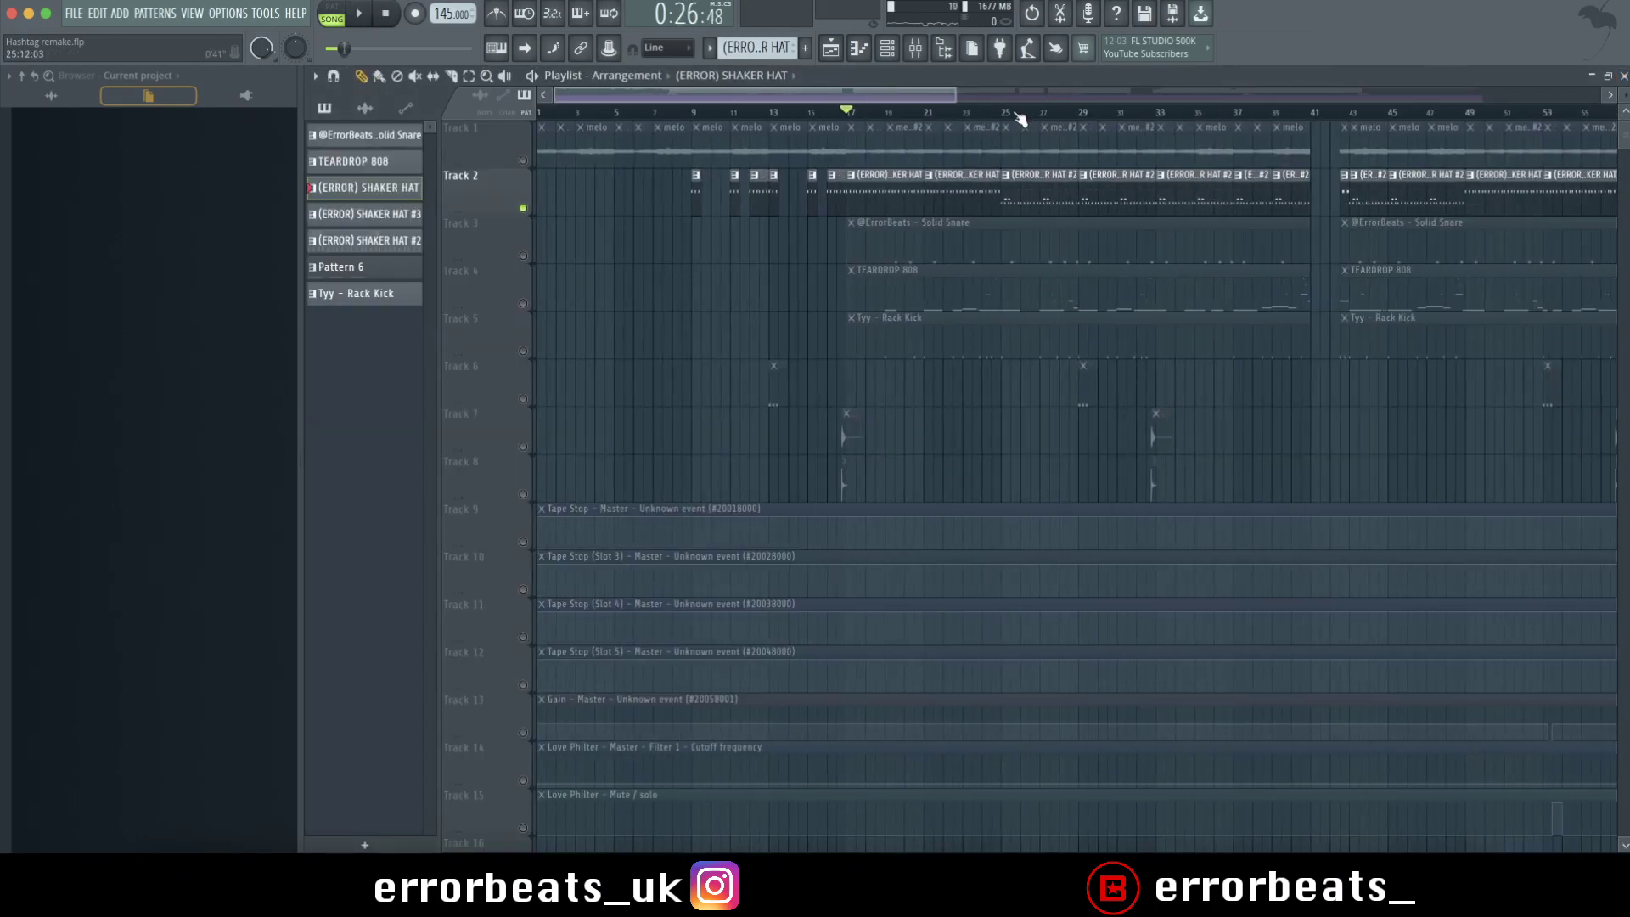
pyautogui.doubleClick(1033, 194)
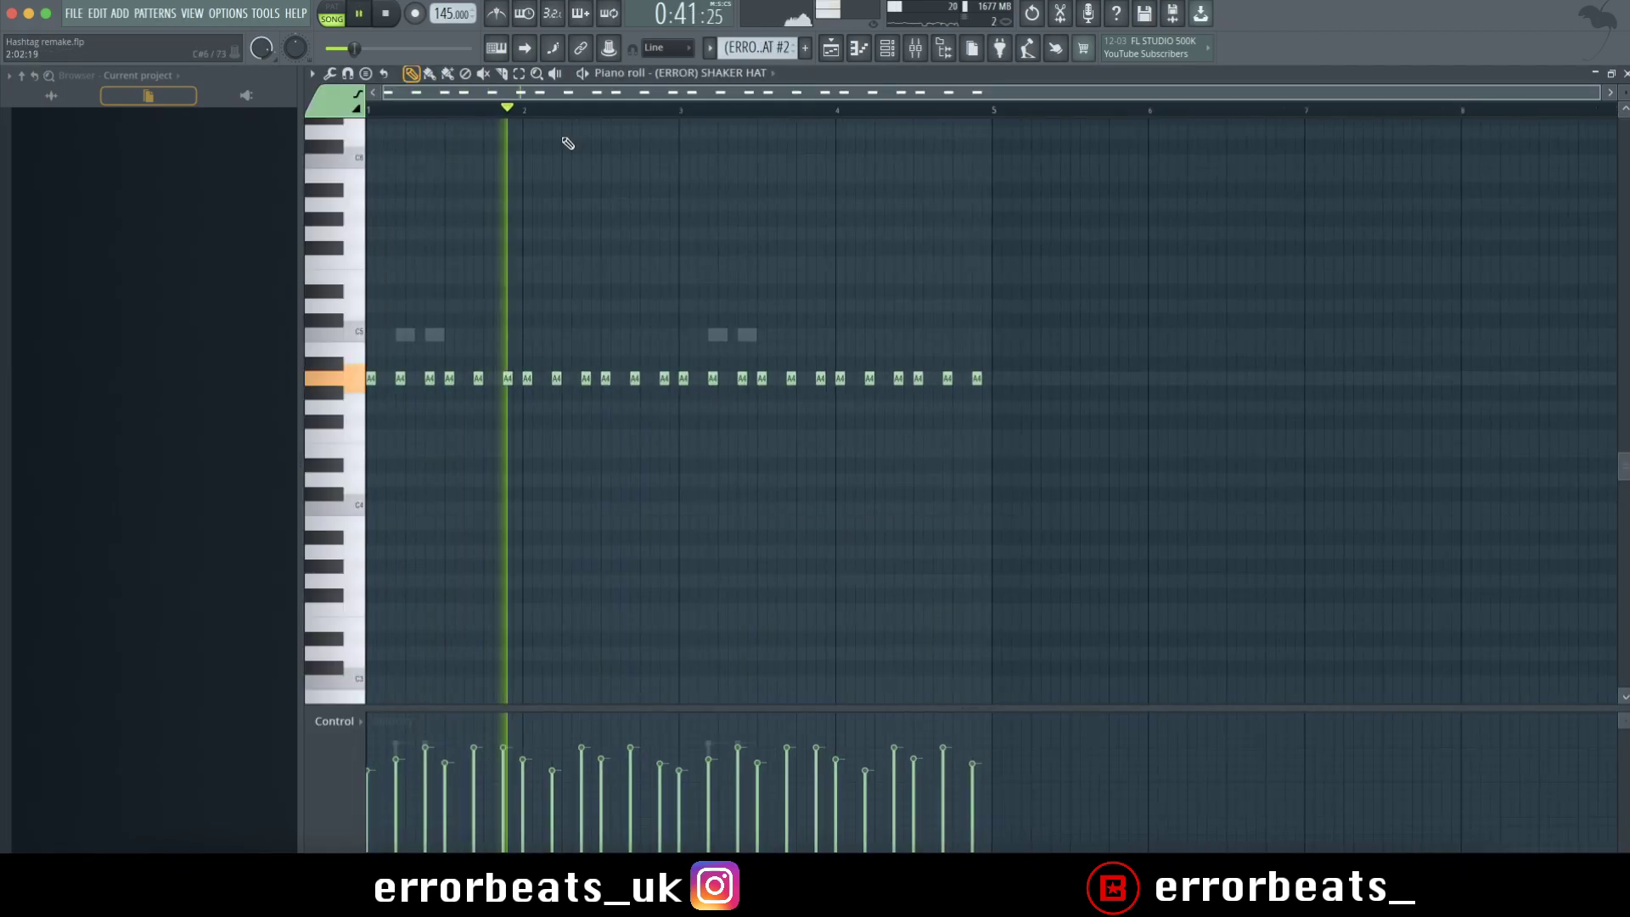
pyautogui.click(741, 73)
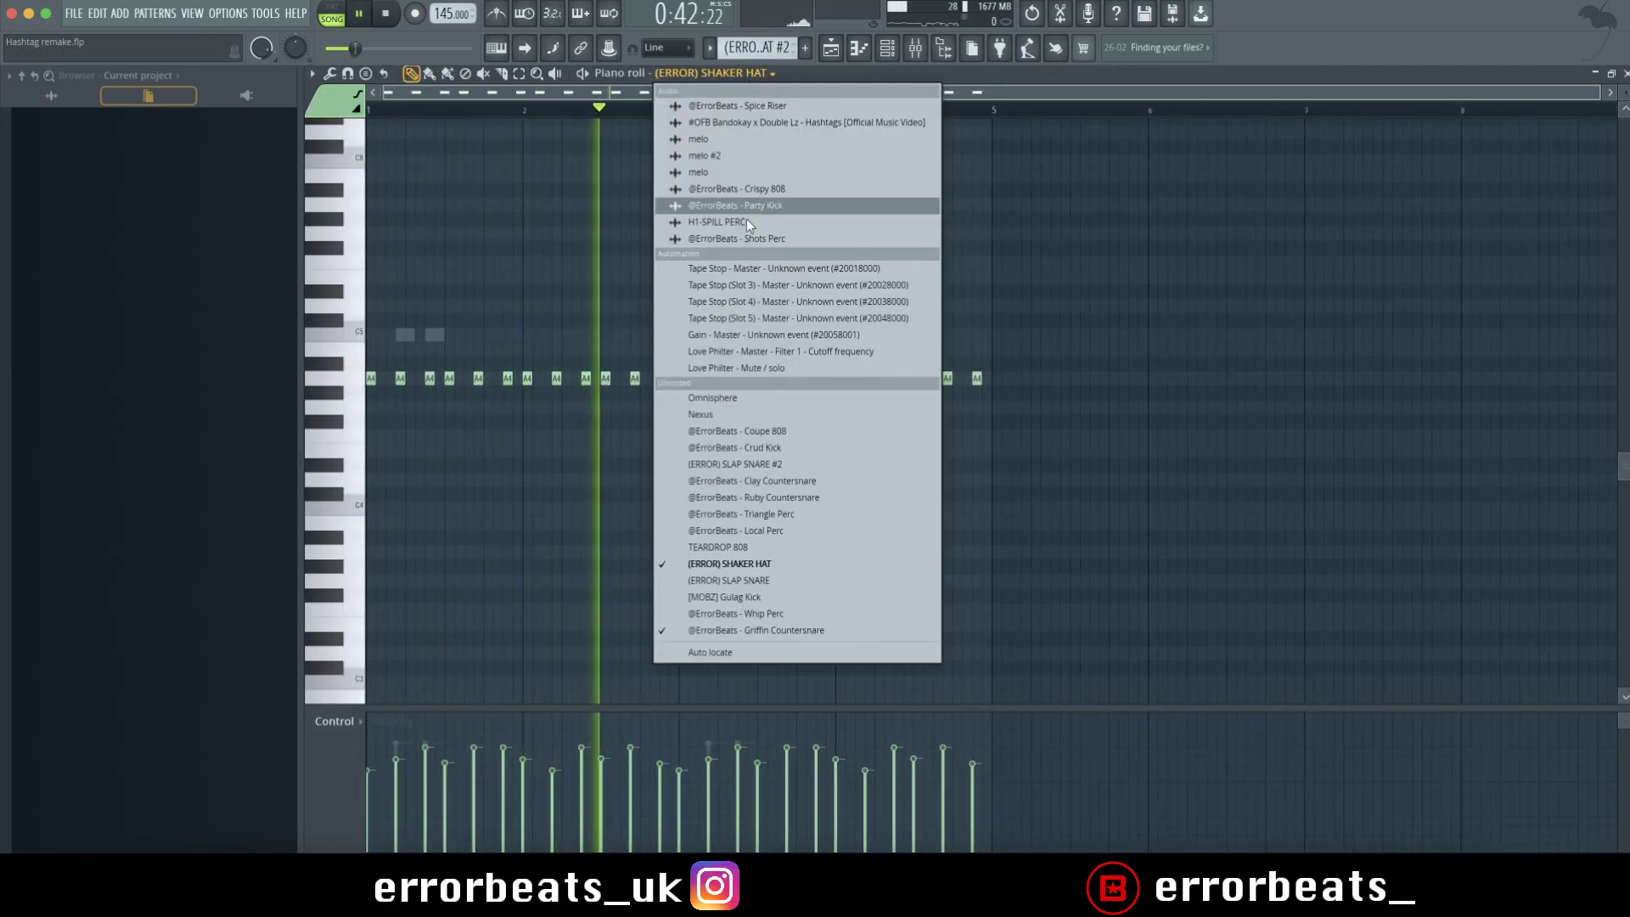
pyautogui.click(766, 630)
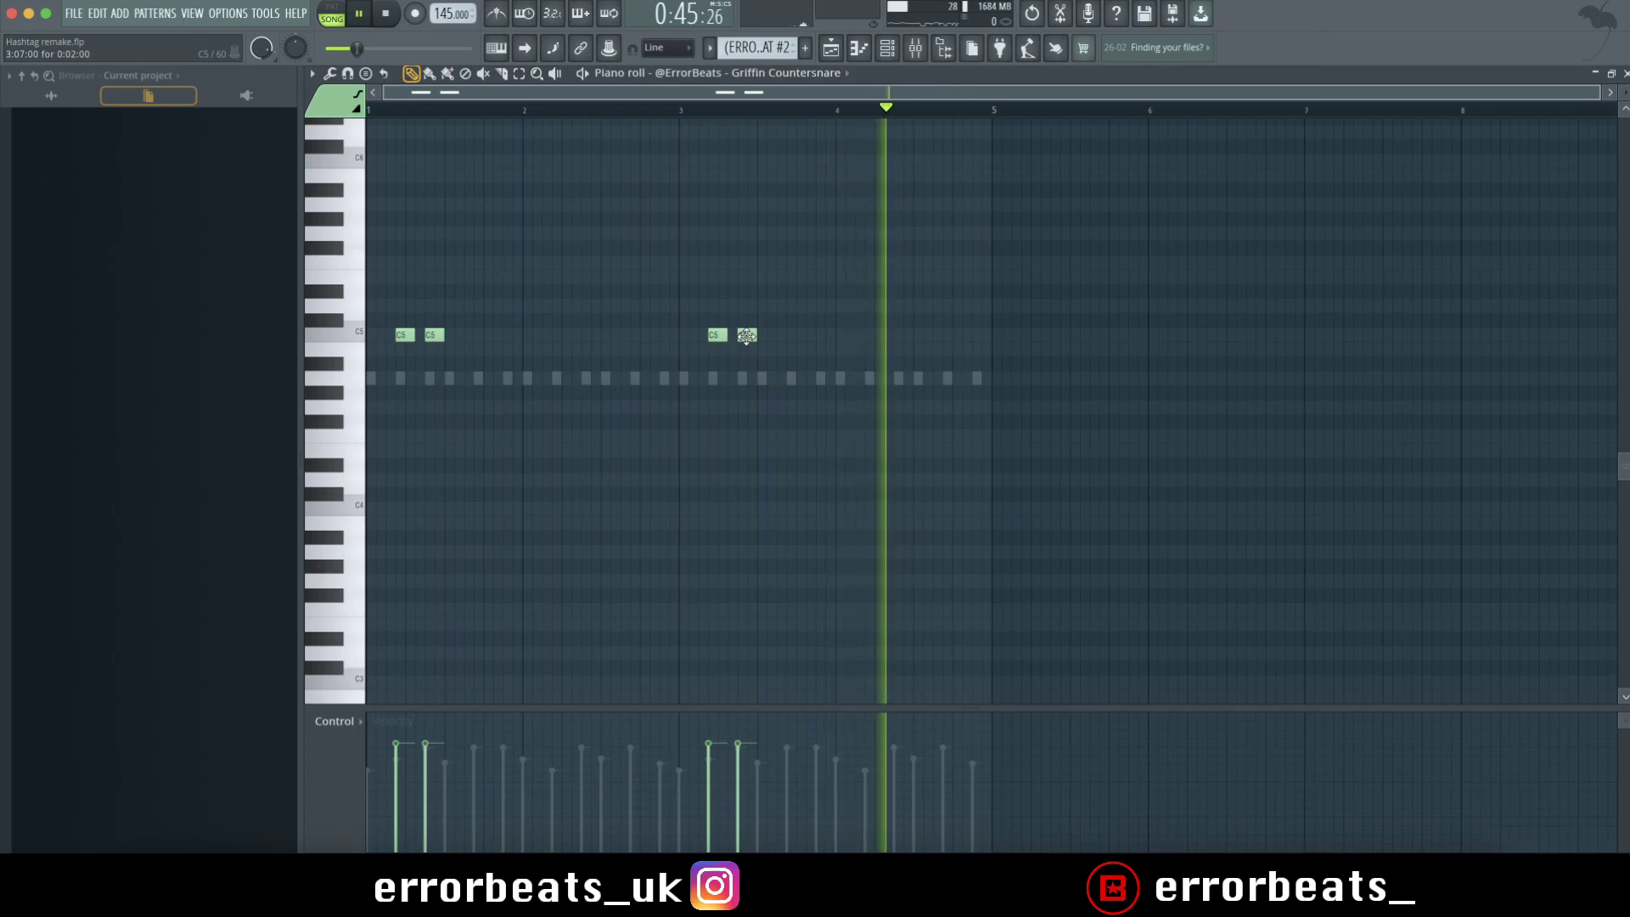
pyautogui.press('F5')
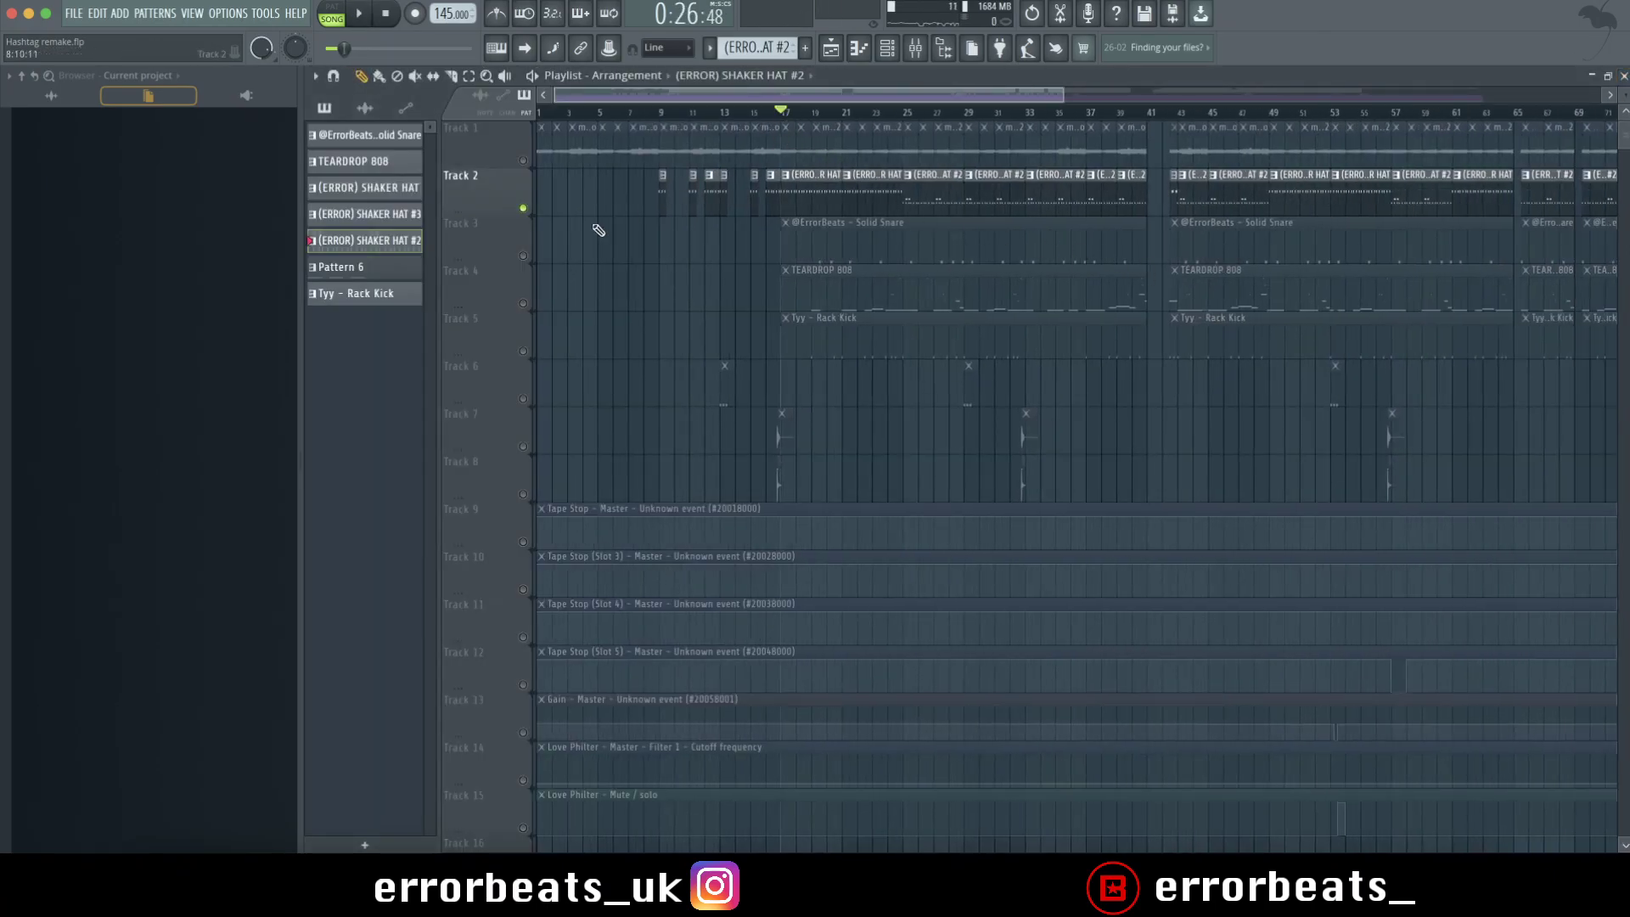
pyautogui.click(522, 207)
pyautogui.click(523, 255)
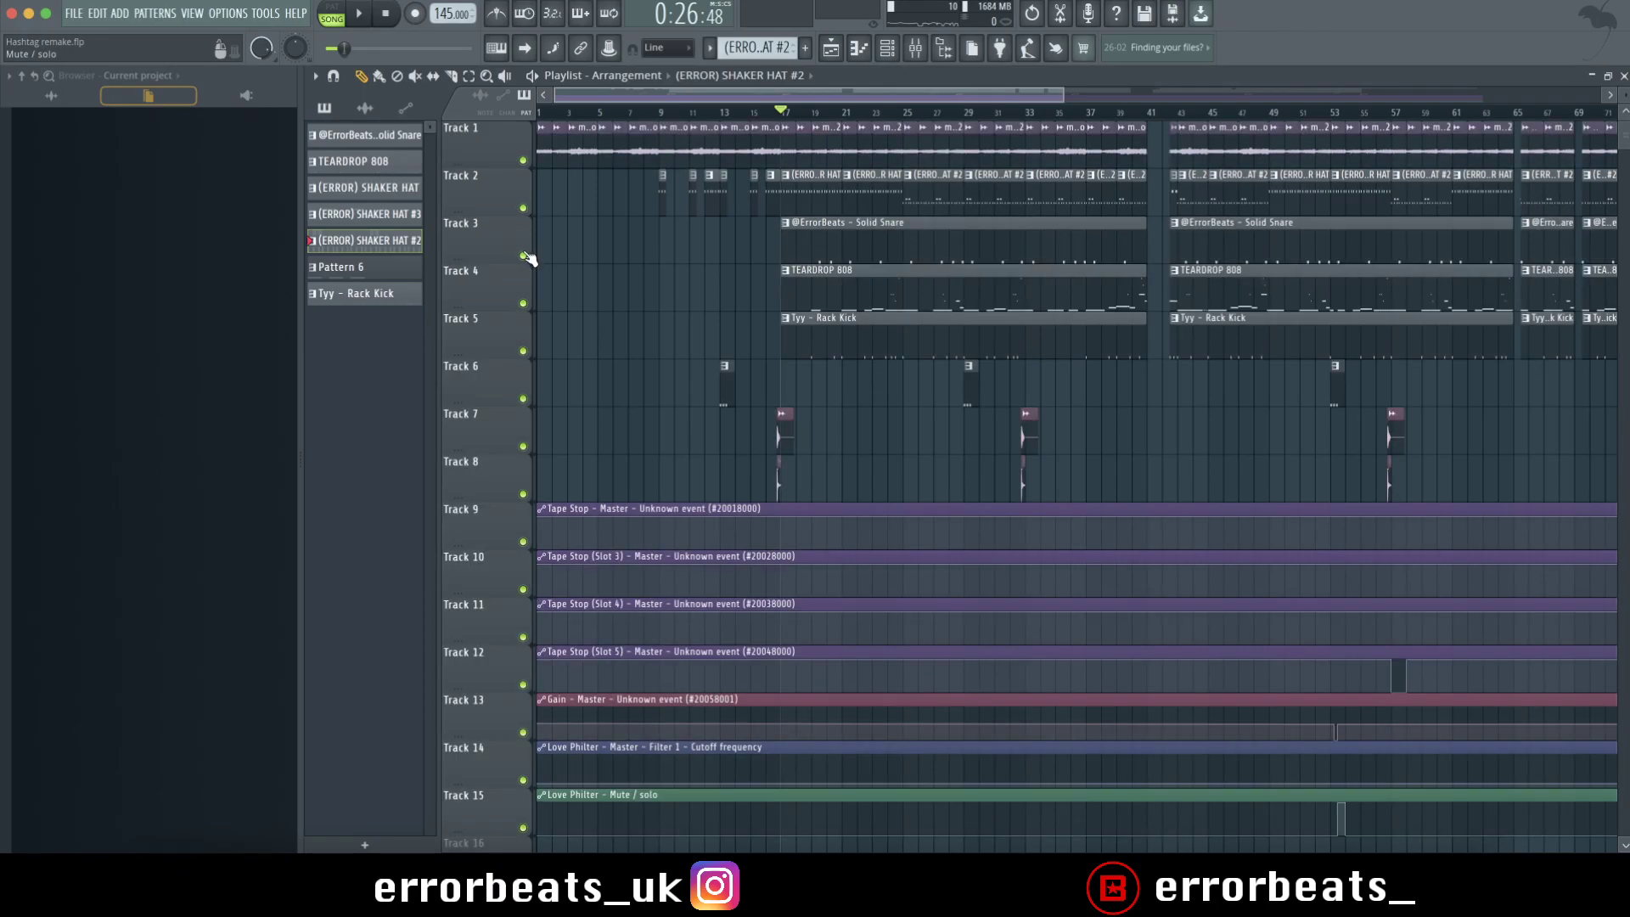
pyautogui.press('space')
pyautogui.scroll(2, 836, 155)
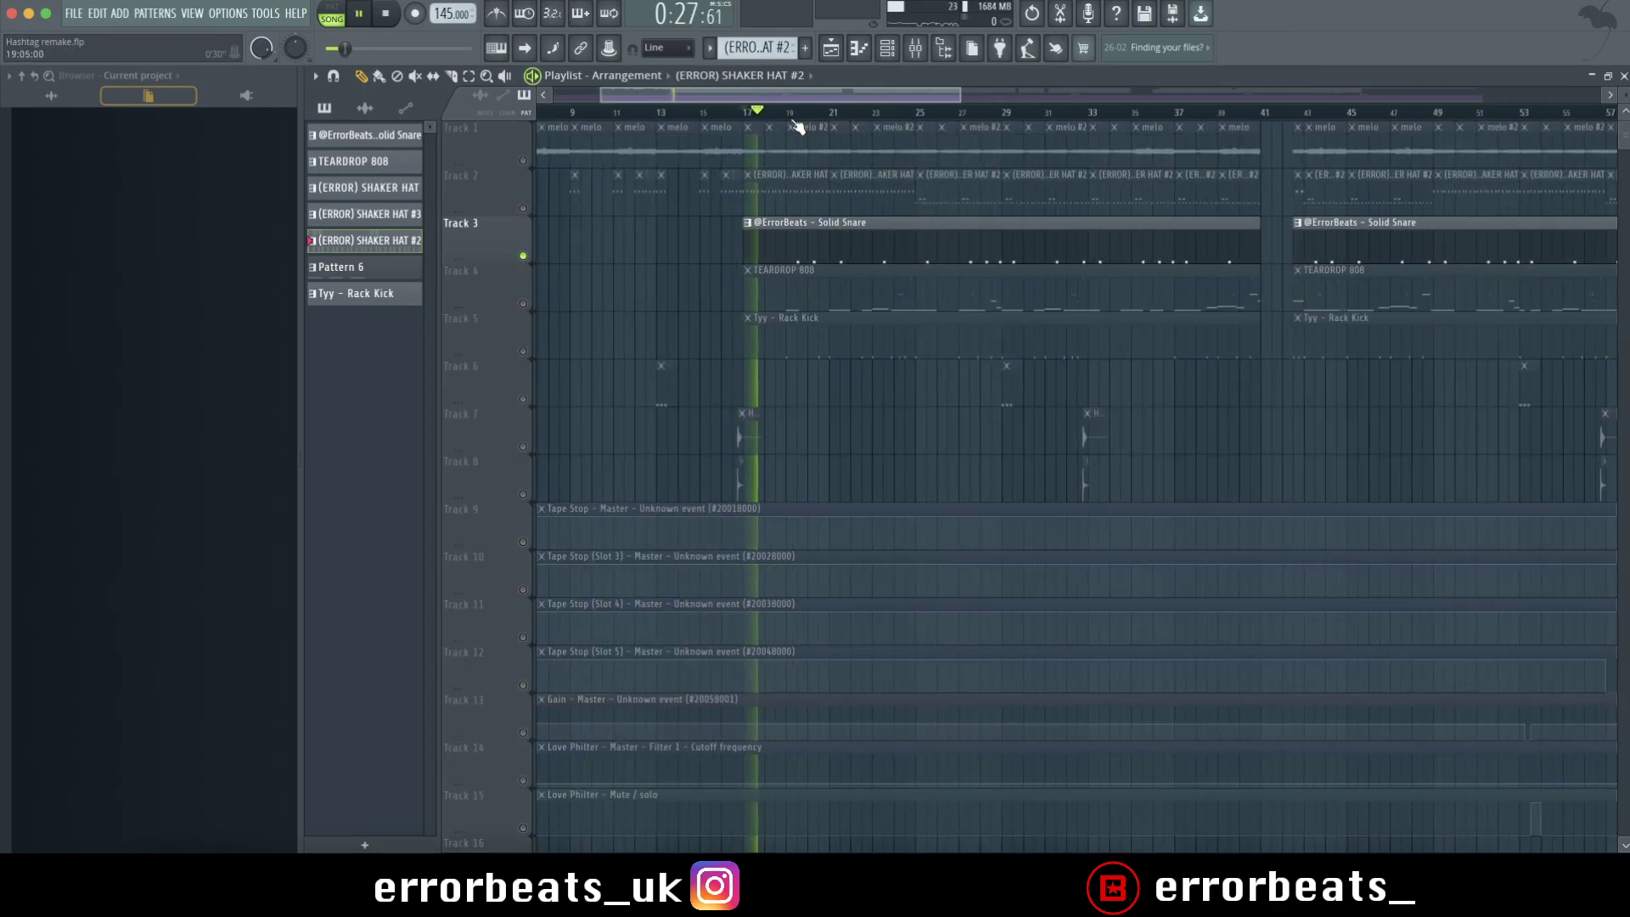
pyautogui.doubleClick(806, 246)
pyautogui.scroll(-4, 755, 276)
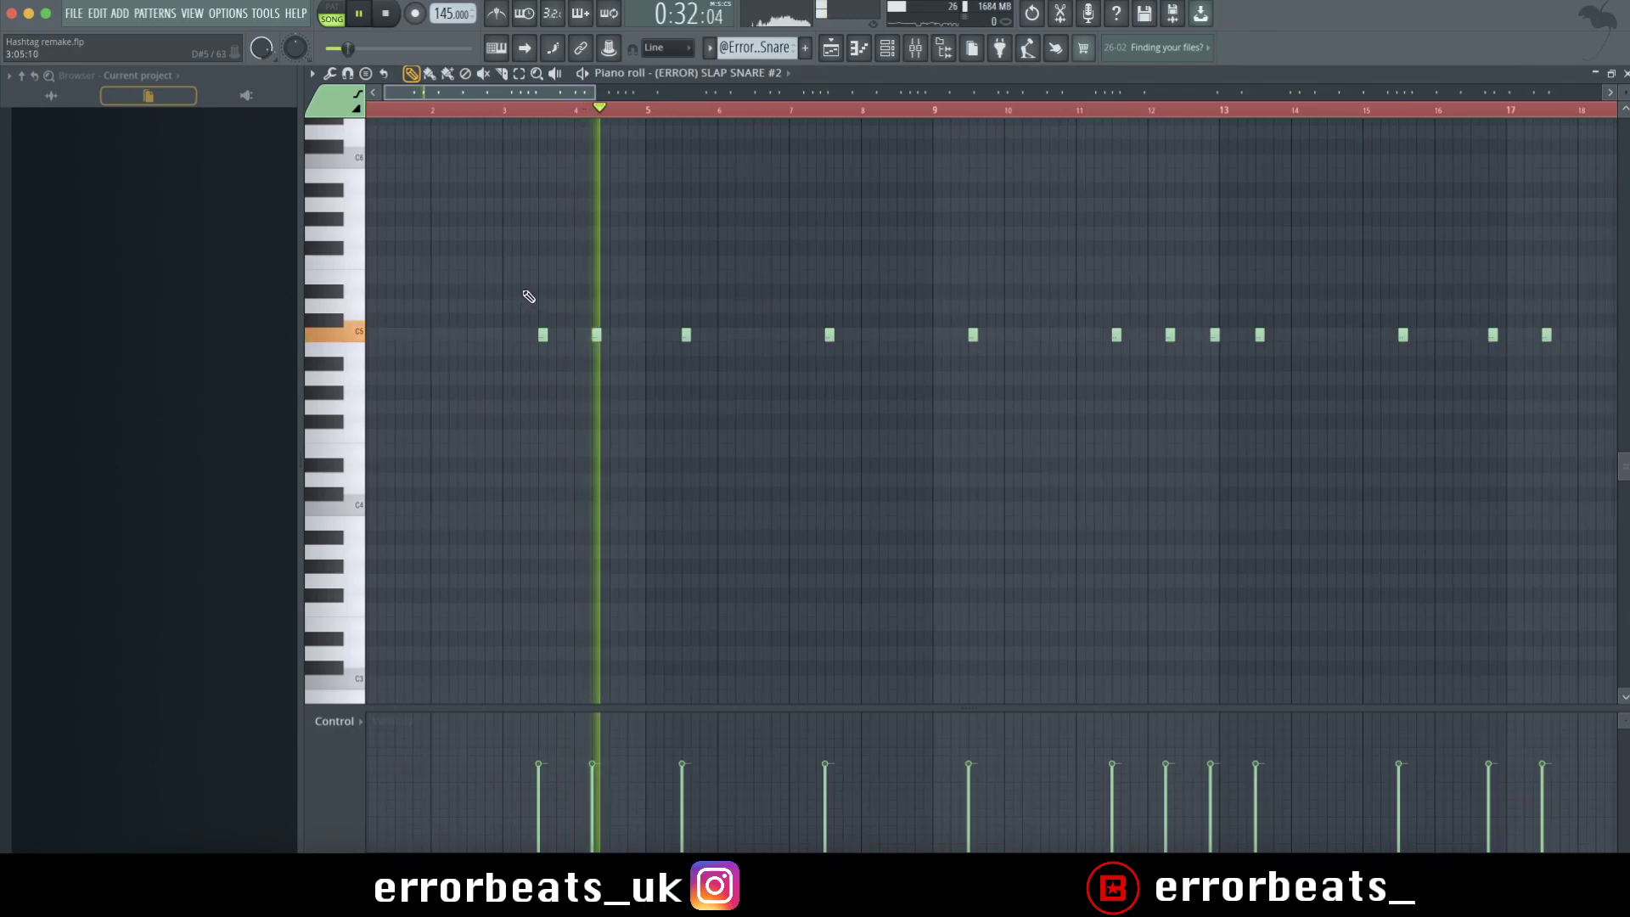
pyautogui.scroll(5, 690, 298)
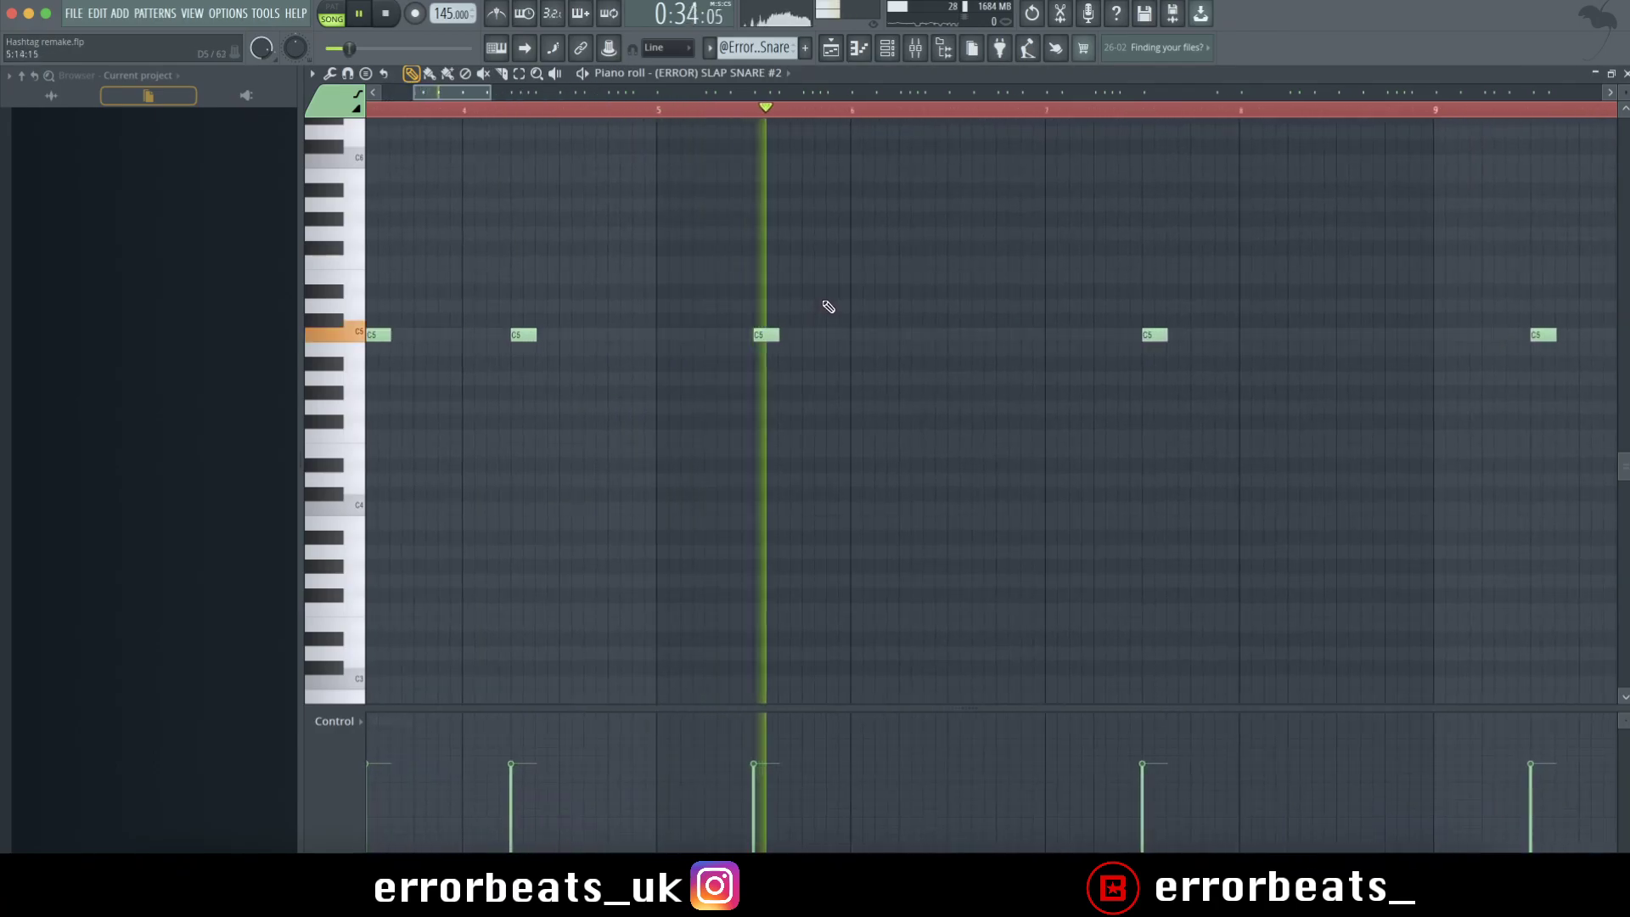
pyautogui.scroll(-5, 828, 306)
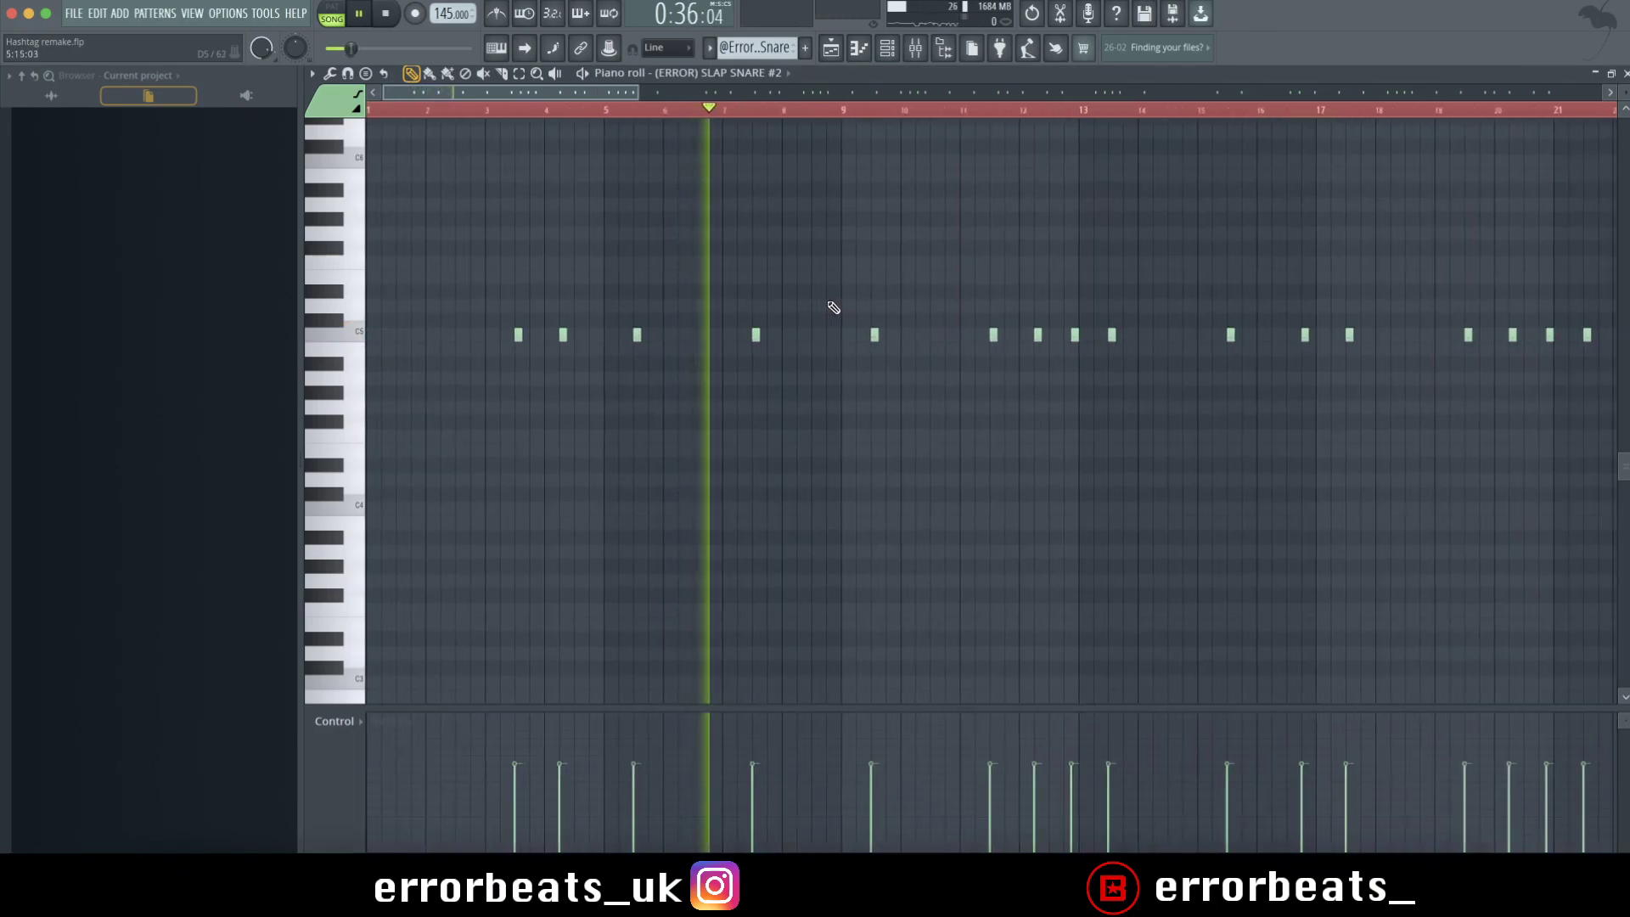
pyautogui.scroll(-2, 832, 308)
pyautogui.scroll(-1, 747, 297)
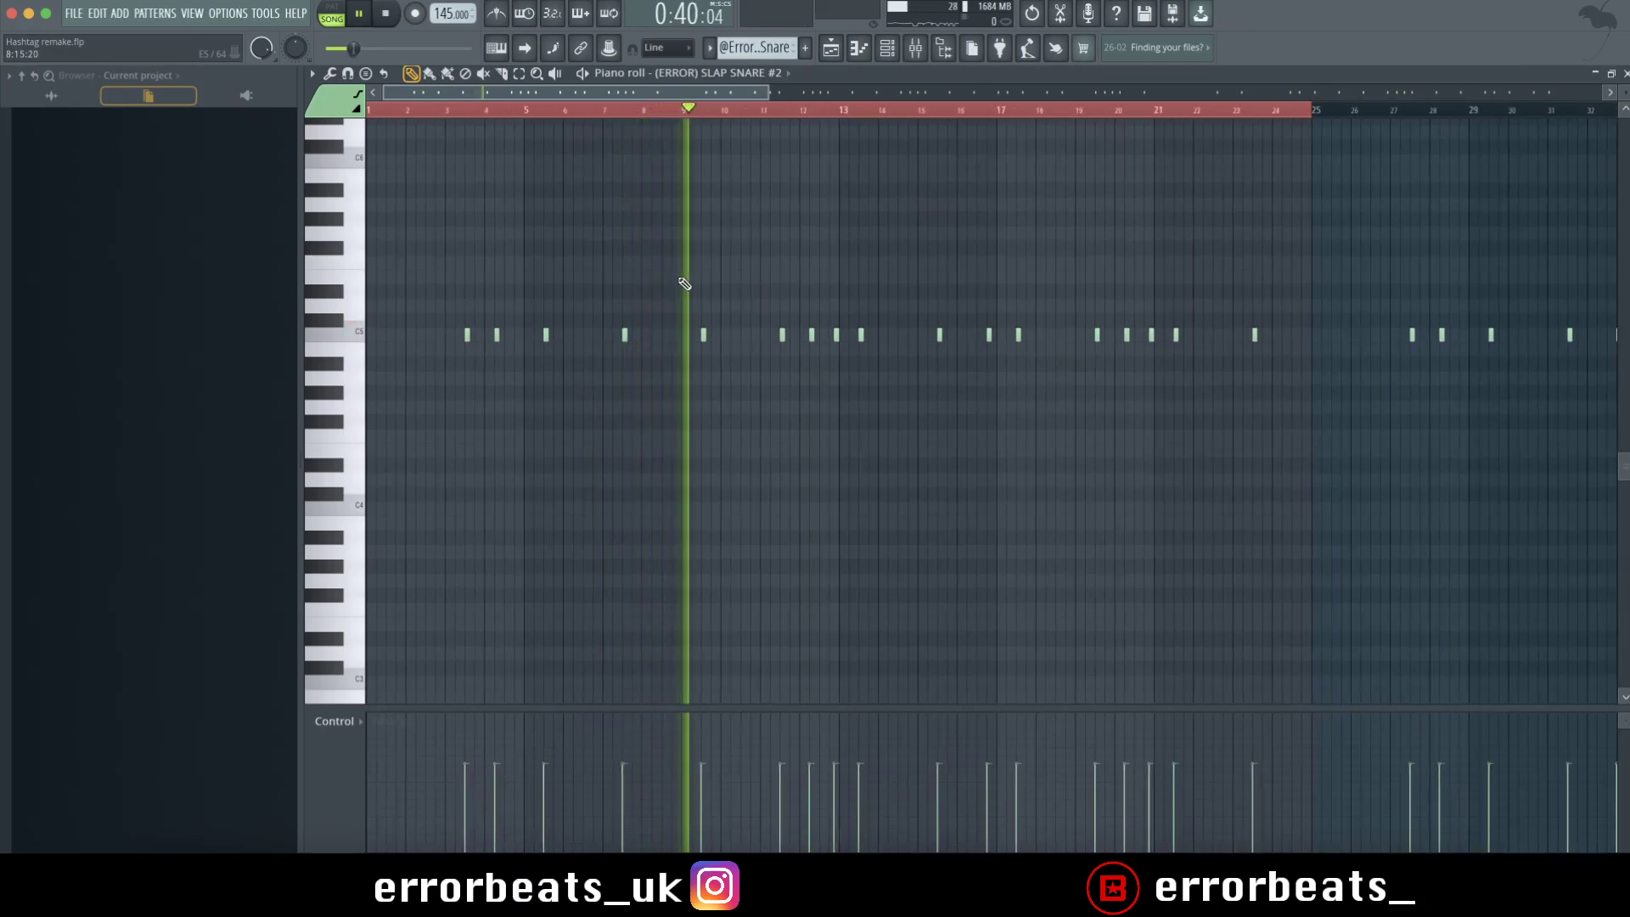
pyautogui.scroll(-3, 713, 287)
pyautogui.scroll(-2, 714, 289)
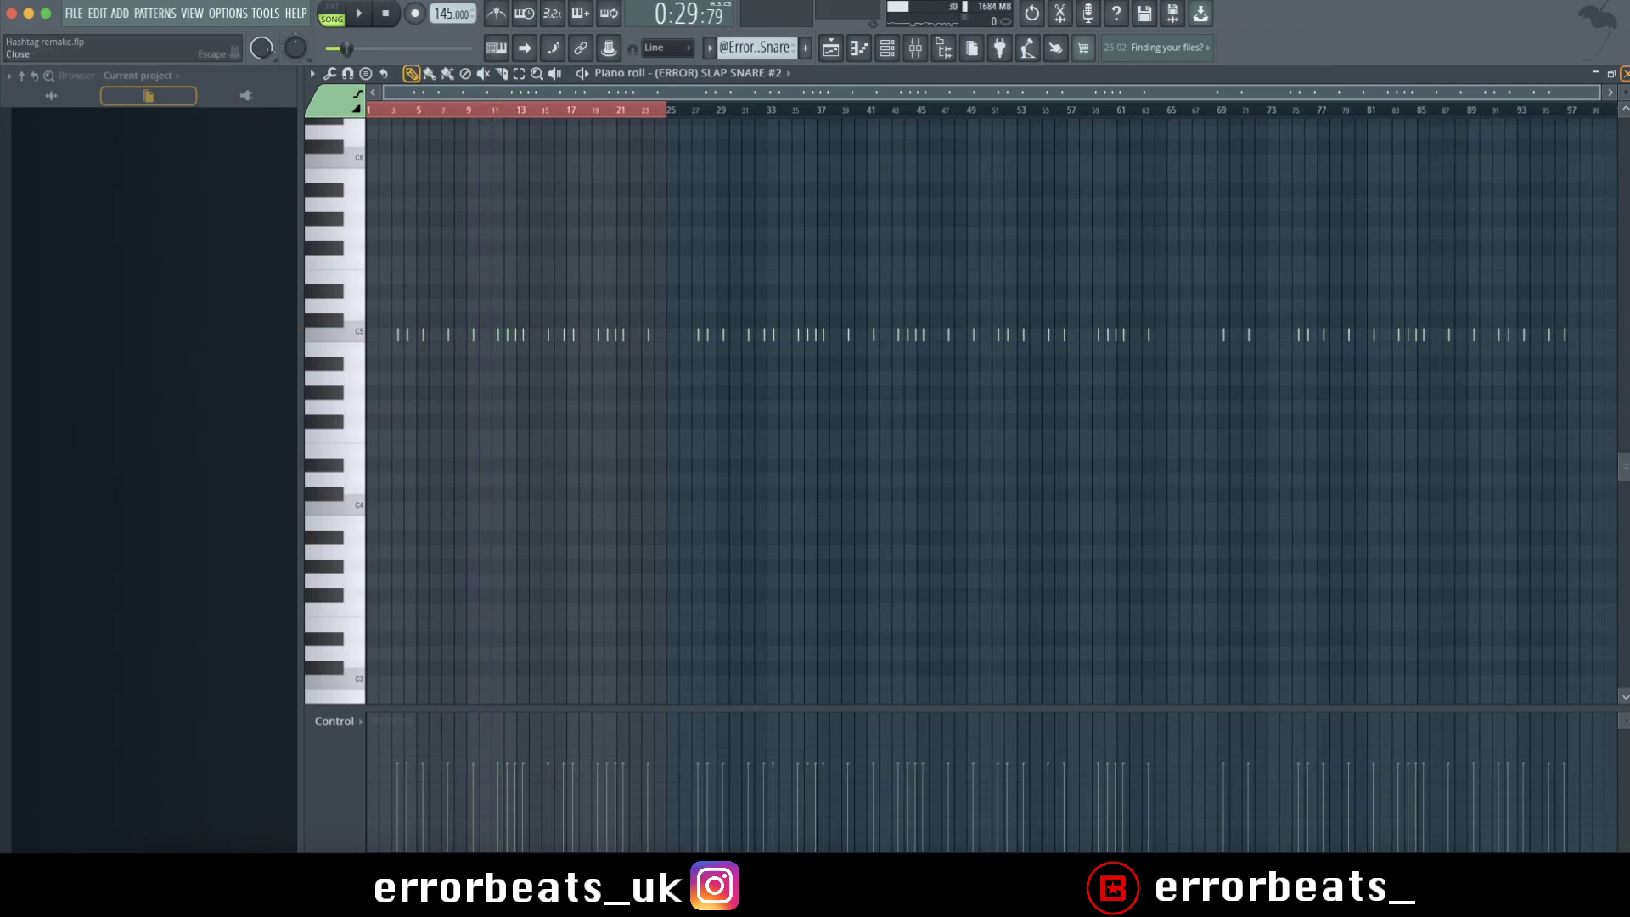
pyautogui.press('F5')
# Solo Track 4 in the playlist and play its TEARDROP 808 clips
pyautogui.scroll(-2, 684, 247)
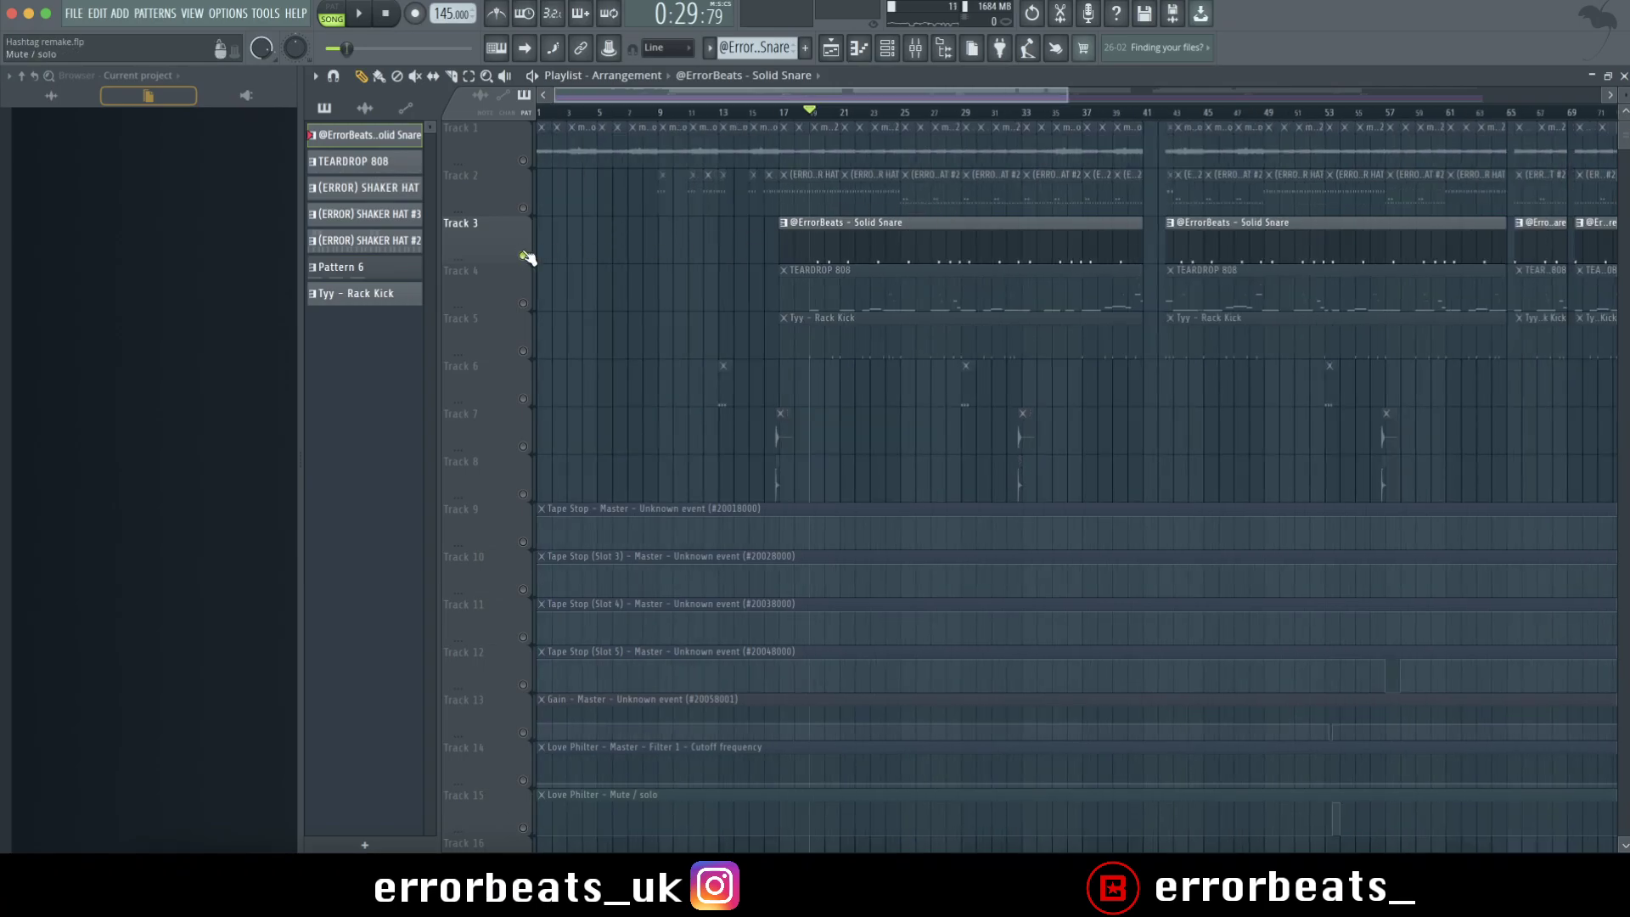
pyautogui.scroll(-2, 526, 256)
pyautogui.keyDown('ctrl'); pyautogui.click(523, 304); pyautogui.keyUp('ctrl')
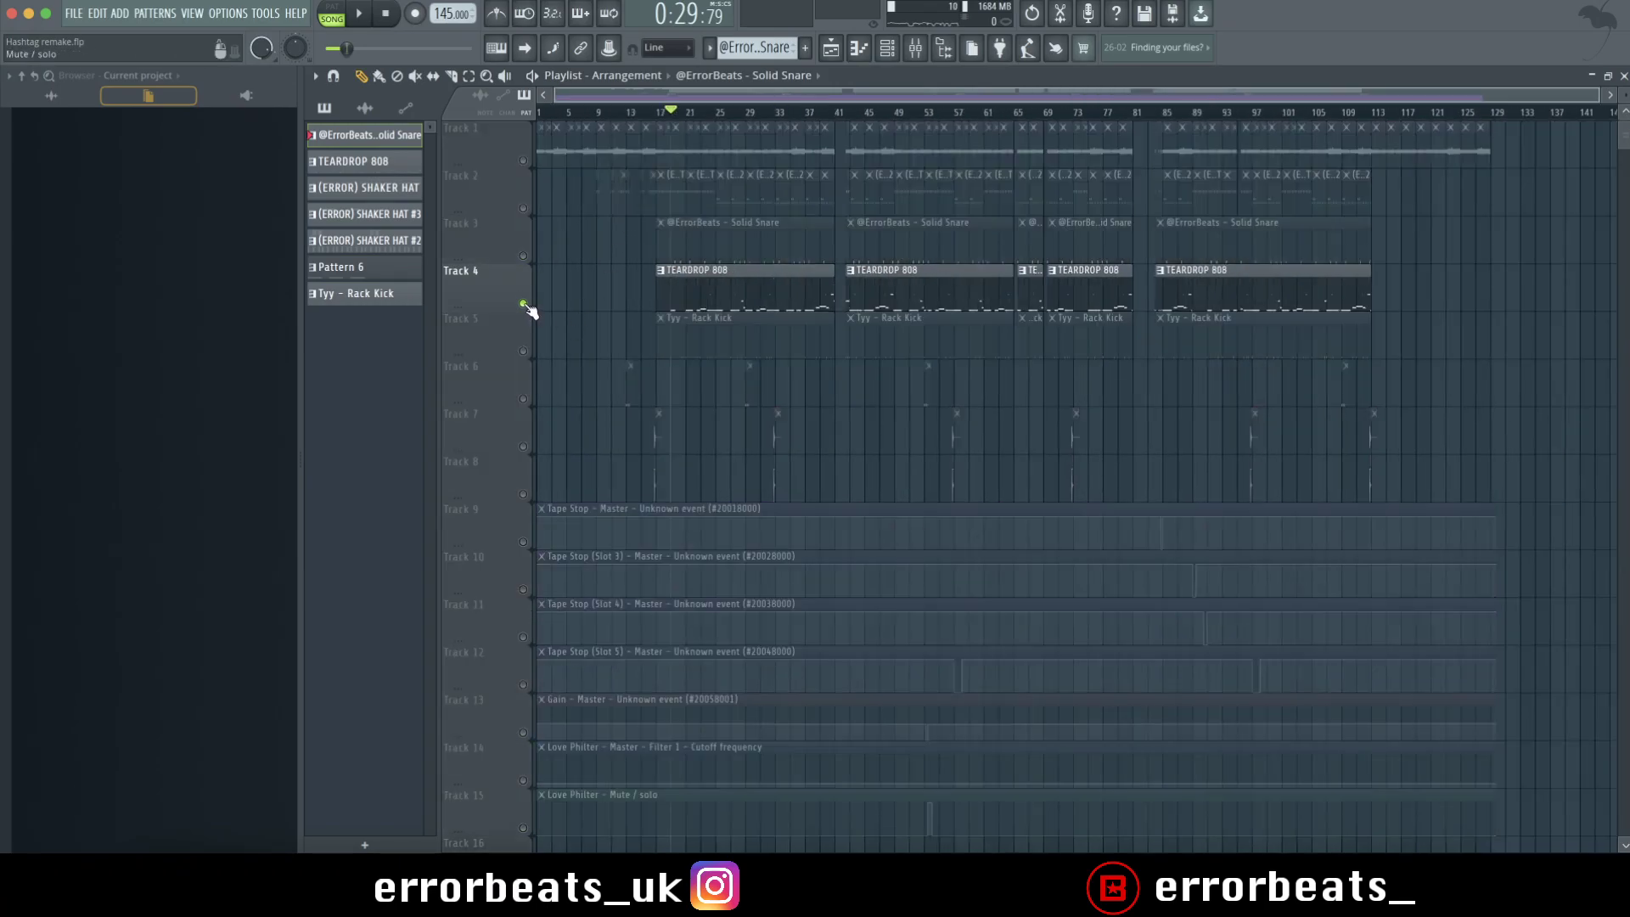
pyautogui.scroll(3, 662, 284)
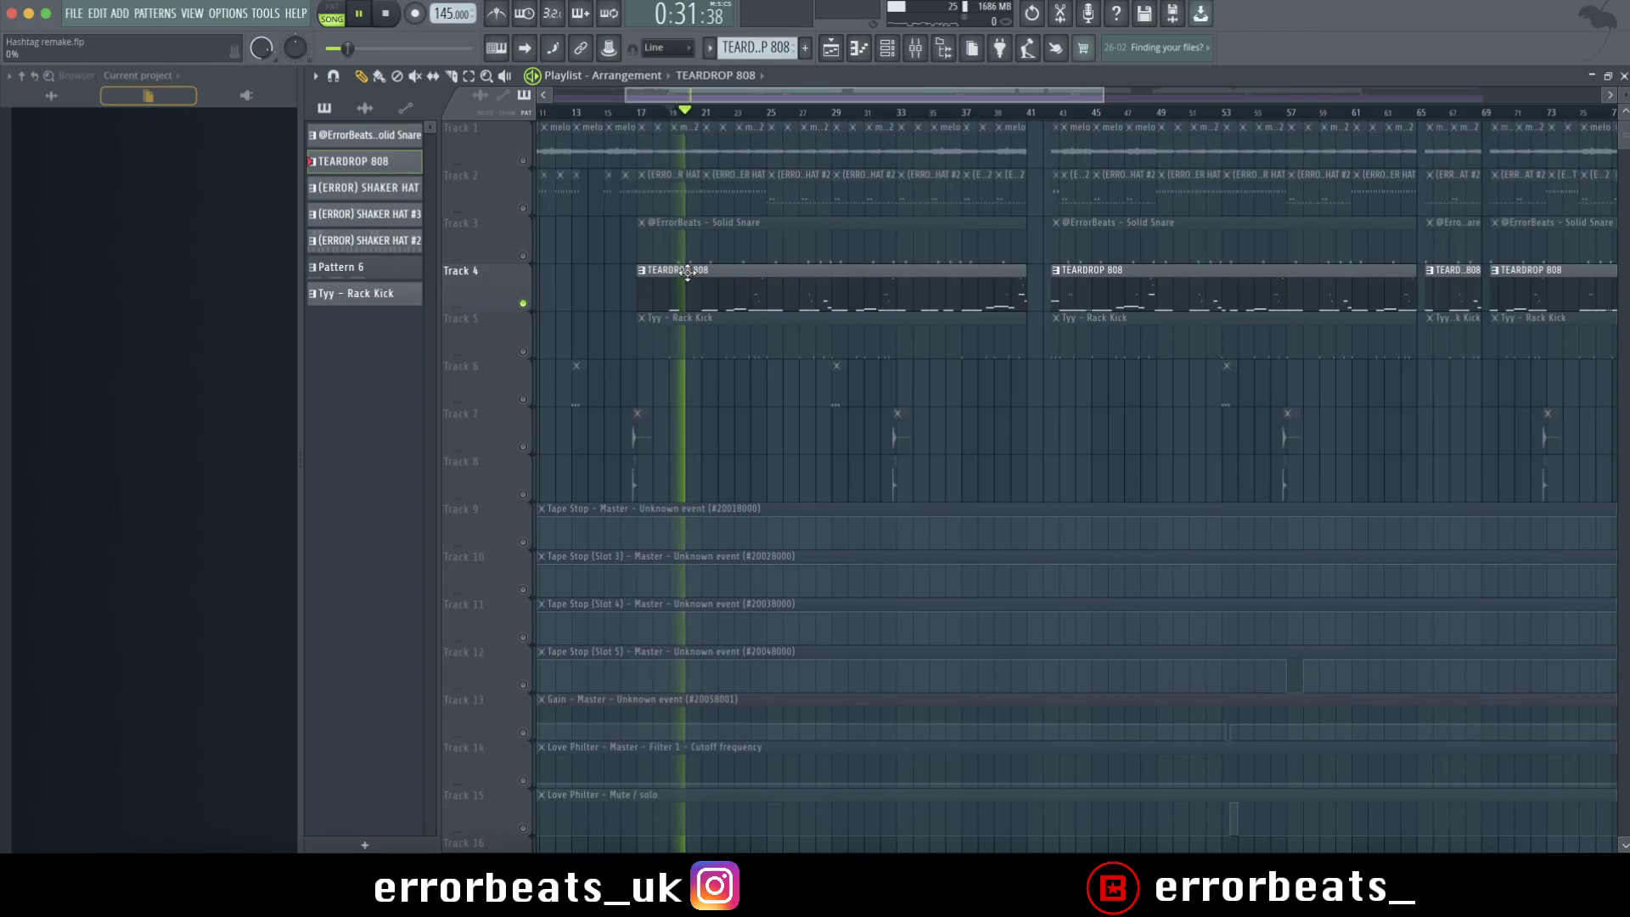
# Open the first TEARDROP 808 clip in the piano roll and examine its opening bars, including the high slide notes above the bass line
pyautogui.doubleClick(688, 271)
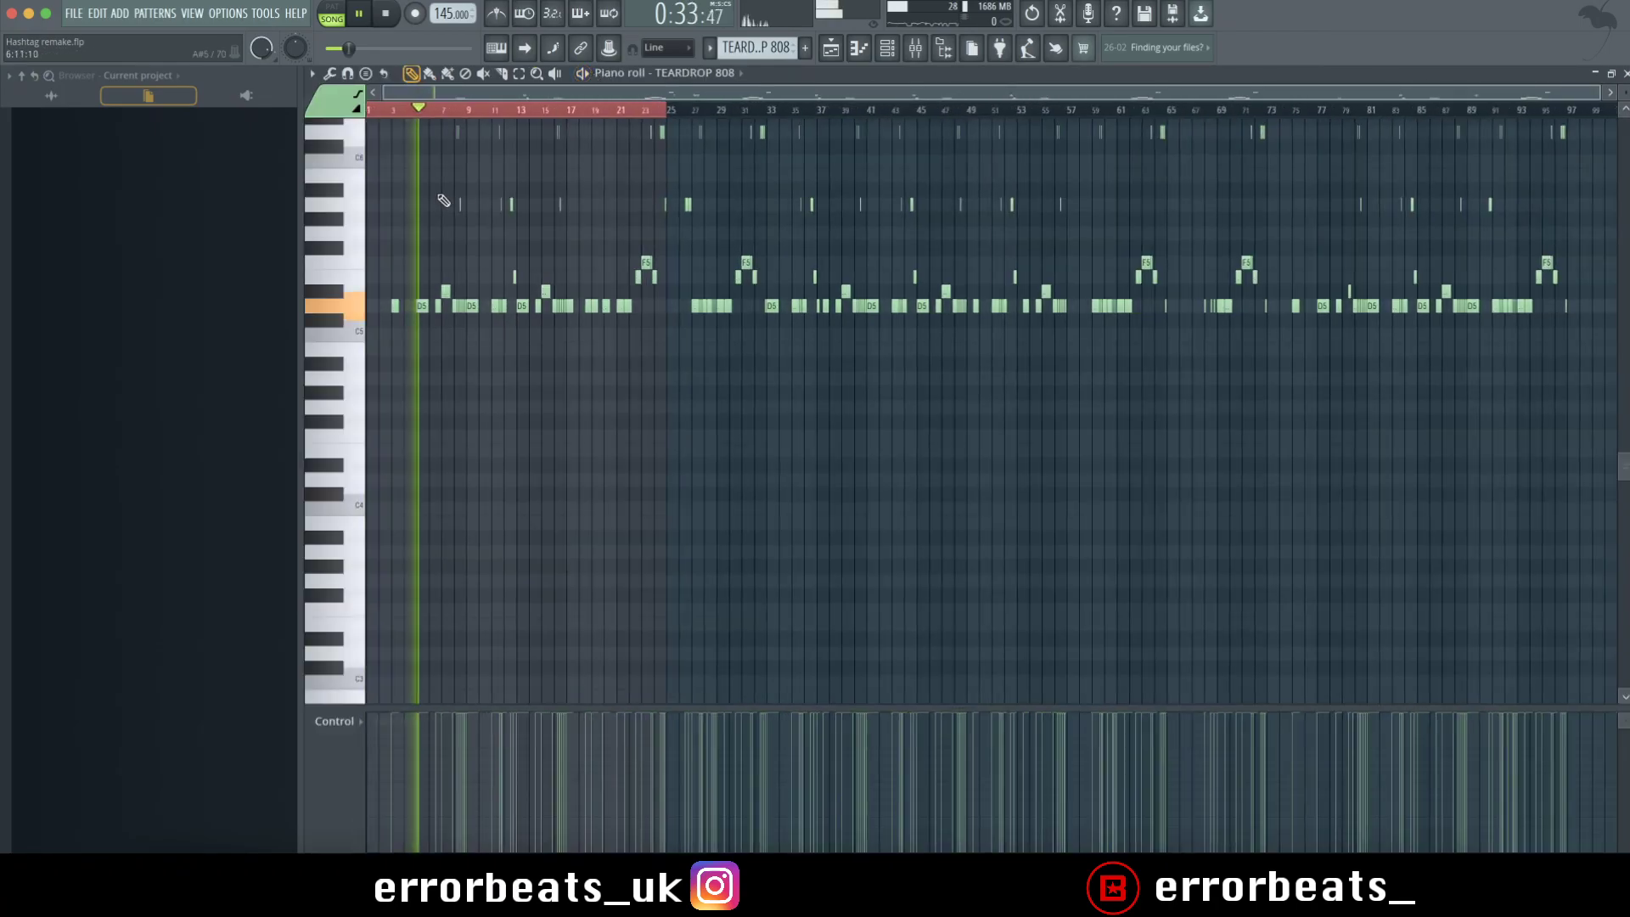
pyautogui.keyDown('ctrl'); pyautogui.scroll(5, 443, 200); pyautogui.keyUp('ctrl')
pyautogui.scroll(3, 718, 254)
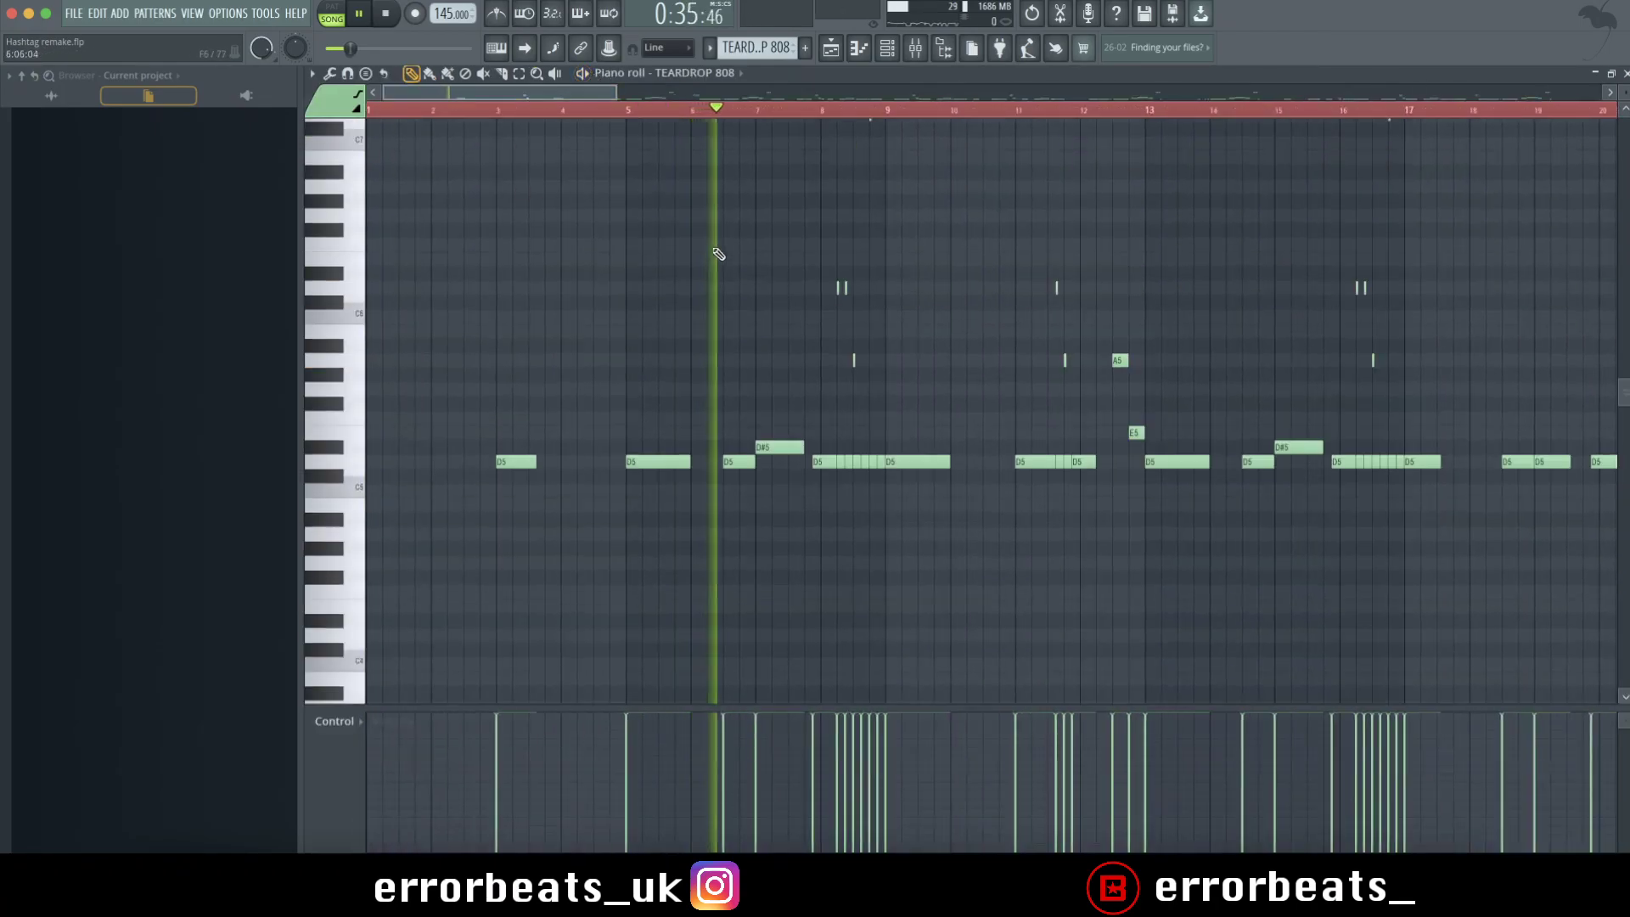
pyautogui.keyDown('ctrl'); pyautogui.scroll(-2, 967, 328); pyautogui.keyUp('ctrl')
pyautogui.scroll(3, 734, 329)
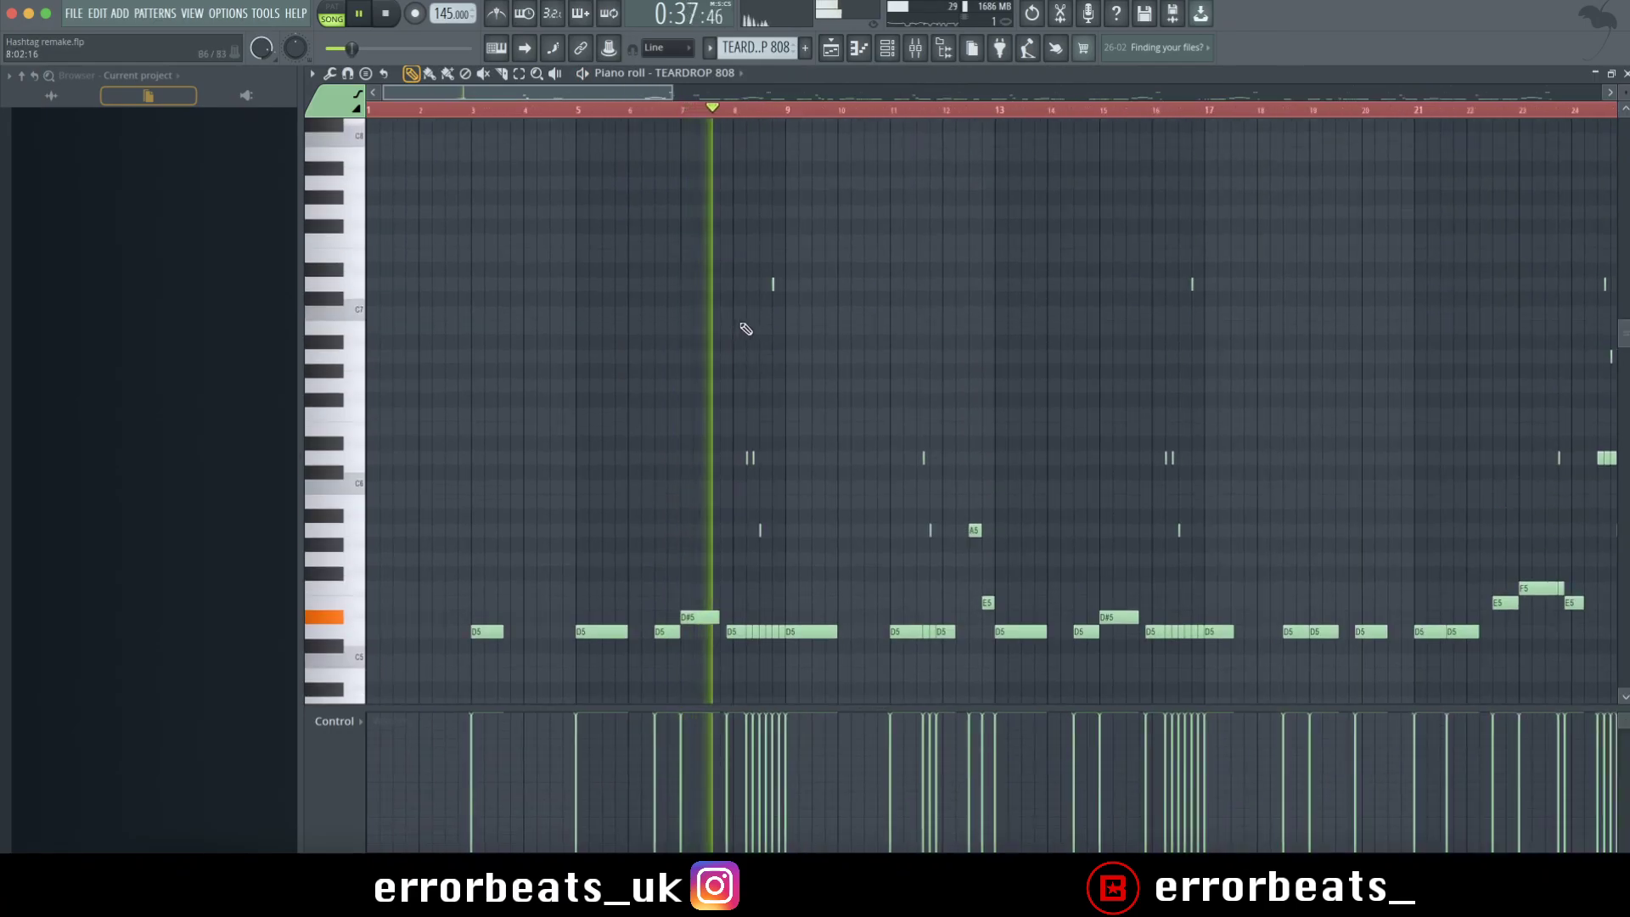
pyautogui.scroll(4, 760, 326)
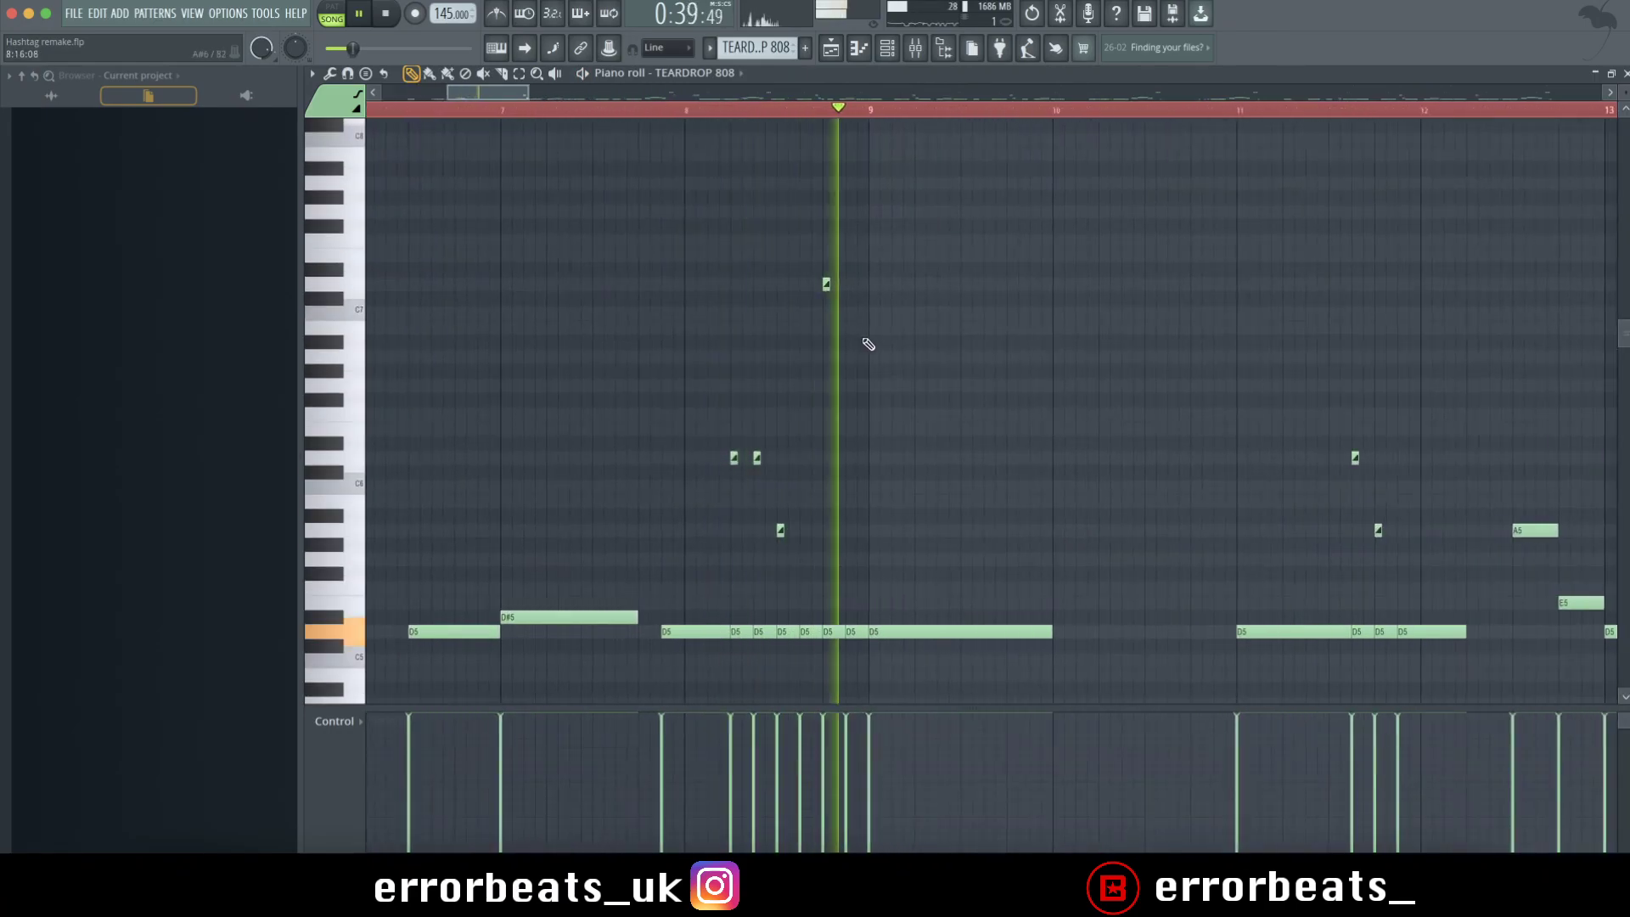
pyautogui.keyDown('ctrl'); pyautogui.scroll(-8, 868, 344); pyautogui.keyUp('ctrl')
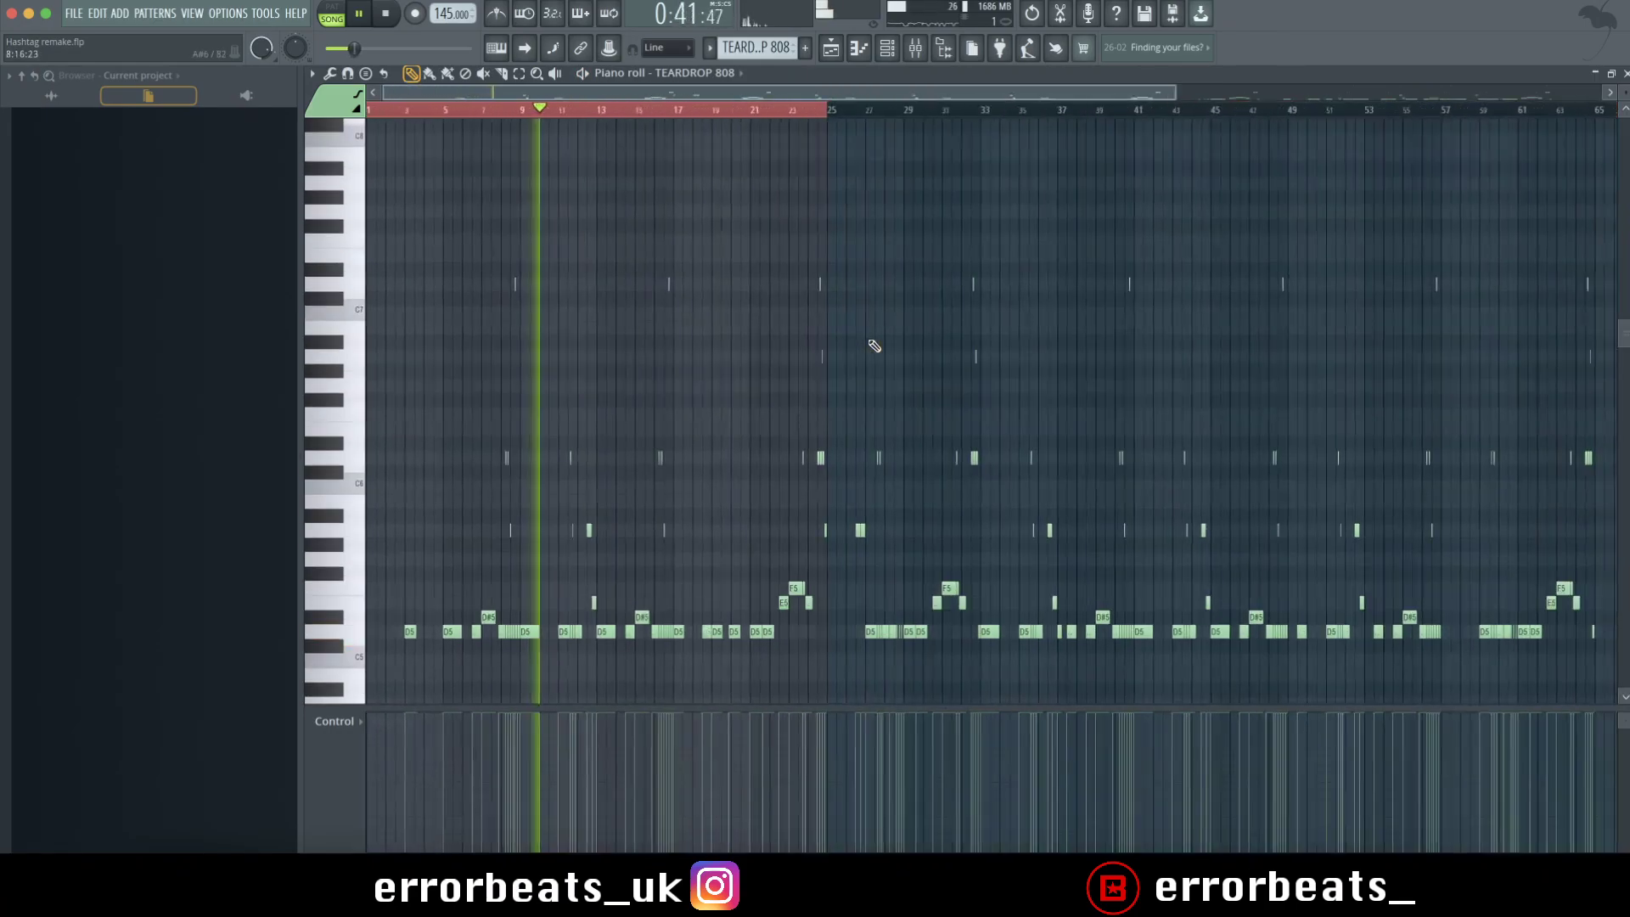
pyautogui.keyDown('ctrl'); pyautogui.scroll(8, 470, 362); pyautogui.keyUp('ctrl')
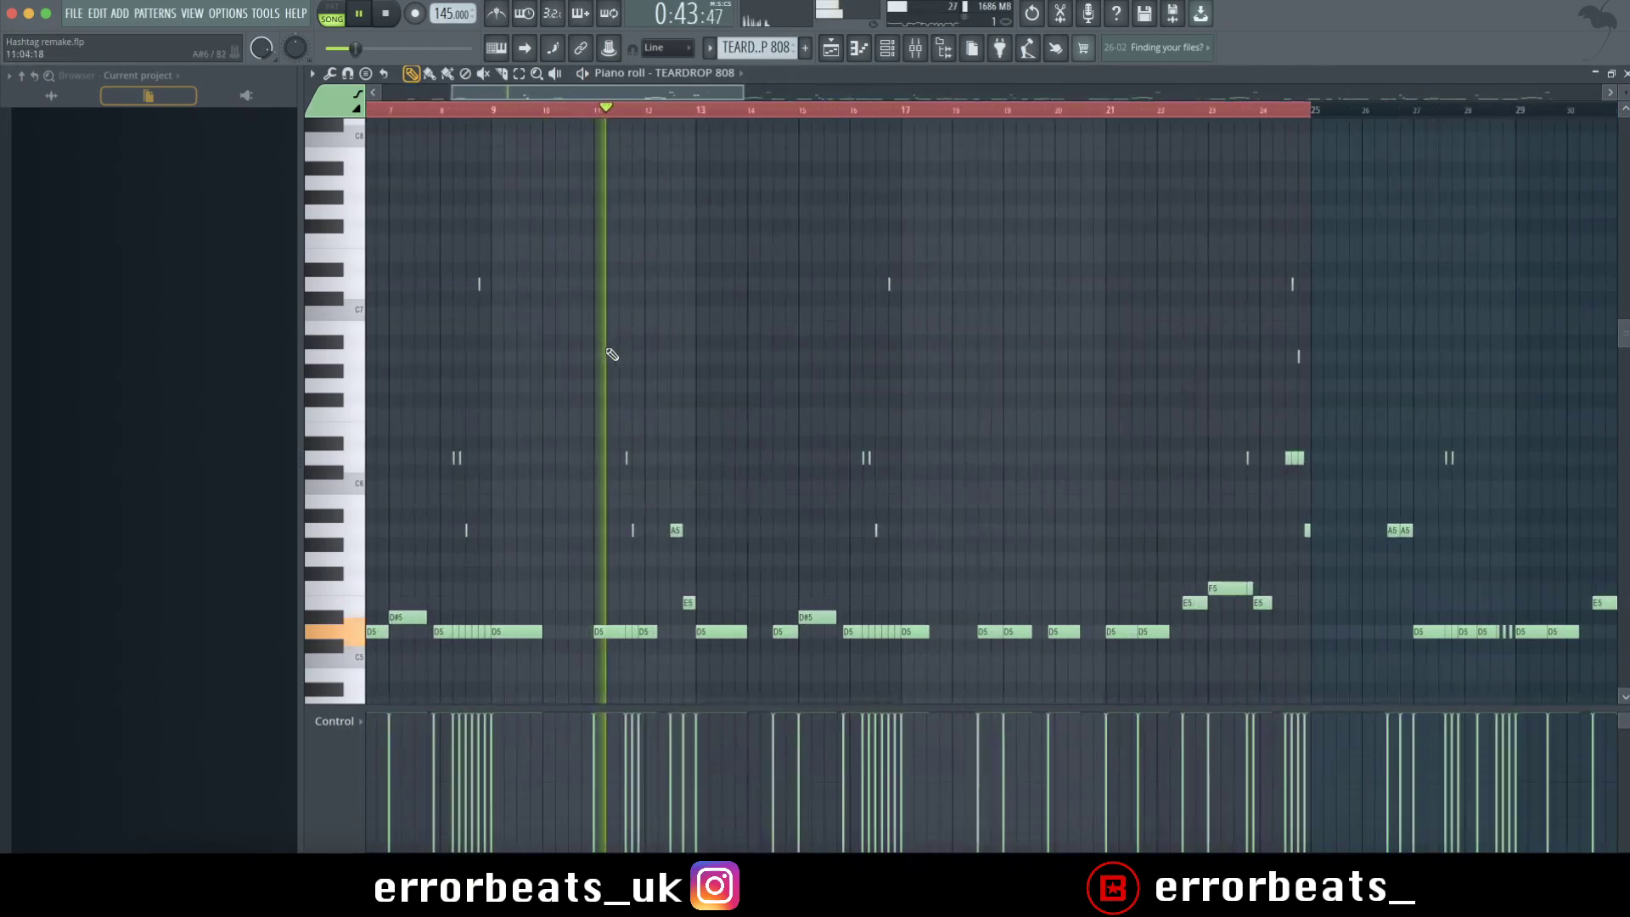
pyautogui.keyDown('ctrl'); pyautogui.scroll(-4, 628, 353); pyautogui.keyUp('ctrl')
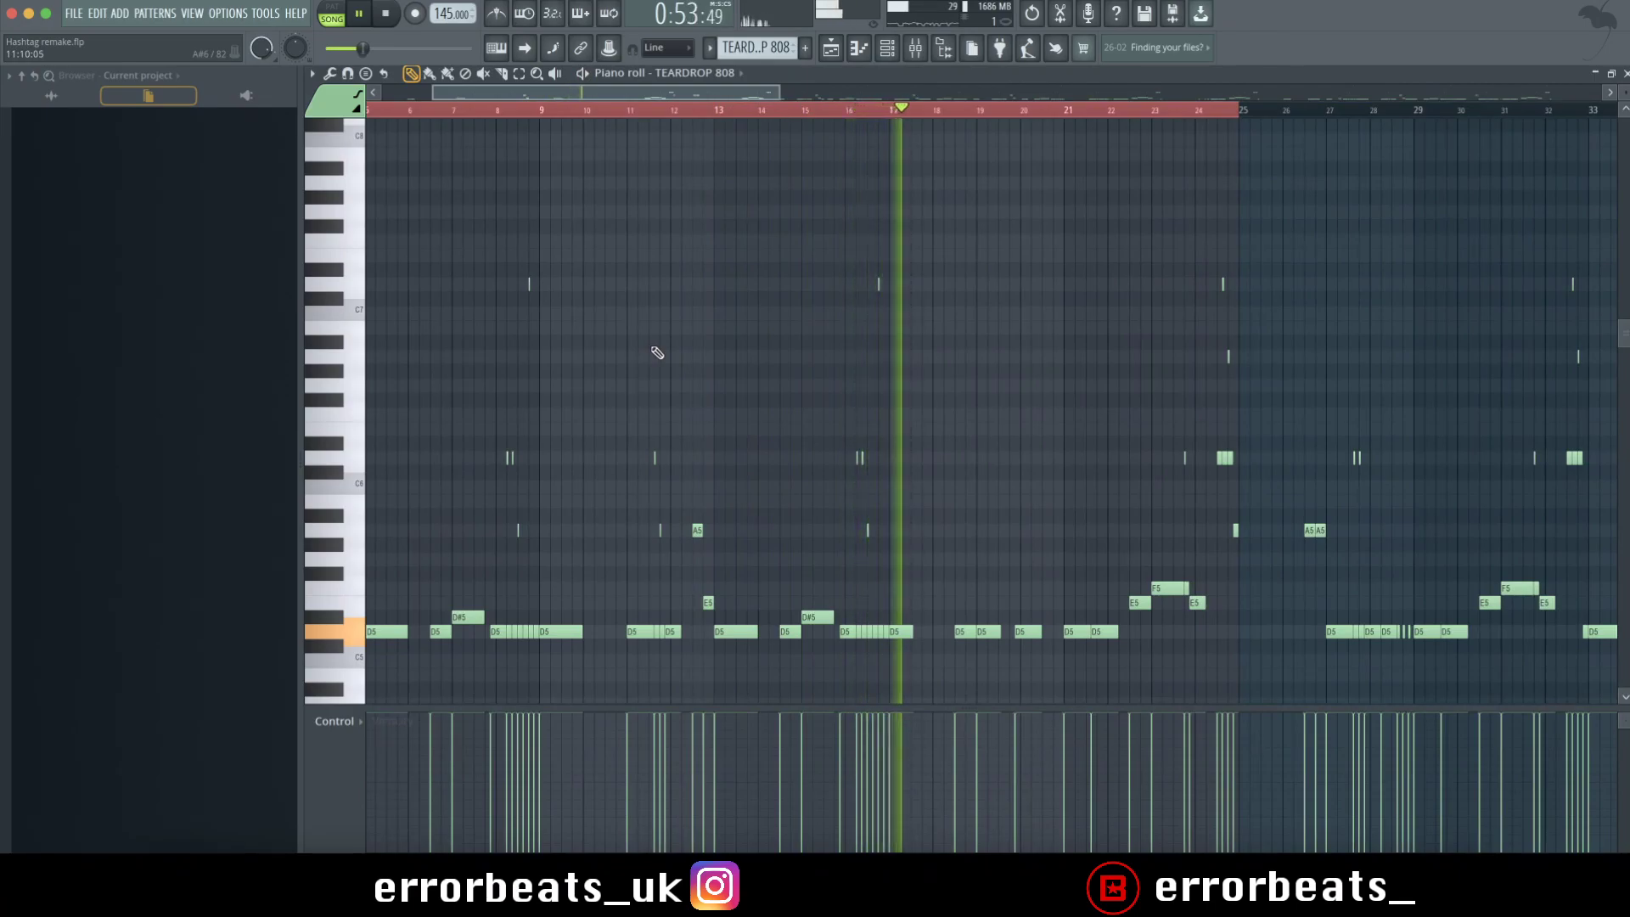
# Examine the TEARDROP 808 notes around bars 21 to 32, moving playback to just after bar 25
pyautogui.press('space')
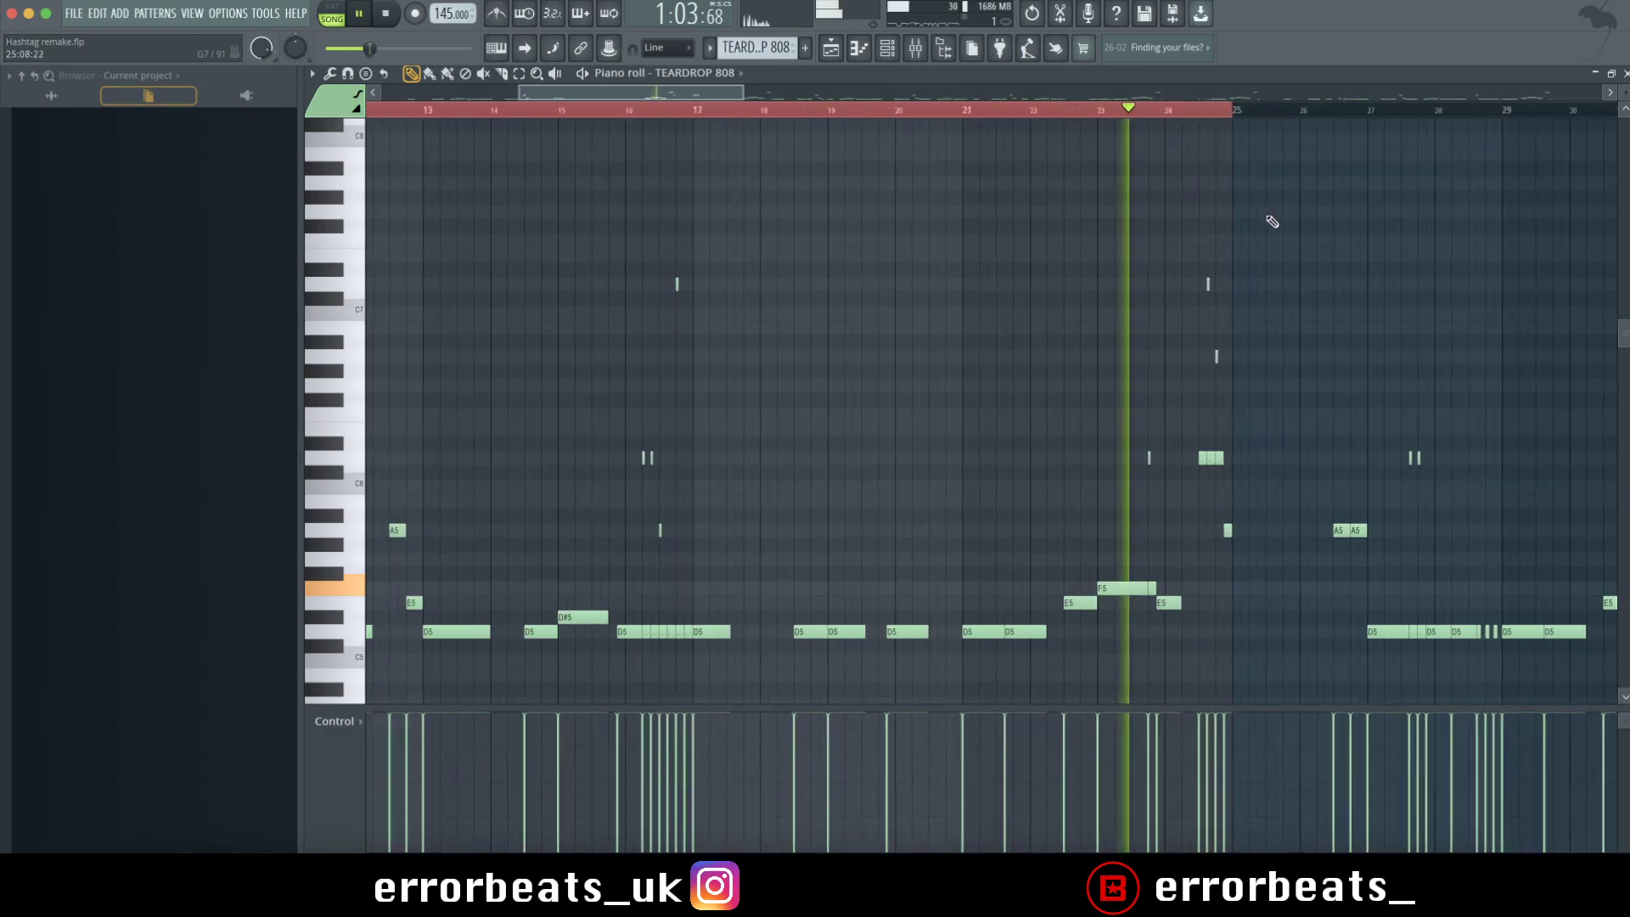
pyautogui.scroll(5, 1265, 227)
pyautogui.scroll(-6, 1249, 265)
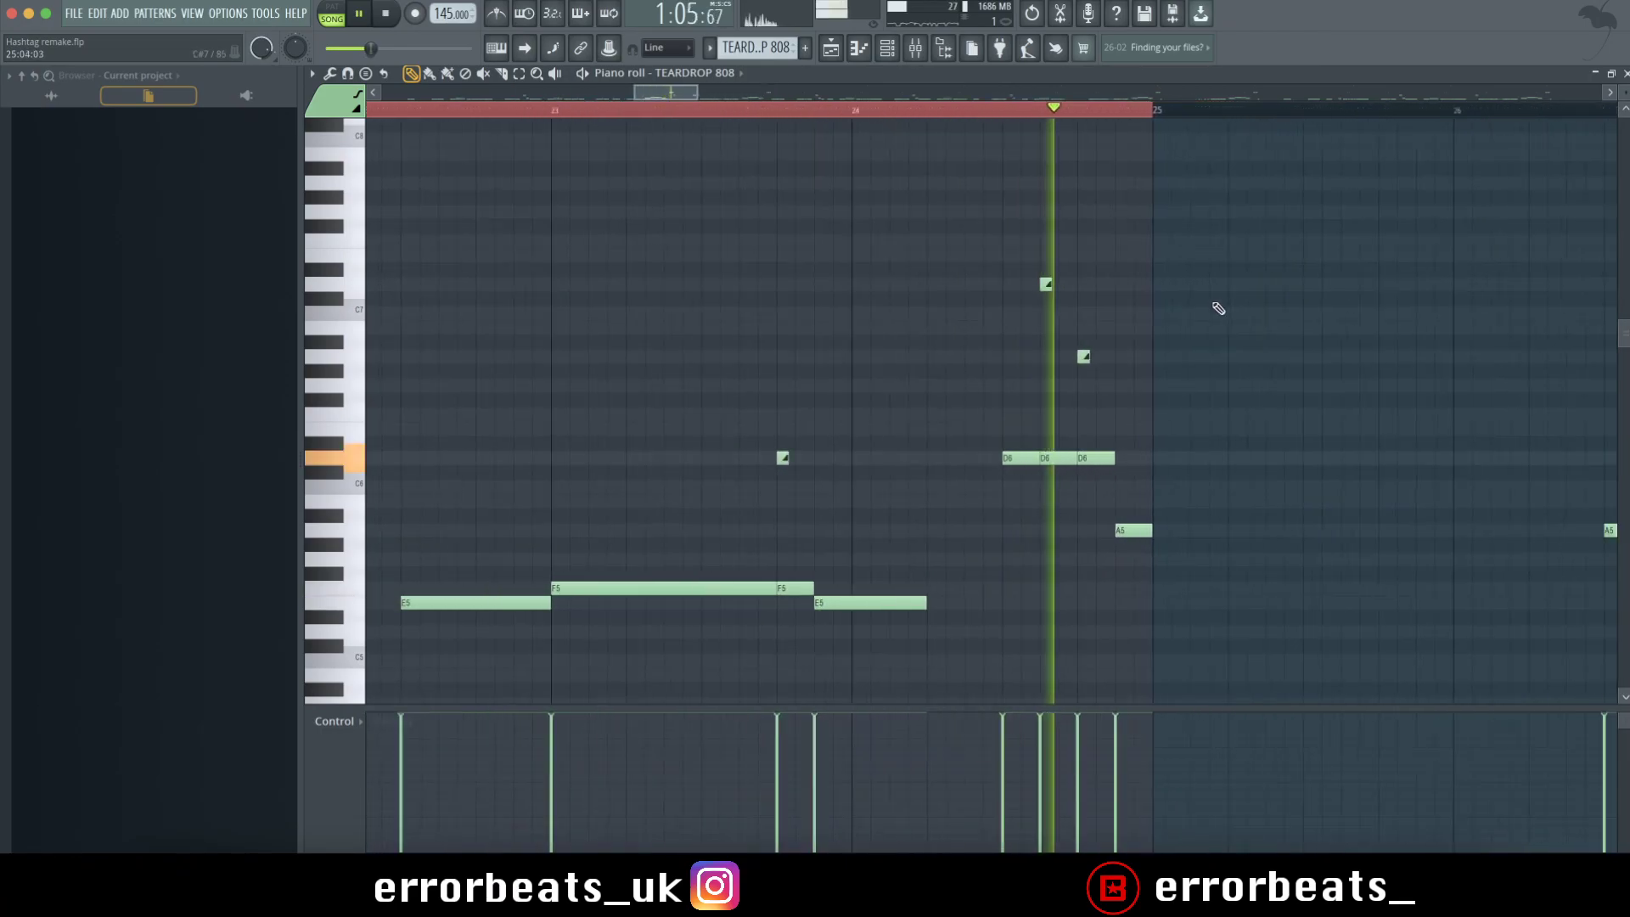
pyautogui.click(1235, 115)
pyautogui.scroll(5, 1310, 240)
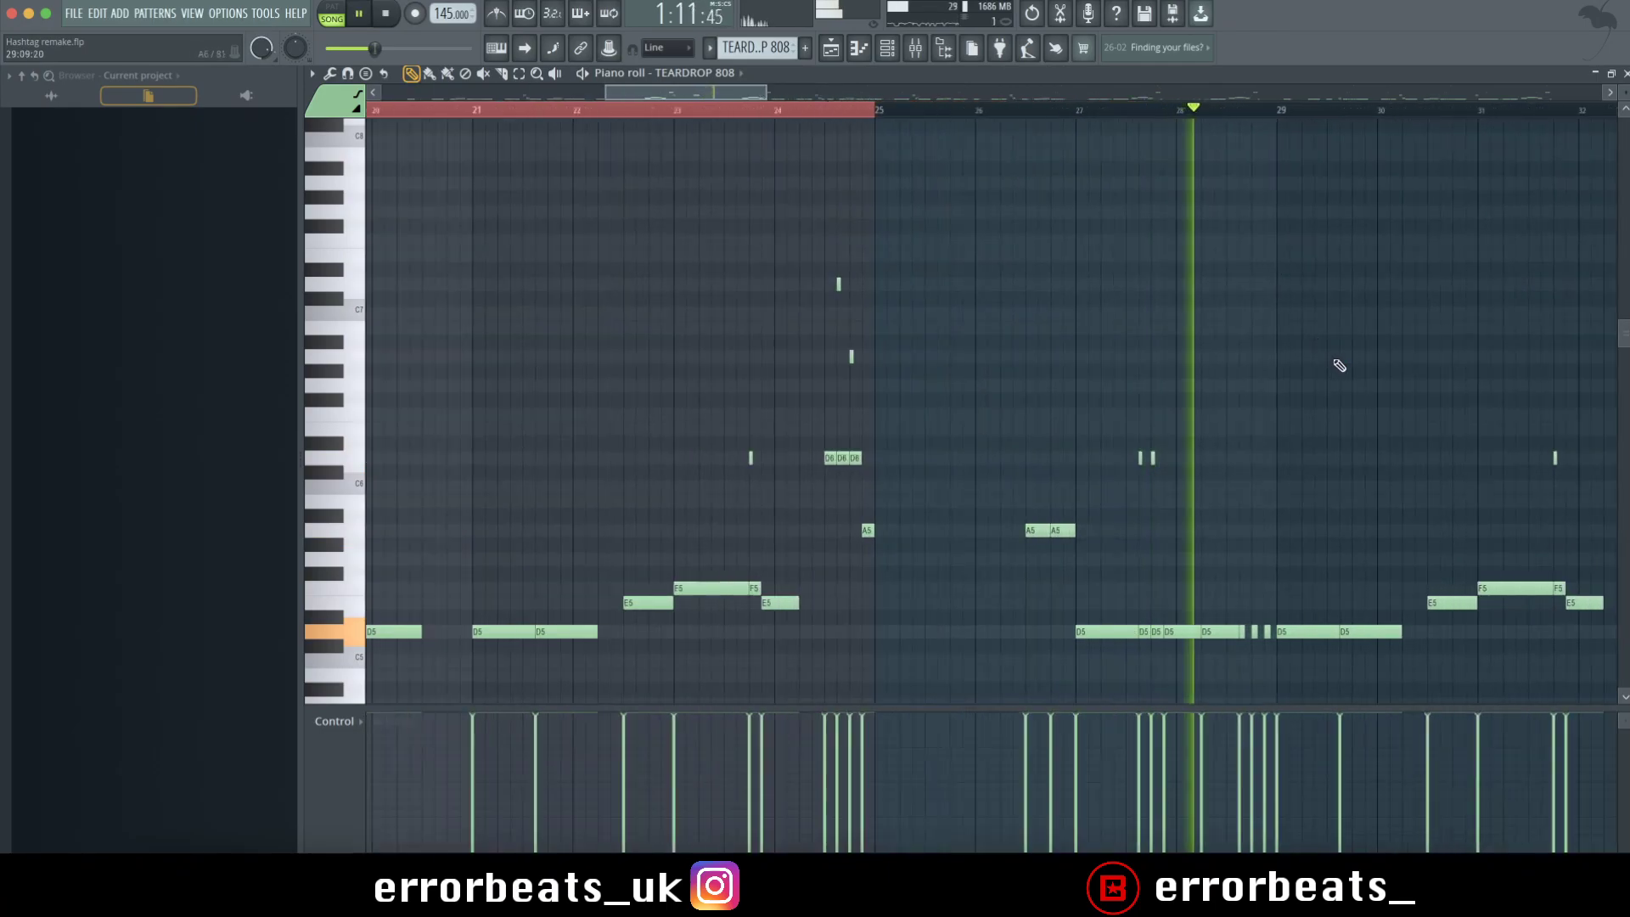
pyautogui.scroll(-5, 1340, 365)
pyautogui.scroll(-1, 1473, 425)
pyautogui.scroll(-1, 1503, 432)
pyautogui.press('space')
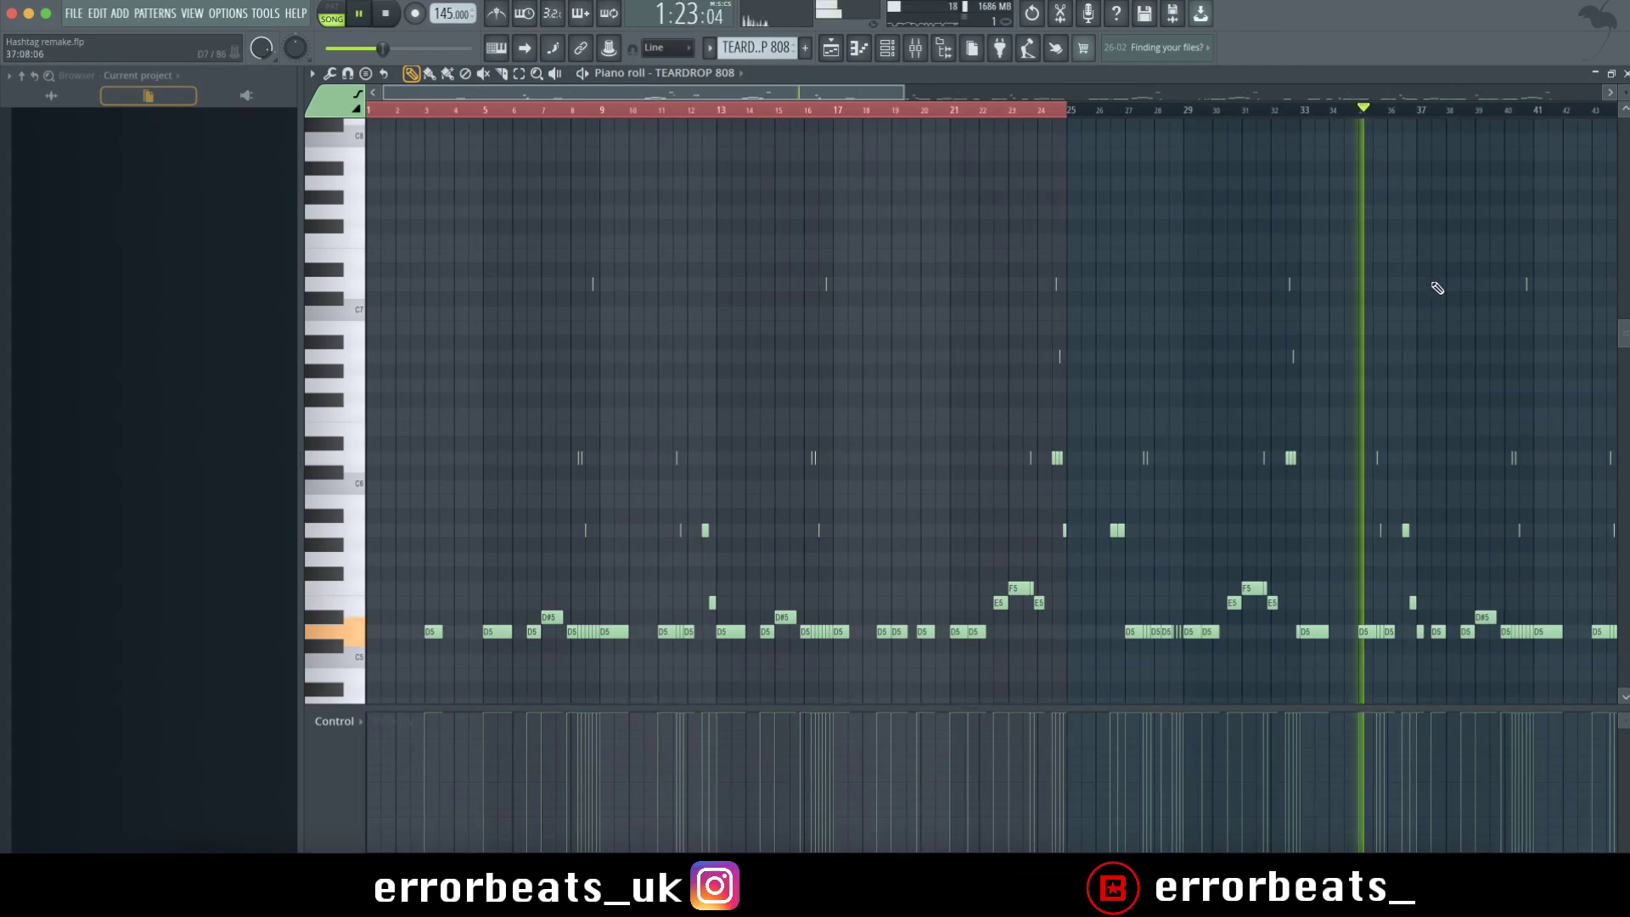
# Move playback to bar 40 and examine the remaining TEARDROP 808 notes across the whole pattern
pyautogui.scroll(3, 1438, 292)
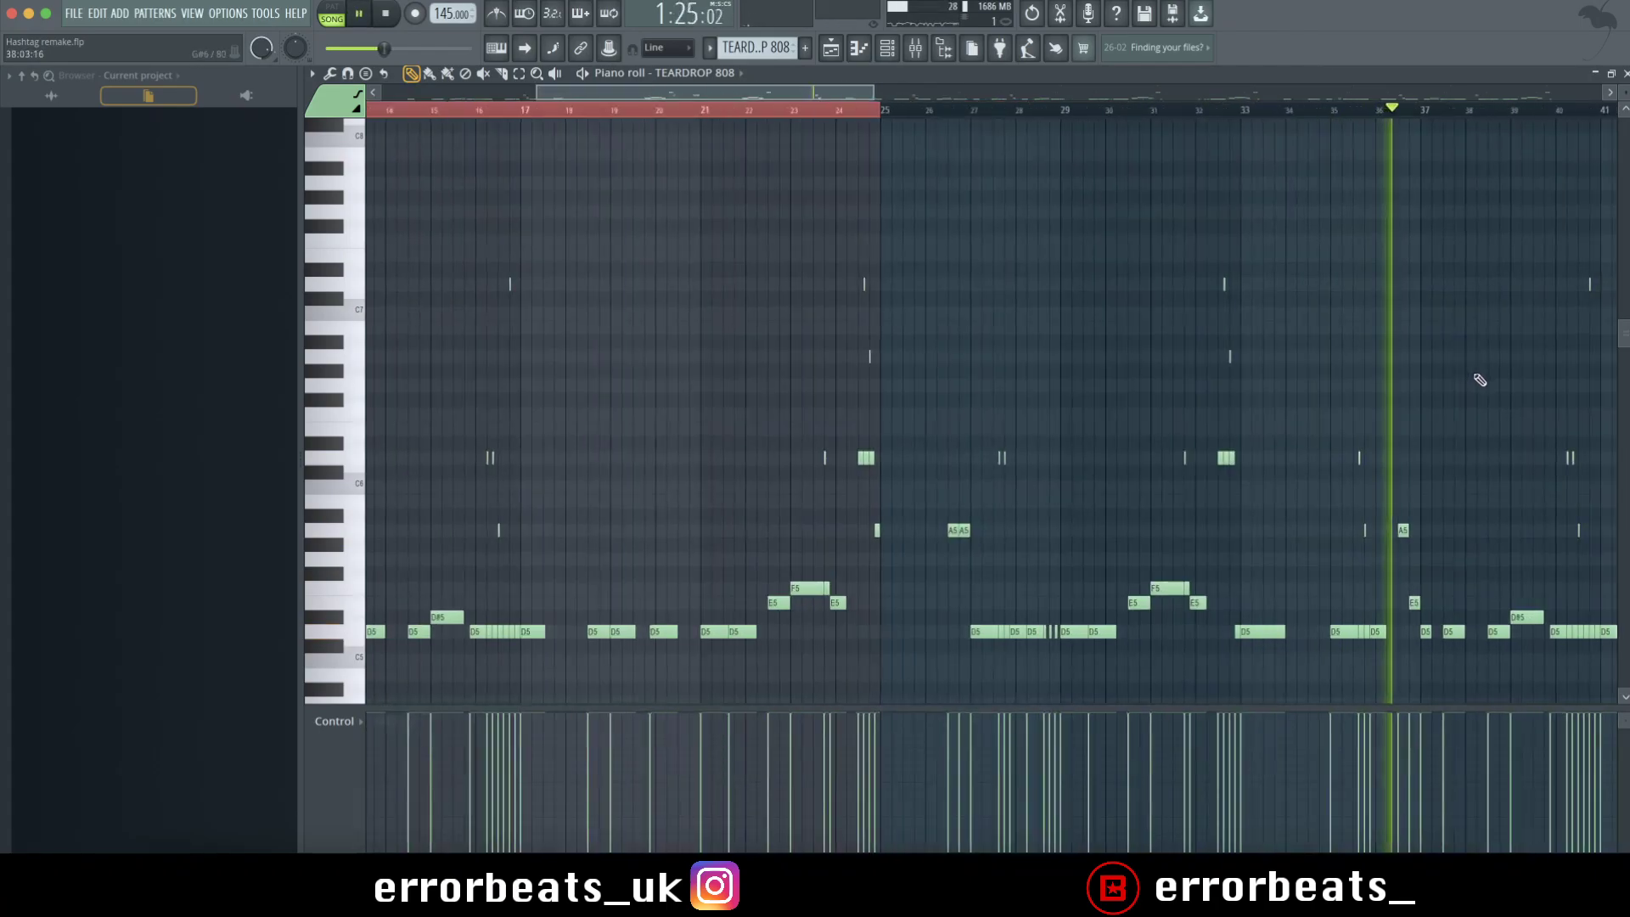
pyautogui.scroll(-2, 1478, 380)
pyautogui.click(1521, 113)
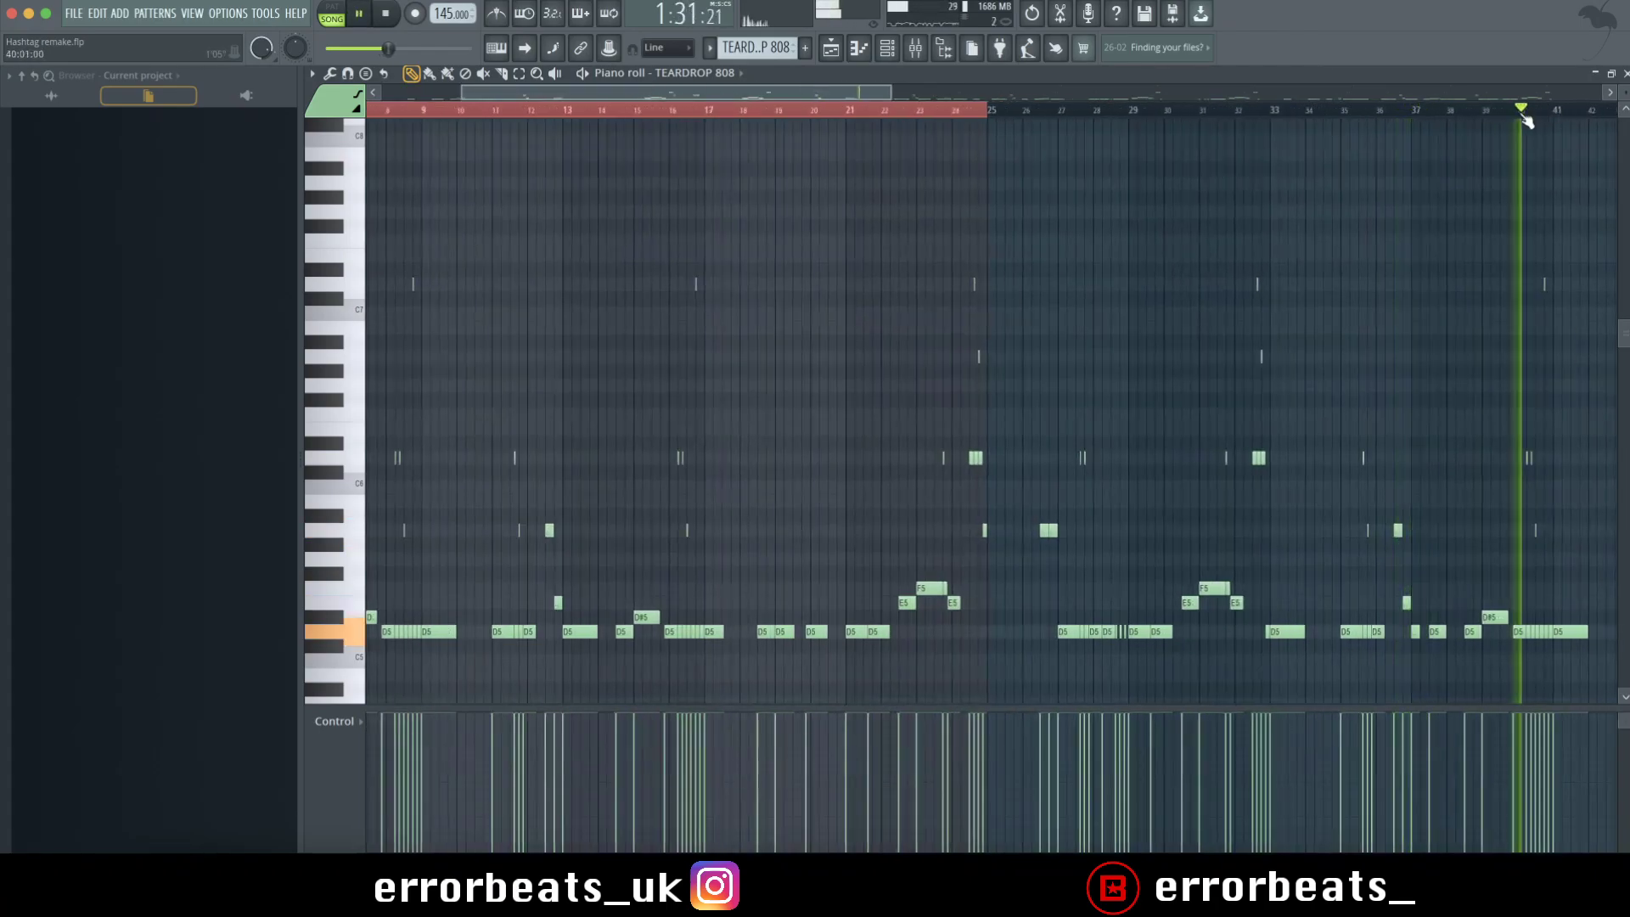
pyautogui.scroll(-5, 1310, 284)
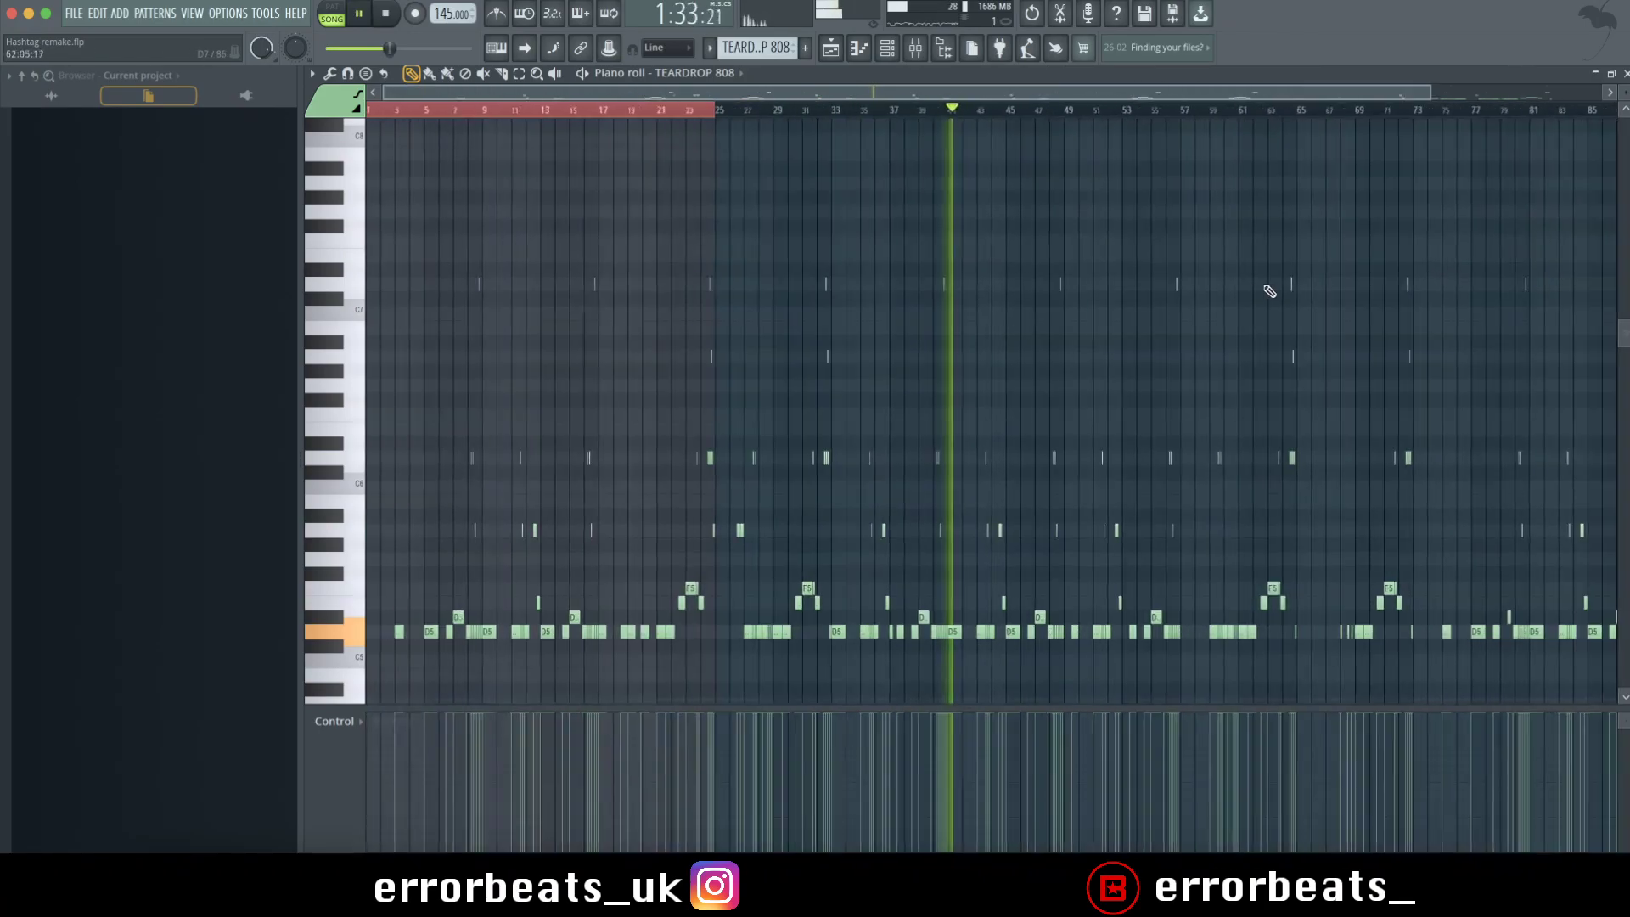
pyautogui.scroll(-2, 1268, 291)
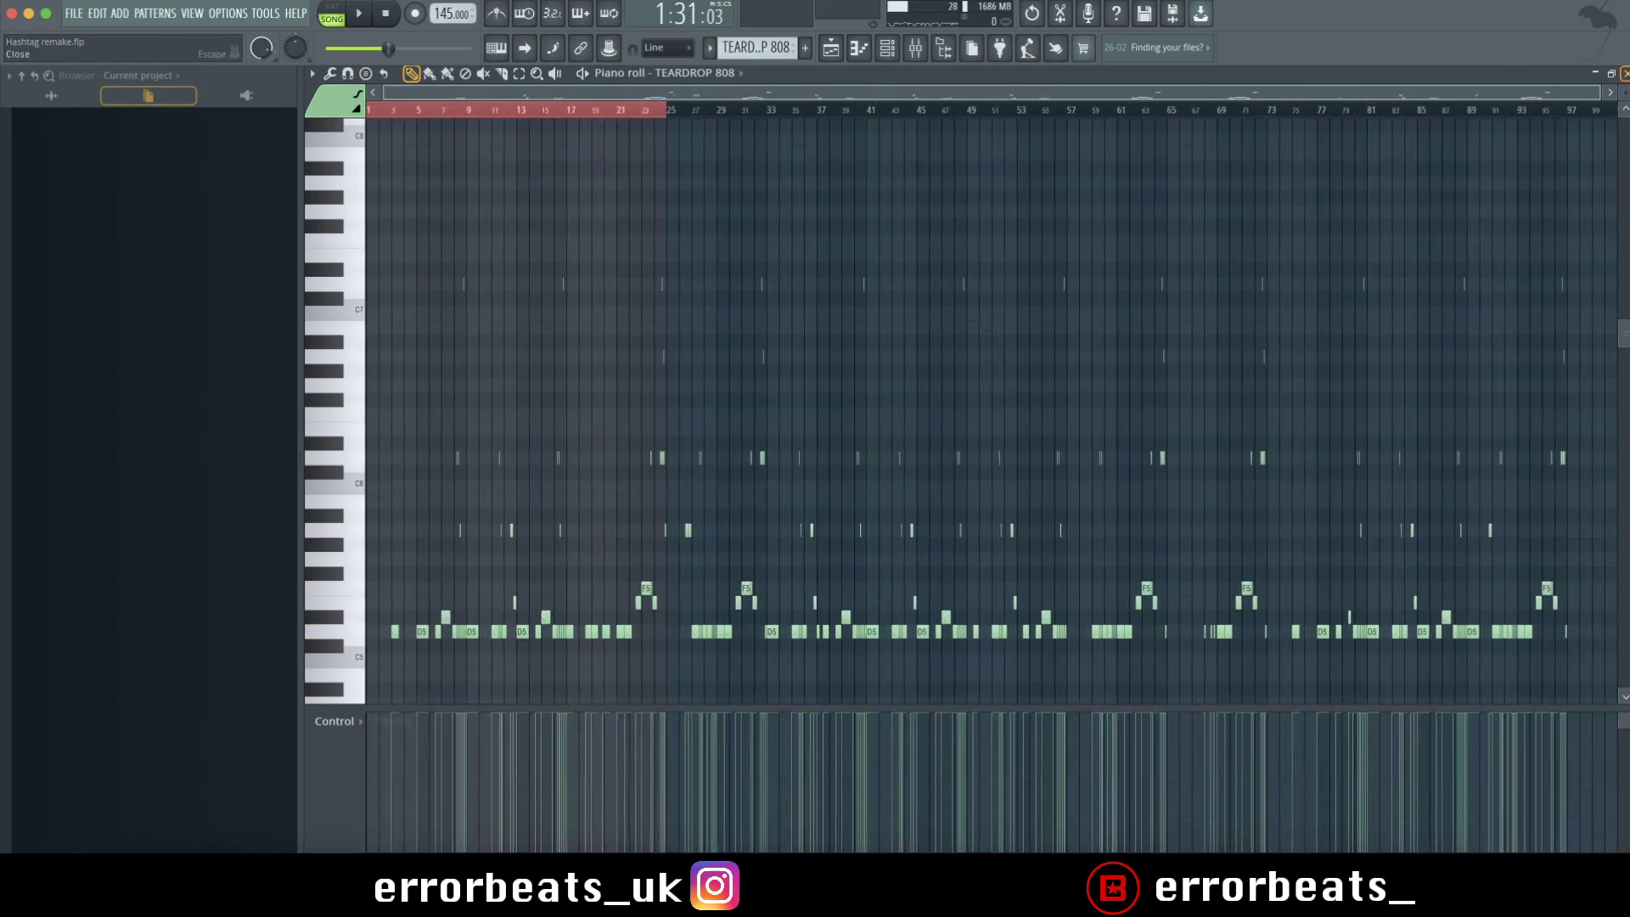
# Inspect the VIOLENT 808 mixer insert's first two Fruity parametric EQ 2 curves and its Distructor settings
pyautogui.press('F9')
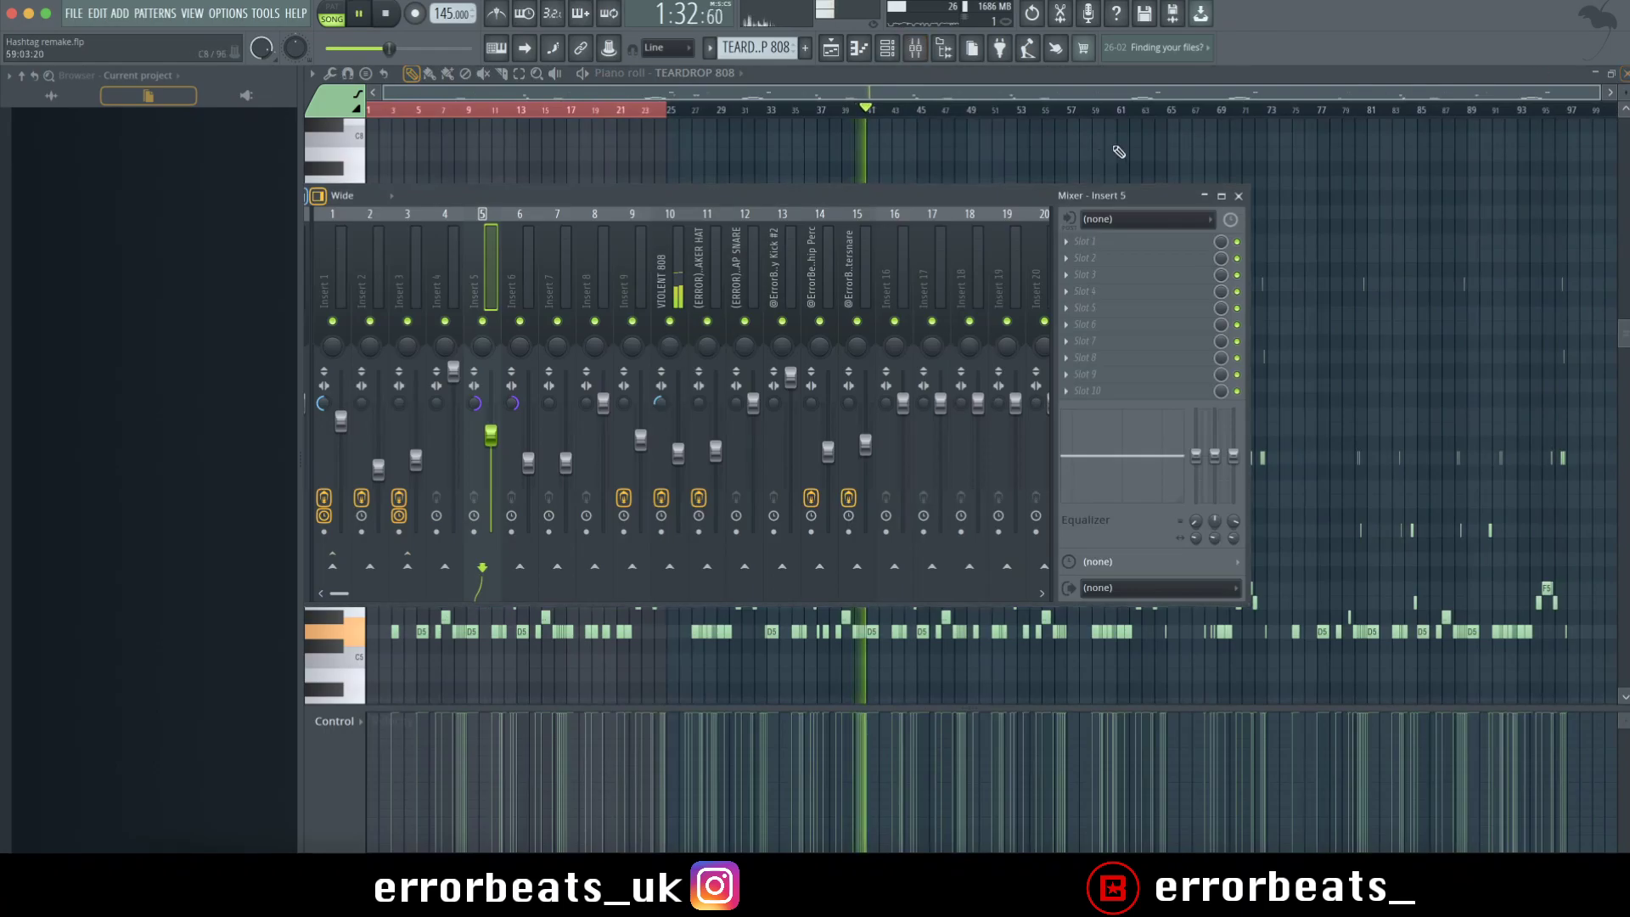
pyautogui.click(669, 280)
pyautogui.click(1145, 243)
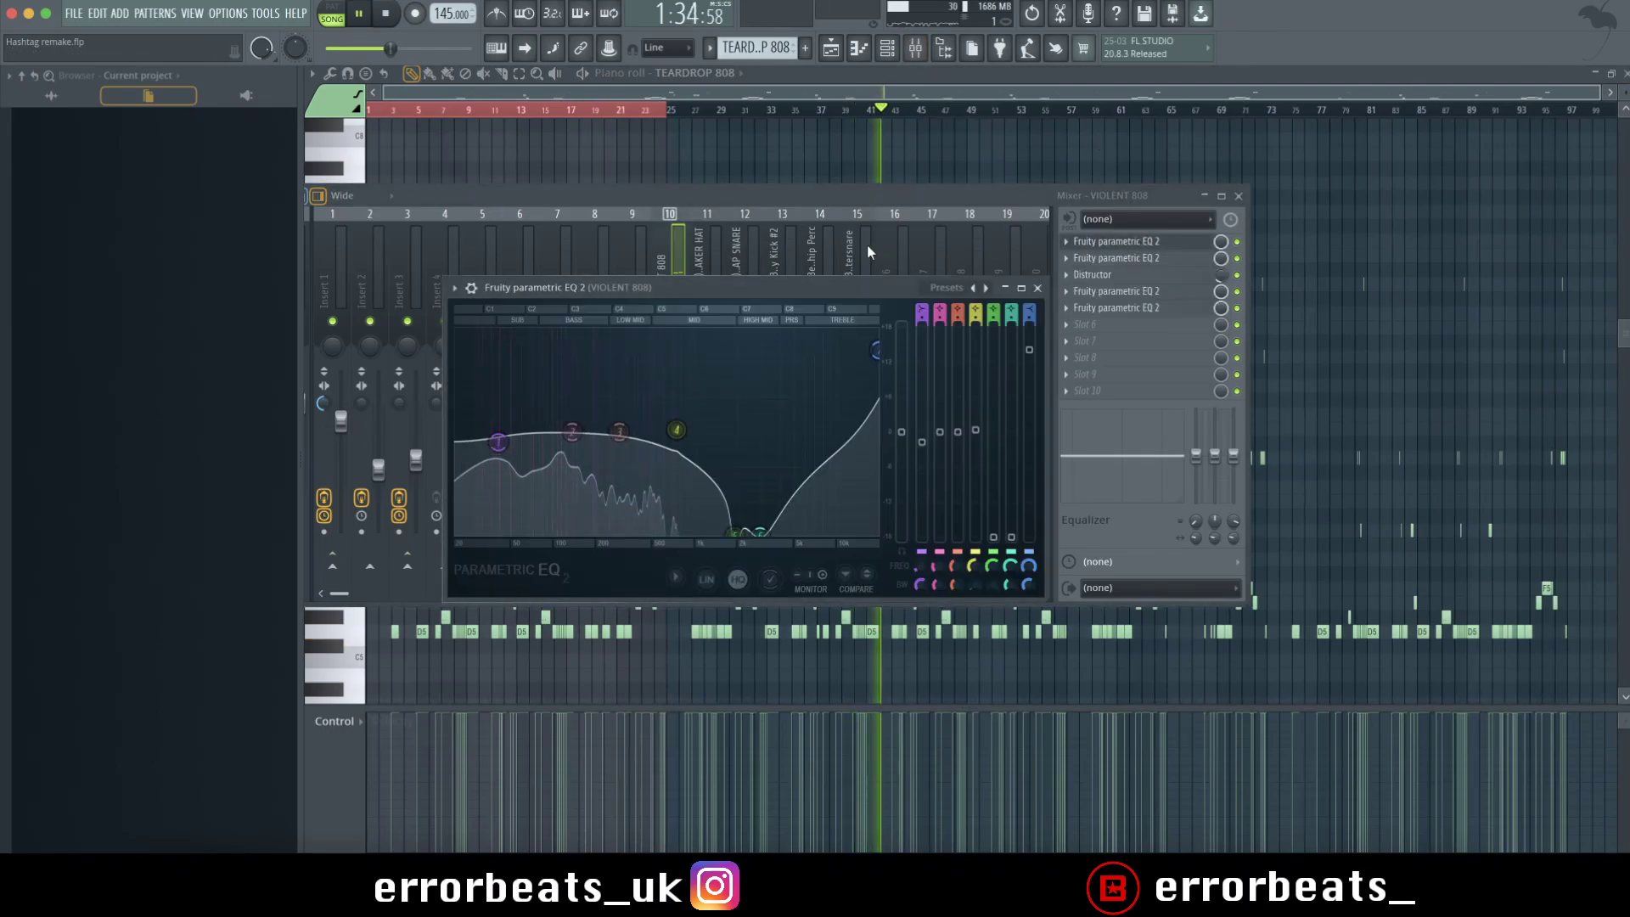
pyautogui.click(1037, 289)
pyautogui.click(1138, 258)
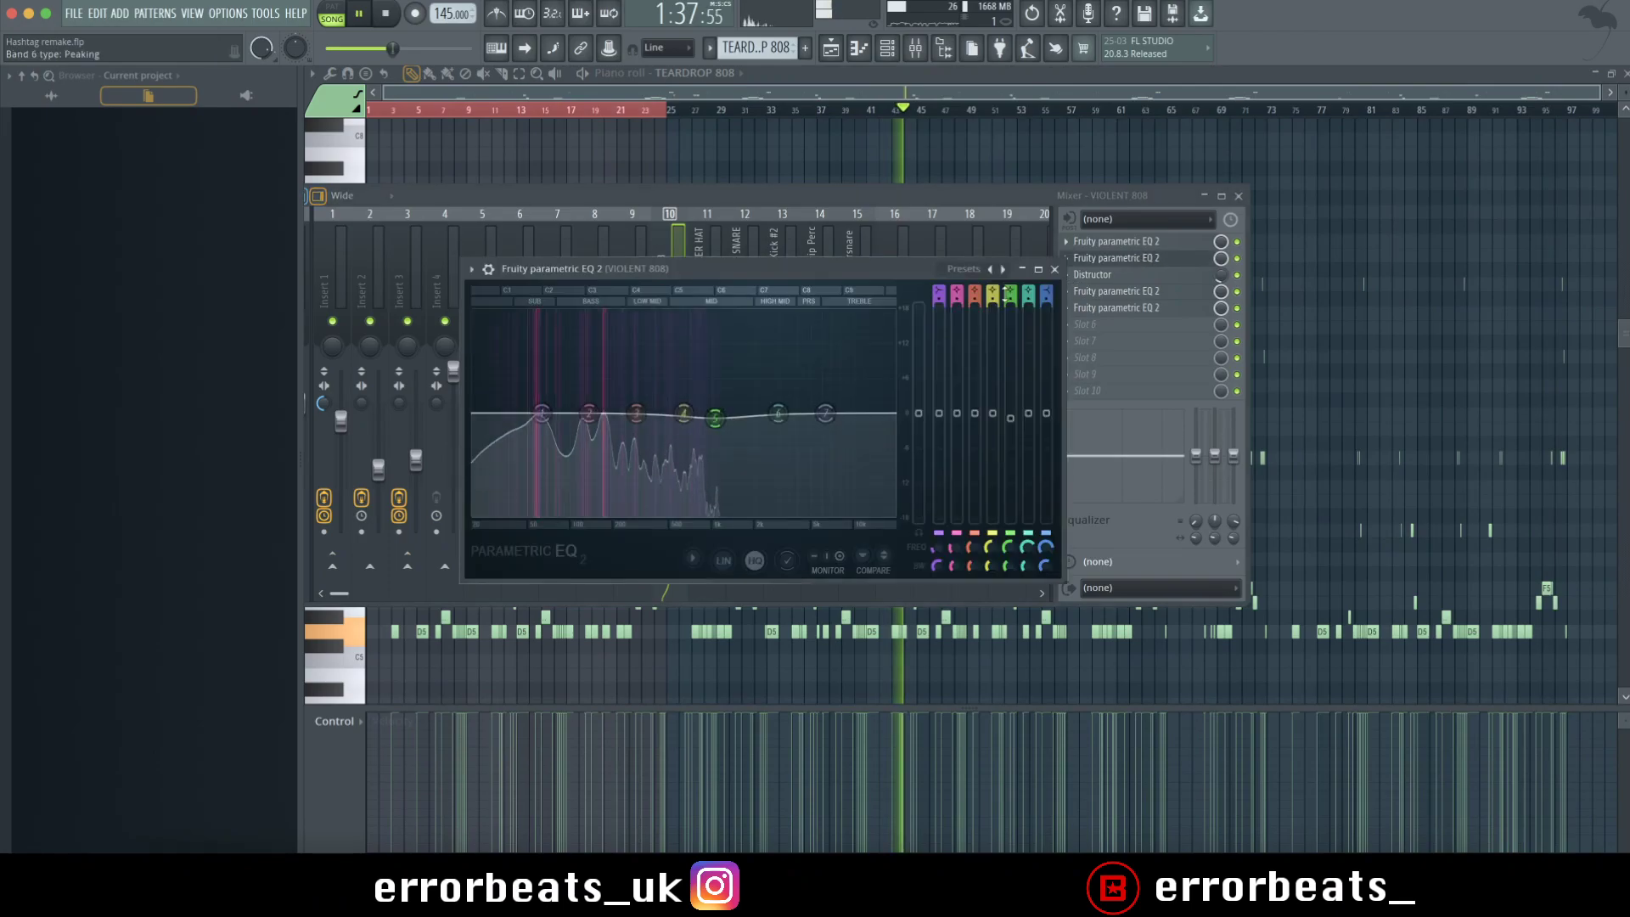
pyautogui.click(1054, 271)
pyautogui.click(1084, 275)
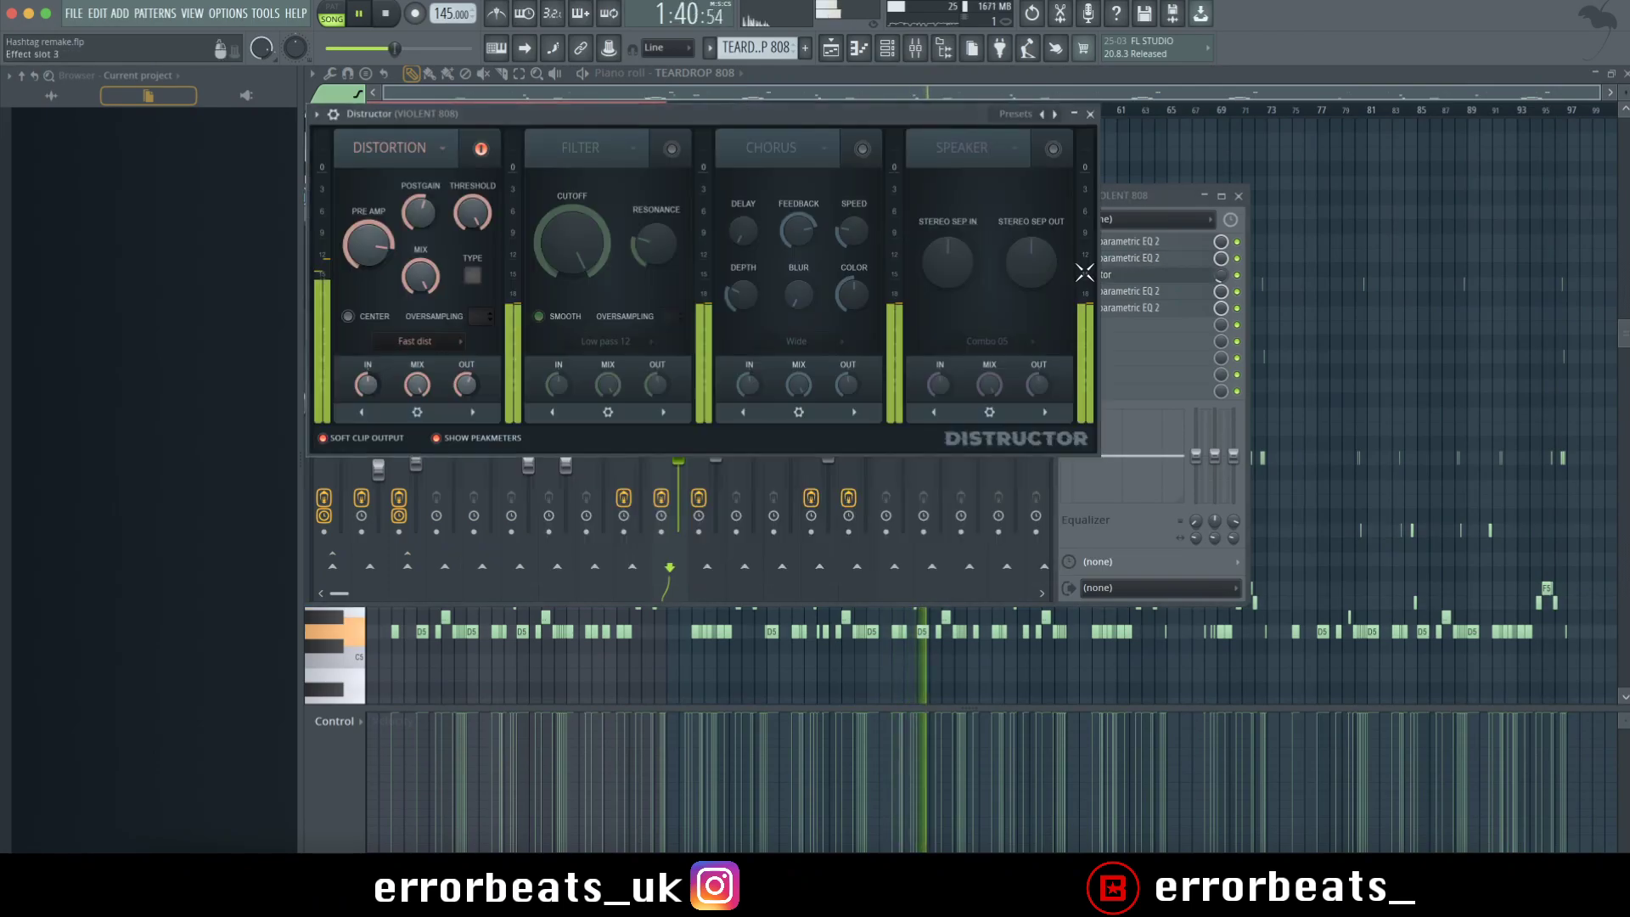
pyautogui.click(1091, 114)
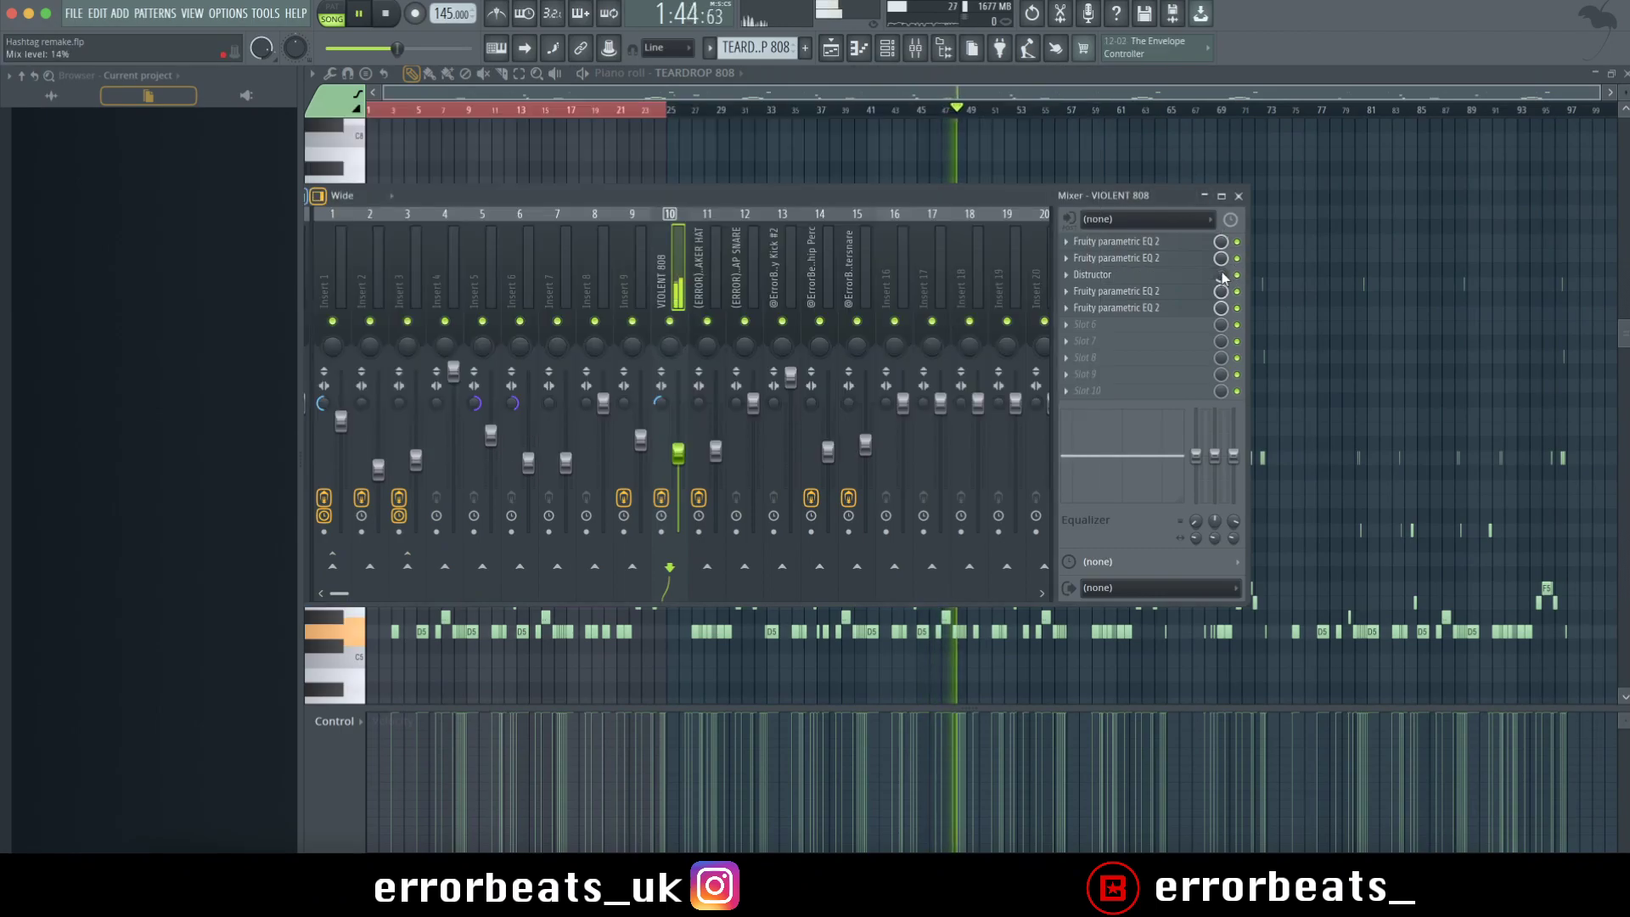
# Inspect the Fruity parametric EQ 2 curves in slots 4 and 5 of the VIOLENT 808 insert, and close the mixer
pyautogui.click(1188, 292)
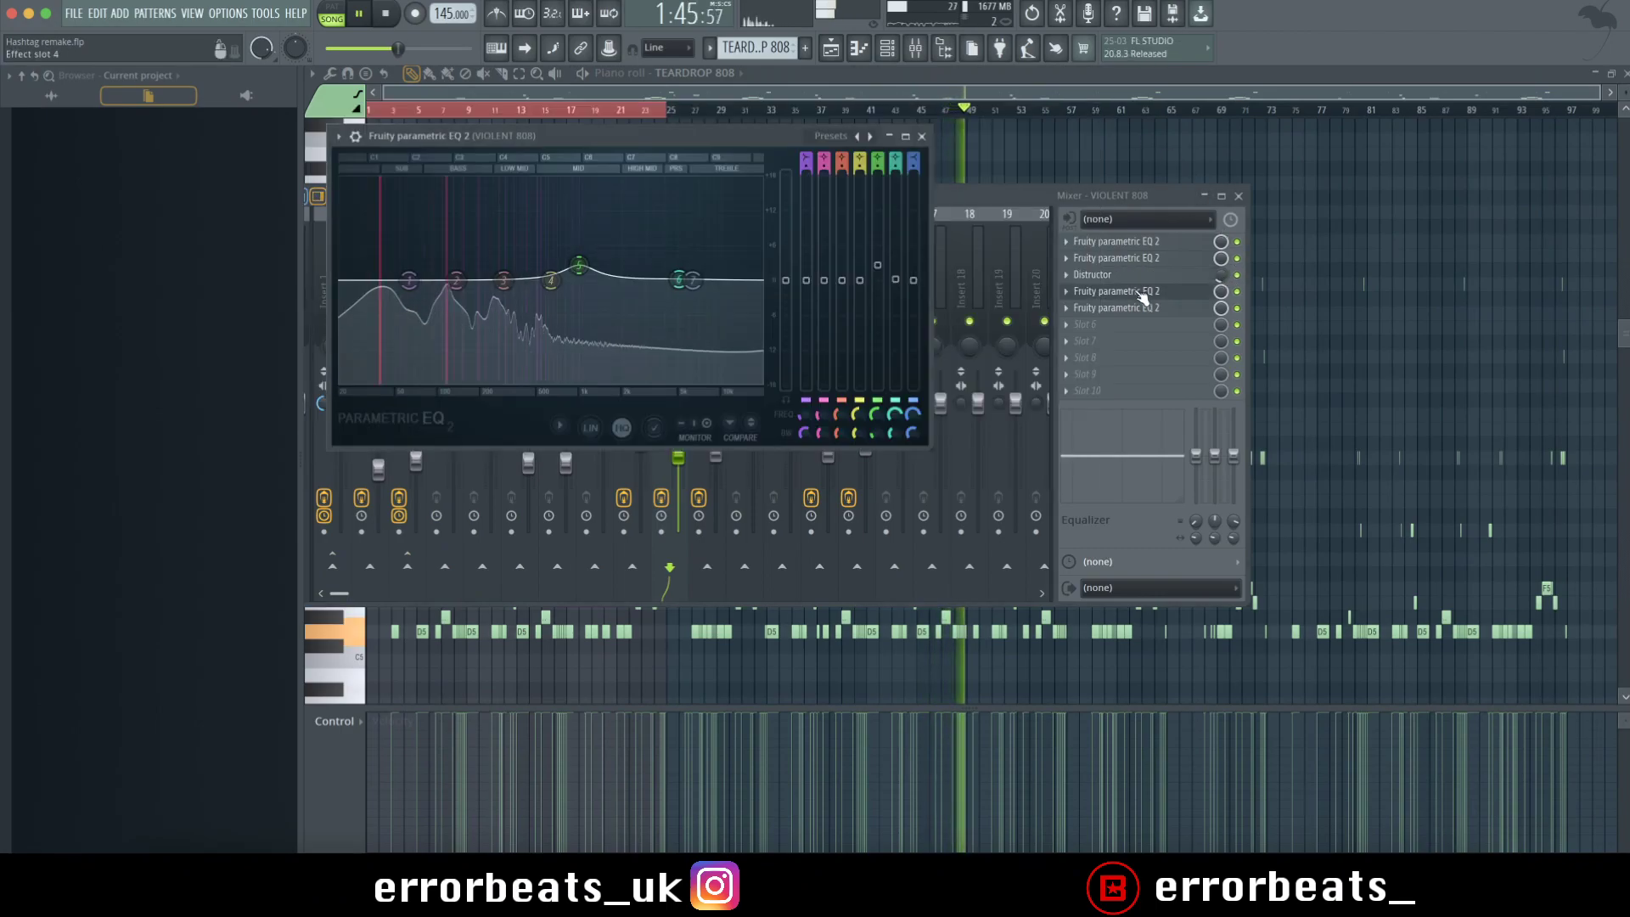
pyautogui.click(922, 138)
pyautogui.click(1103, 308)
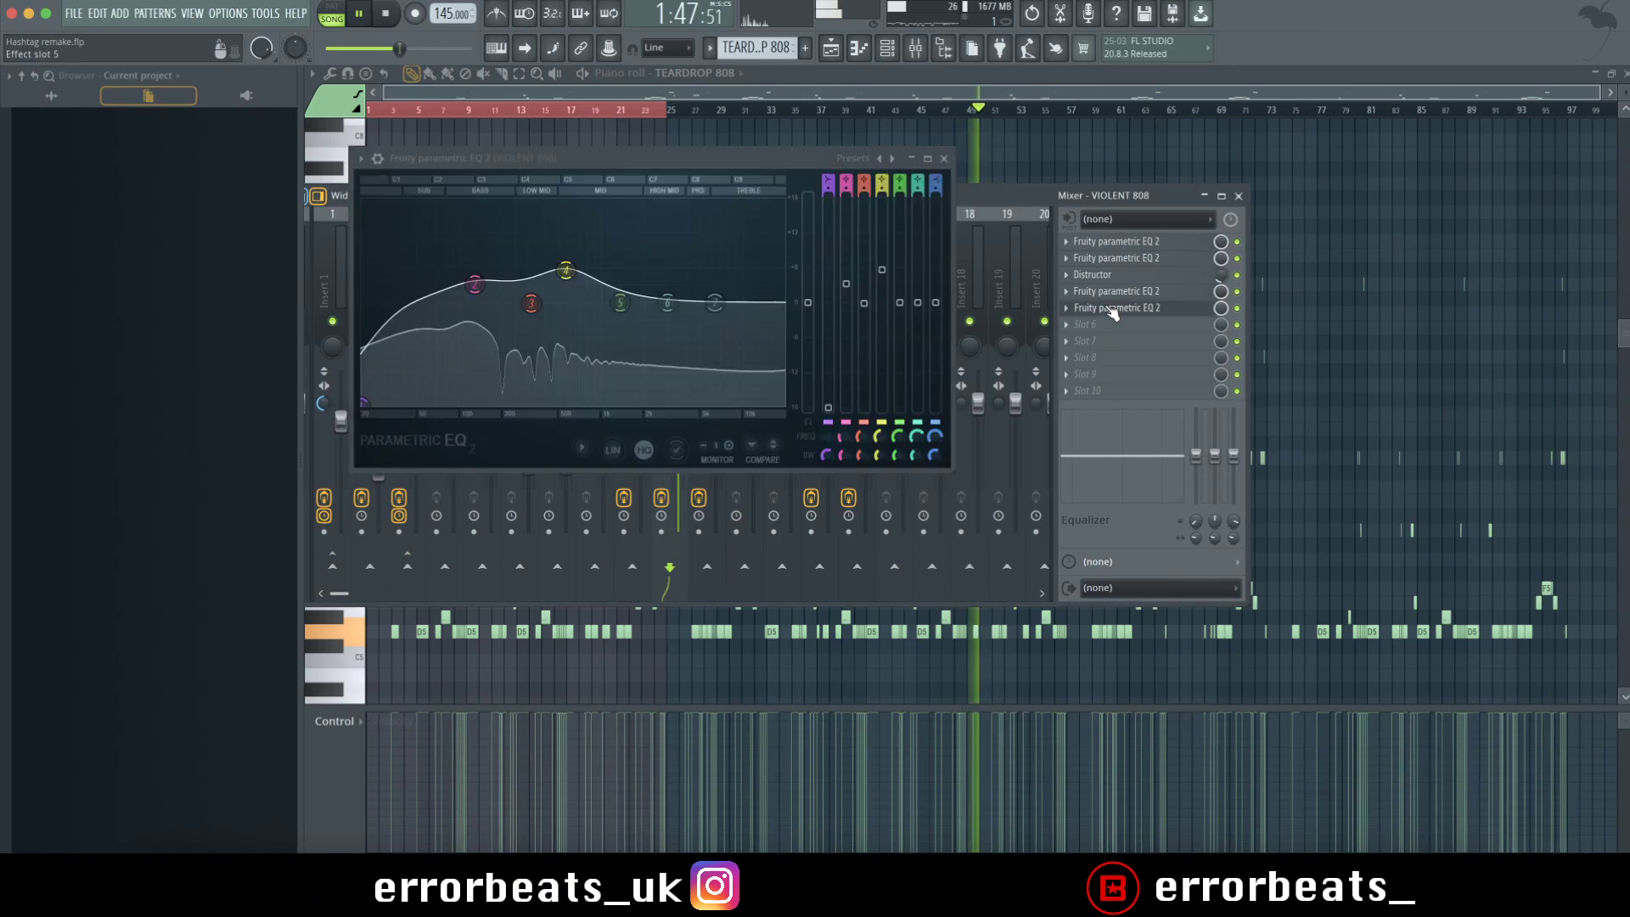
pyautogui.click(944, 159)
pyautogui.click(1238, 196)
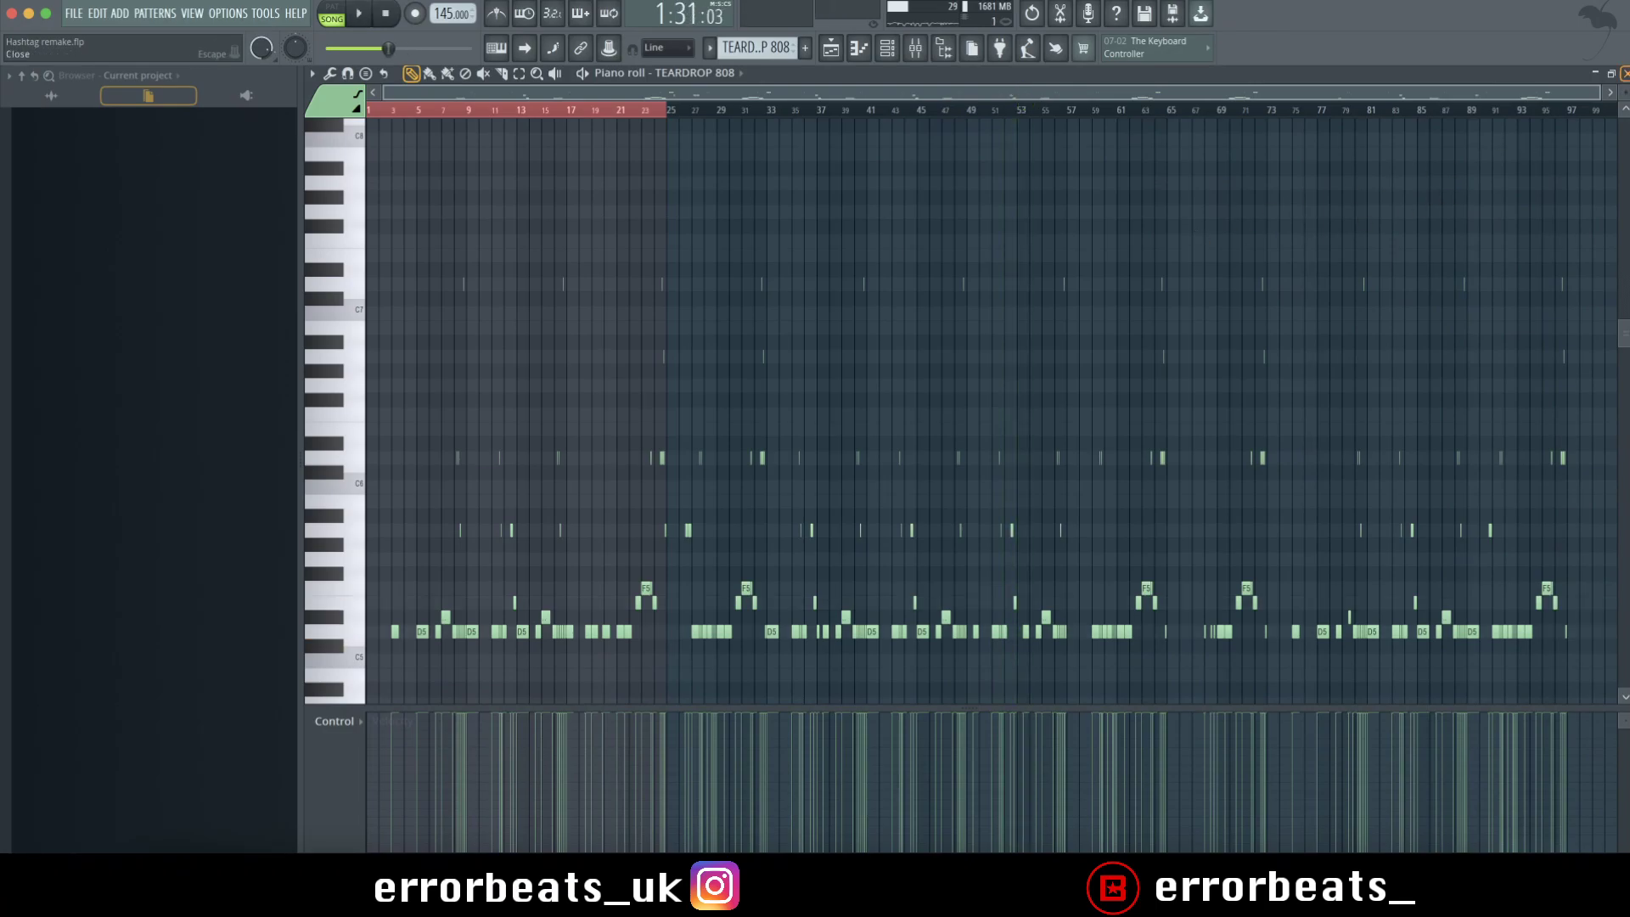
# Return to the playlist, unsolo Track 4, and play the Tyy - Rack Kick clips on Track 5
pyautogui.press('F5')
pyautogui.scroll(-3, 651, 105)
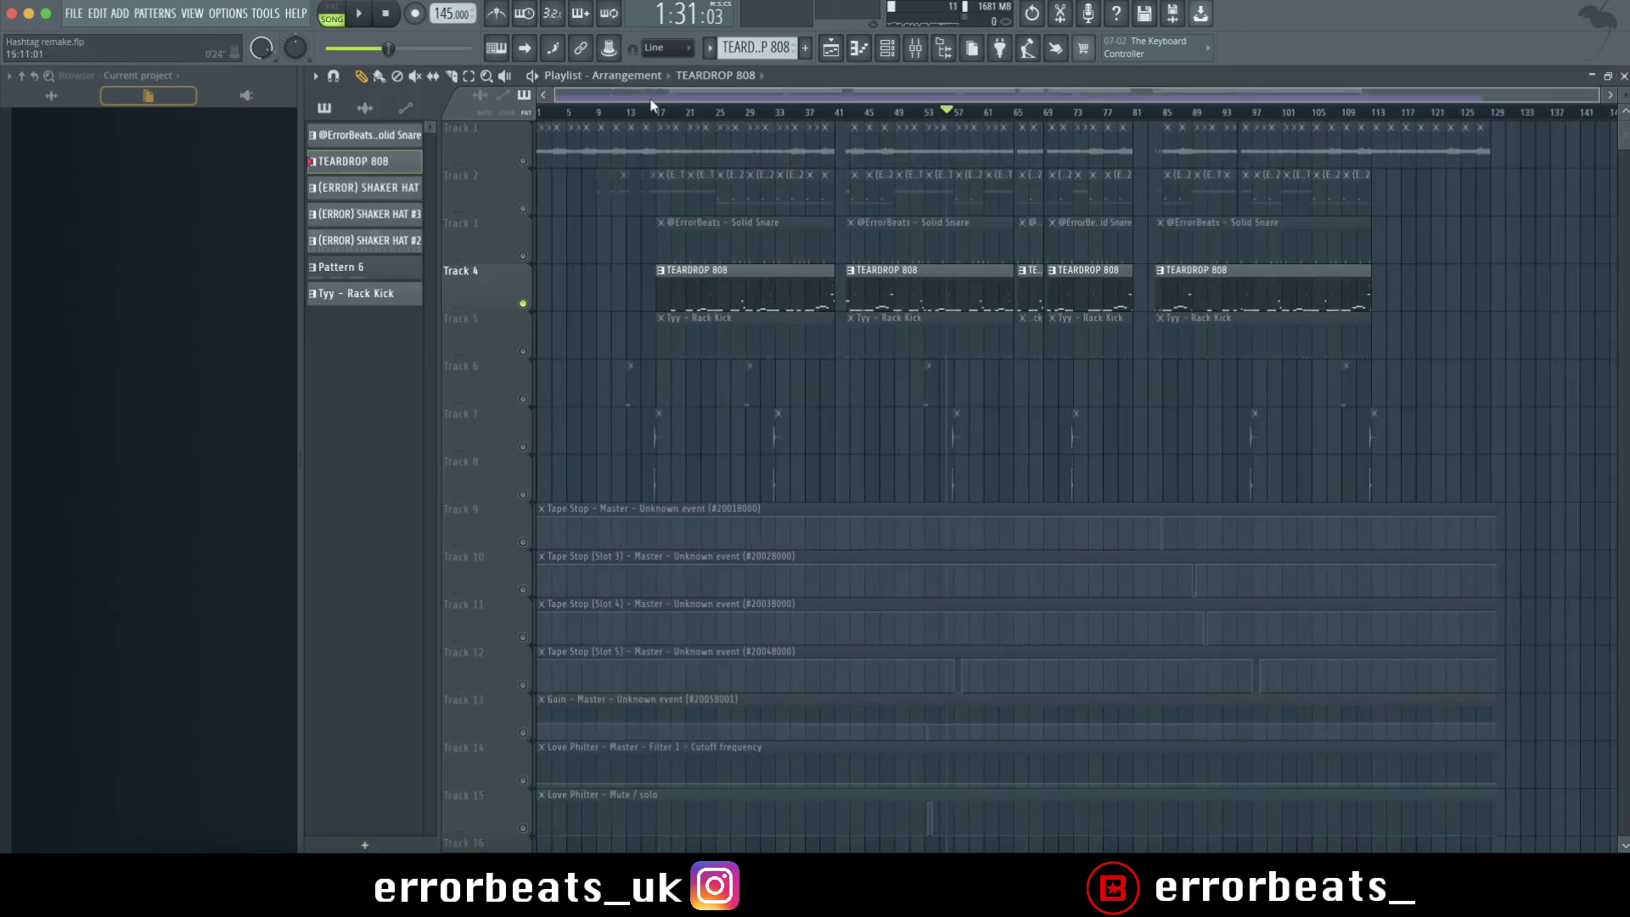
pyautogui.rightClick(523, 304)
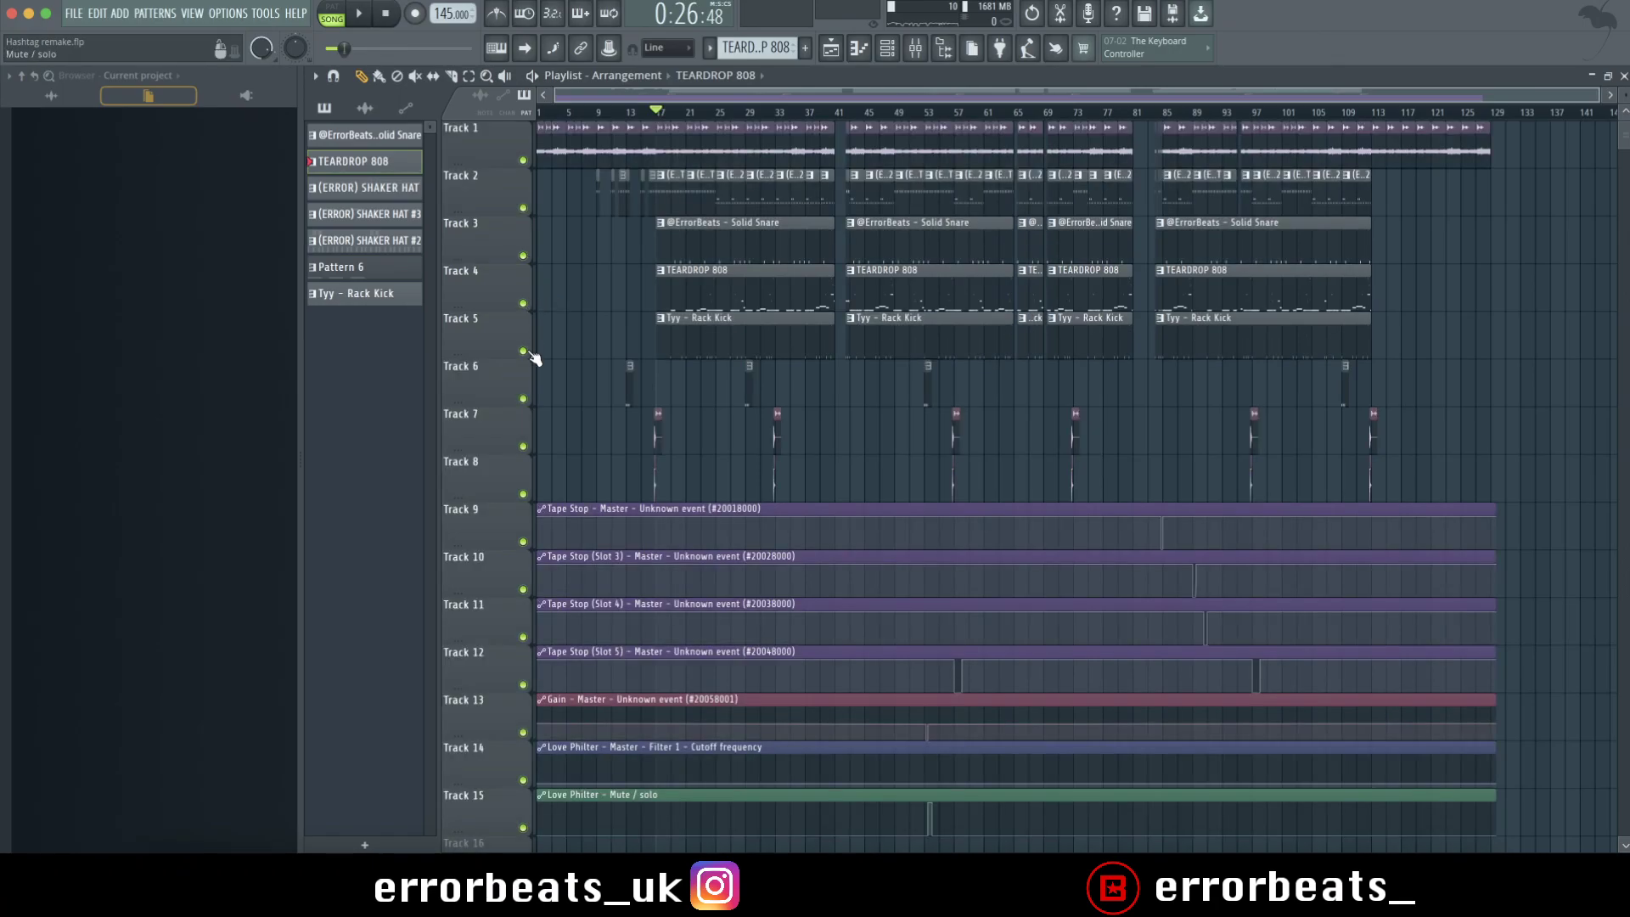
pyautogui.press('space')
# Open the first Tyy - Rack Kick clip and examine its [MOBZ] Gulag Kick notes in the opening bars
pyautogui.doubleClick(787, 325)
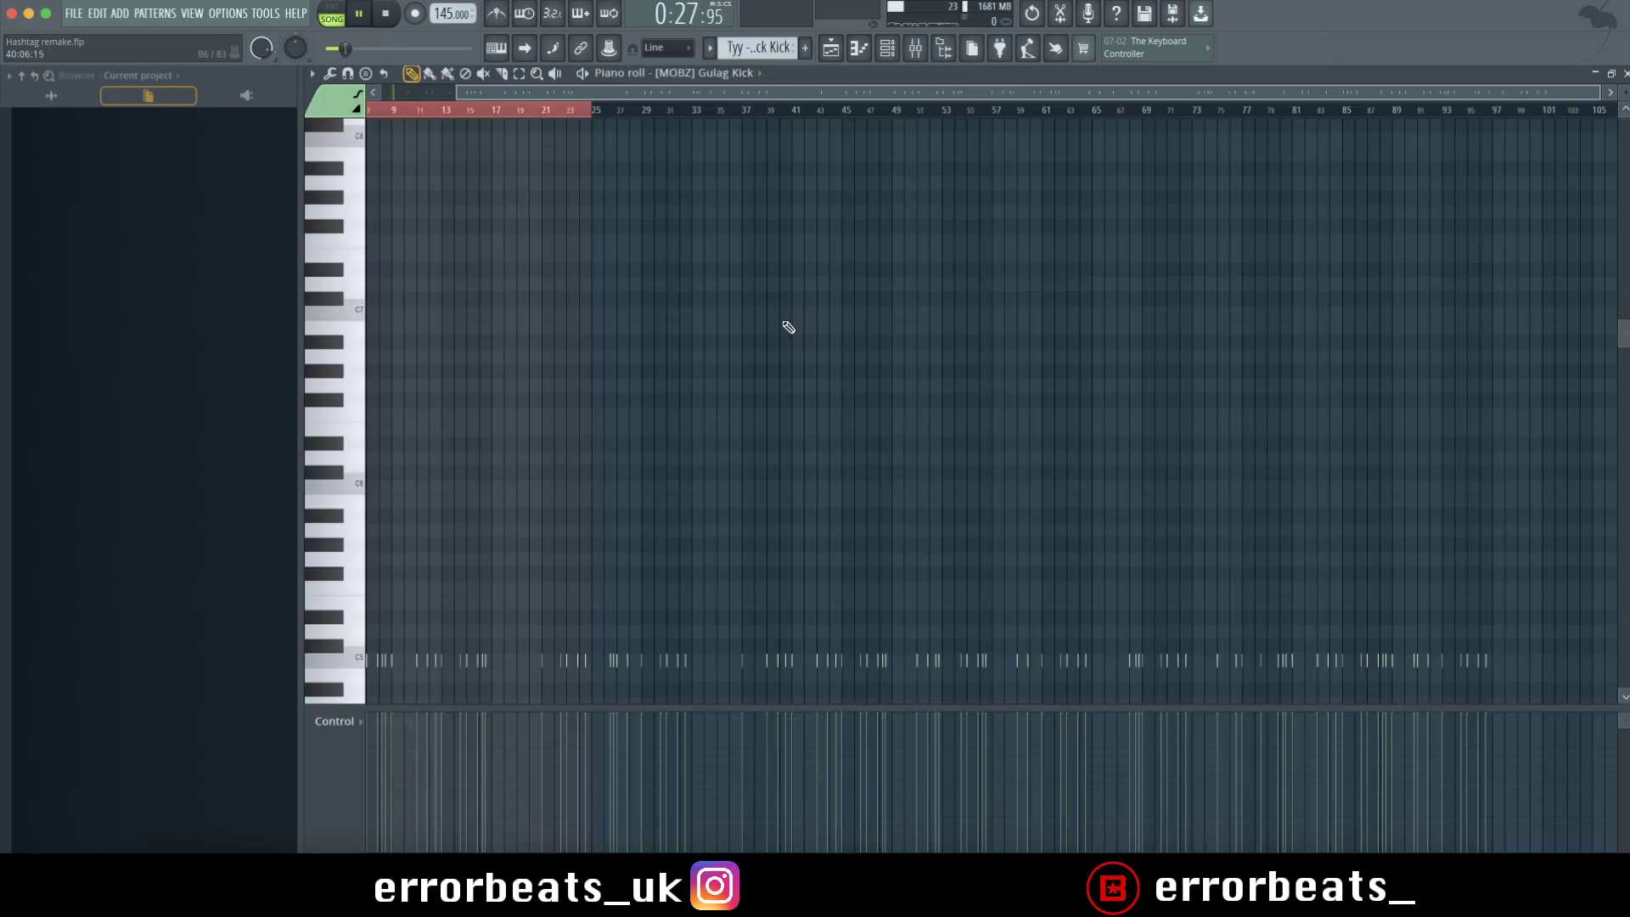
pyautogui.scroll(5, 367, 307)
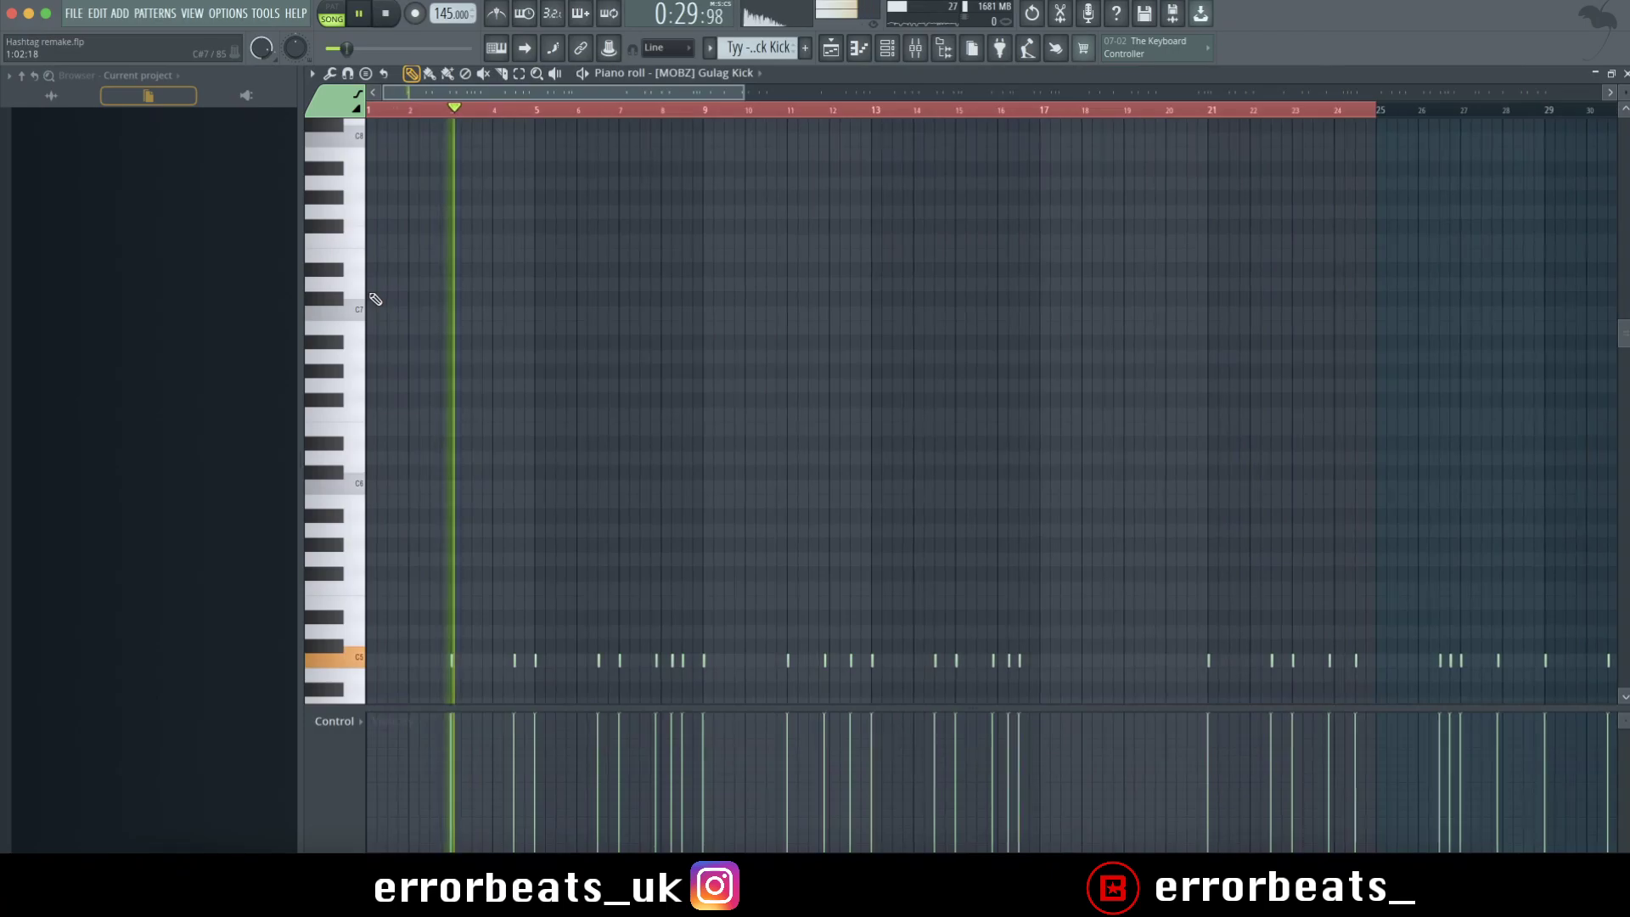
pyautogui.scroll(2, 570, 341)
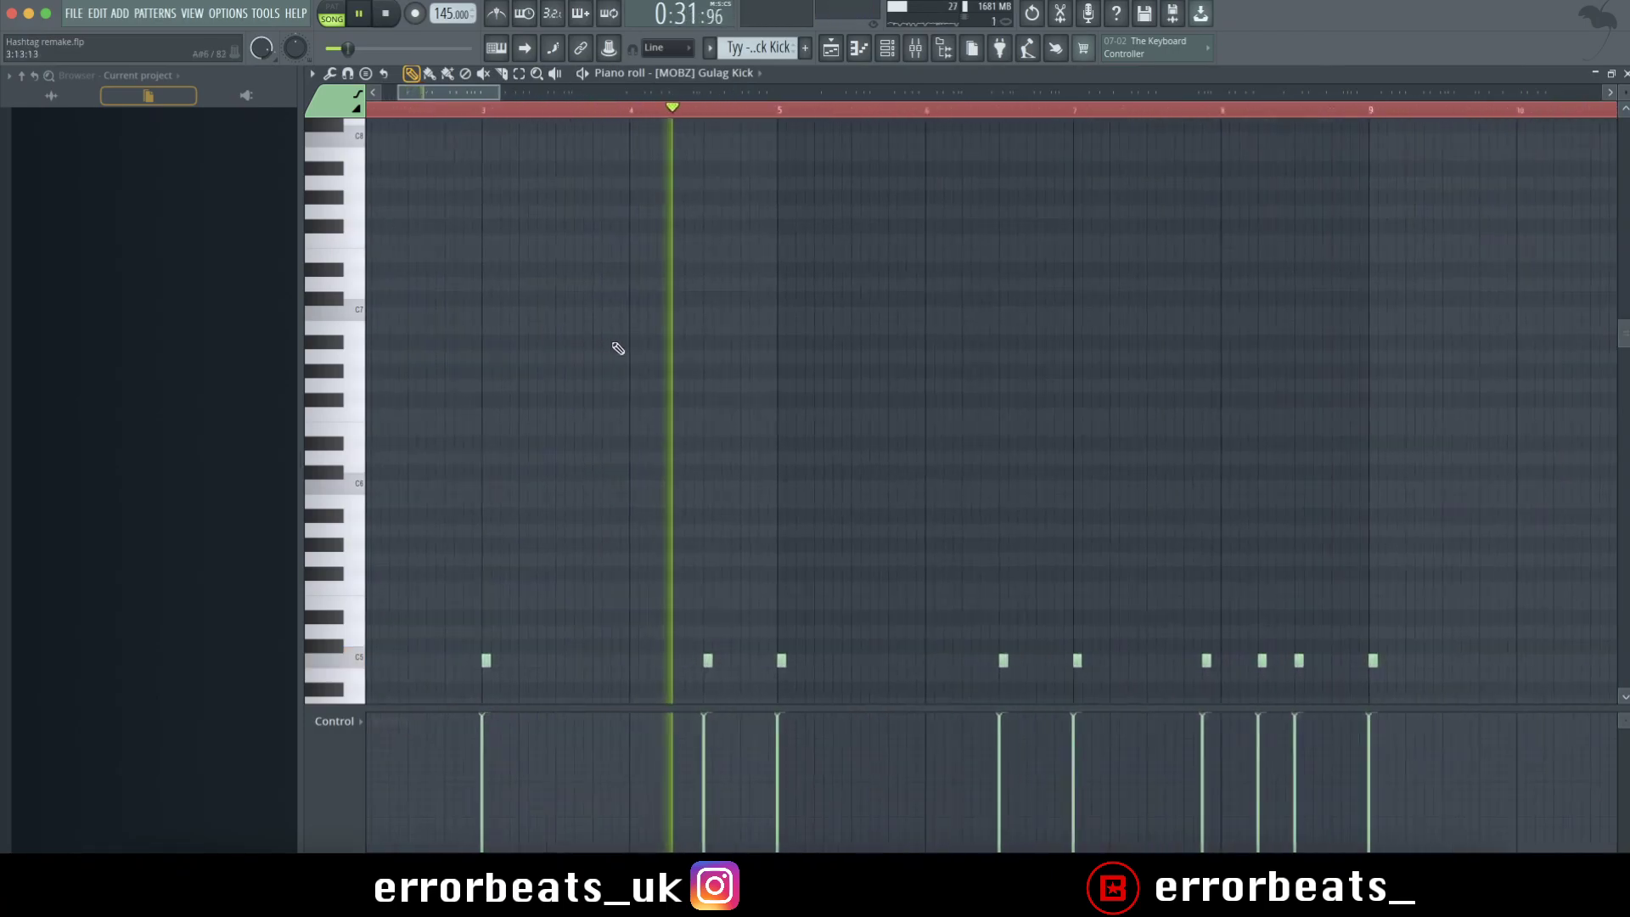
pyautogui.scroll(-2, 852, 419)
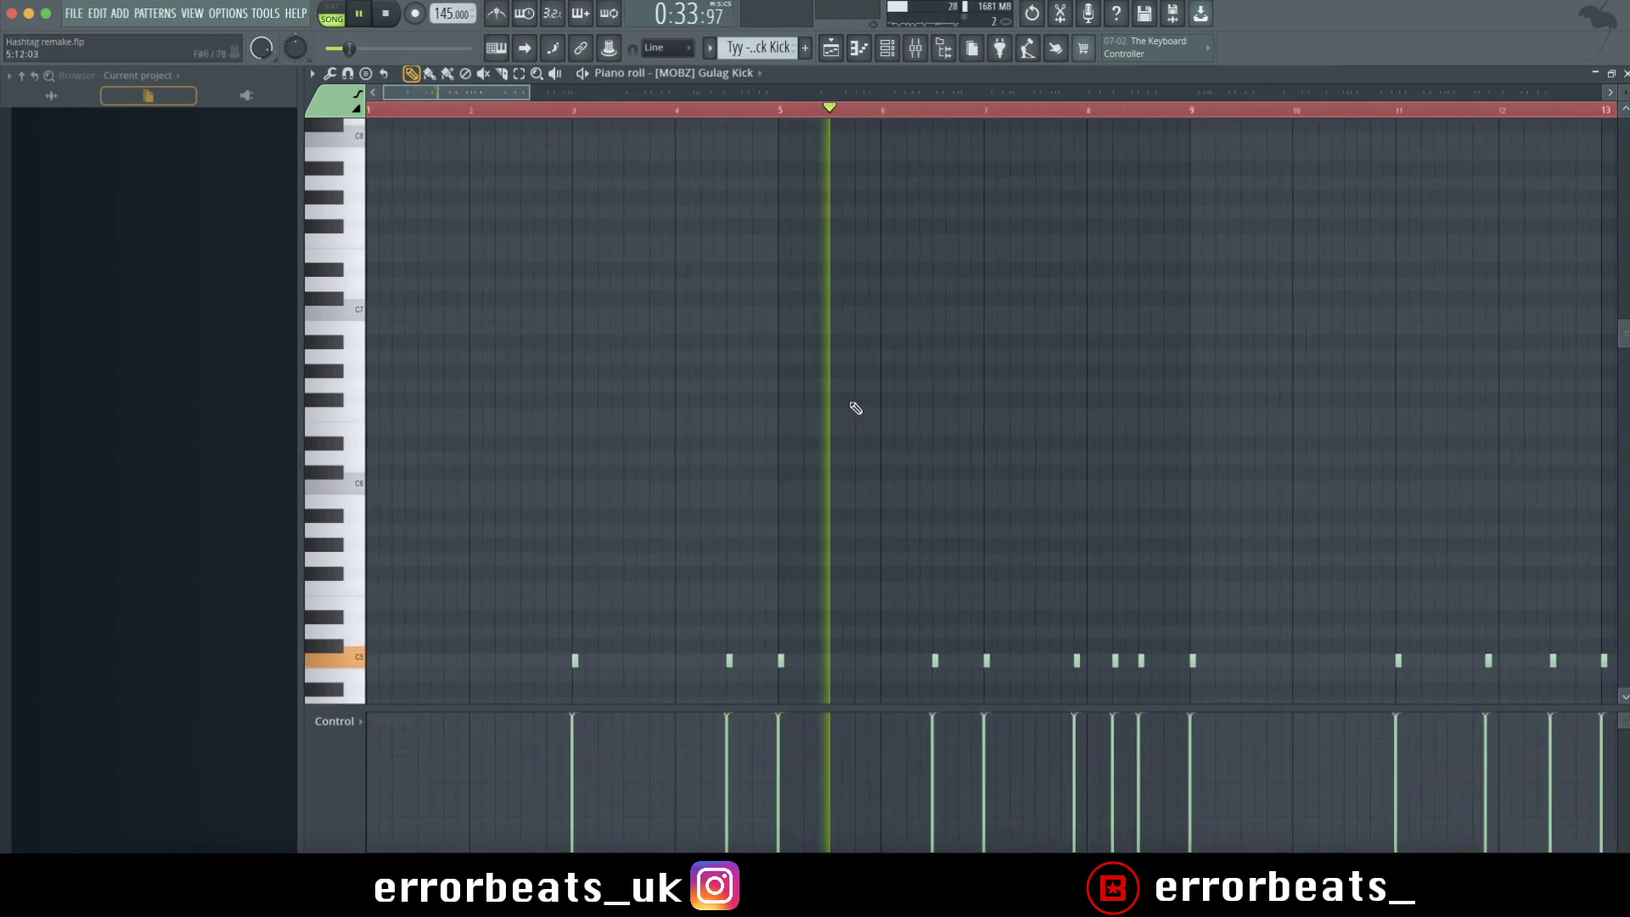
pyautogui.press('F9')
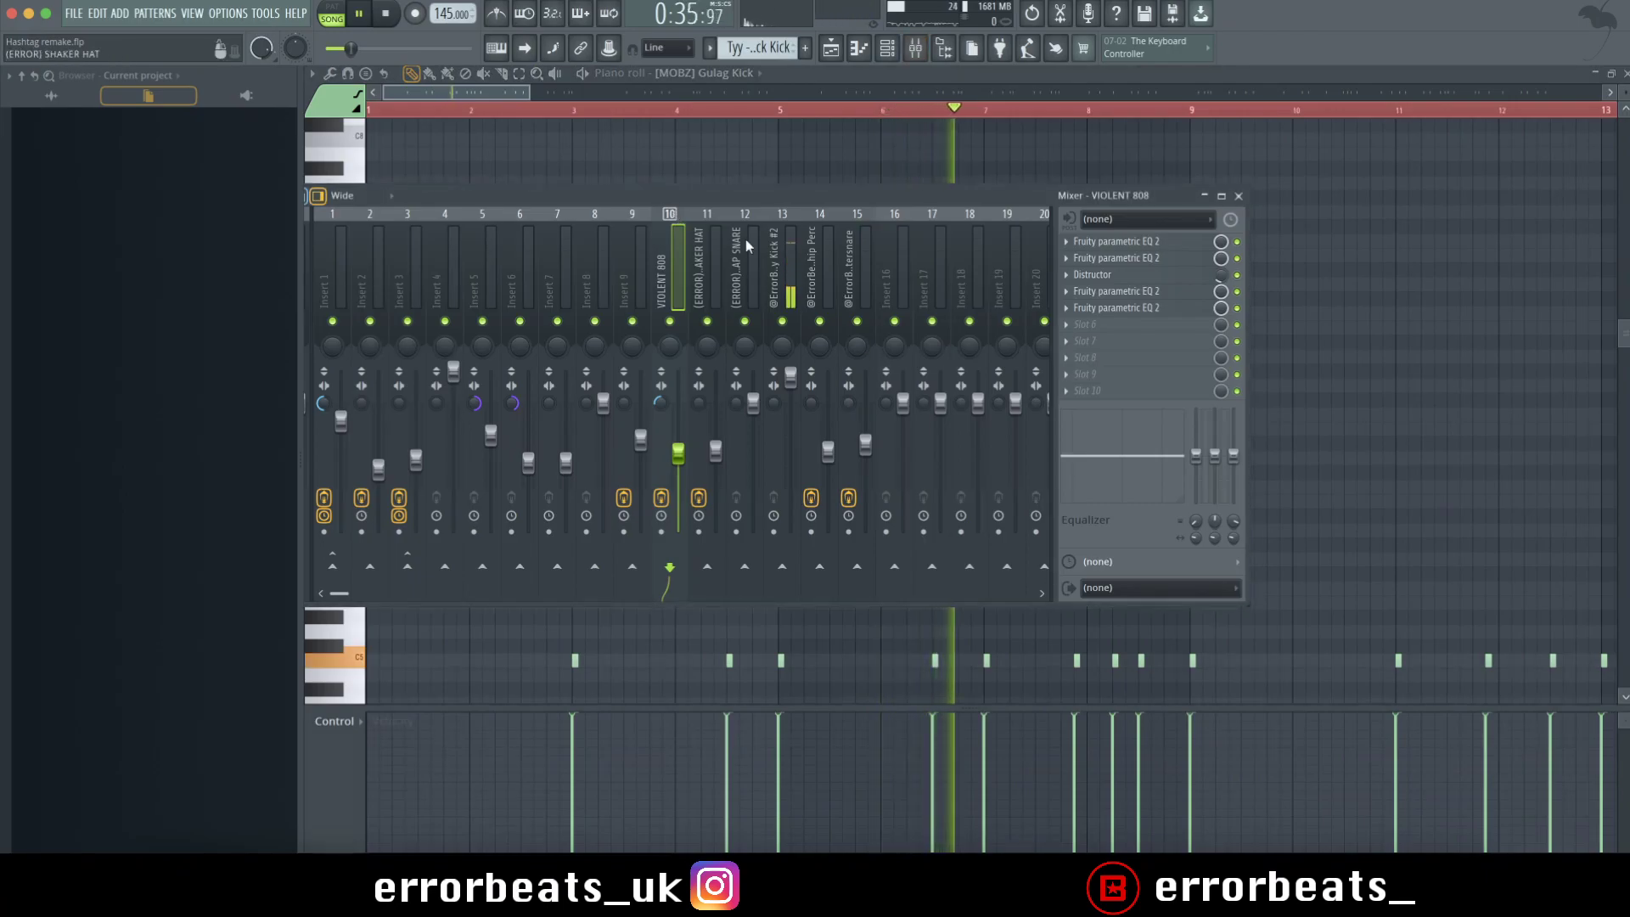
pyautogui.click(790, 244)
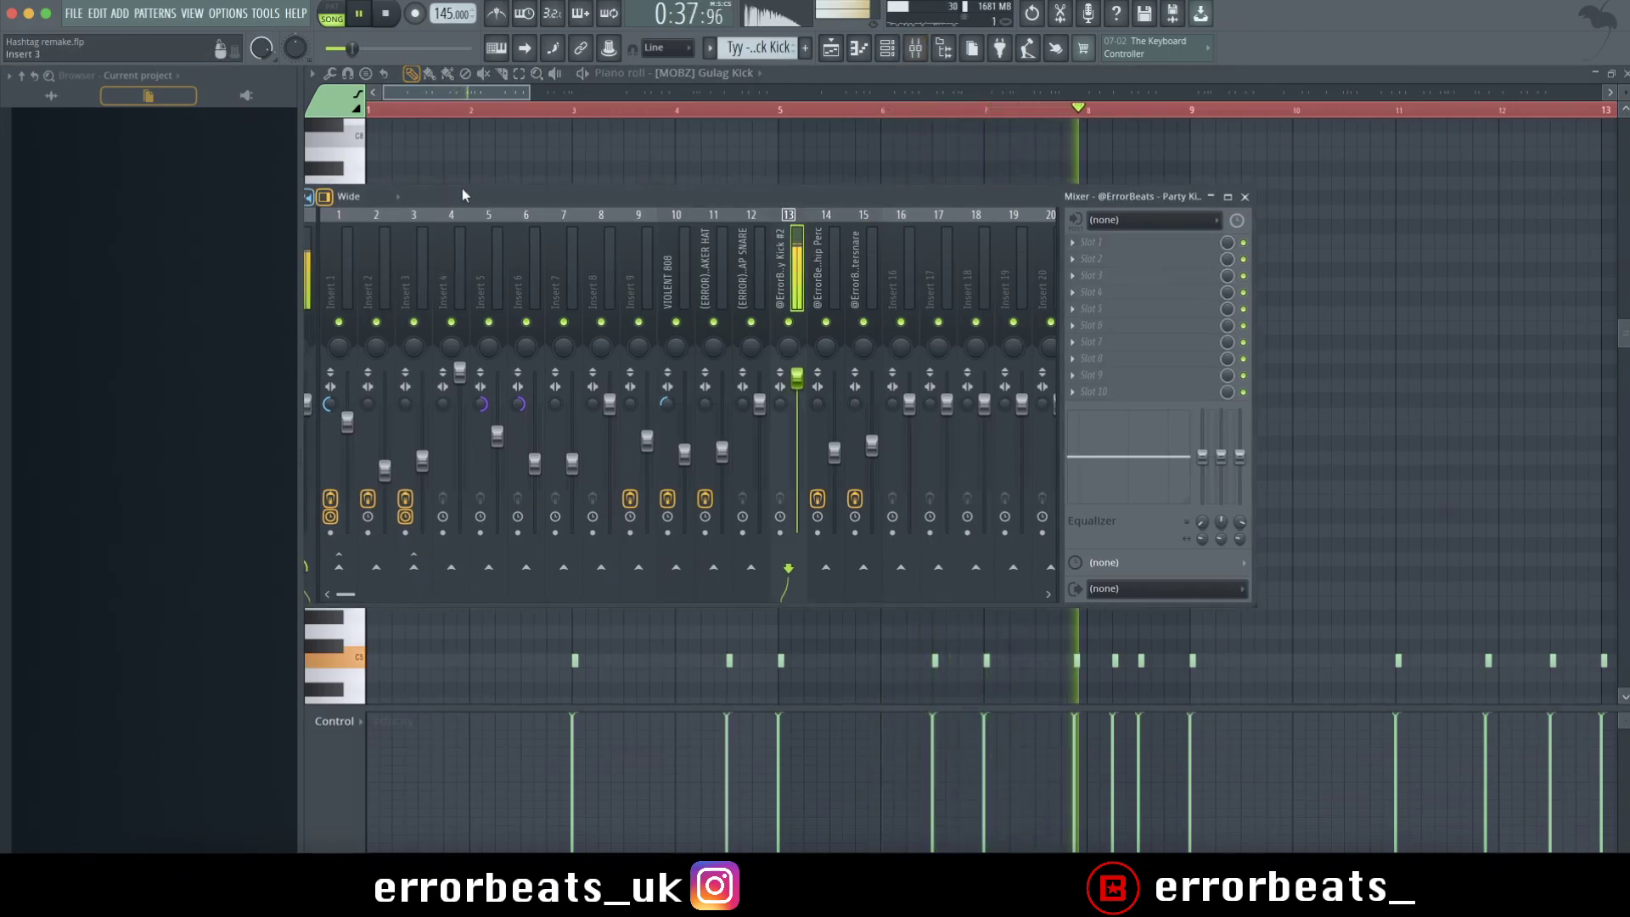
pyautogui.moveTo(462, 192); pyautogui.dragTo(560, 192)
# Inspect the Fruity soft clipper on the Master track, close the mixer, and view the wider kick pattern
pyautogui.click(391, 263)
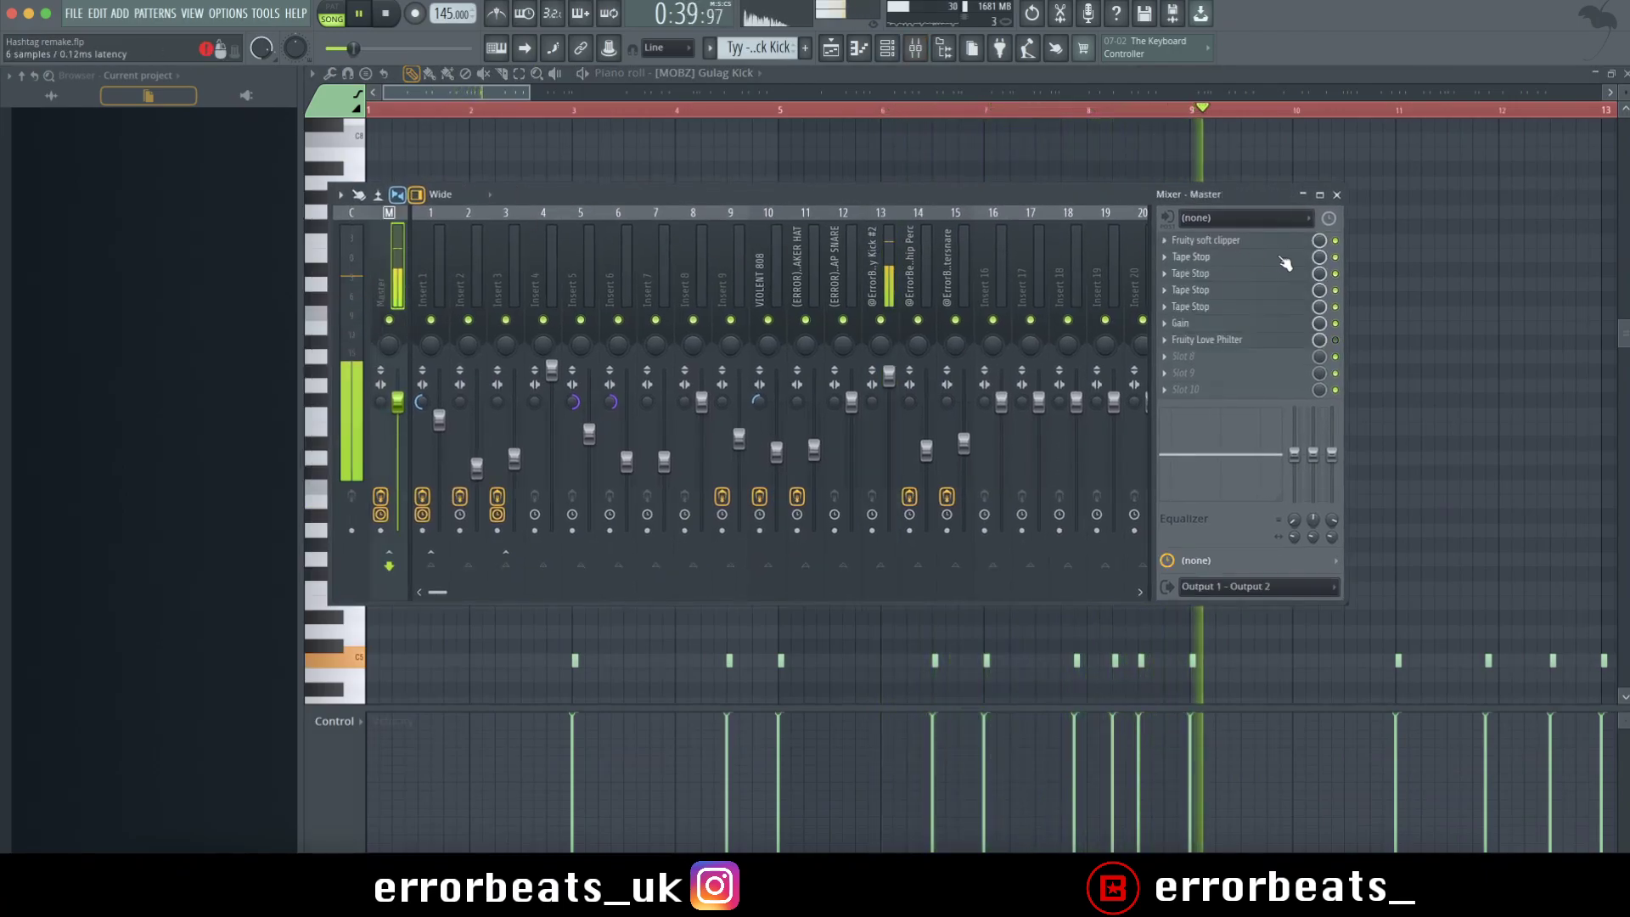
pyautogui.click(1273, 242)
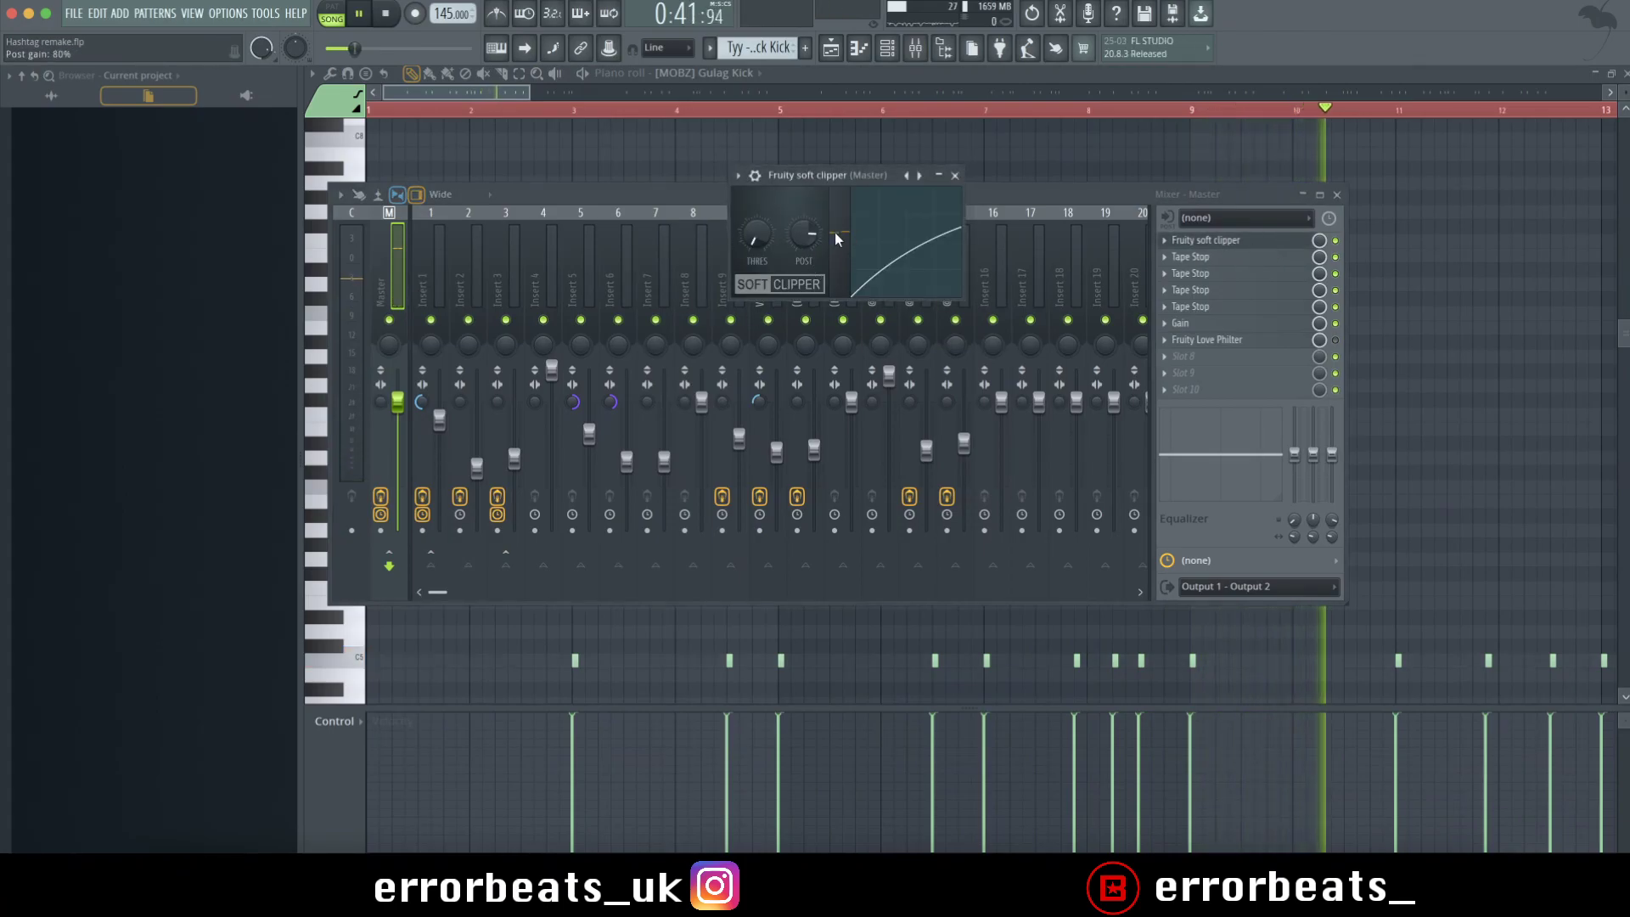
pyautogui.click(954, 174)
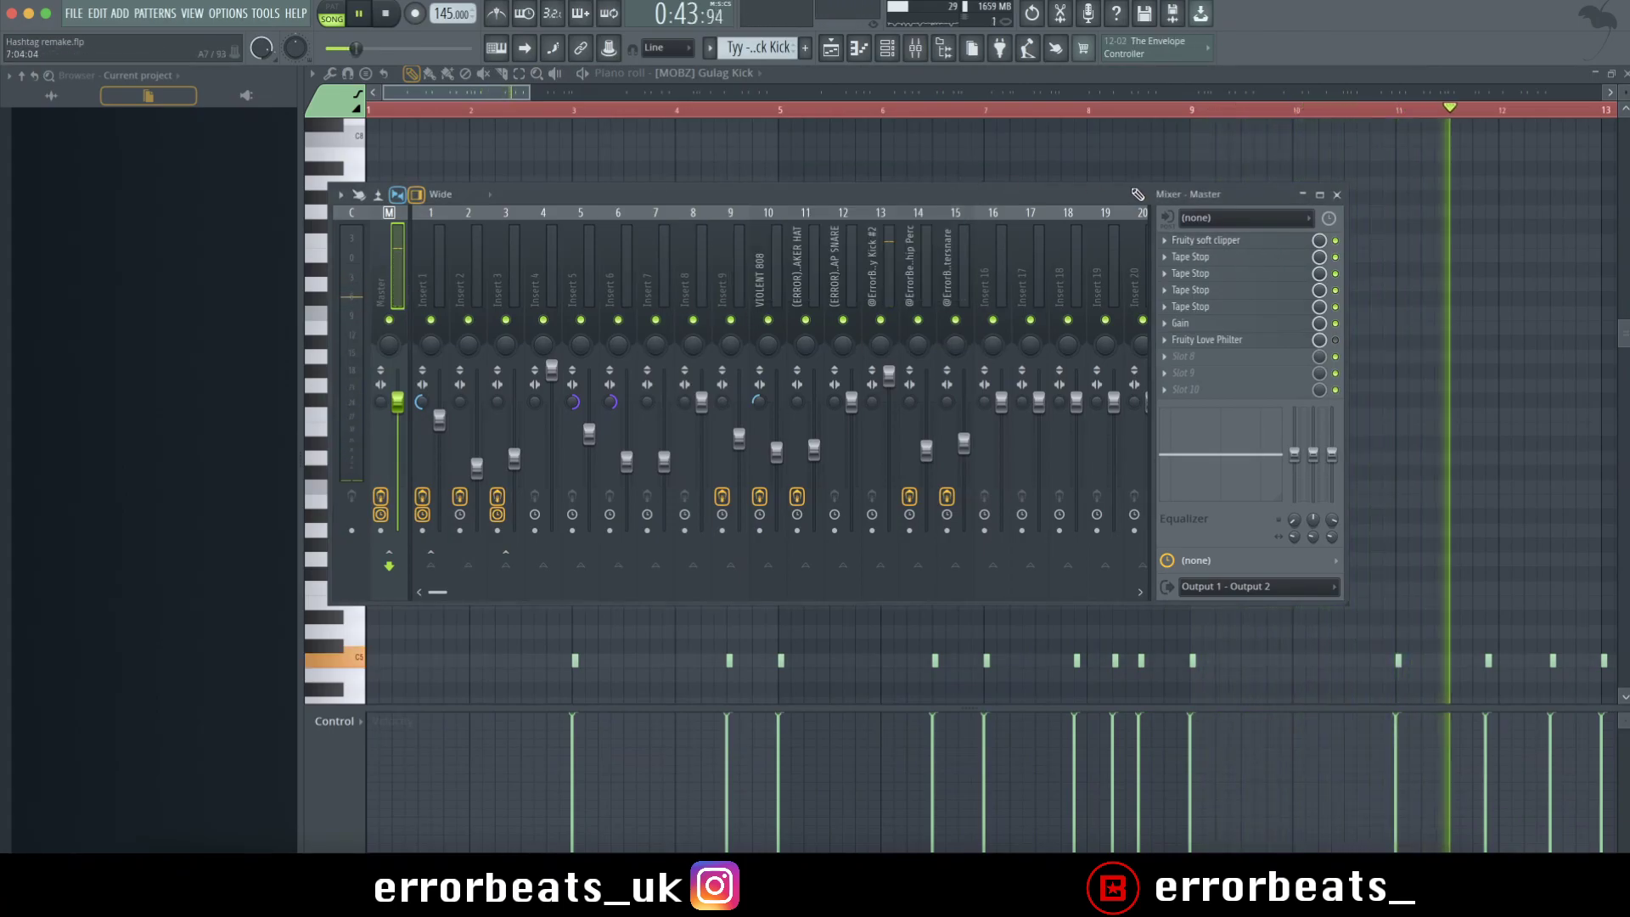
pyautogui.click(1335, 195)
pyautogui.scroll(-5, 1411, 298)
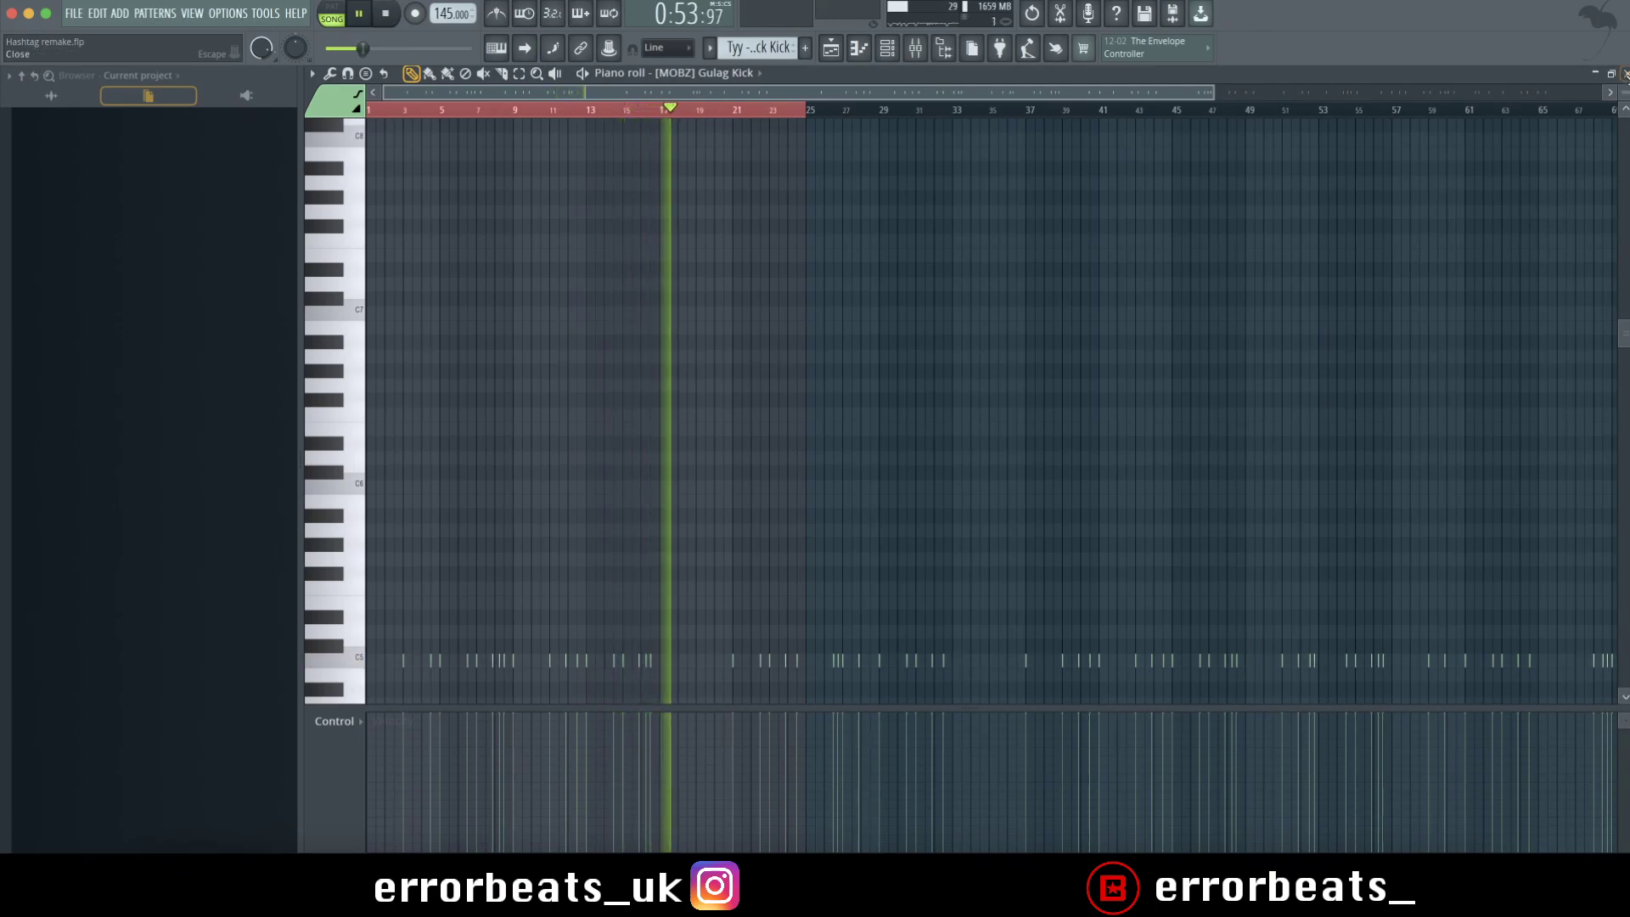
# Return to the playlist and play the TEARDROP 808 and Tyy - Rack Kick clips together from about bar 36
pyautogui.click(1624, 75)
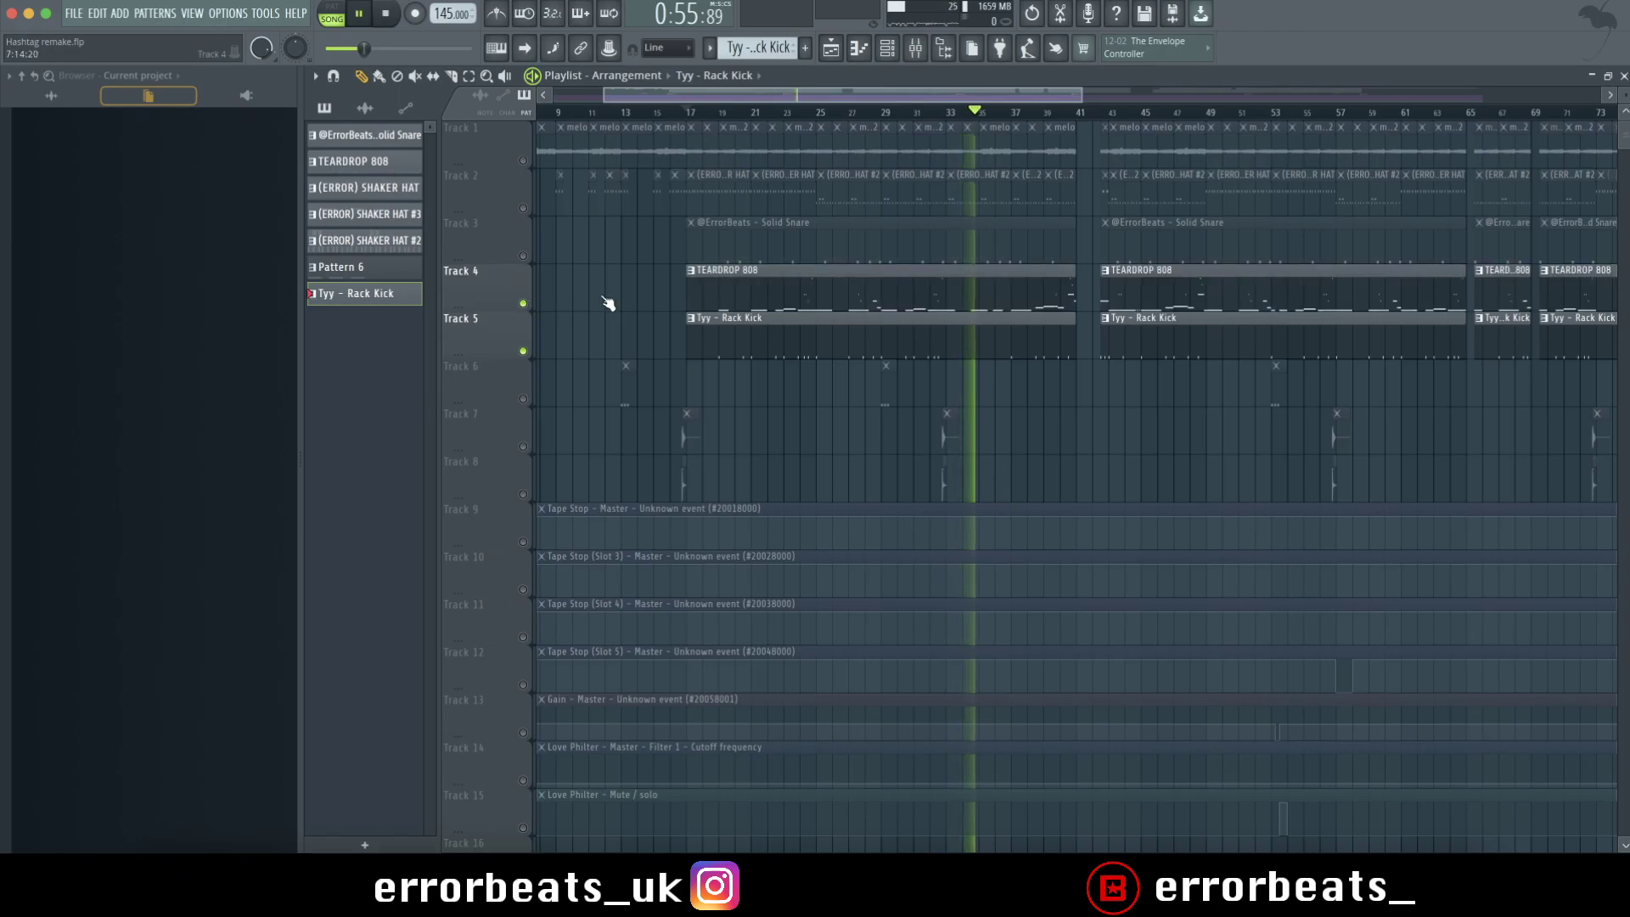
pyautogui.scroll(2, 1005, 227)
pyautogui.click(1013, 113)
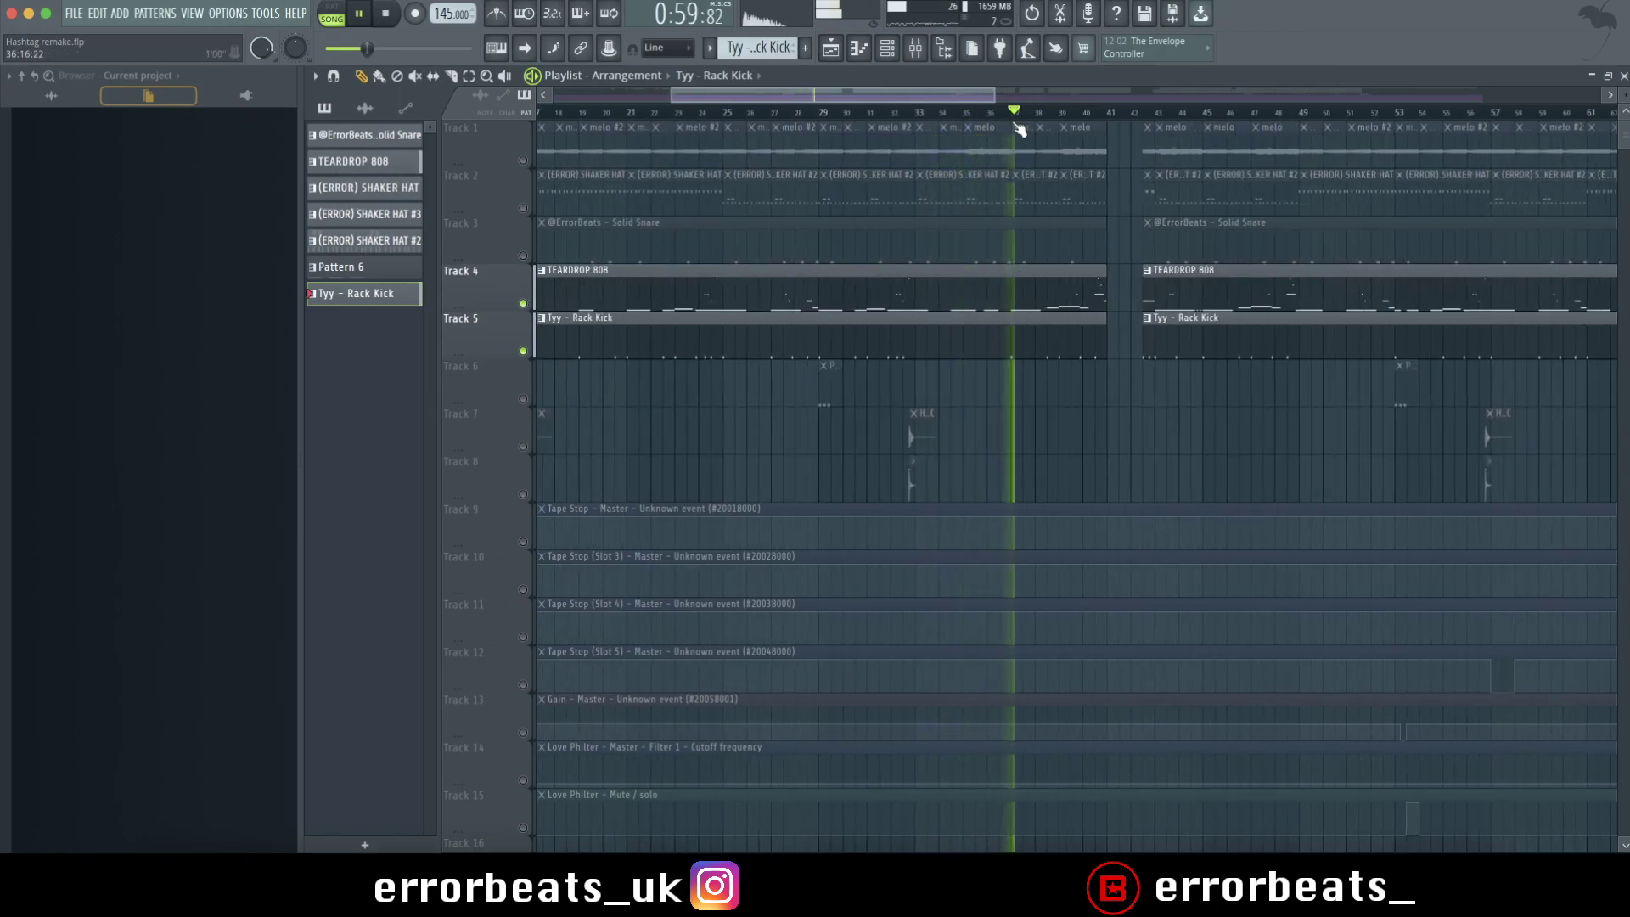
pyautogui.scroll(5, 1074, 195)
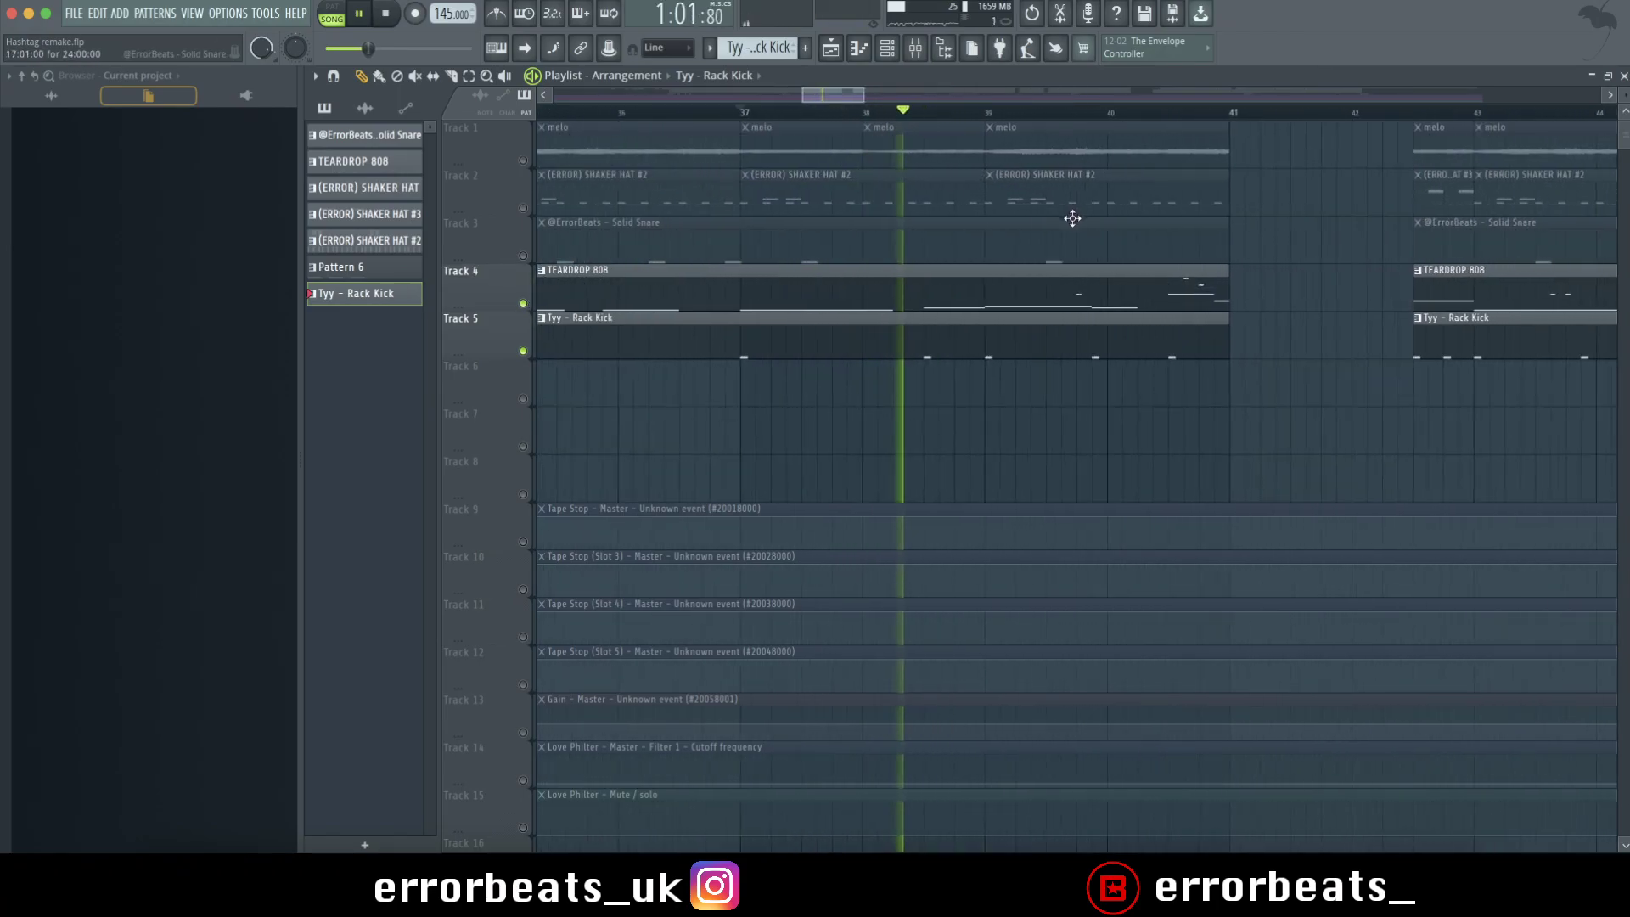
pyautogui.scroll(-8, 1073, 219)
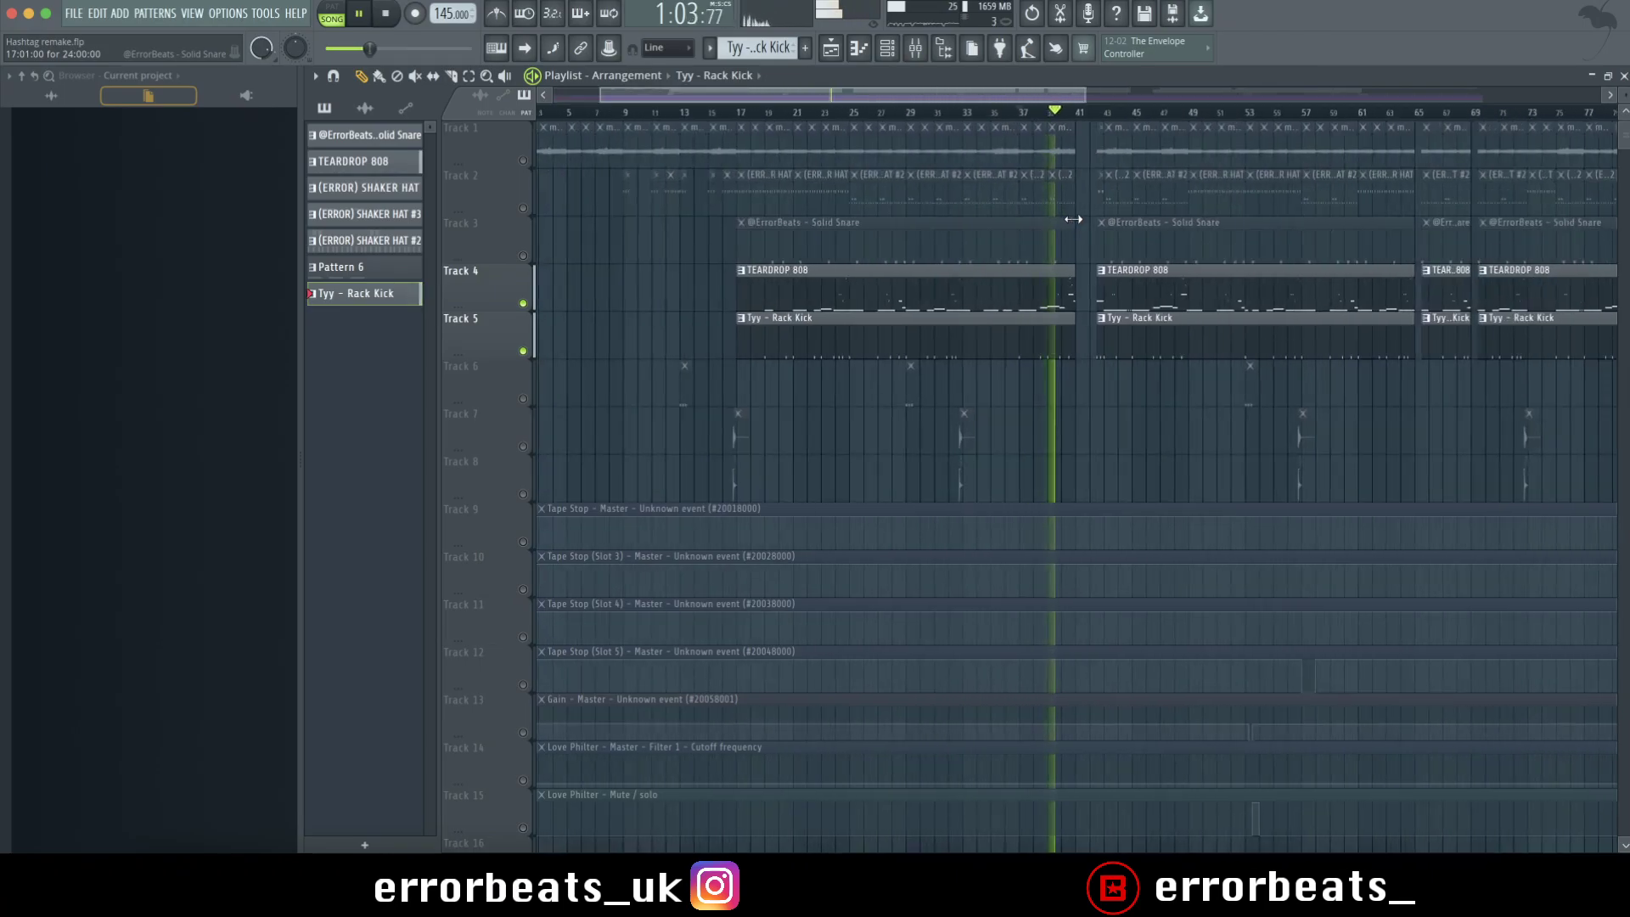
pyautogui.scroll(4, 1071, 221)
pyautogui.scroll(-5, 1071, 223)
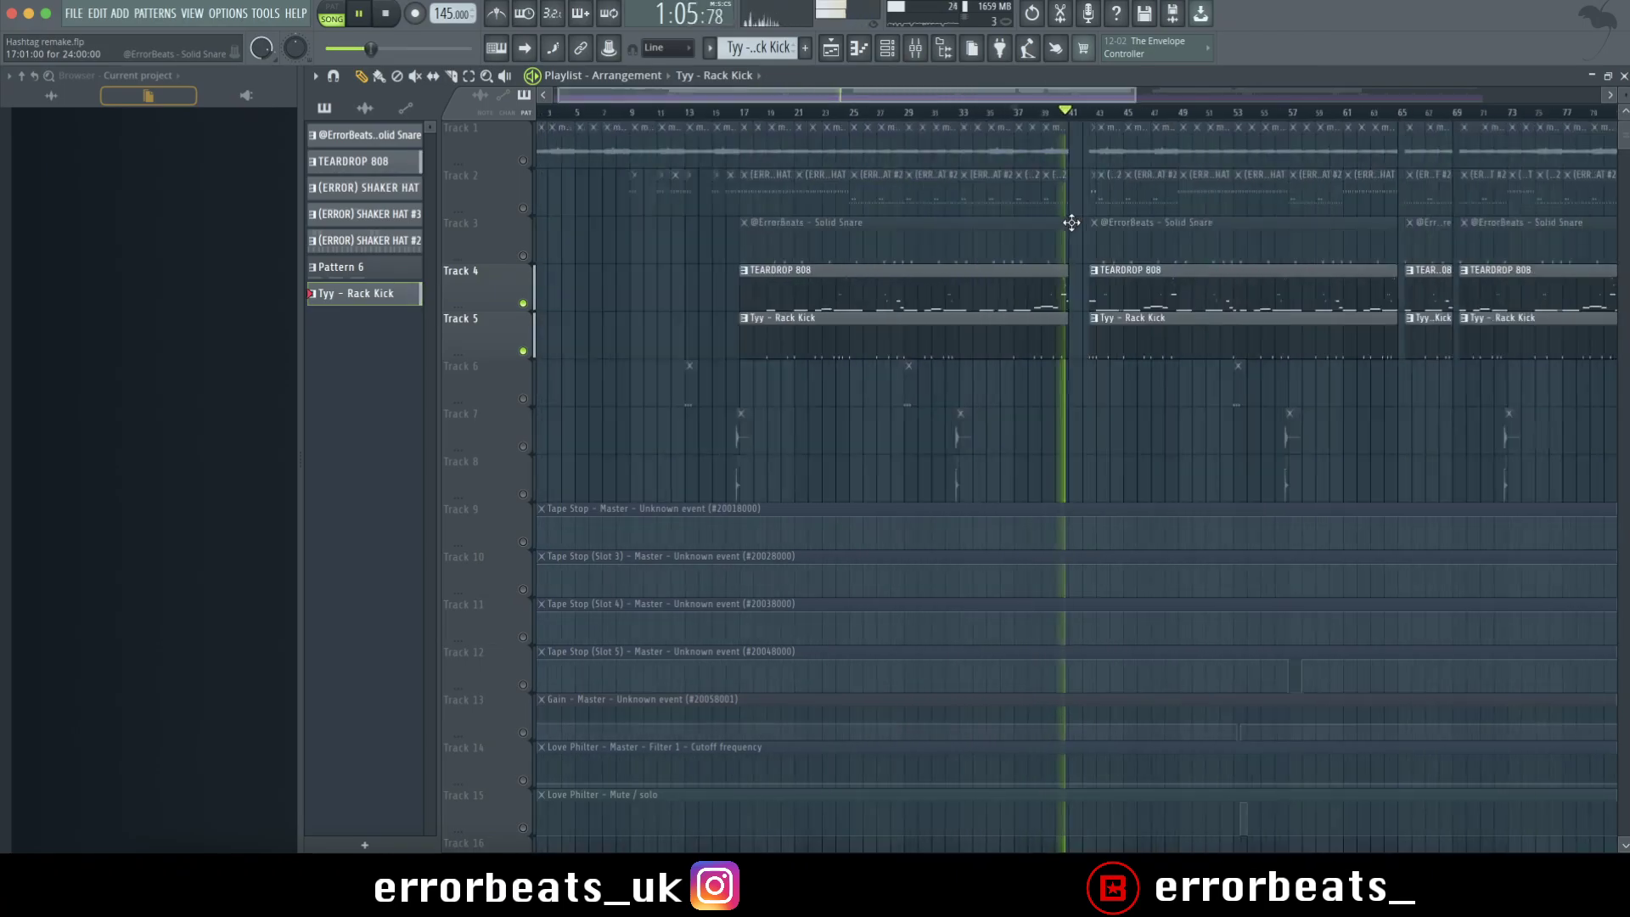
pyautogui.scroll(-3, 1071, 222)
pyautogui.press('space')
# Clear the solo on Tracks 4 and 5, solo Track 6, and play its first Pattern 6 clip at bar 13
pyautogui.click(523, 348)
pyautogui.rightClick(522, 303)
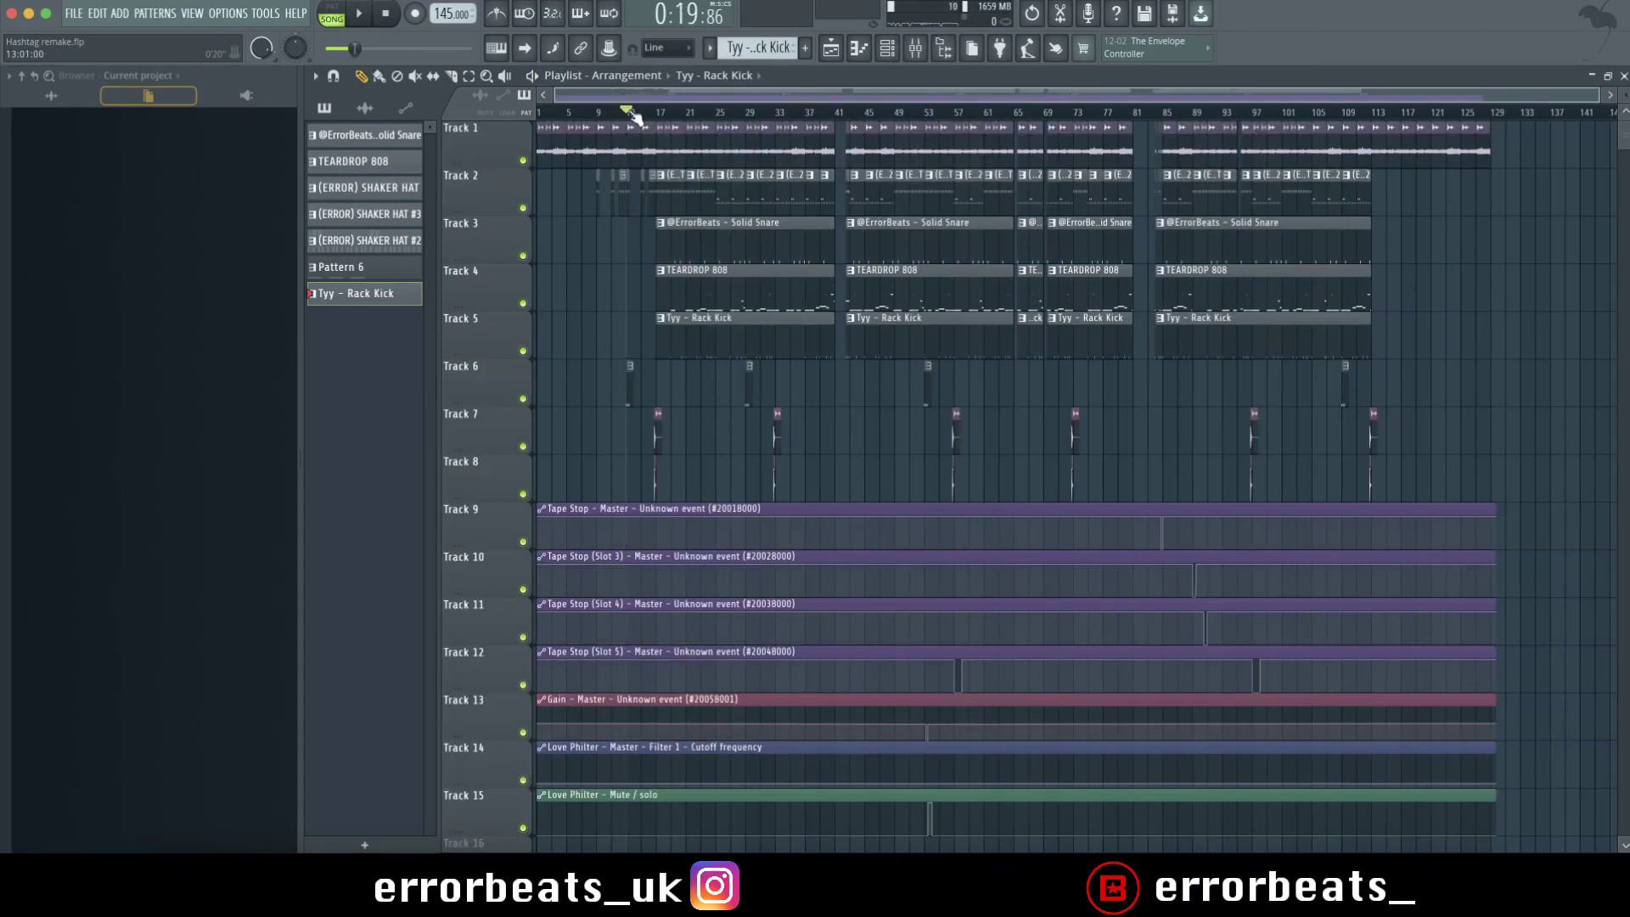
pyautogui.rightClick(523, 398)
pyautogui.press('space')
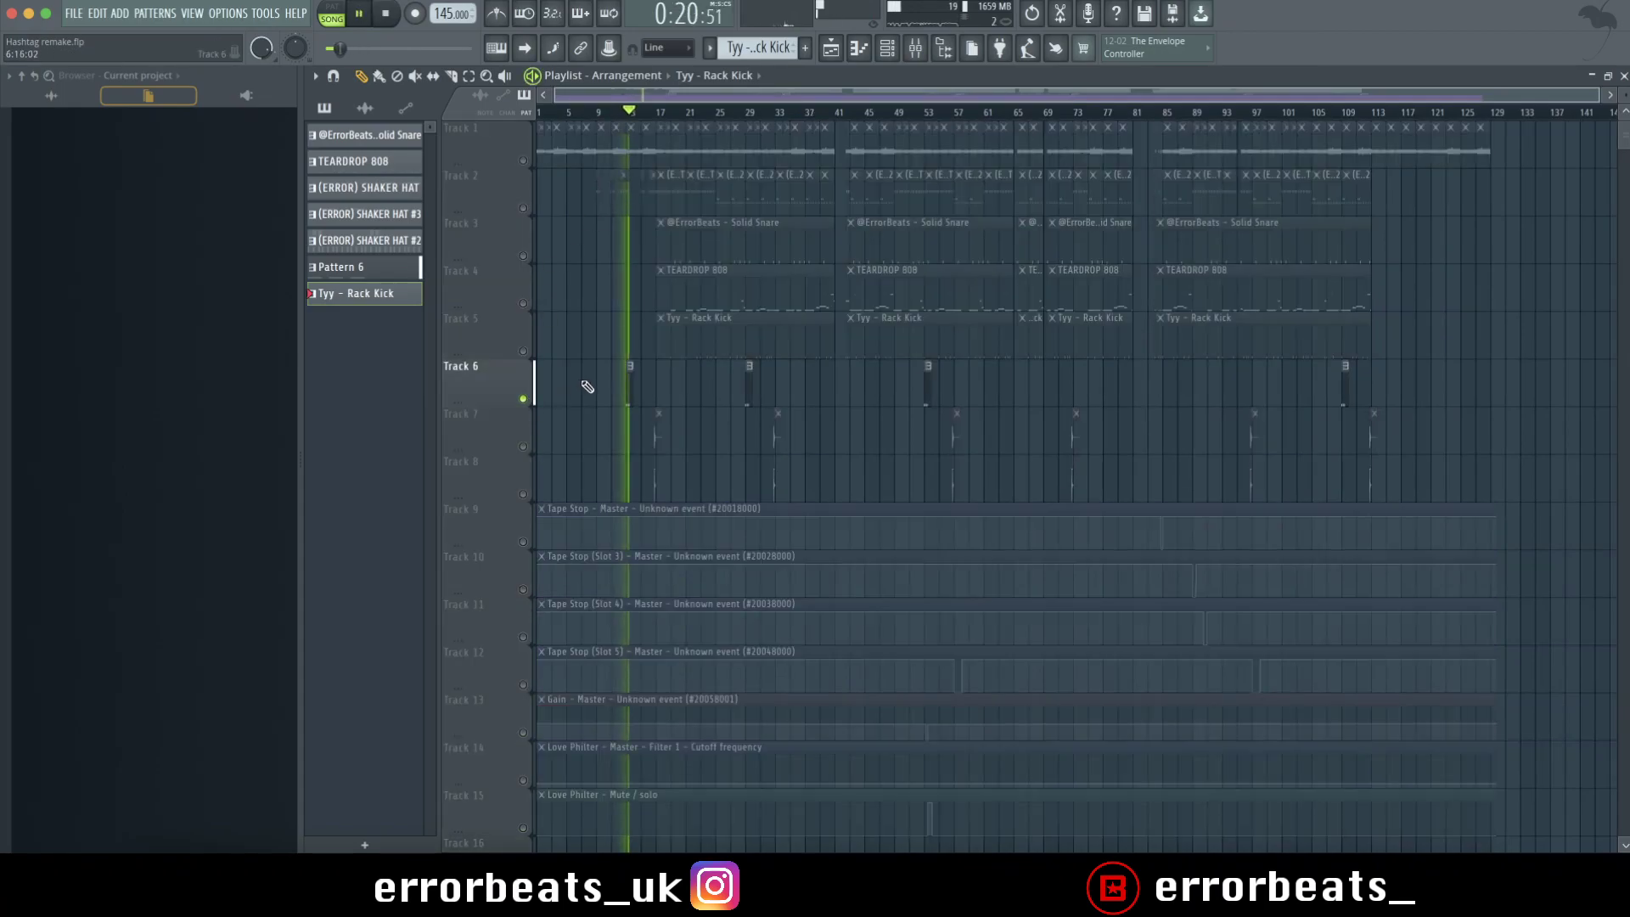
pyautogui.doubleClick(838, 393)
pyautogui.scroll(2, 842, 401)
pyautogui.scroll(-3, 582, 477)
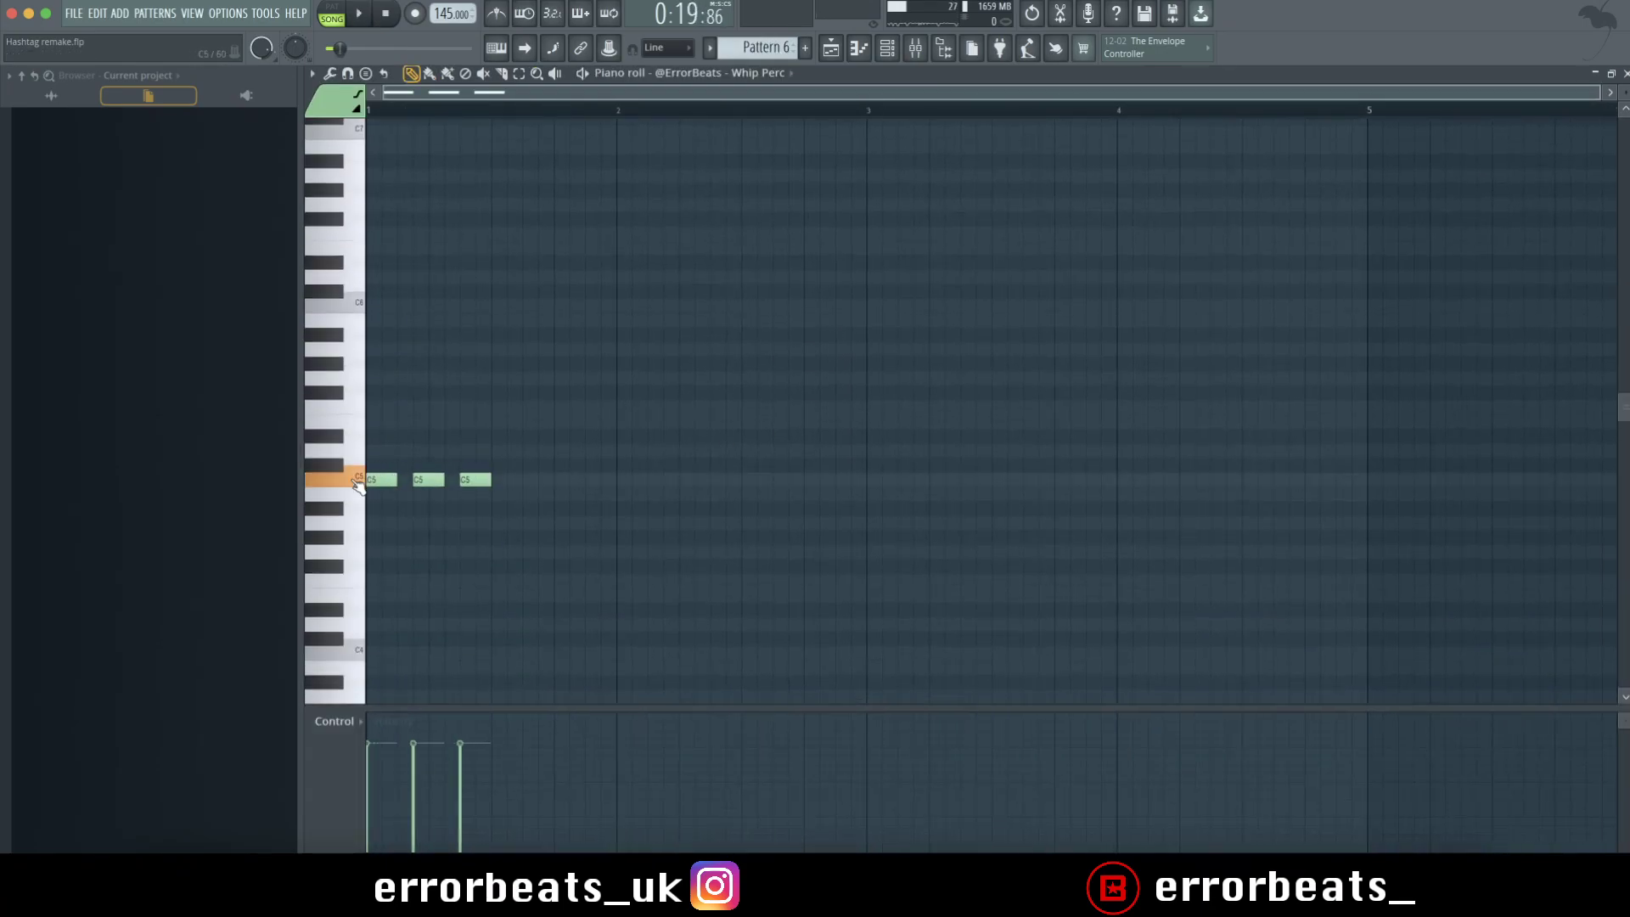
# Inspect Fruity parametric EQ 2 and Fruity Delay 3 on the Whip Perc mixer insert, then close all windows back to the playlist
pyautogui.press('F9')
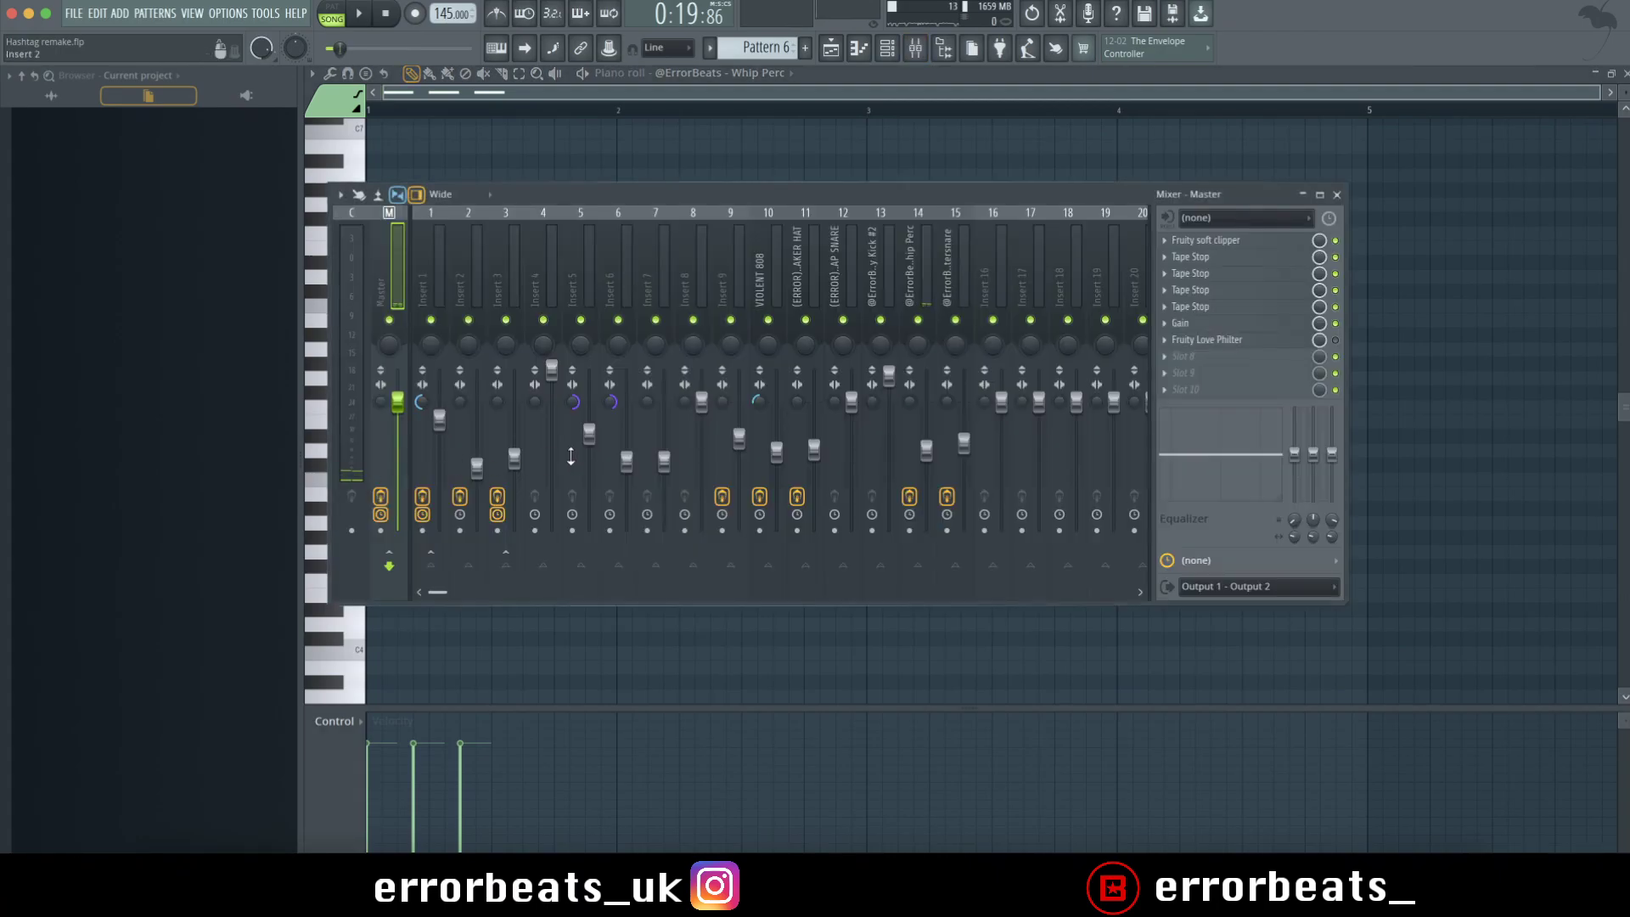
pyautogui.click(918, 251)
pyautogui.click(1215, 242)
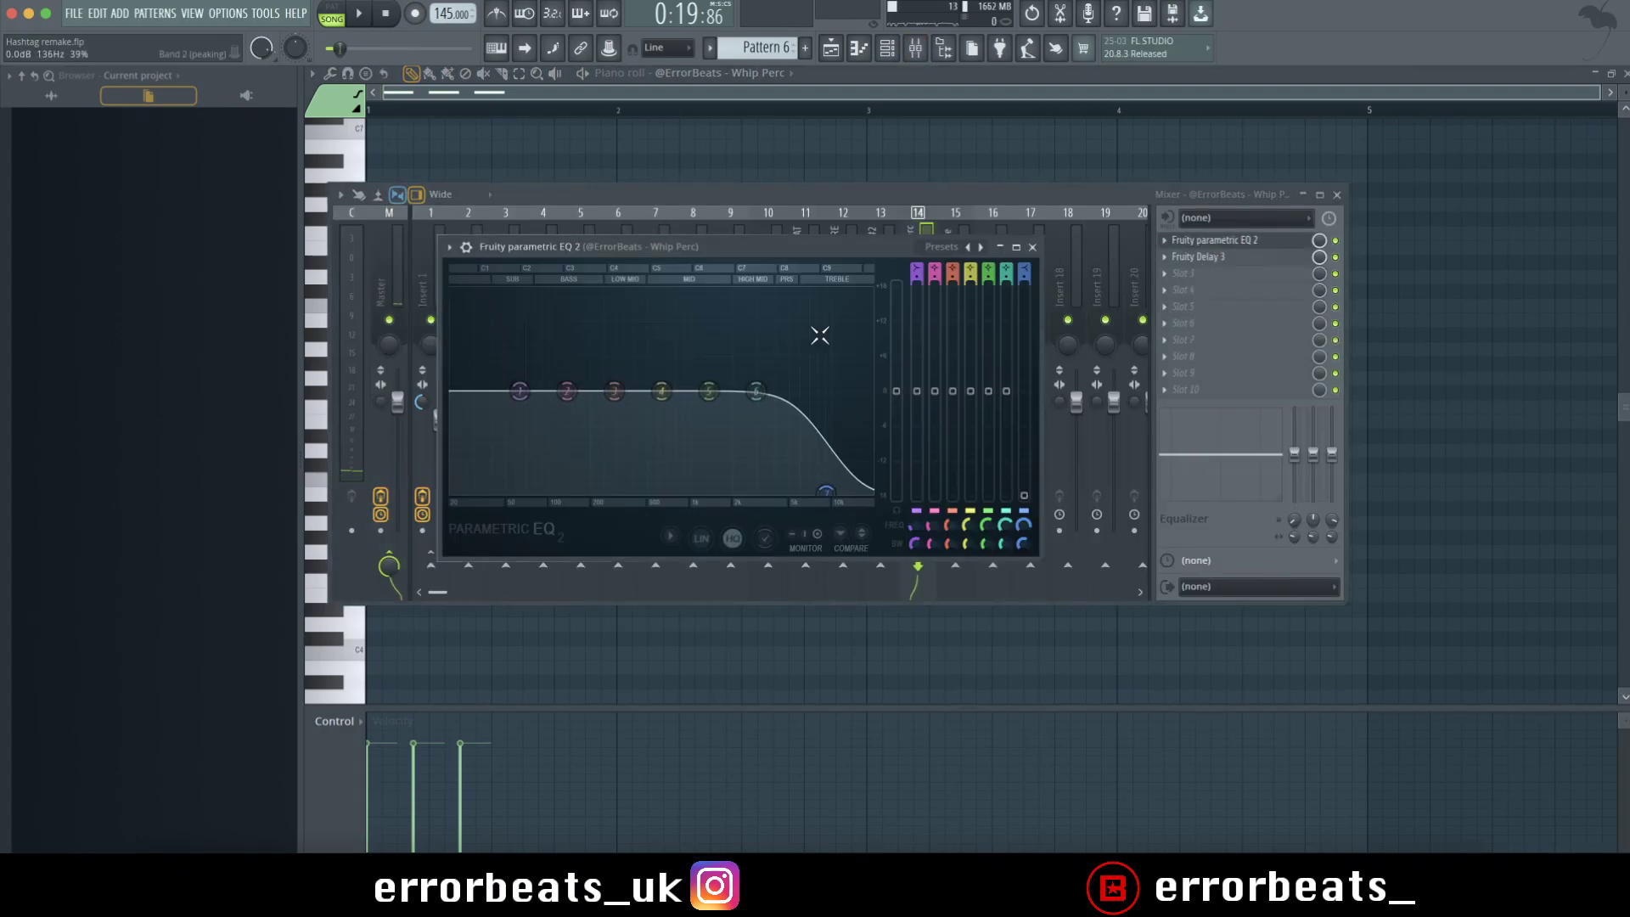
pyautogui.click(1224, 259)
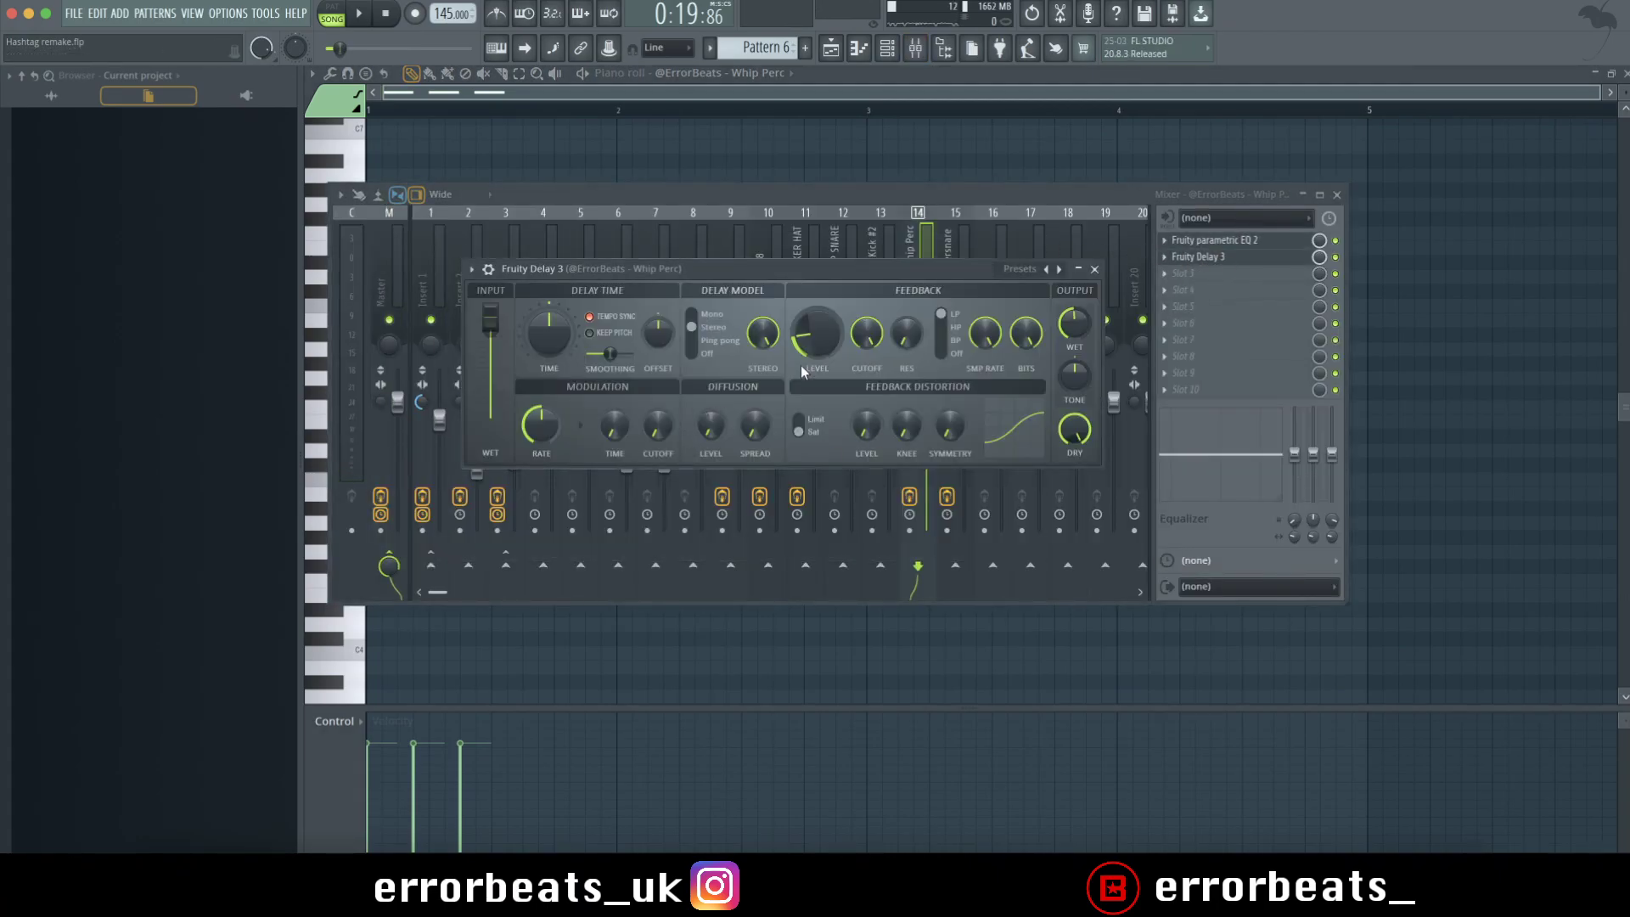
pyautogui.click(1096, 270)
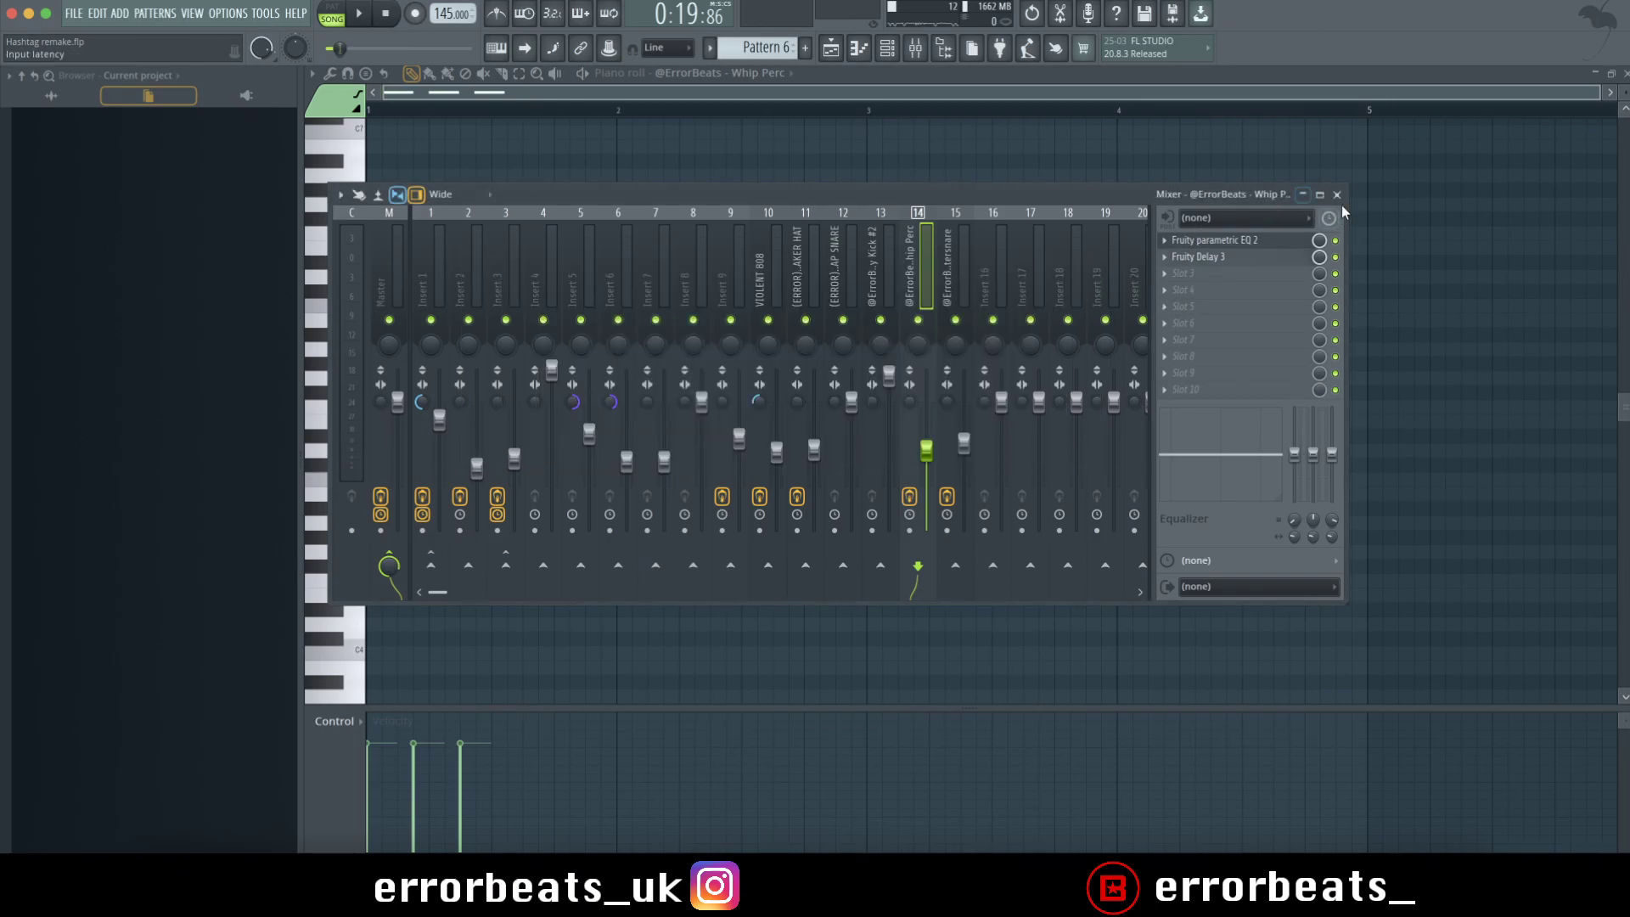
pyautogui.click(1336, 195)
pyautogui.click(1624, 73)
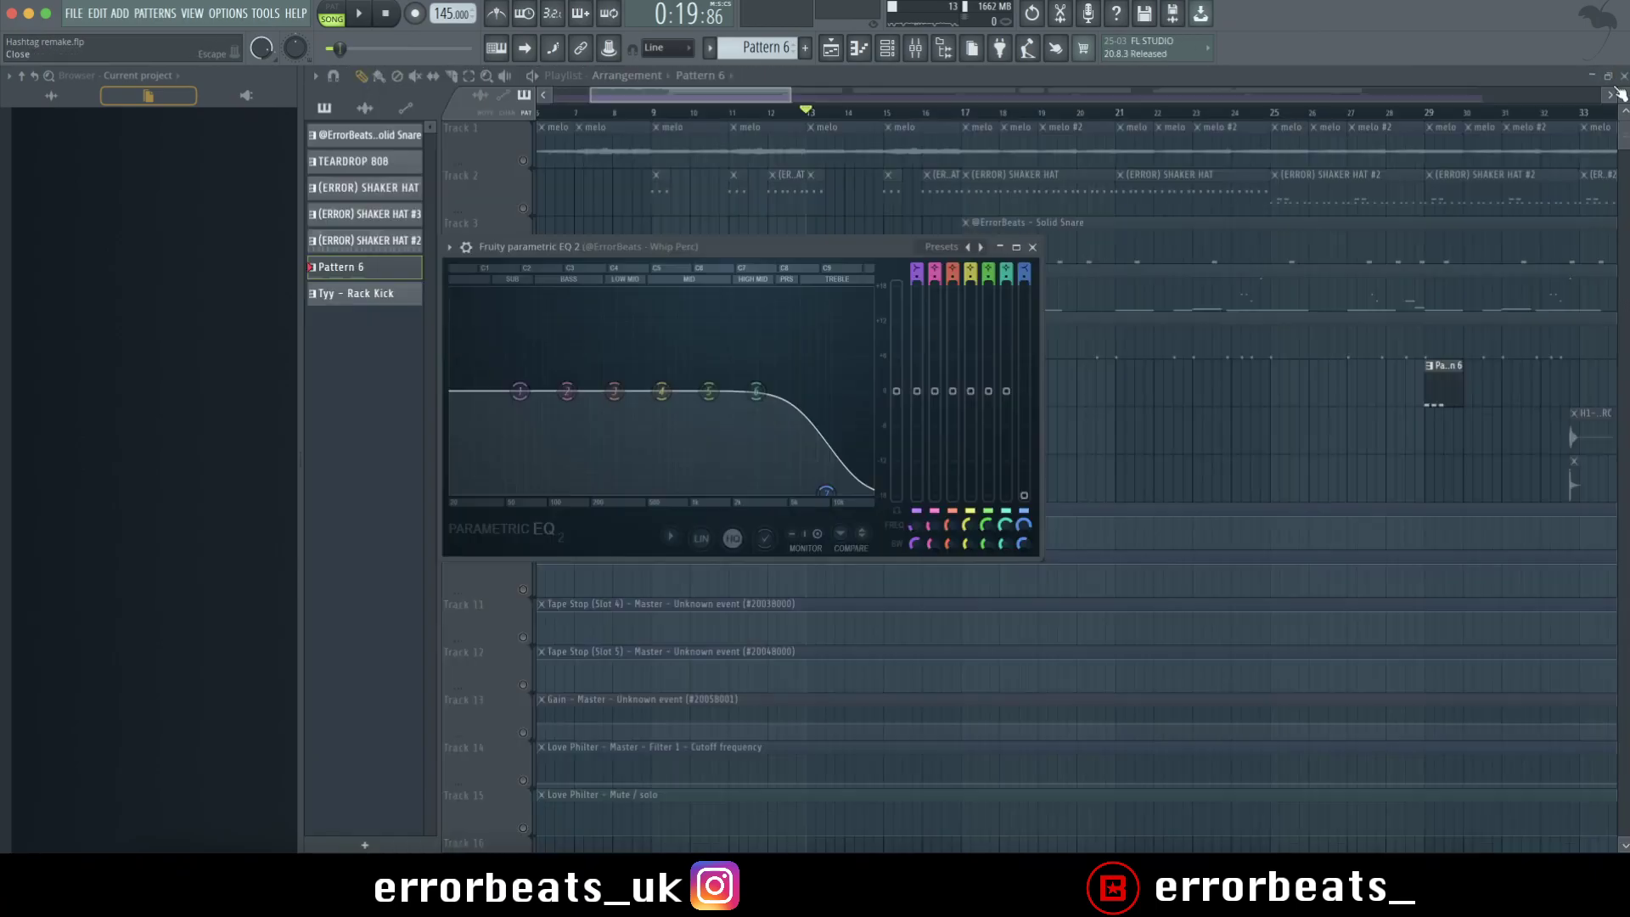
pyautogui.click(1032, 247)
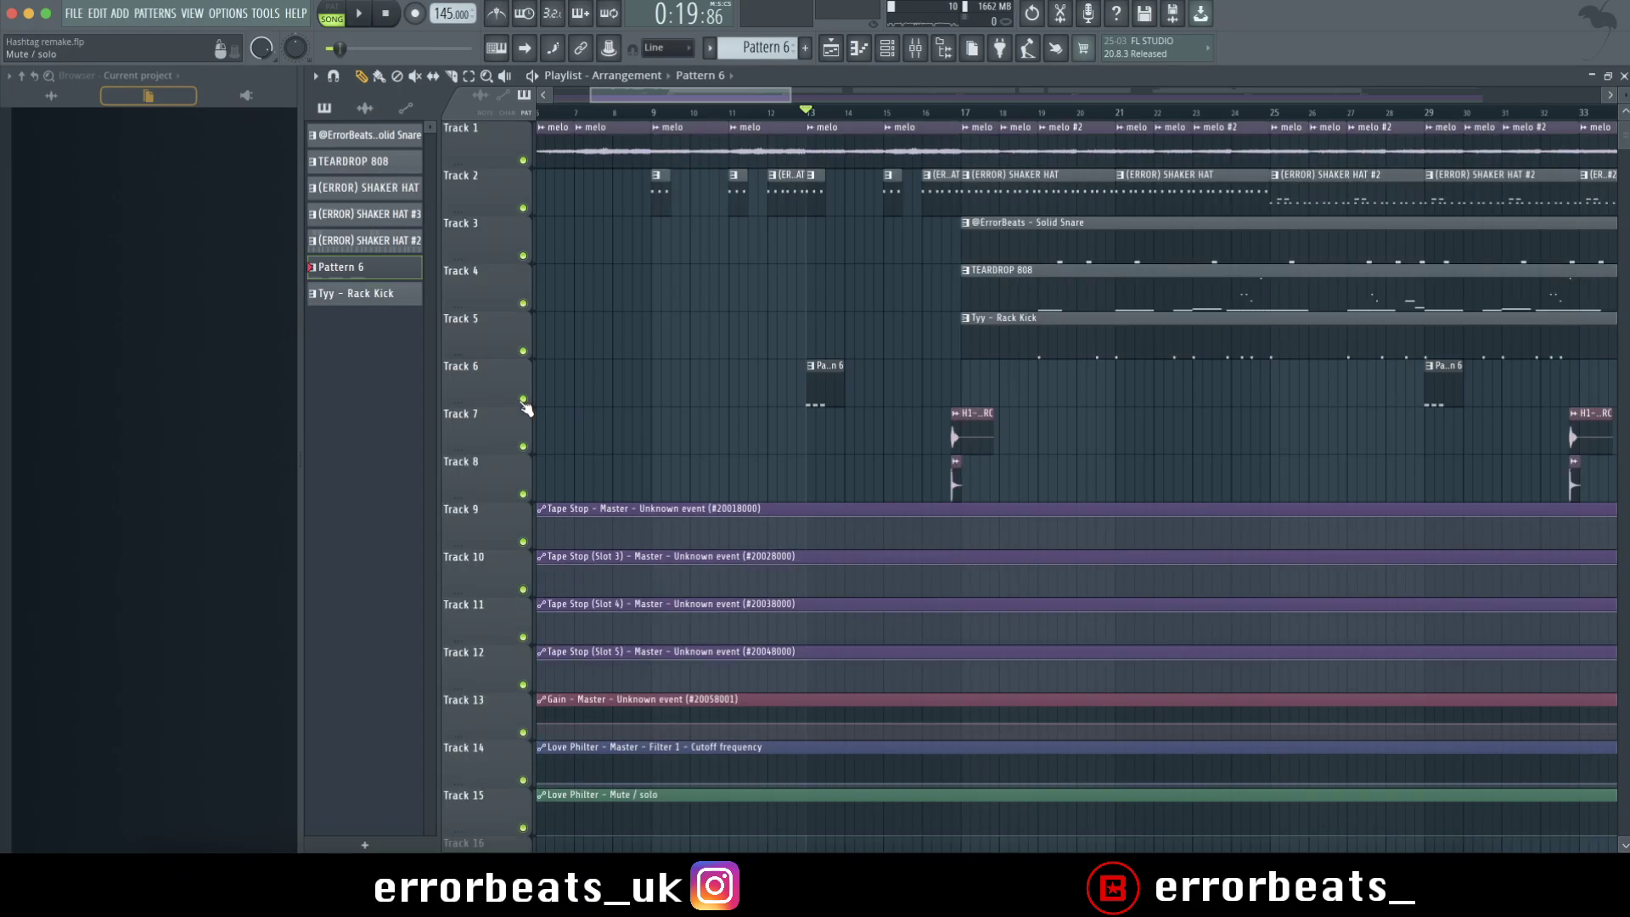
pyautogui.click(954, 113)
pyautogui.scroll(3, 974, 229)
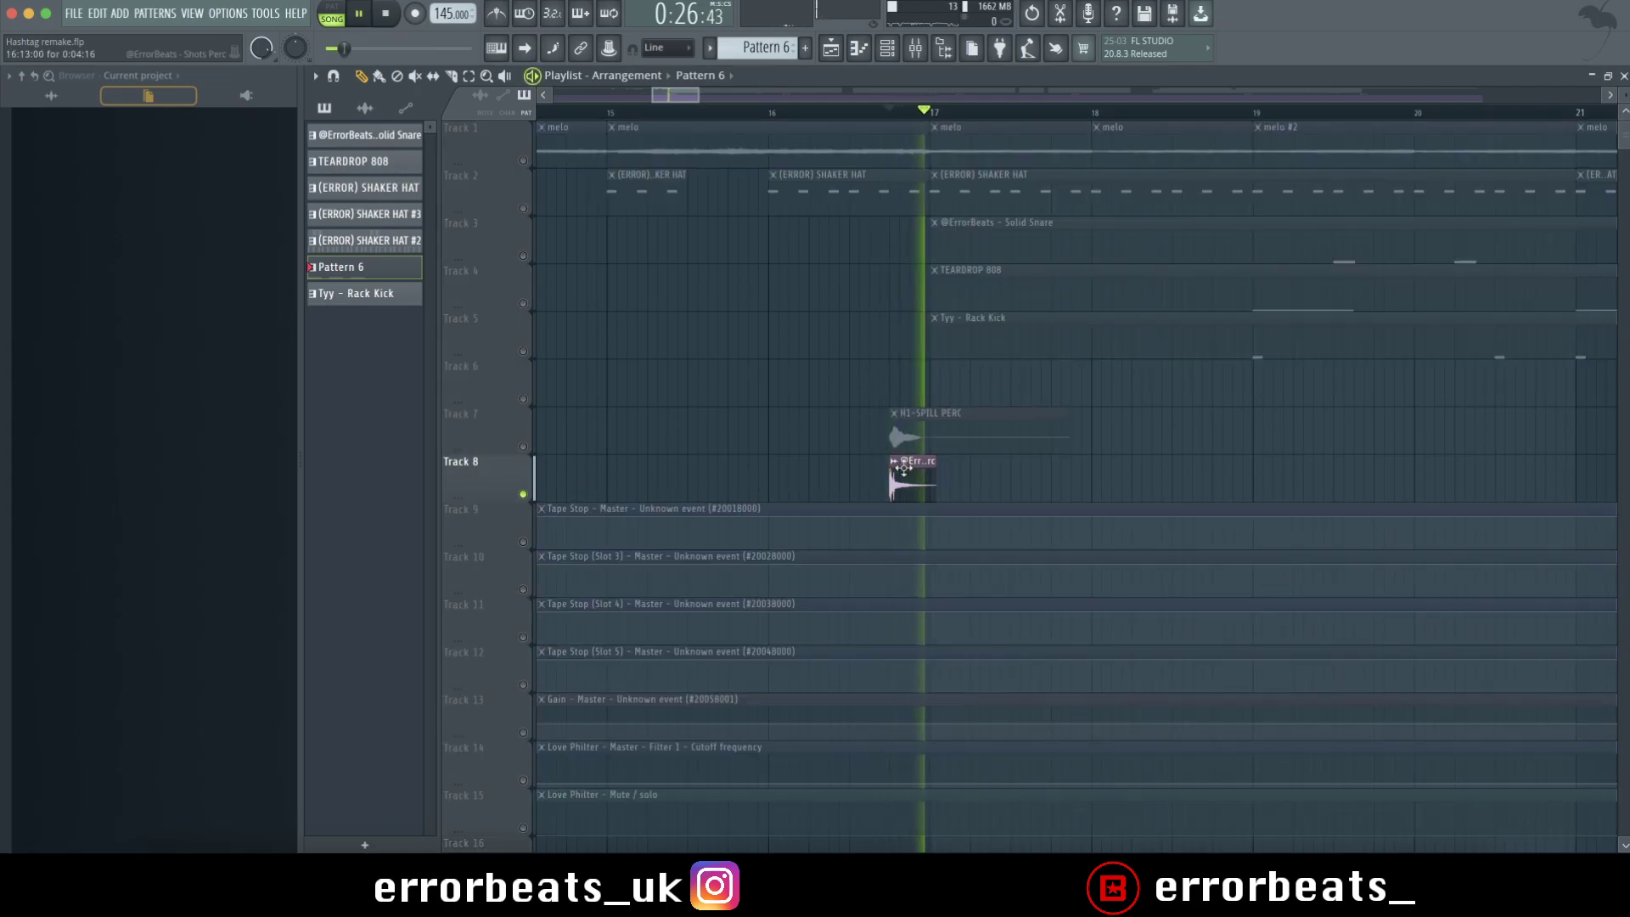
pyautogui.scroll(3, 903, 468)
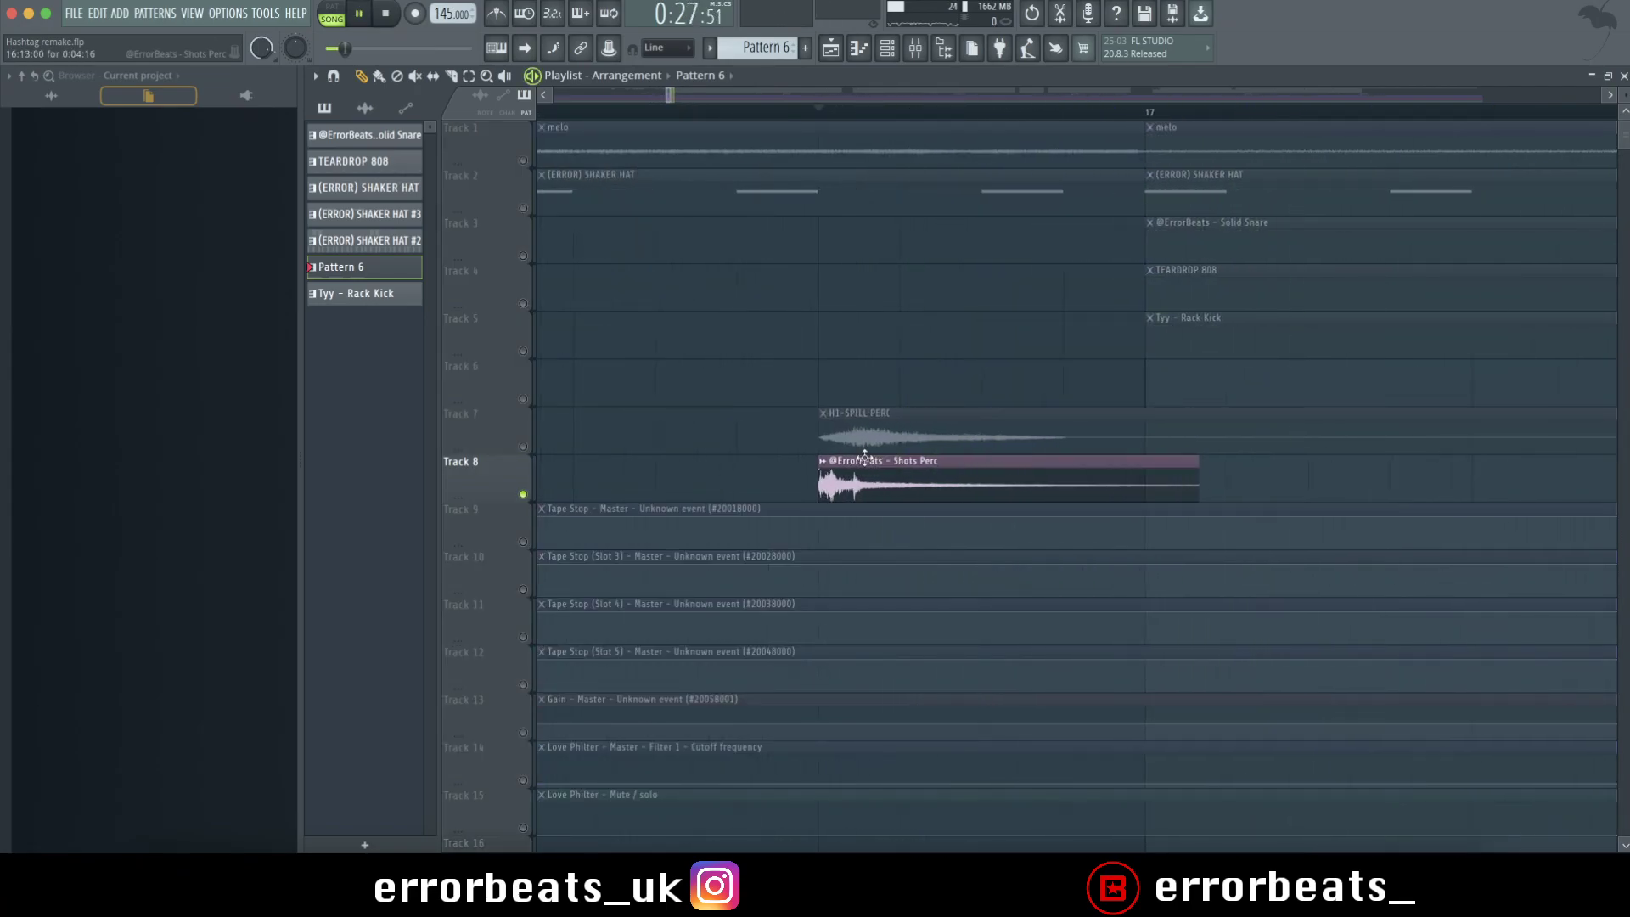
pyautogui.doubleClick(928, 475)
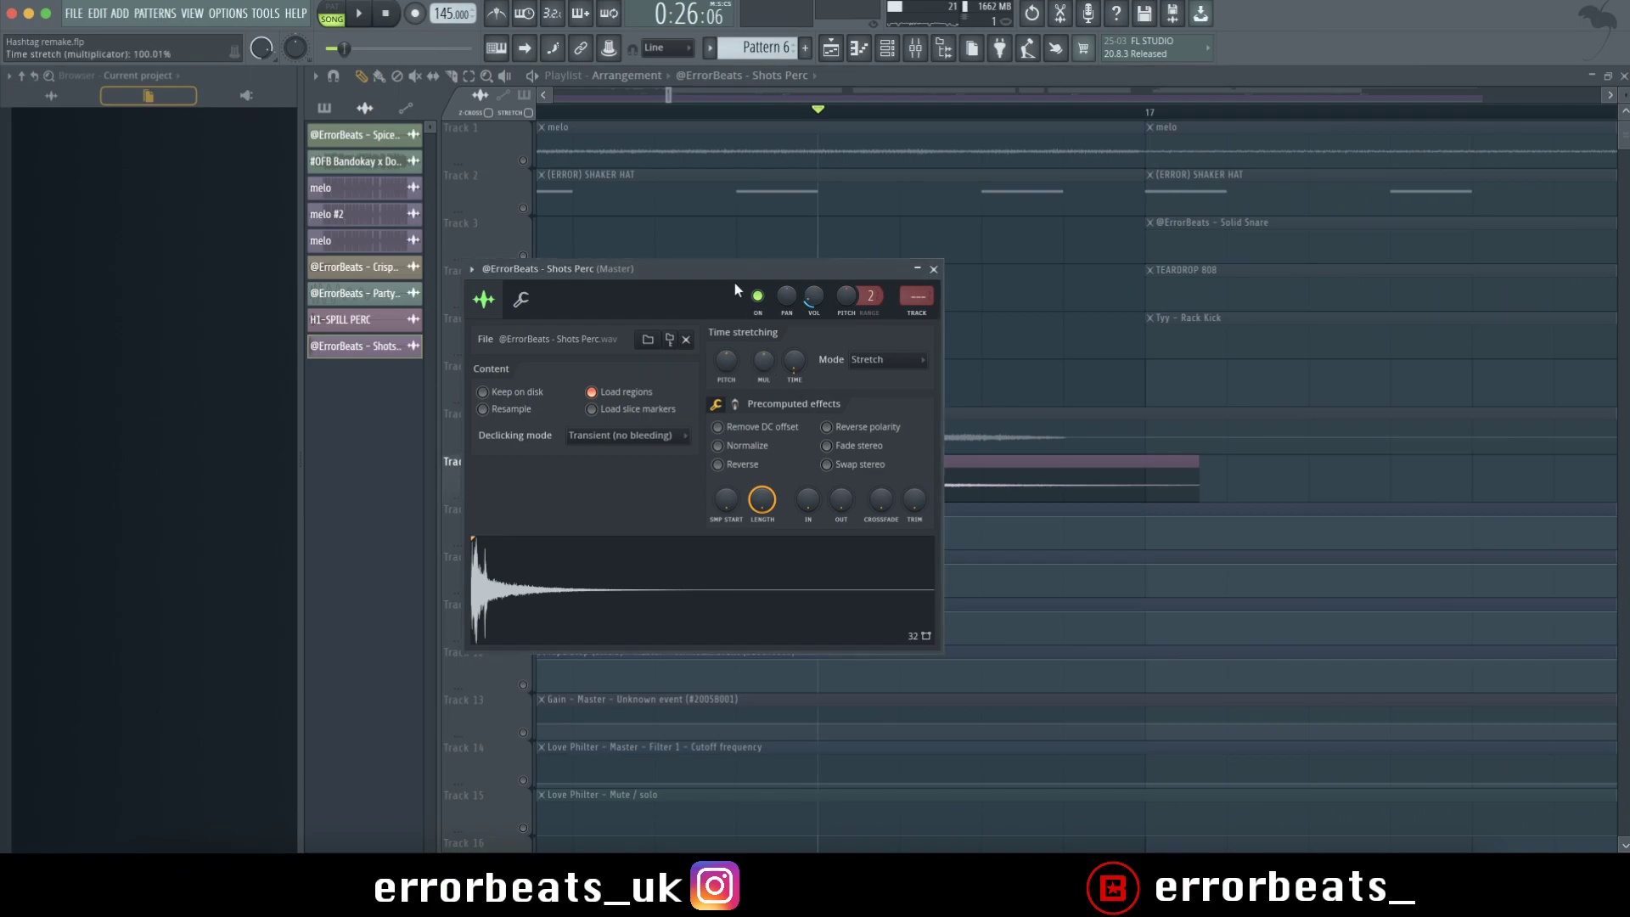
pyautogui.click(933, 269)
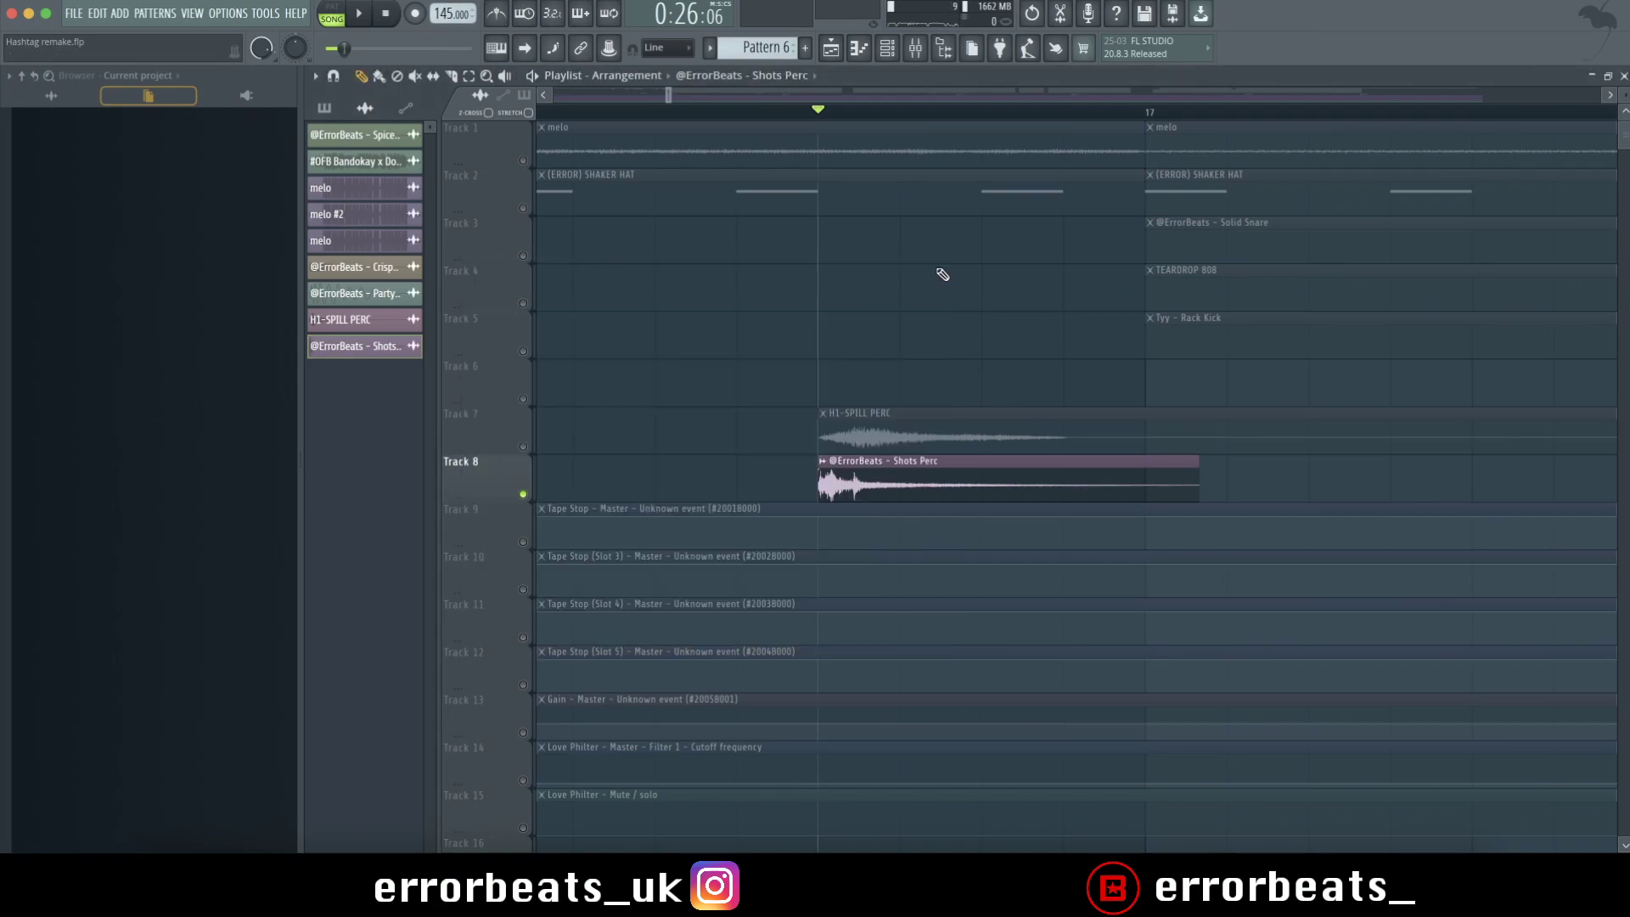
pyautogui.press('F9')
pyautogui.press('space')
pyautogui.click(1336, 194)
# Enable Track 7 alongside Track 8 and play the layered H1-SPILL PERC and Shots Perc clips from about bar 16
pyautogui.scroll(-3, 749, 405)
pyautogui.click(523, 446)
pyautogui.press('space')
pyautogui.press('space')
pyautogui.click(884, 110)
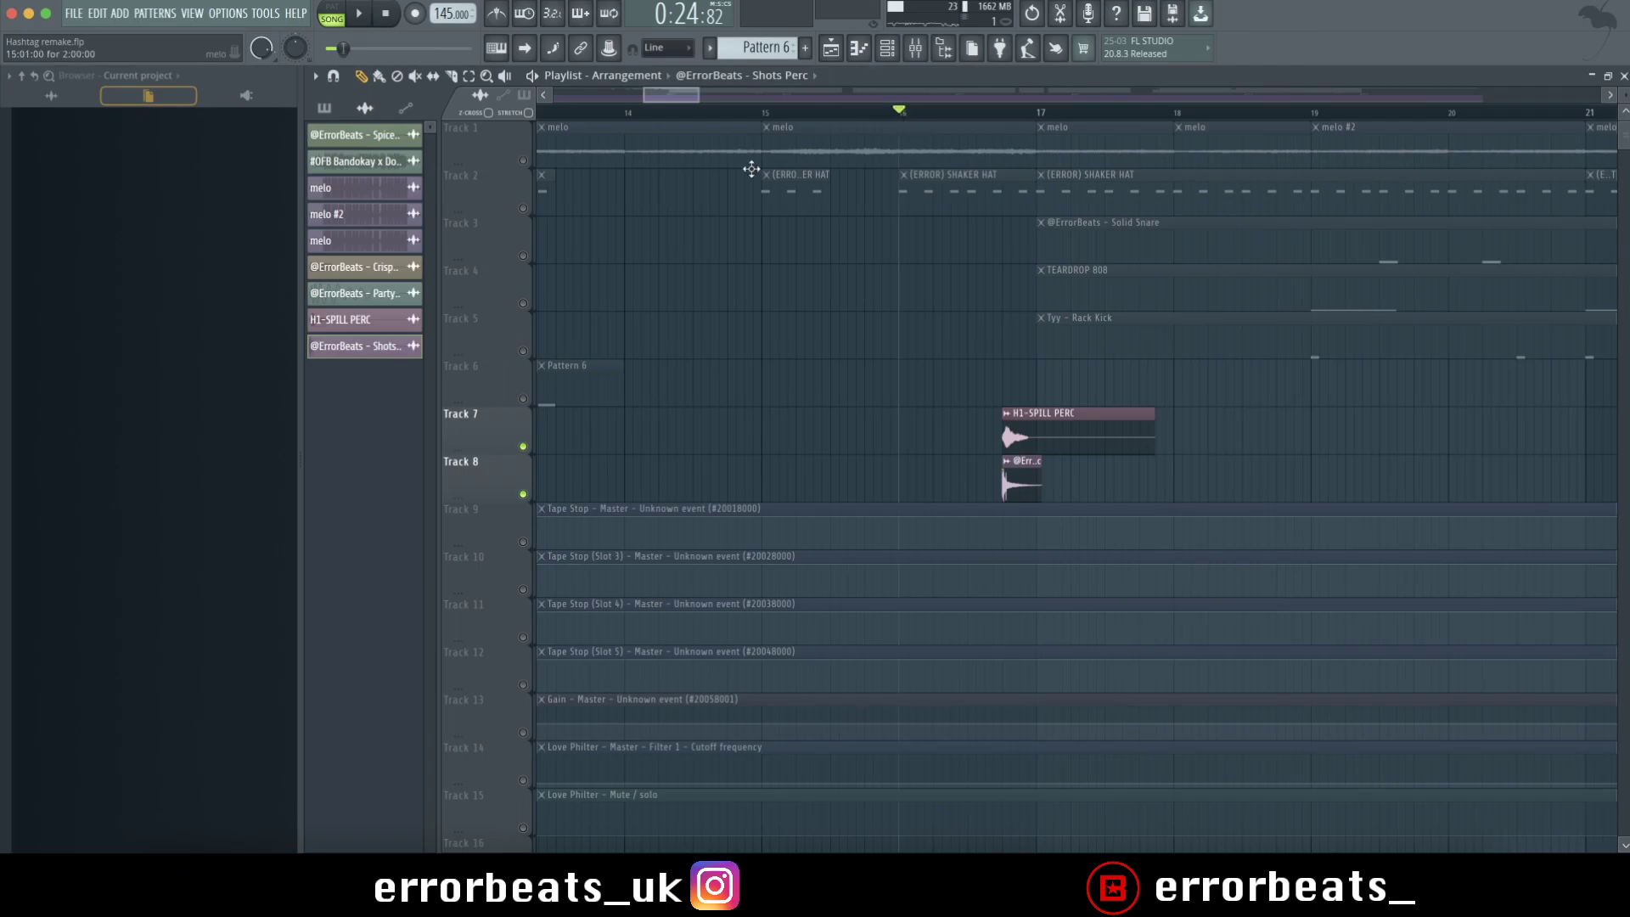
# Enable all the playlist tracks again and play the transition into bar 17 with the full arrangement
pyautogui.moveTo(522, 160); pyautogui.dragTo(523, 827)
pyautogui.press('space')
pyautogui.scroll(3, 1058, 363)
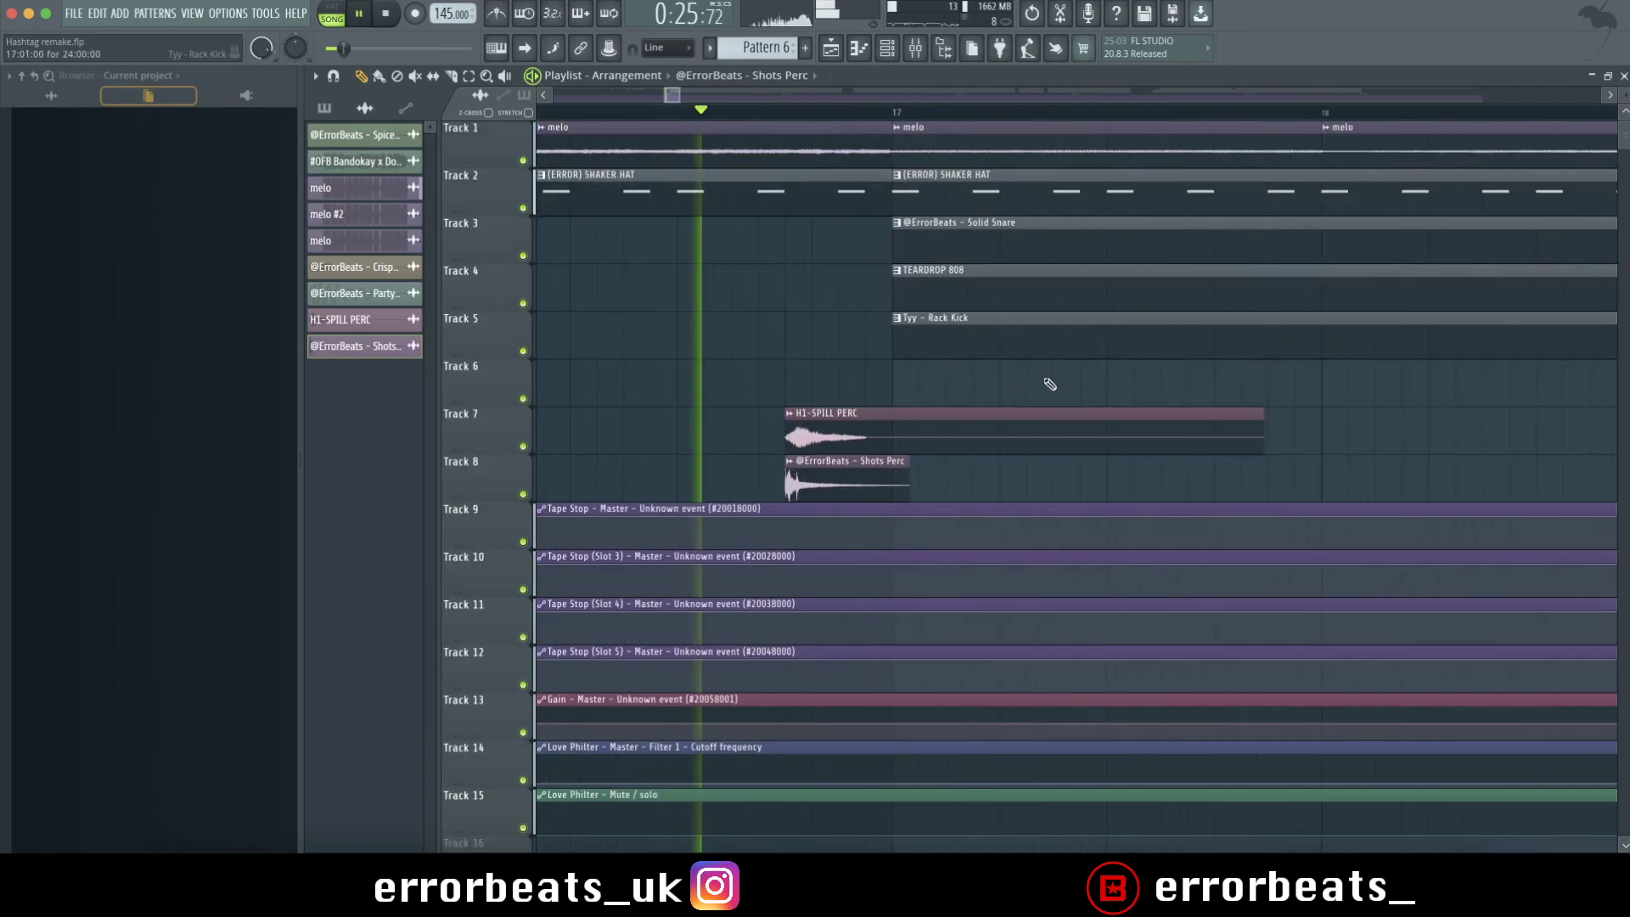
pyautogui.scroll(-5, 916, 471)
pyautogui.press('space')
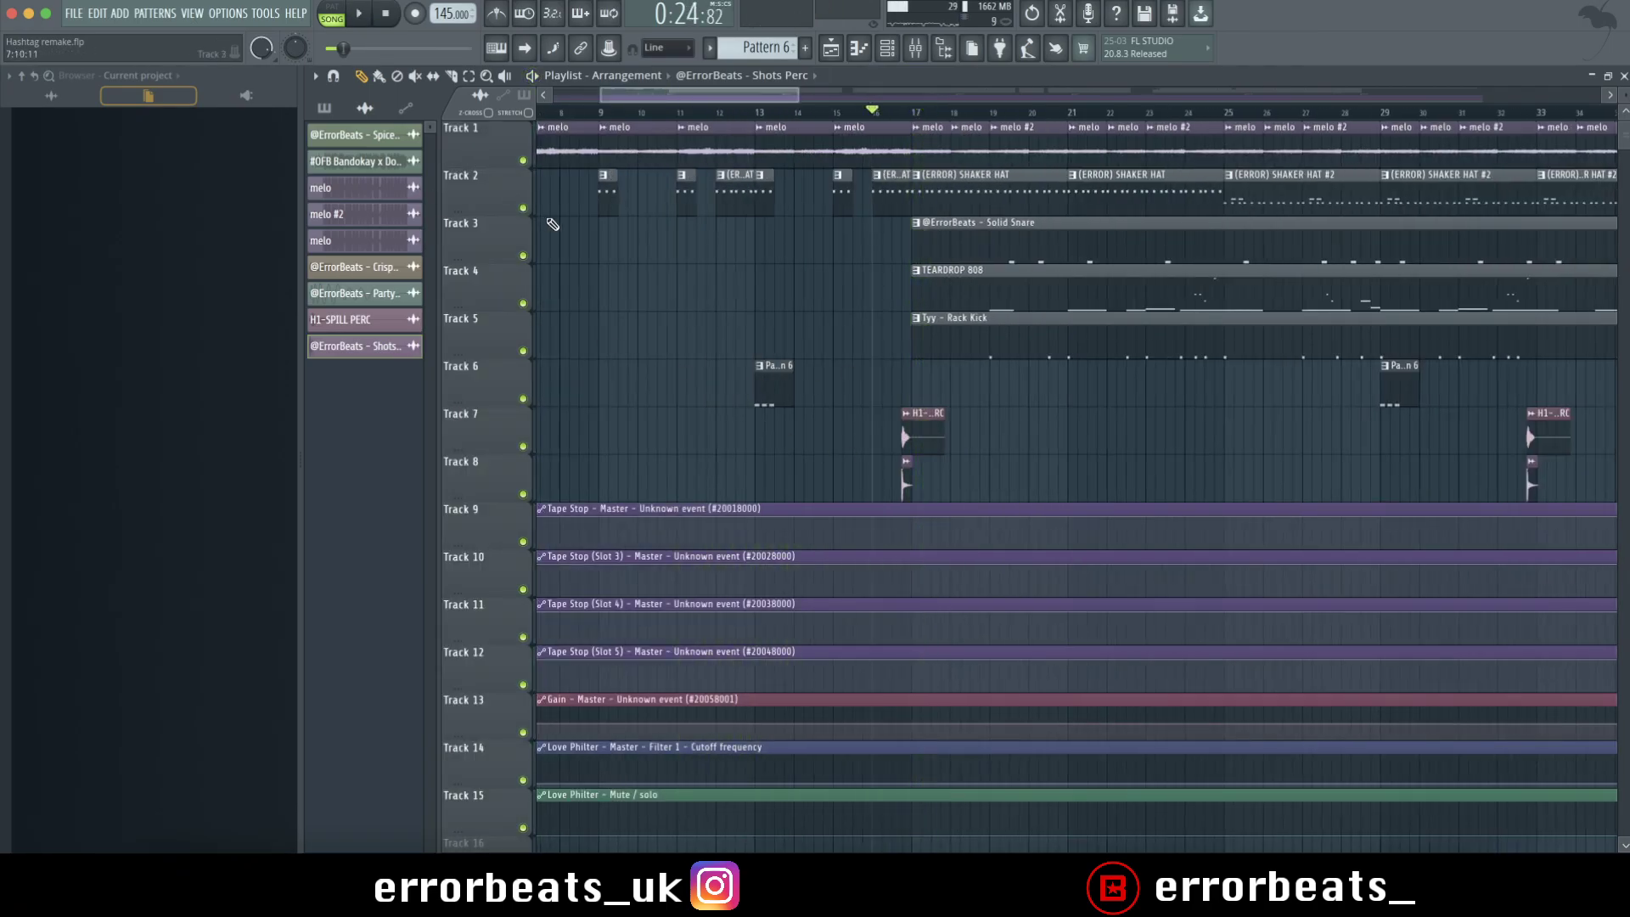
# Play the arrangement from bar 53 and examine the Gain and Love Philter automation on Tracks 13 to 15
pyautogui.scroll(-4, 768, 297)
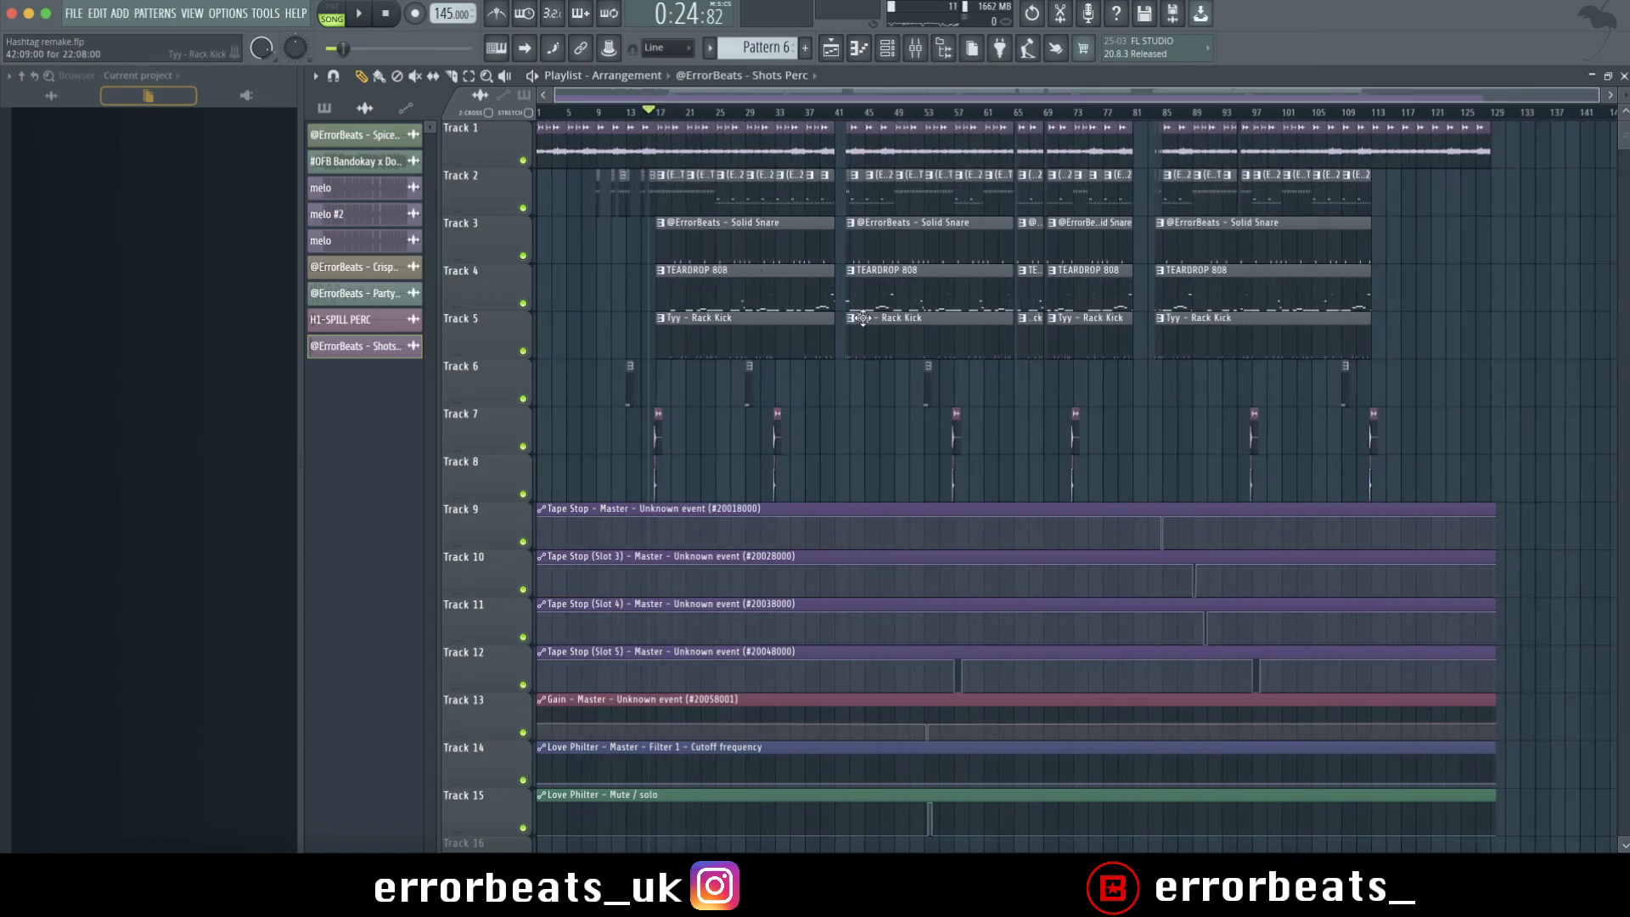
pyautogui.scroll(6, 899, 292)
pyautogui.click(961, 112)
pyautogui.press('space')
pyautogui.scroll(6, 985, 304)
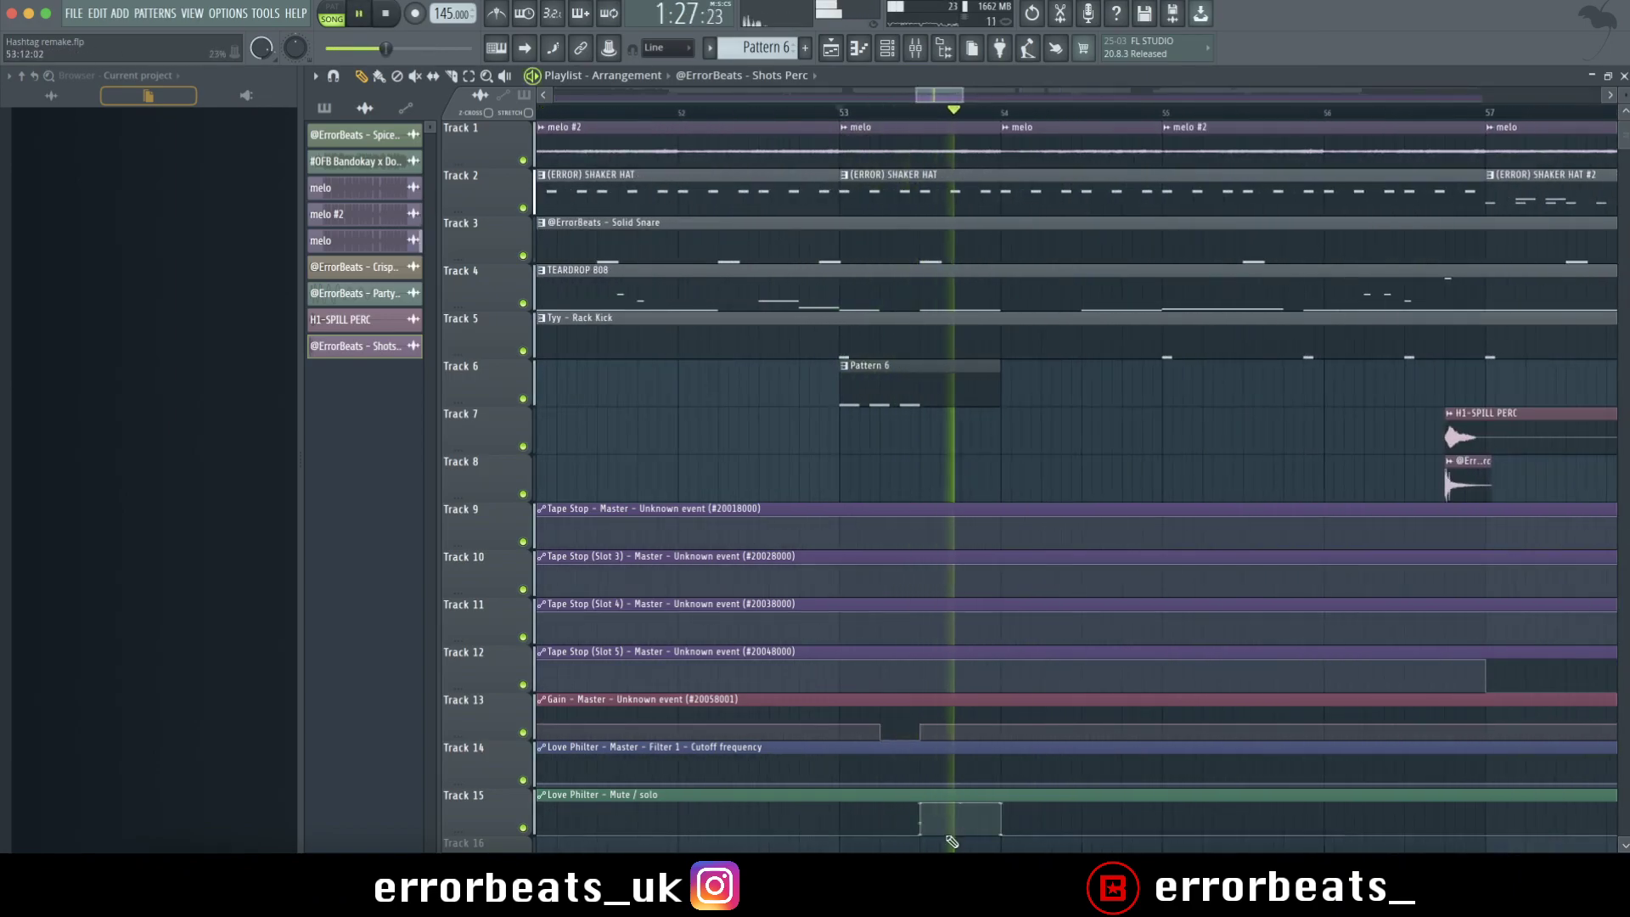
pyautogui.press('space')
# Show the mixer and watch the Master track's Gain effect during playback from bar 53
pyautogui.press('F9')
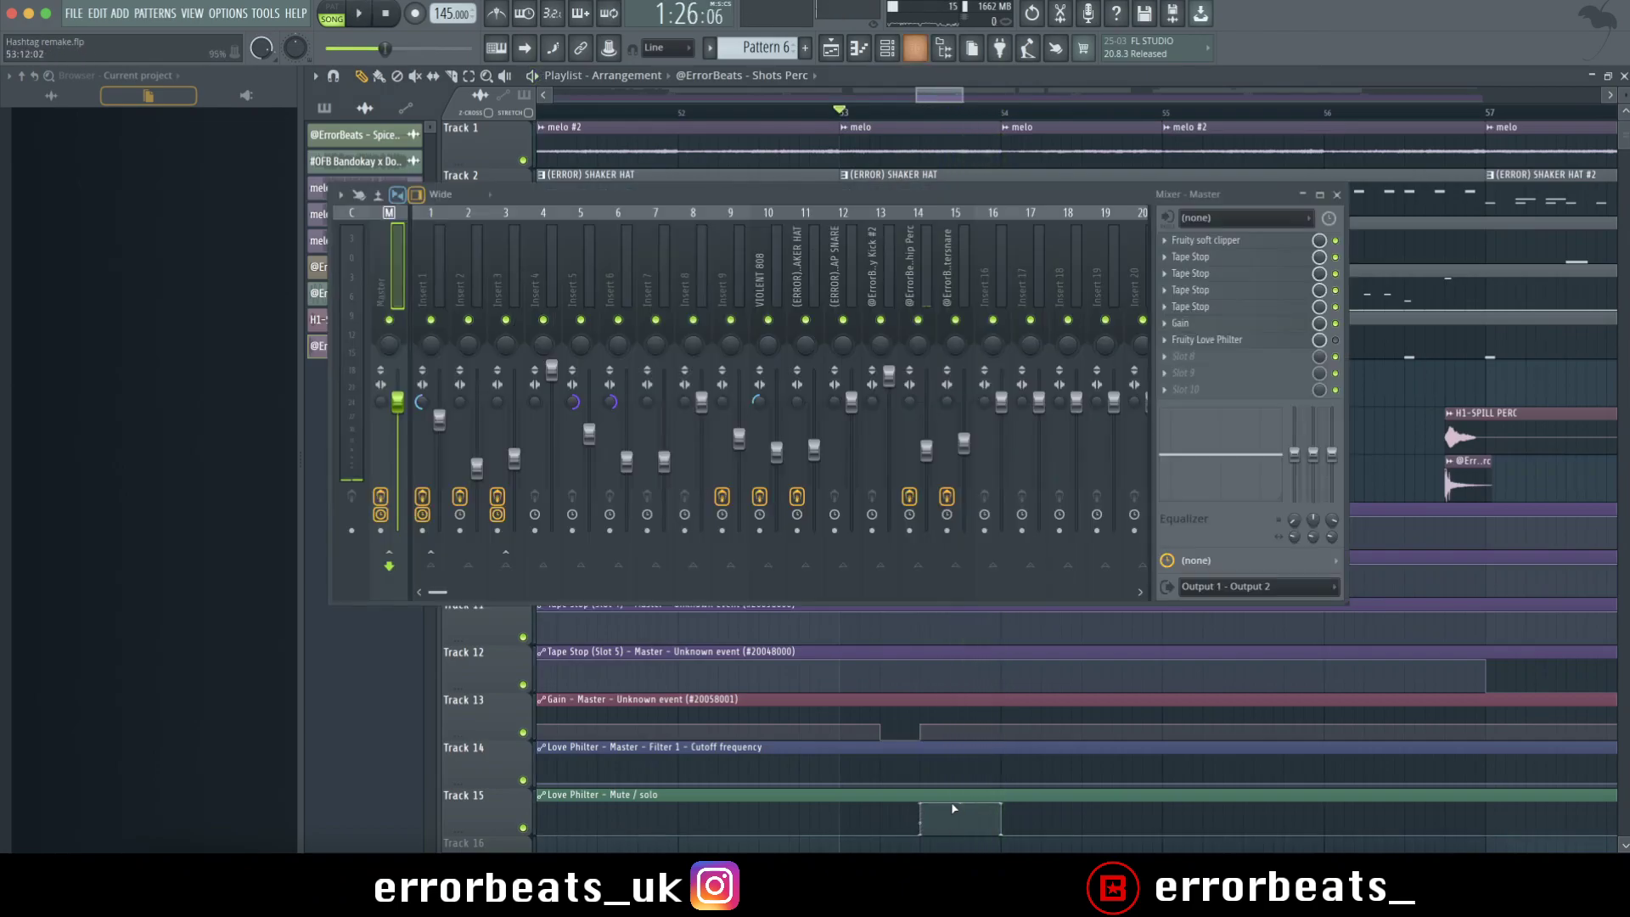
pyautogui.press('space')
pyautogui.click(1239, 324)
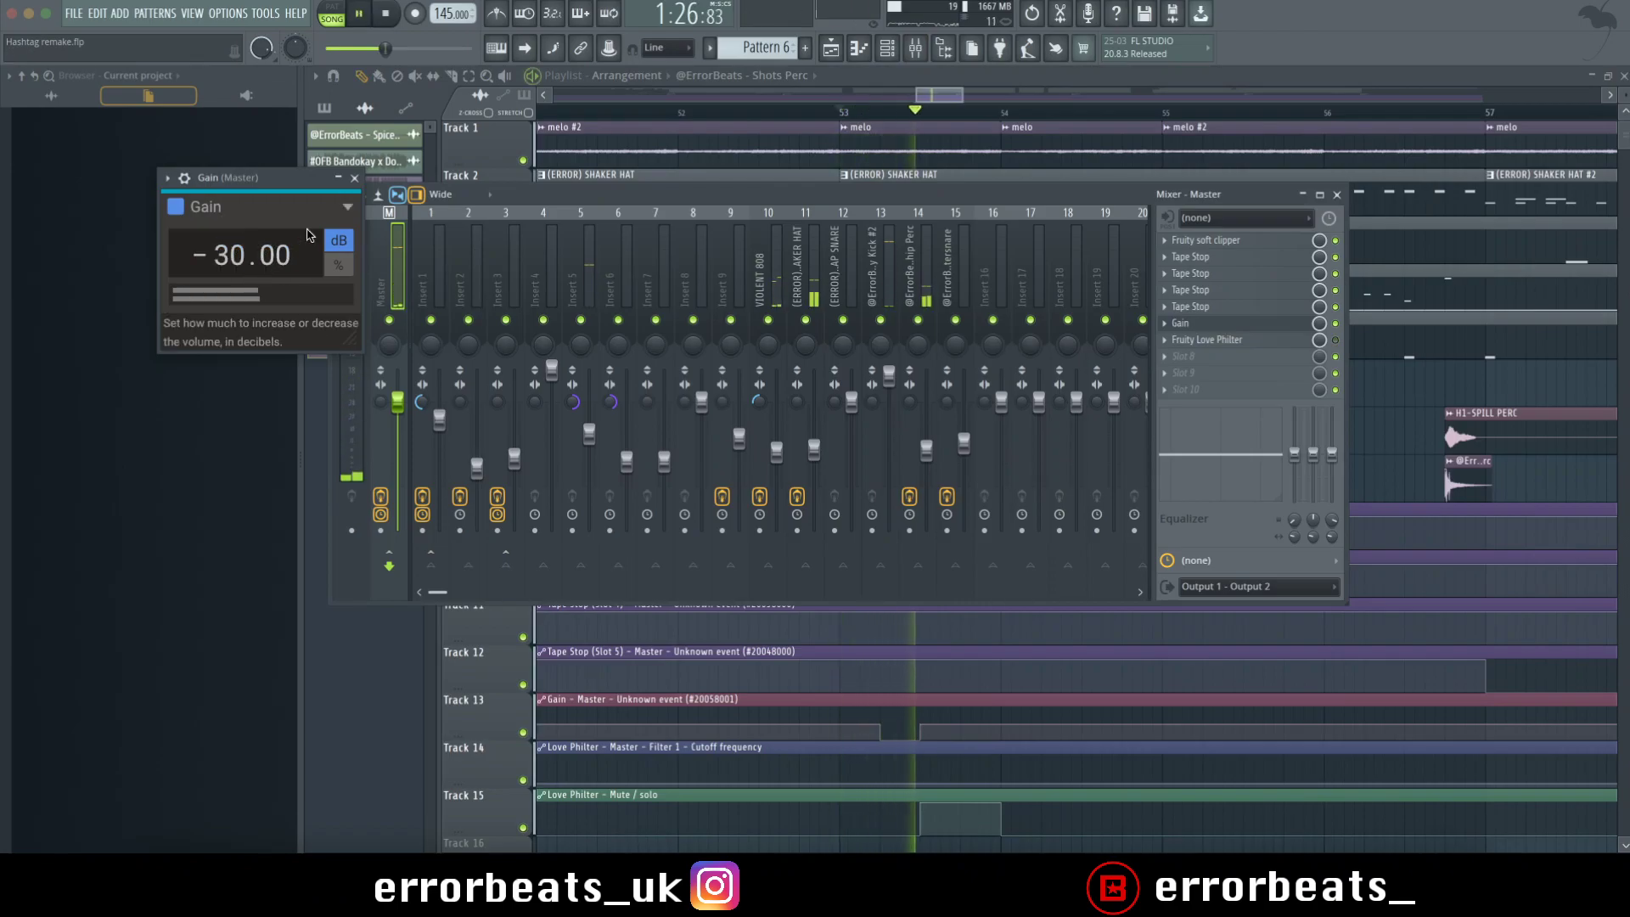
pyautogui.press('space')
pyautogui.press('Escape')
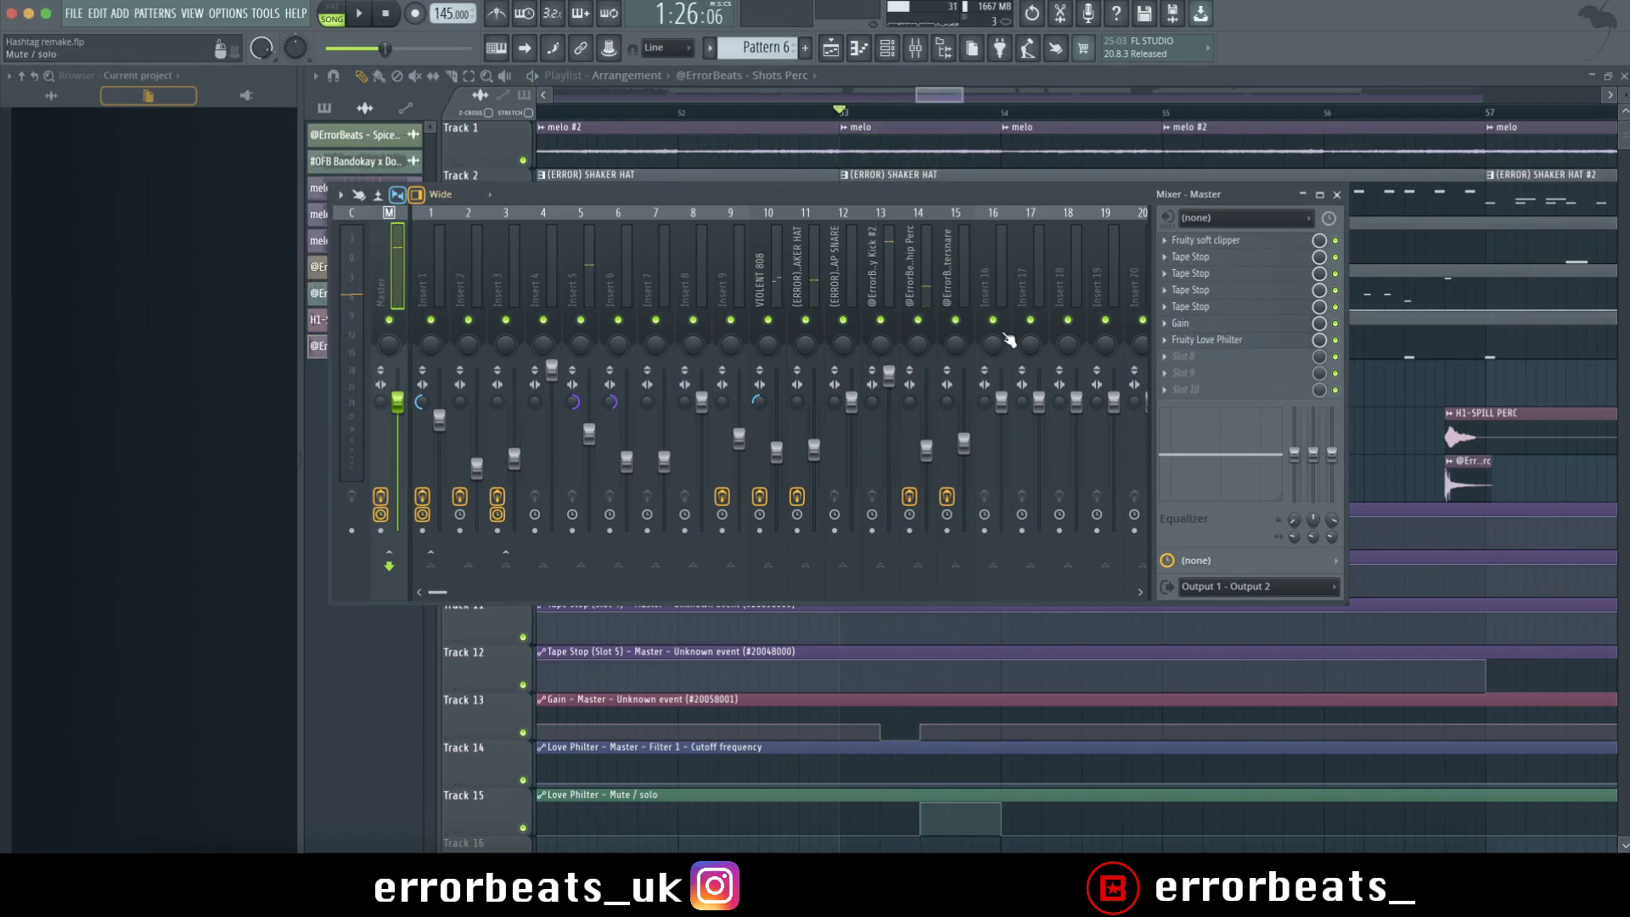
# Inspect Fruity Love Philter on the Master track while playing from bar 53, then close the effect and the mixer
pyautogui.click(1219, 341)
pyautogui.press('space')
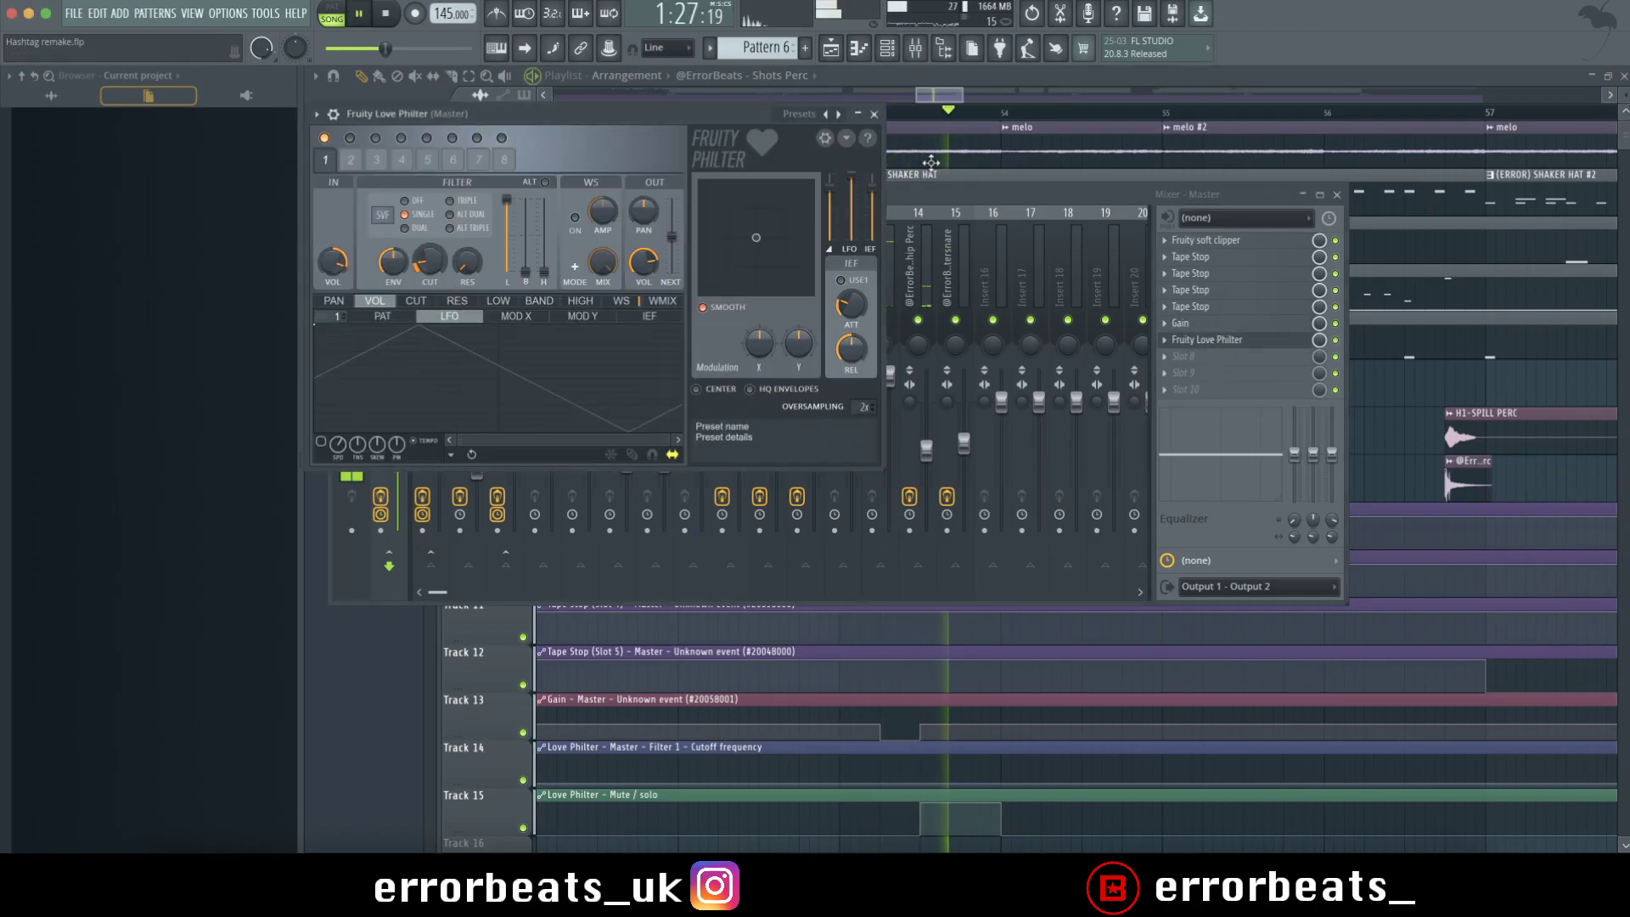
pyautogui.press('space')
pyautogui.press('Escape')
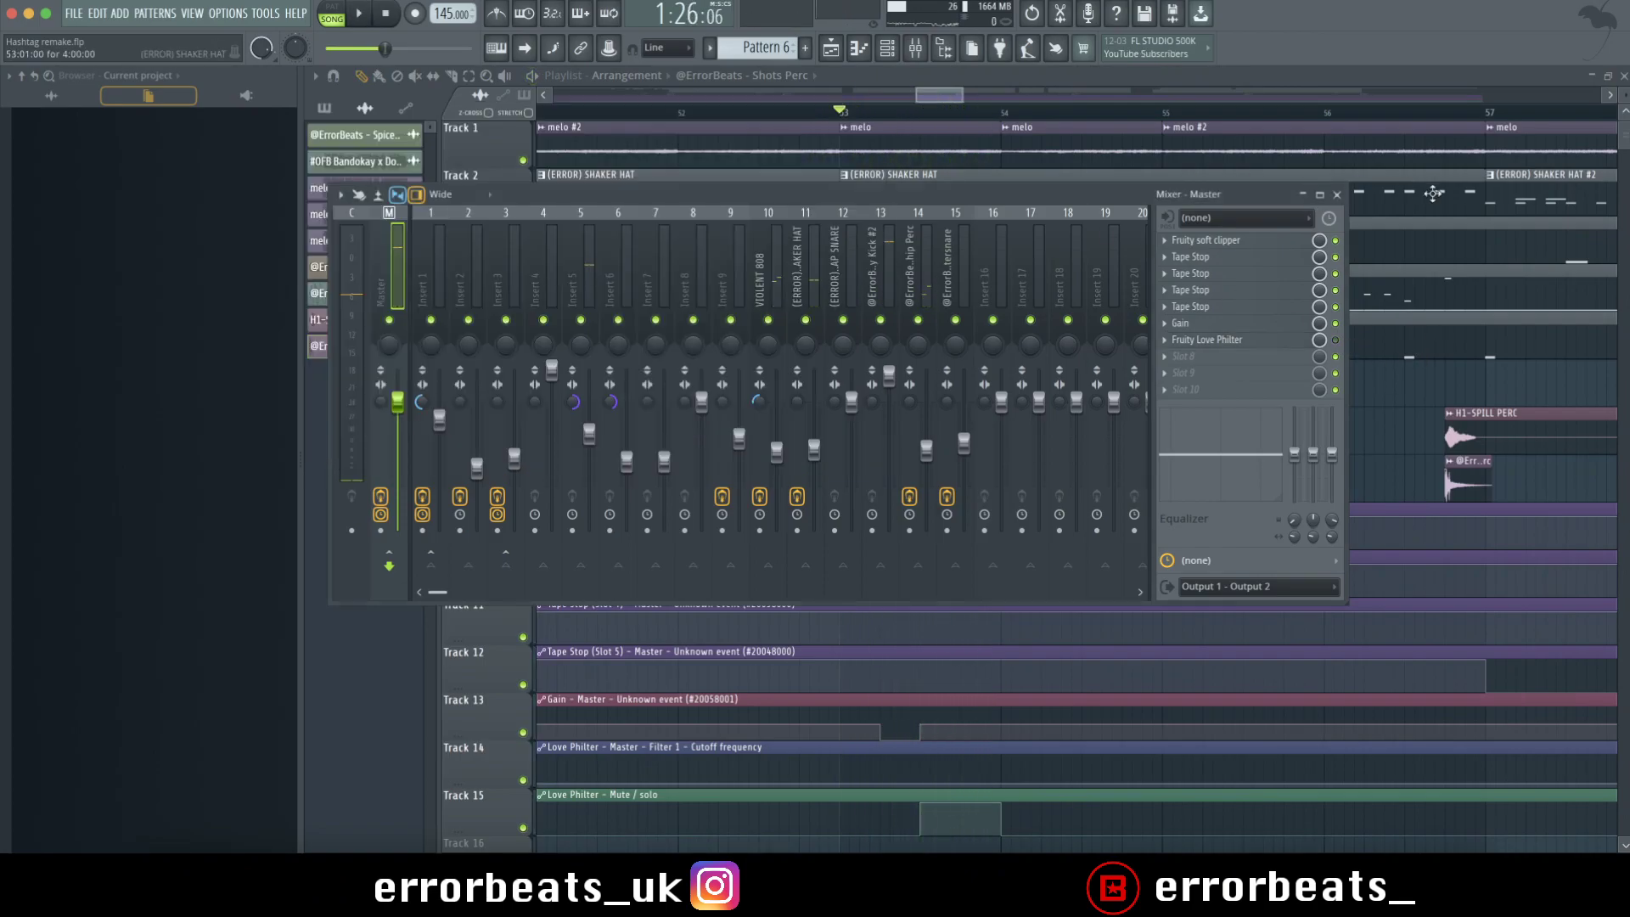
pyautogui.click(1337, 195)
# Play the passage around bar 57 and examine the Tape Stop automation on Track 12
pyautogui.scroll(-3, 1396, 128)
pyautogui.press('space')
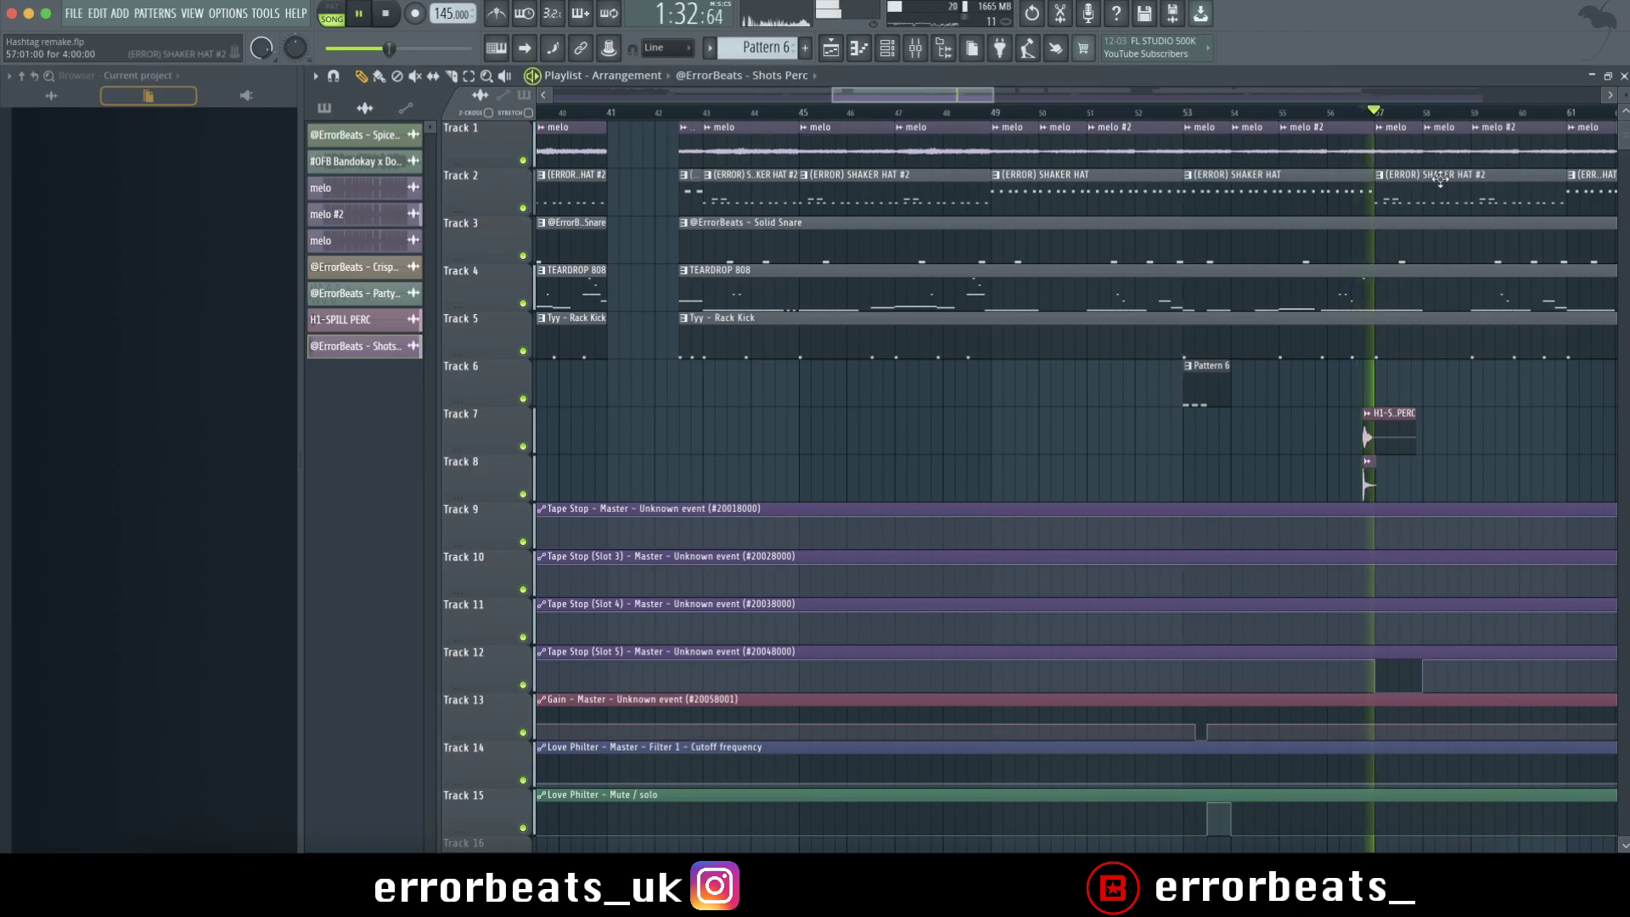
pyautogui.scroll(-5, 1364, 343)
pyautogui.scroll(5, 1364, 344)
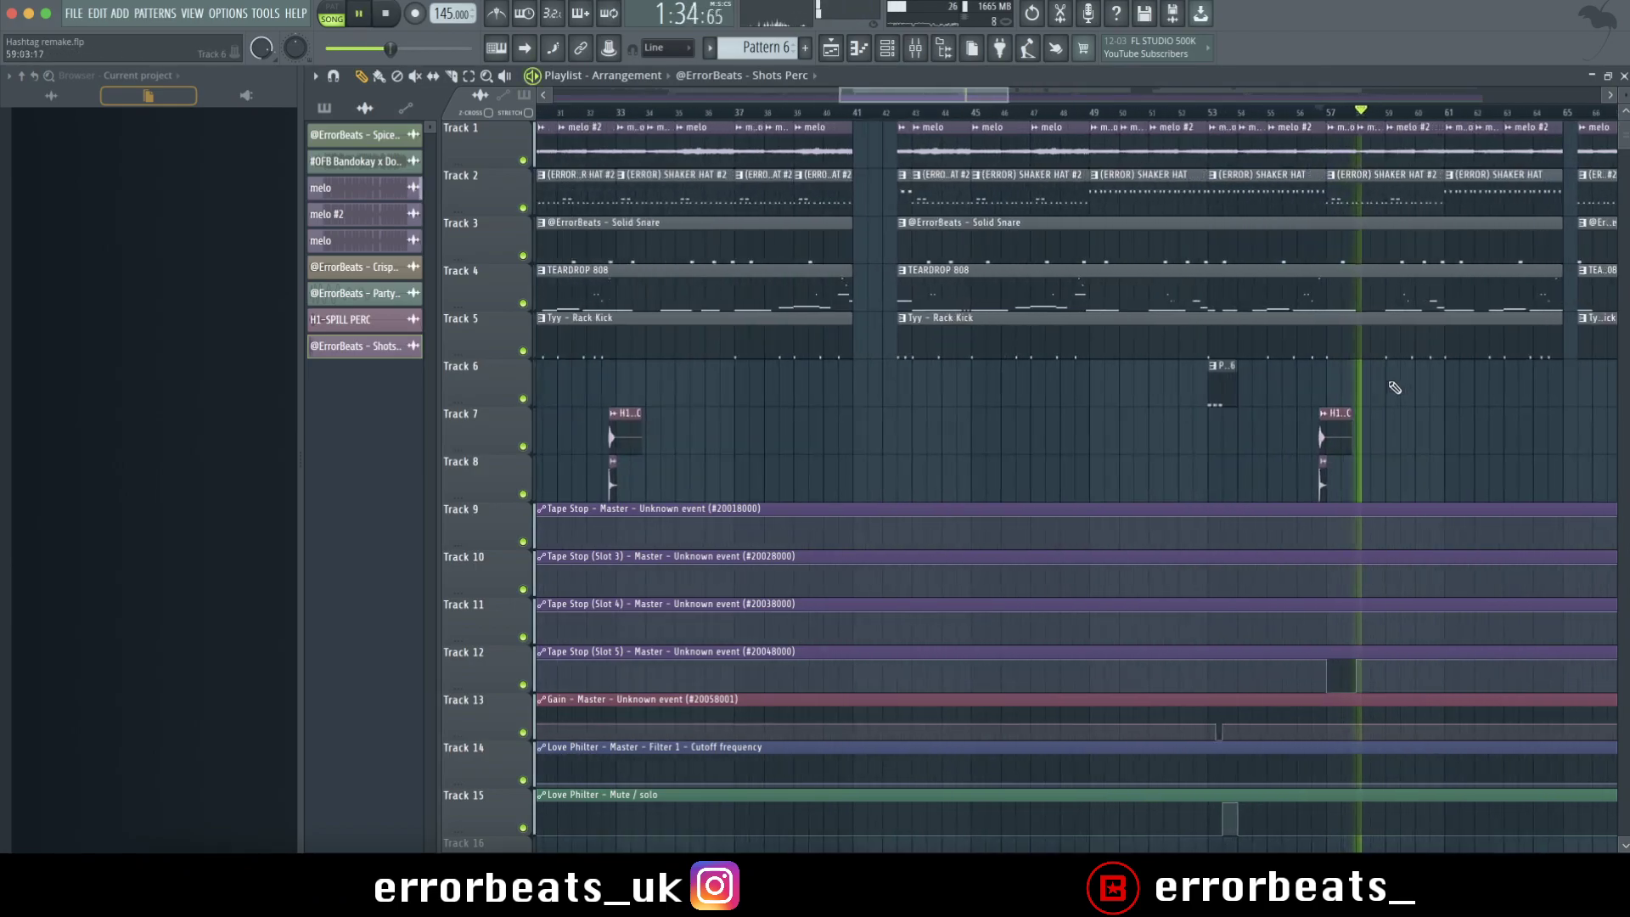
pyautogui.press('space')
pyautogui.press('space')
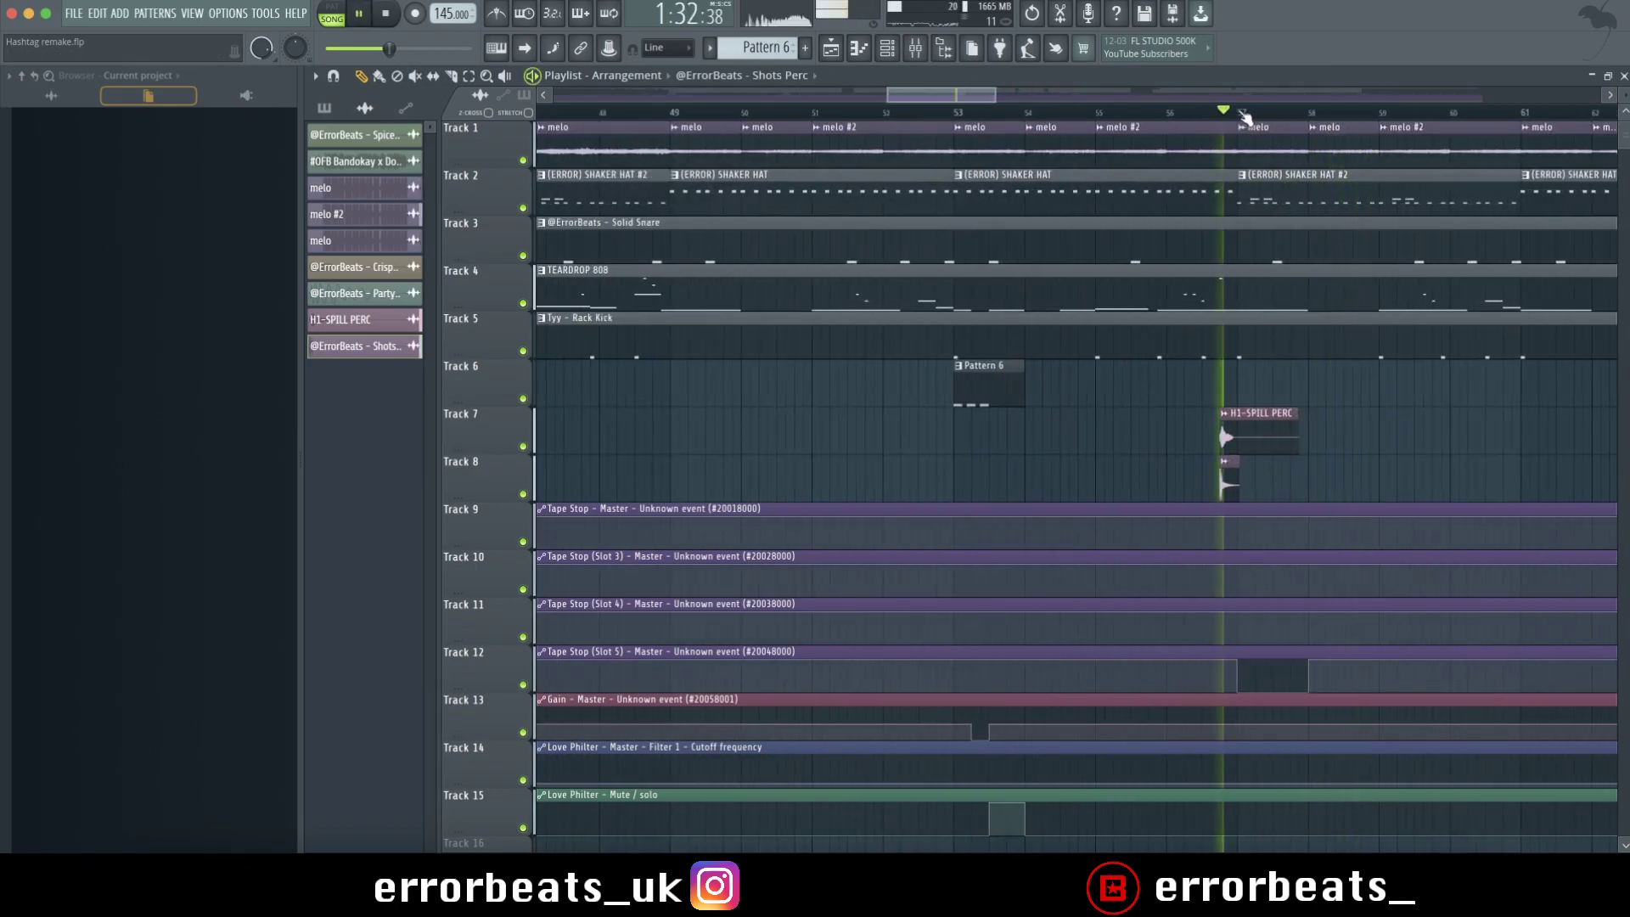
# Show the mixer and inspect the first two Tape Stop effects on the Master track
pyautogui.press('F9')
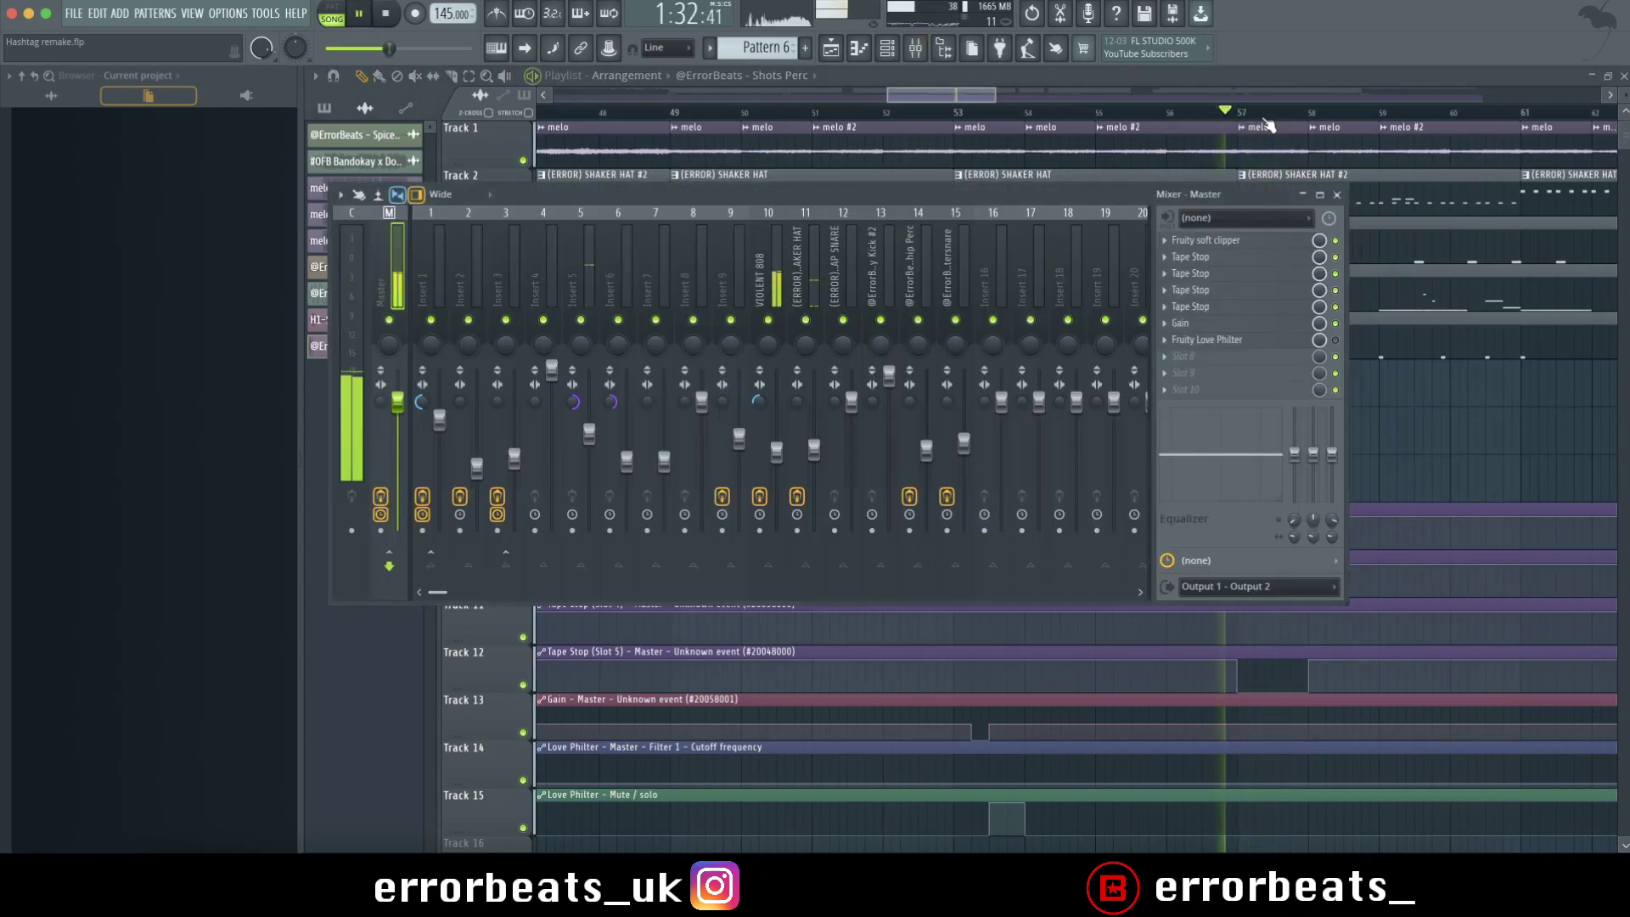
pyautogui.click(1190, 256)
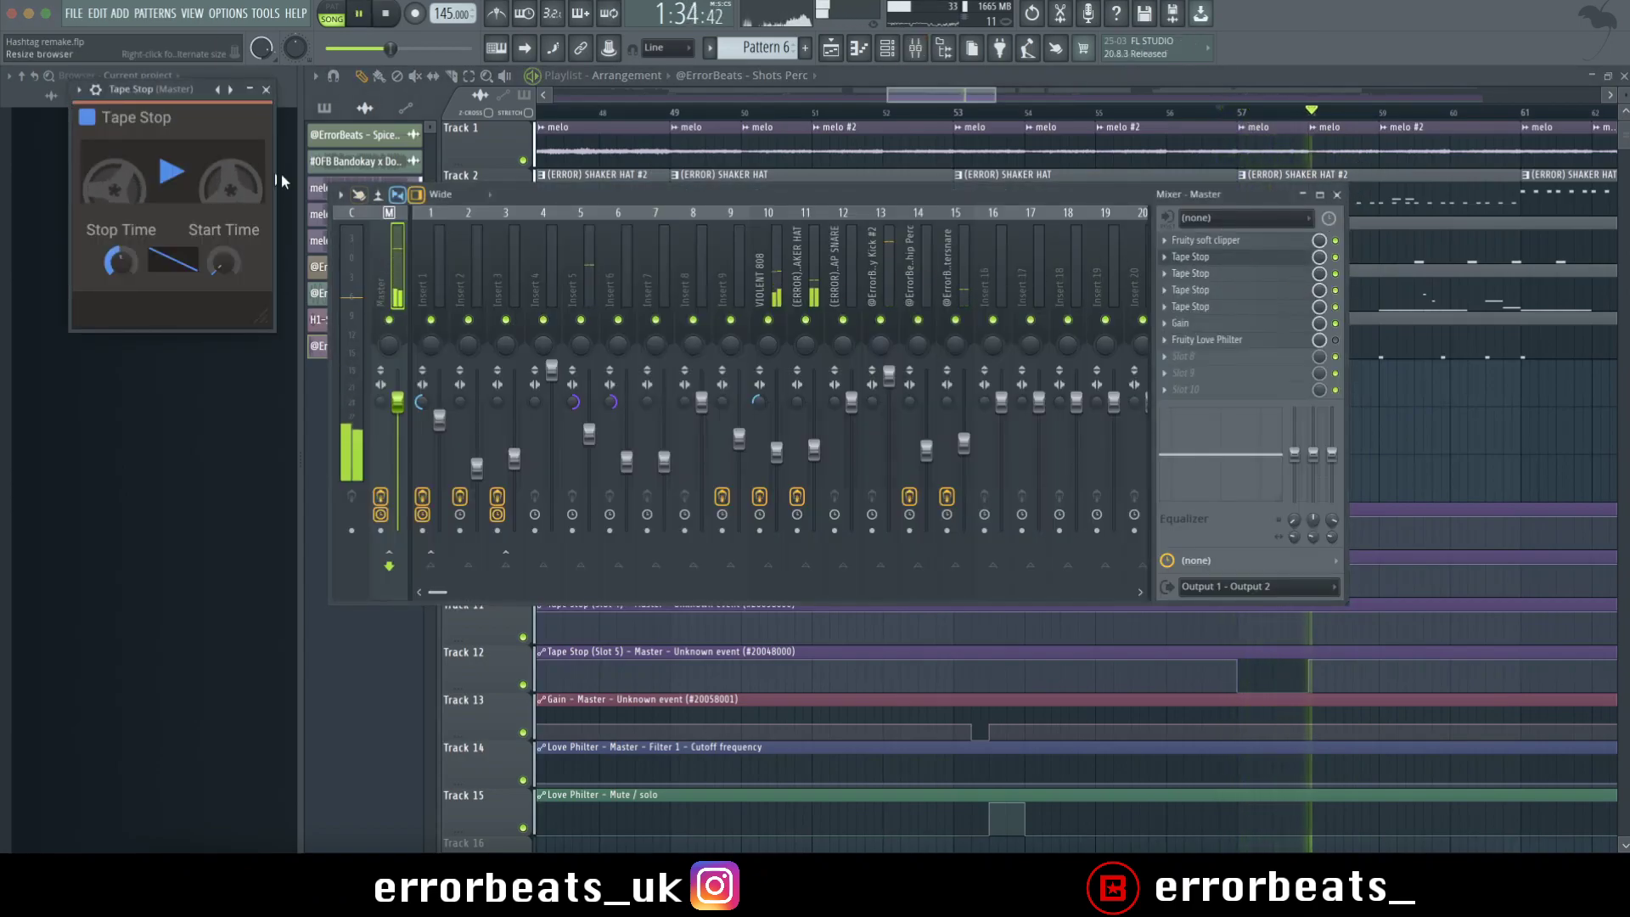
pyautogui.click(1190, 257)
pyautogui.press('space')
pyautogui.click(1190, 272)
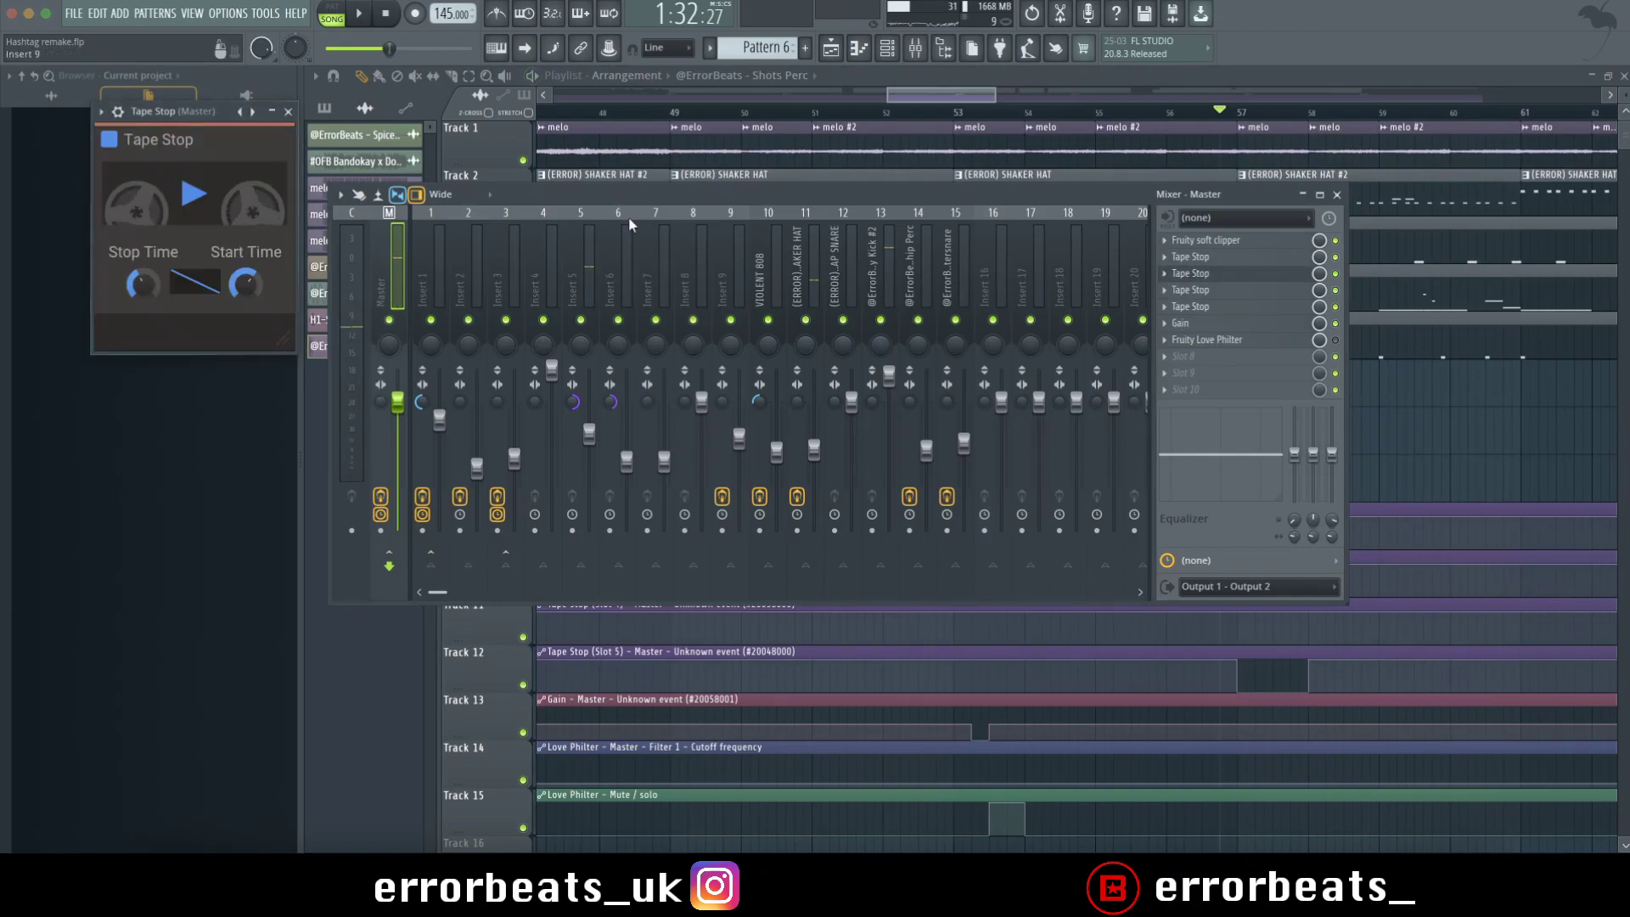
pyautogui.click(1190, 272)
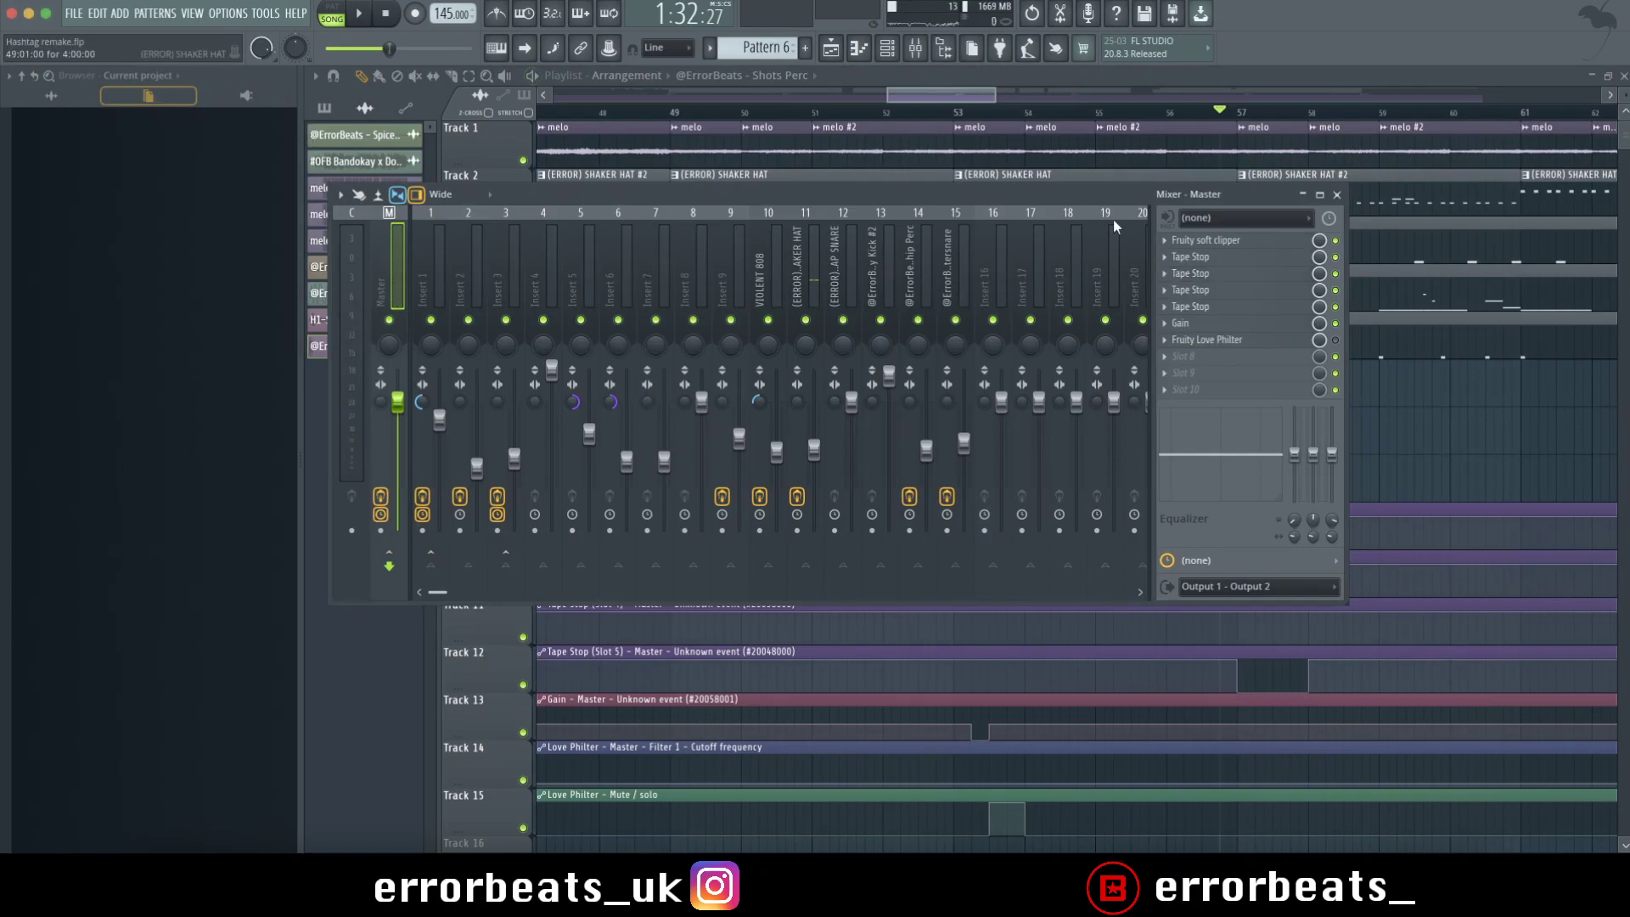
# Inspect the third and fourth Tape Stop effects on the Master track during playback from bar 57, then close the mixer
pyautogui.click(1239, 293)
pyautogui.press('space')
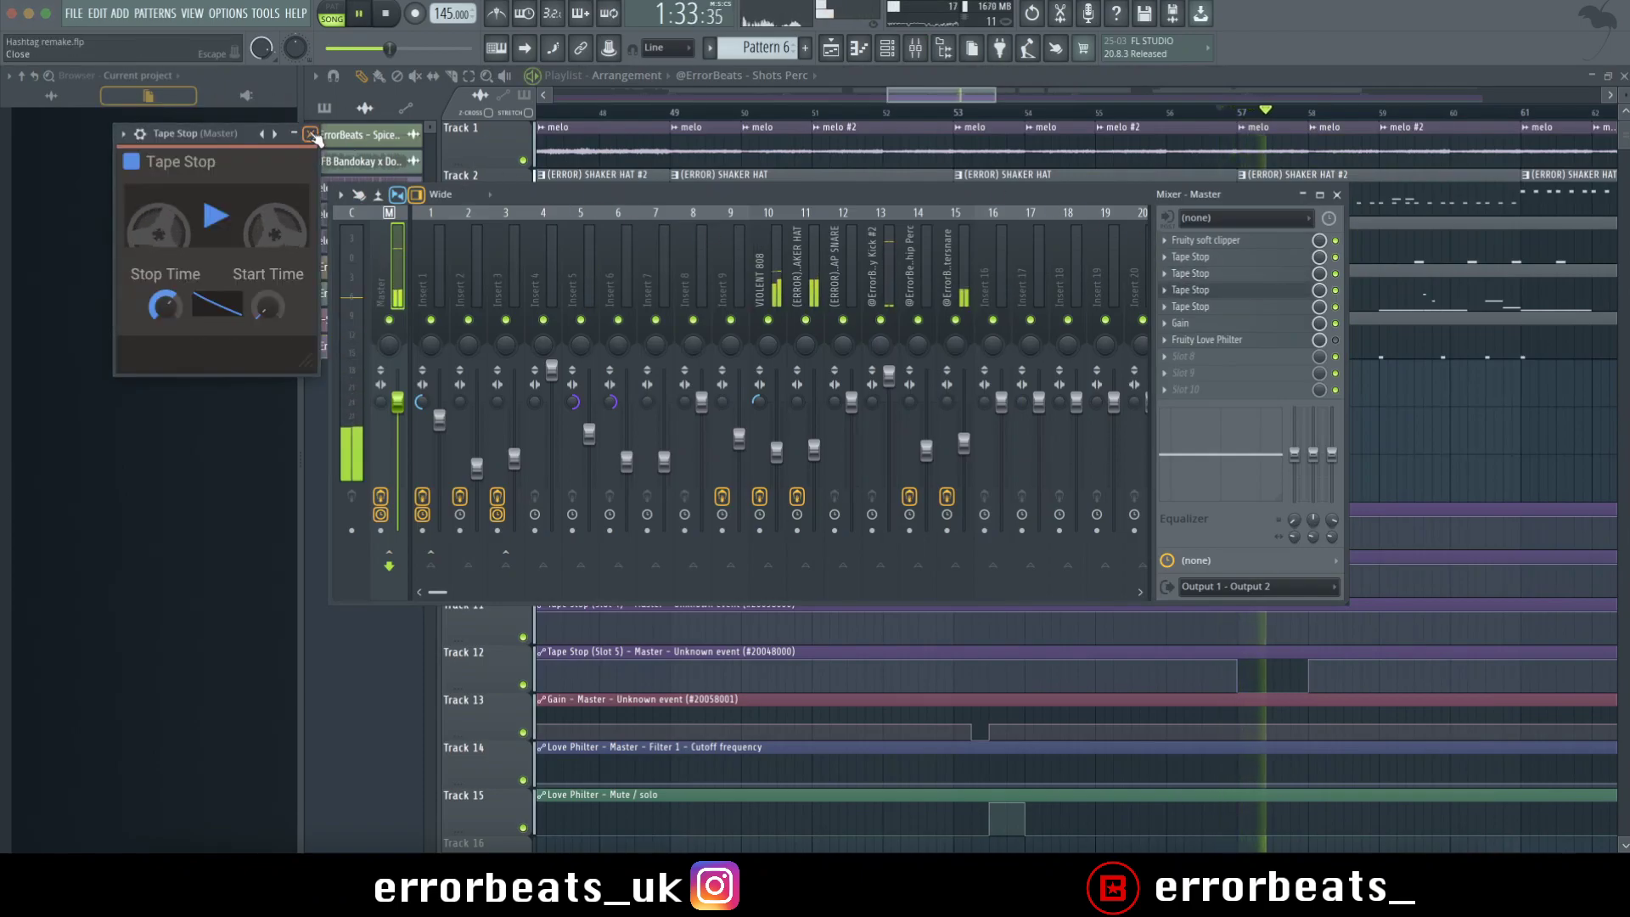
pyautogui.click(310, 134)
pyautogui.click(1190, 307)
pyautogui.press('space')
pyautogui.press('space')
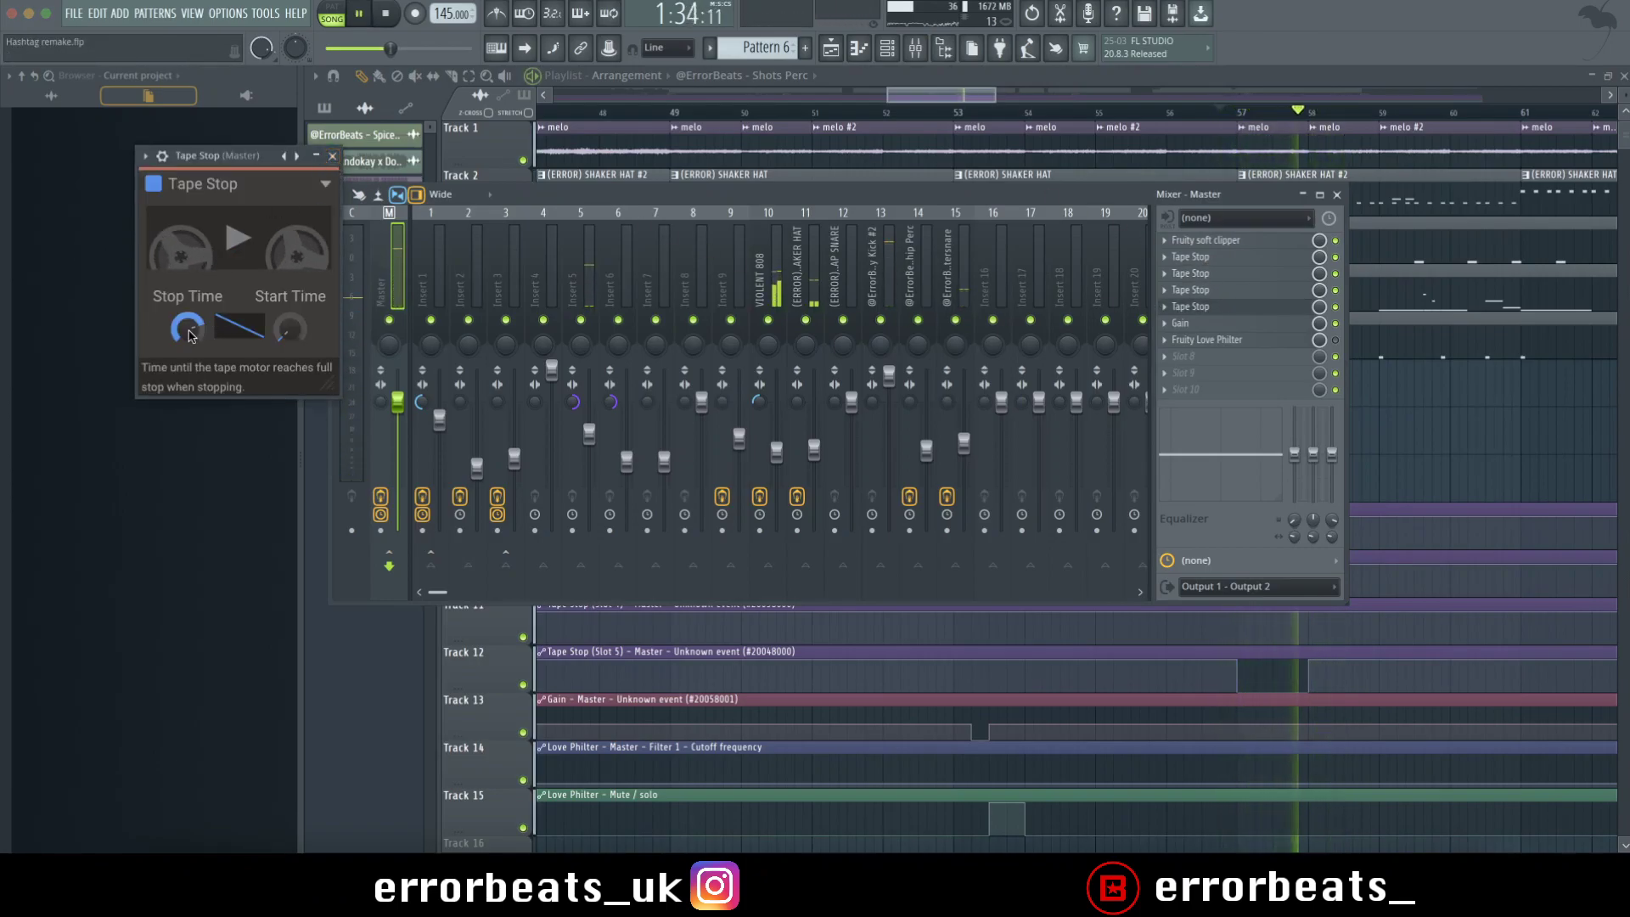
pyautogui.click(333, 156)
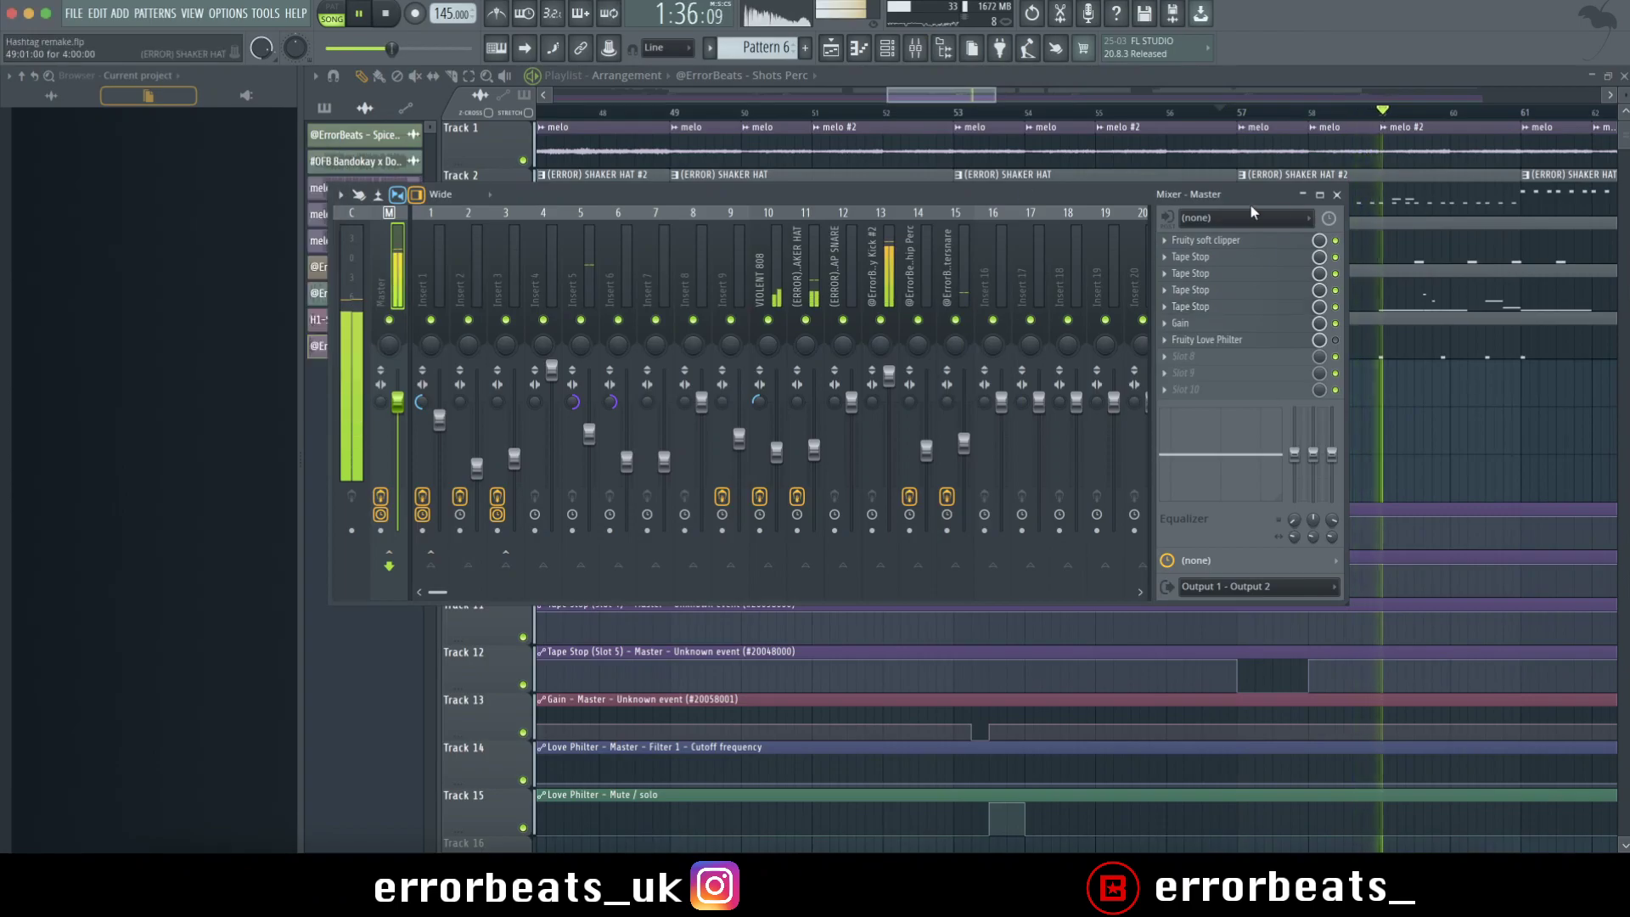
pyautogui.press('space')
pyautogui.click(1337, 194)
# Play the passage from bar 84 and examine the Tape Stop automation on Track 9
pyautogui.scroll(-5, 1330, 290)
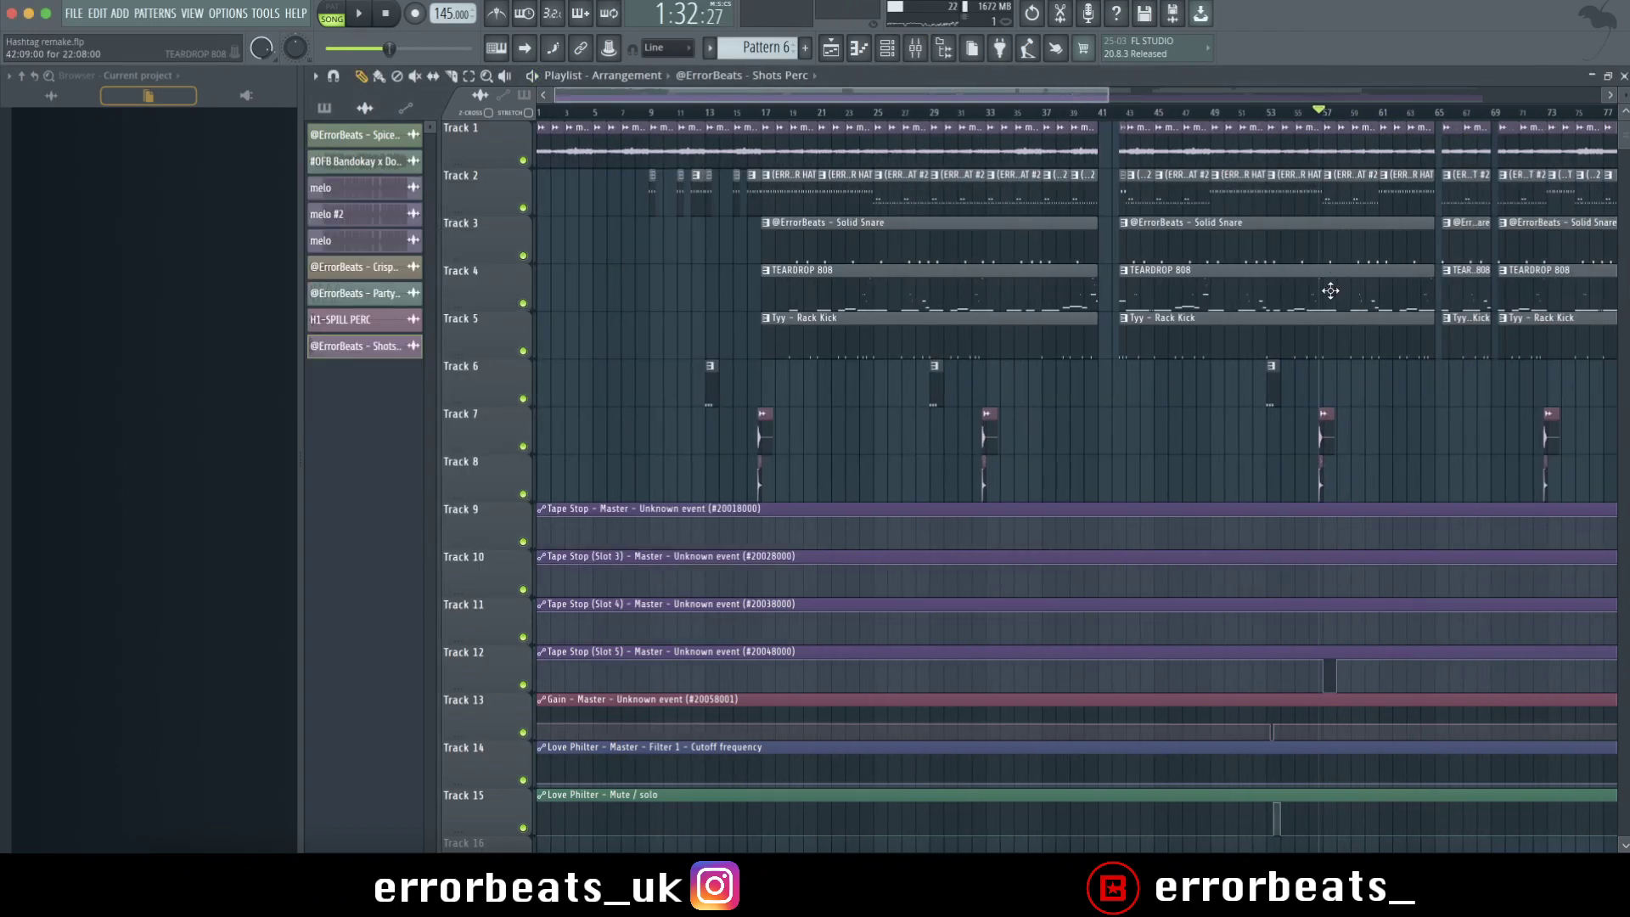
pyautogui.scroll(-4, 1330, 289)
pyautogui.scroll(-2, 1330, 289)
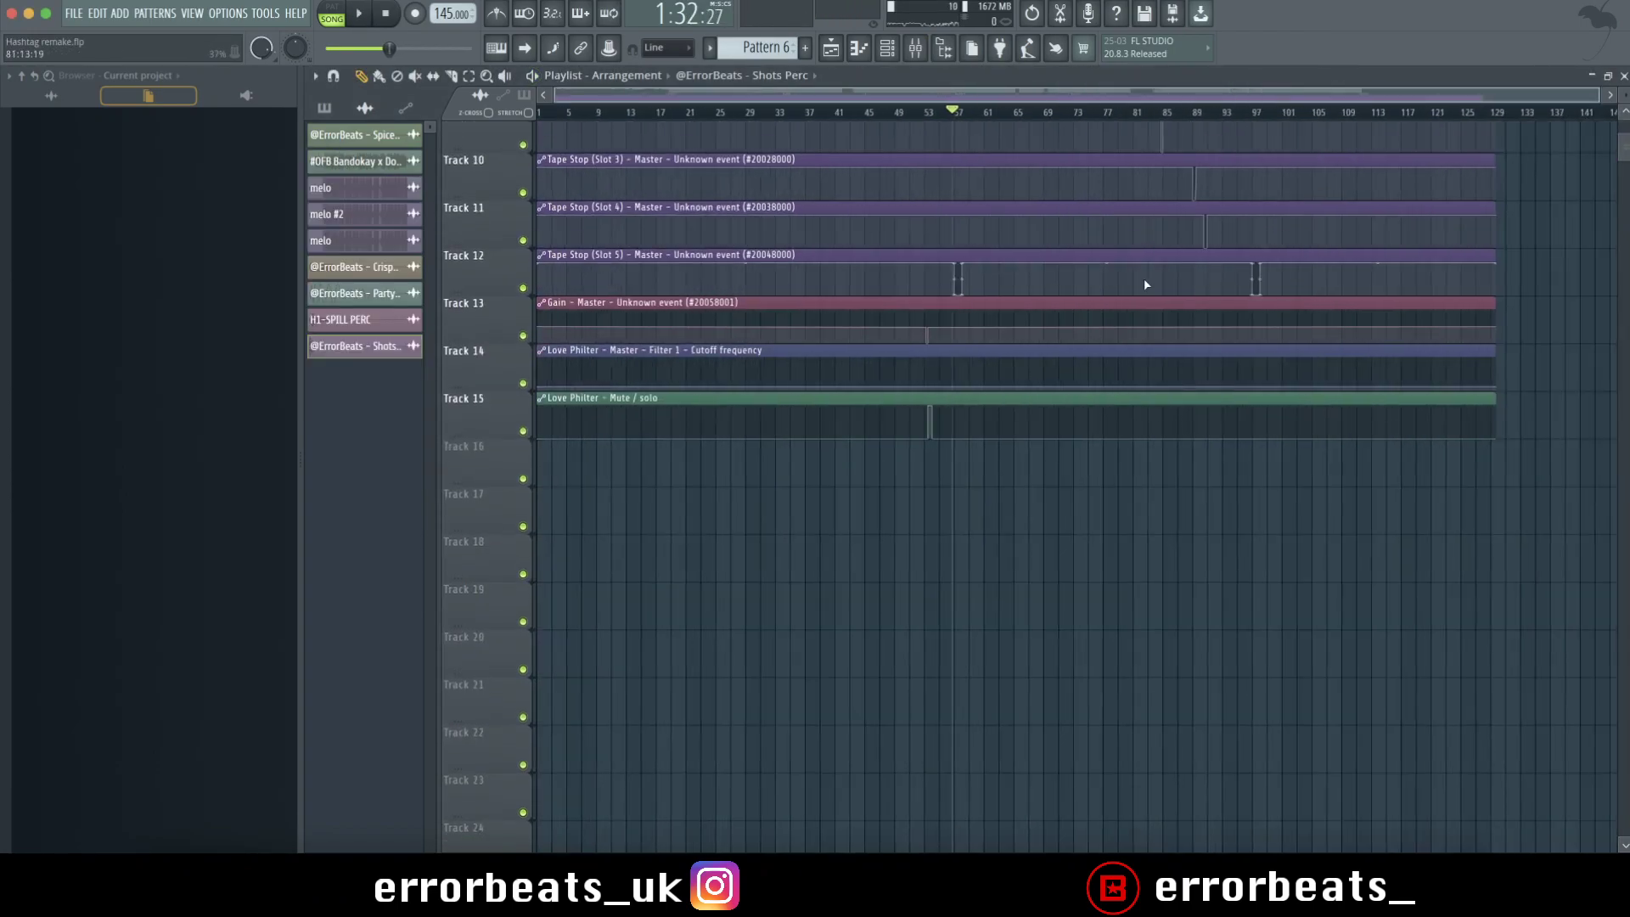
pyautogui.scroll(4, 1140, 284)
pyautogui.scroll(5, 768, 131)
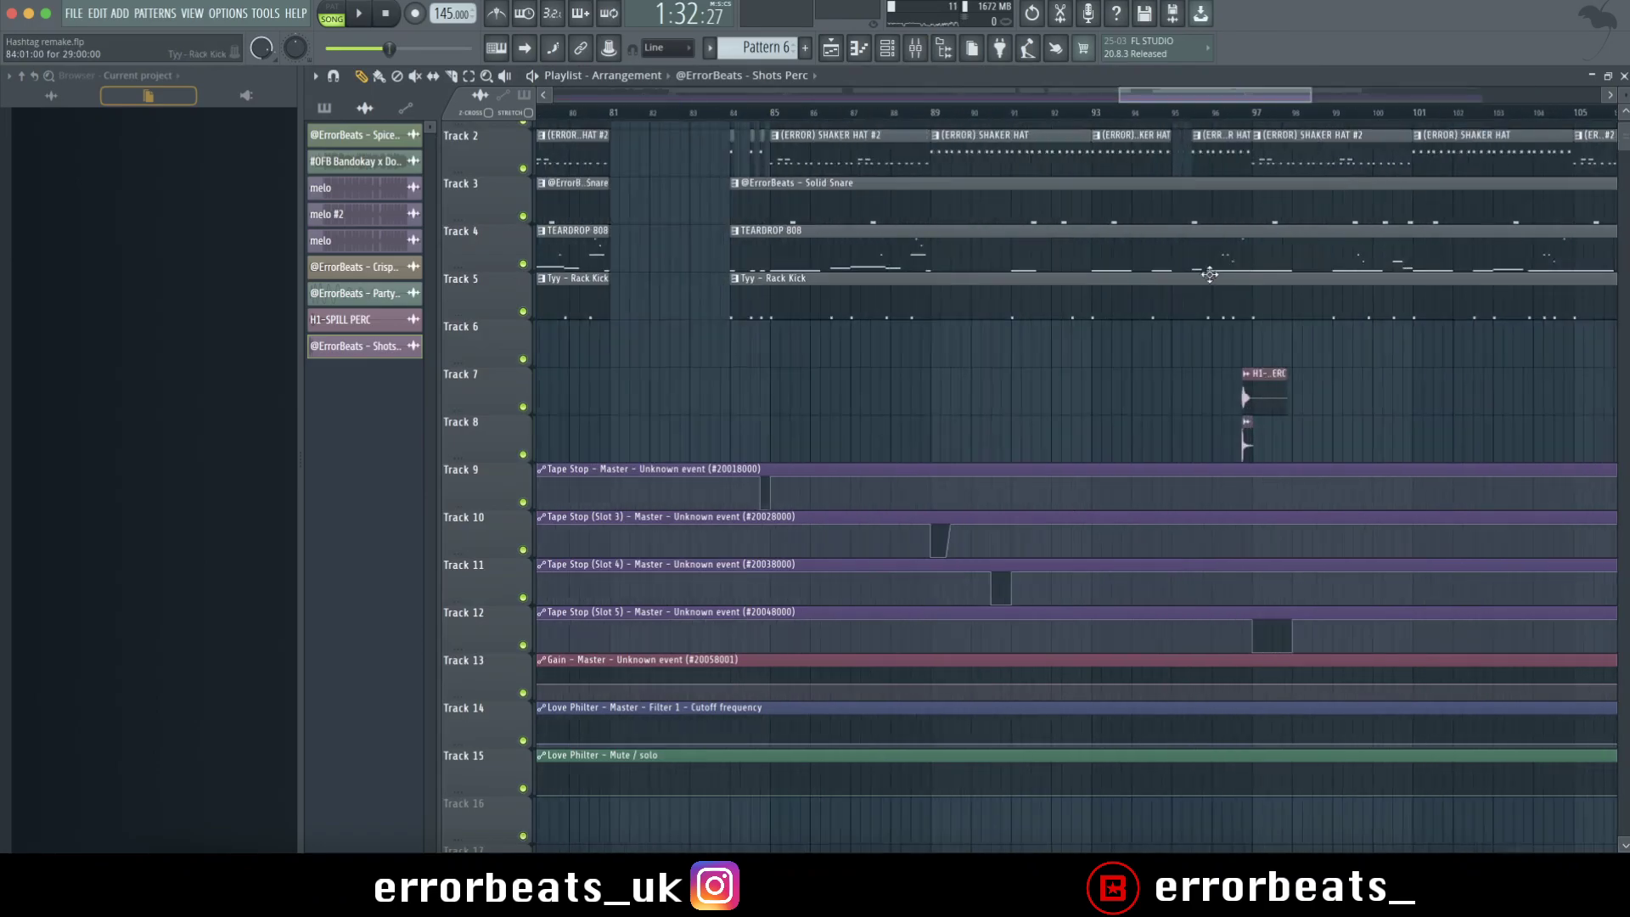
pyautogui.click(735, 119)
pyautogui.press('space')
pyautogui.scroll(4, 742, 135)
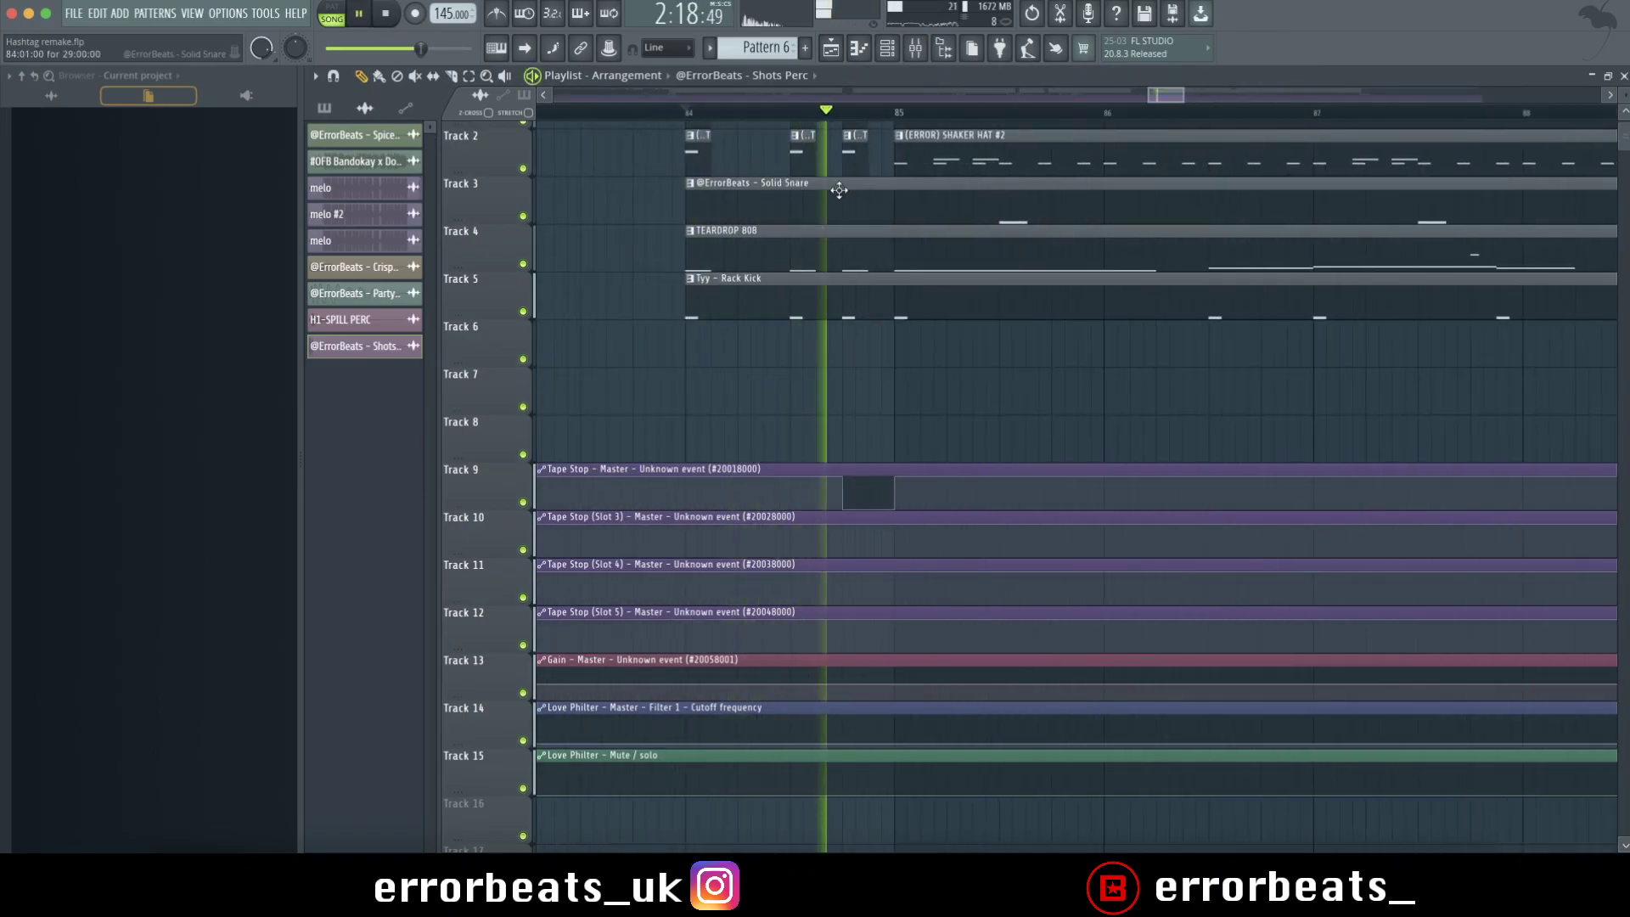
pyautogui.scroll(1, 829, 218)
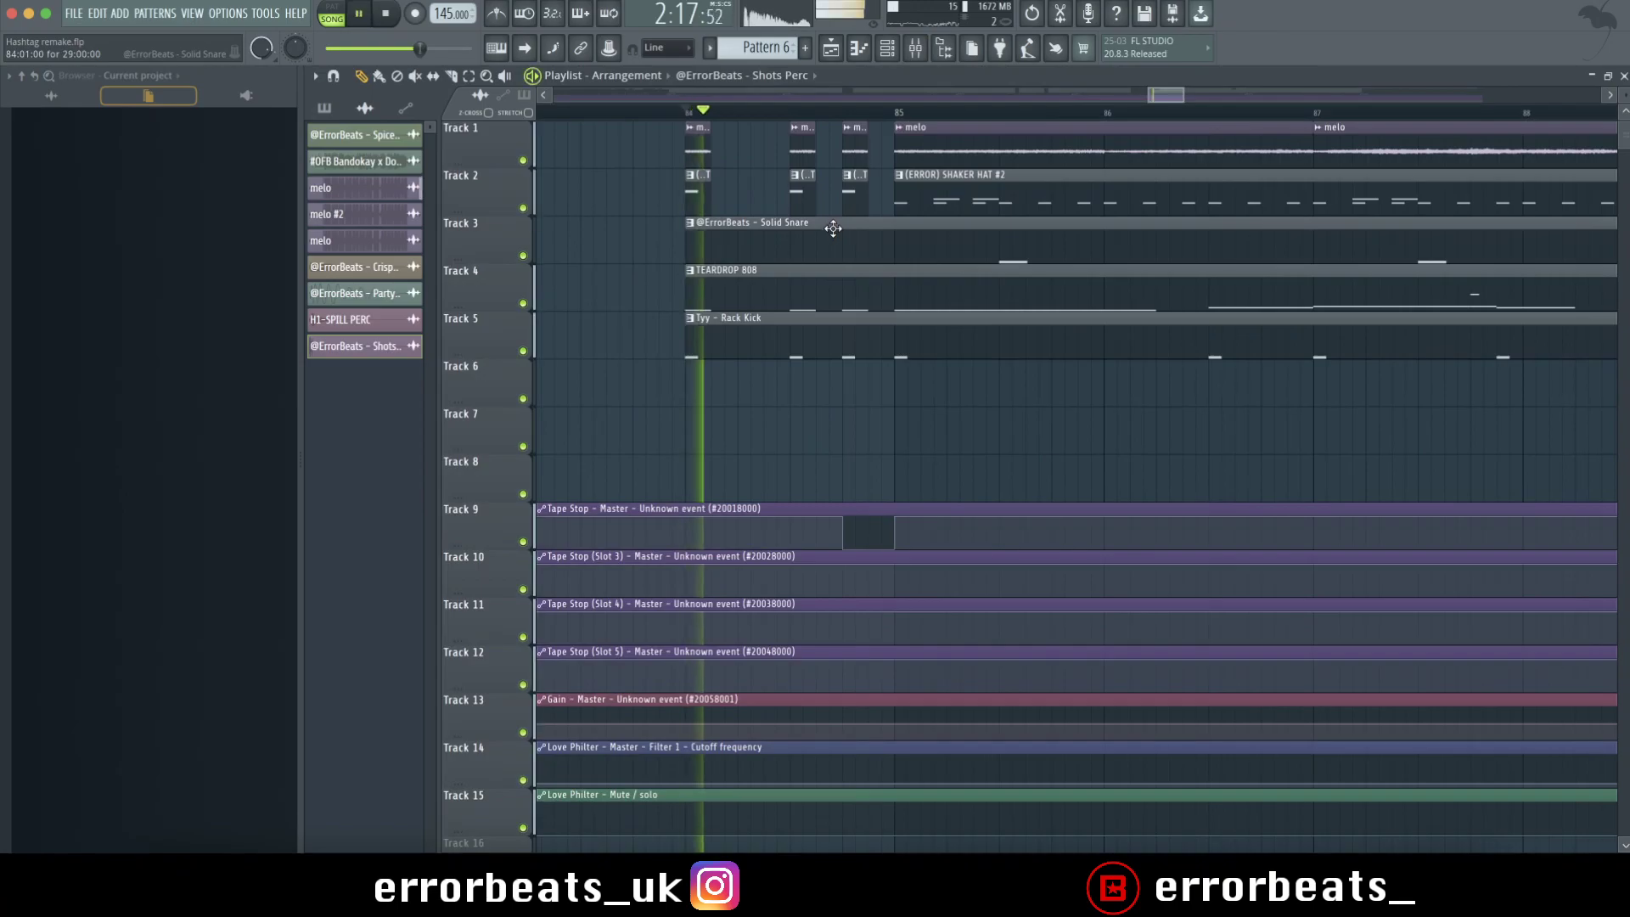
pyautogui.scroll(-5, 852, 211)
pyautogui.press('space')
# Play the passage from bar 89 and examine the Tape Stop automation on Tracks 10 and 11
pyautogui.click(1015, 118)
pyautogui.press('space')
pyautogui.scroll(2, 1001, 126)
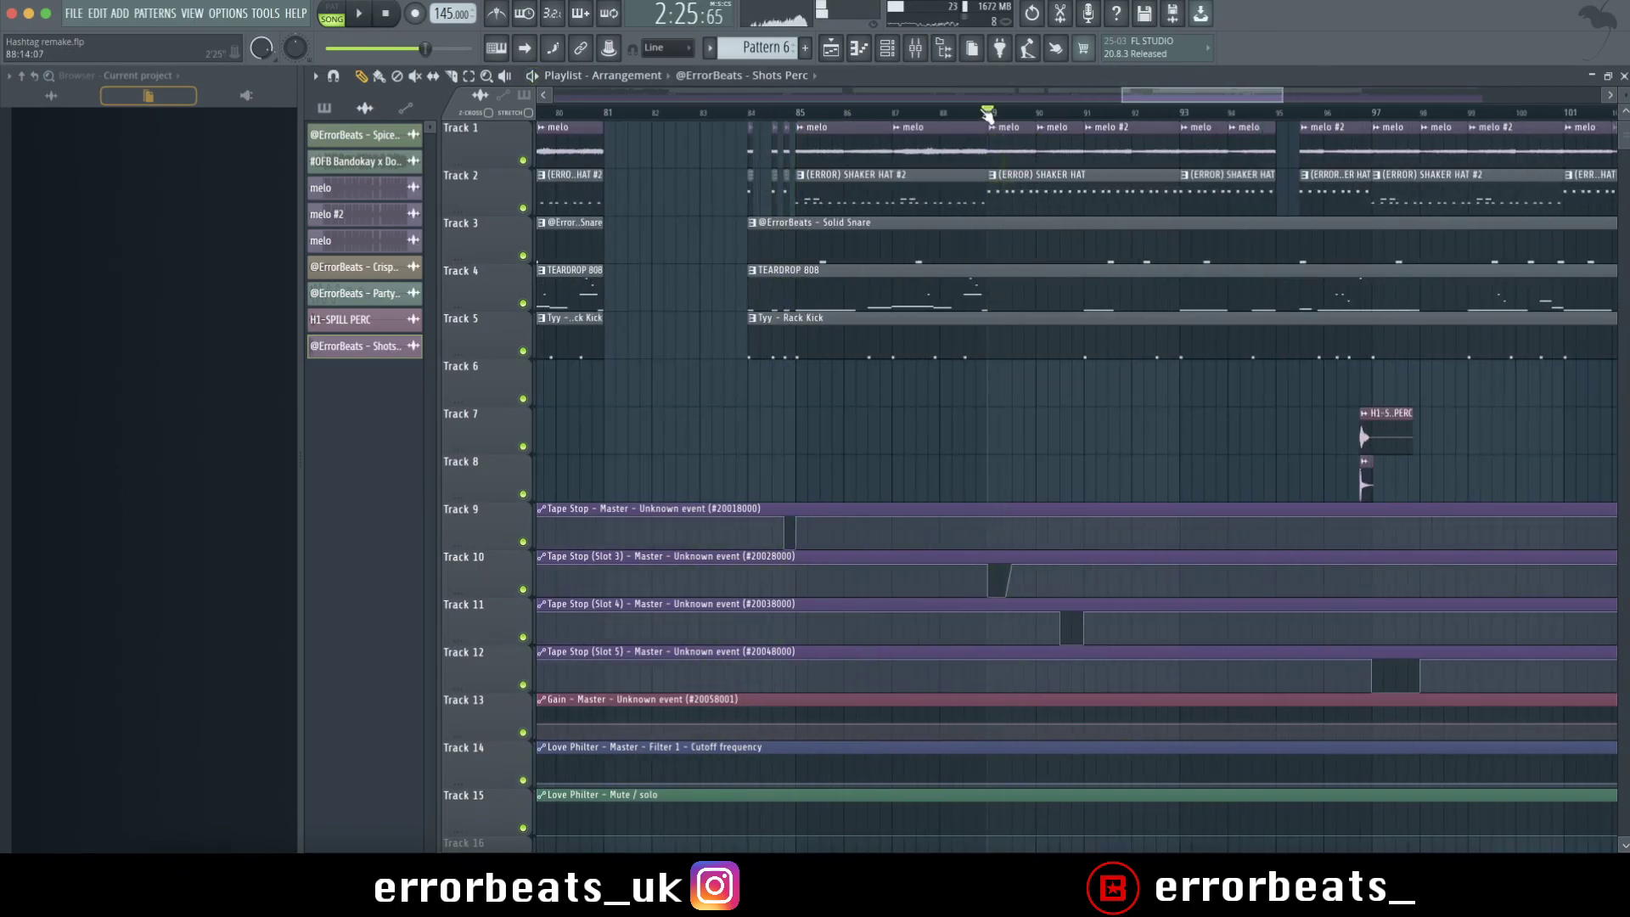
pyautogui.scroll(2, 993, 145)
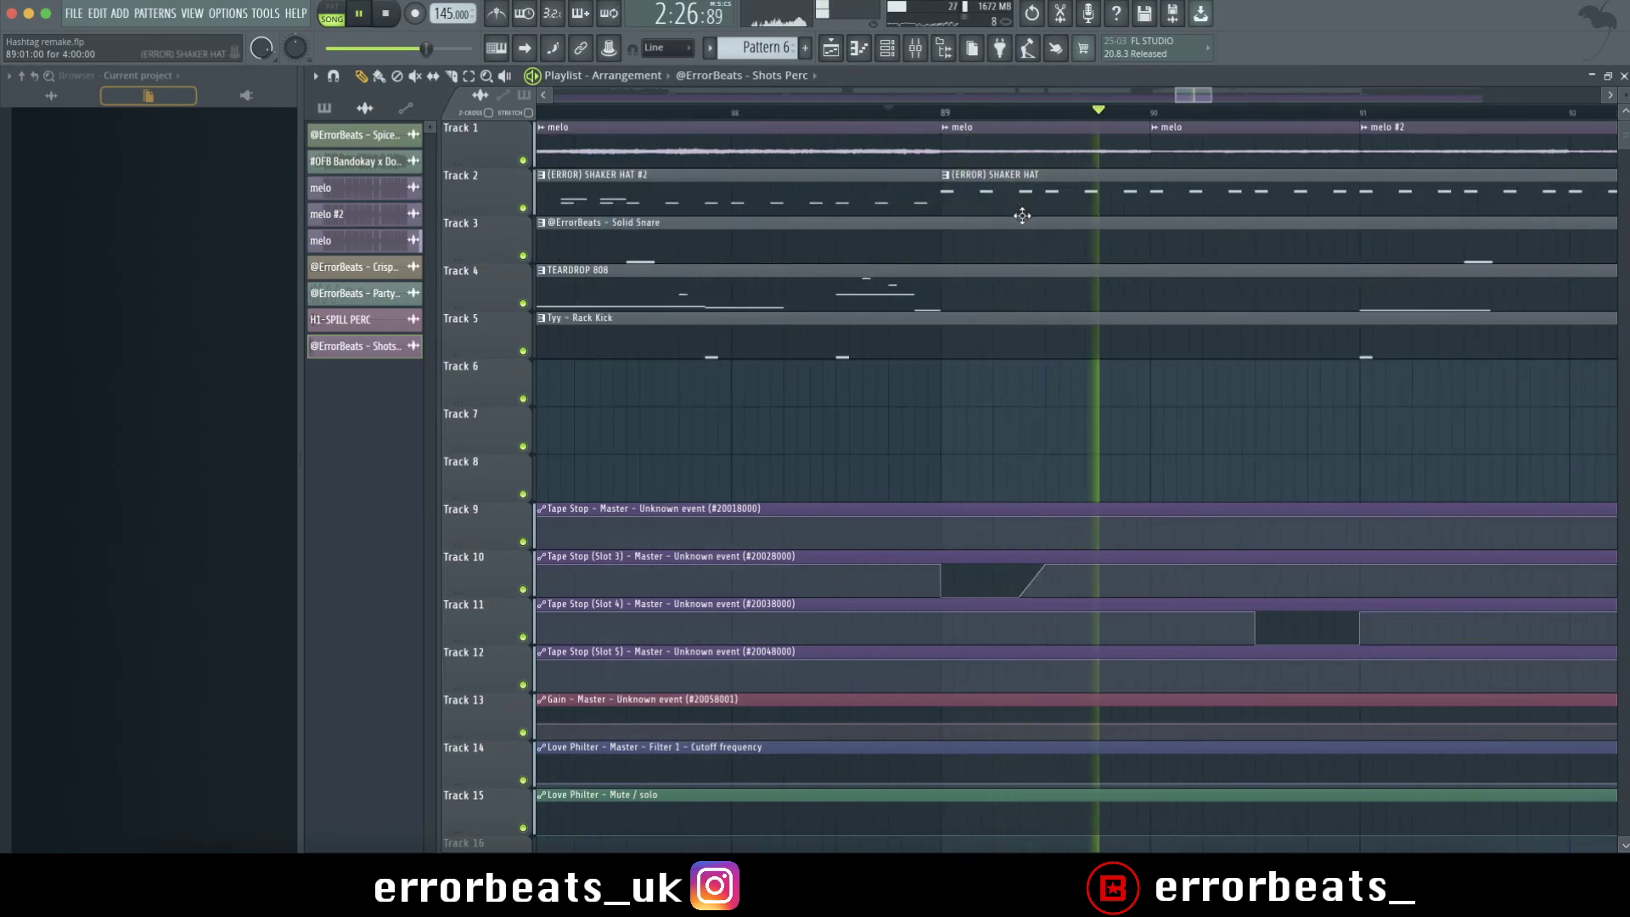
pyautogui.scroll(-3, 1022, 215)
pyautogui.scroll(3, 1022, 216)
pyautogui.scroll(-2, 1242, 252)
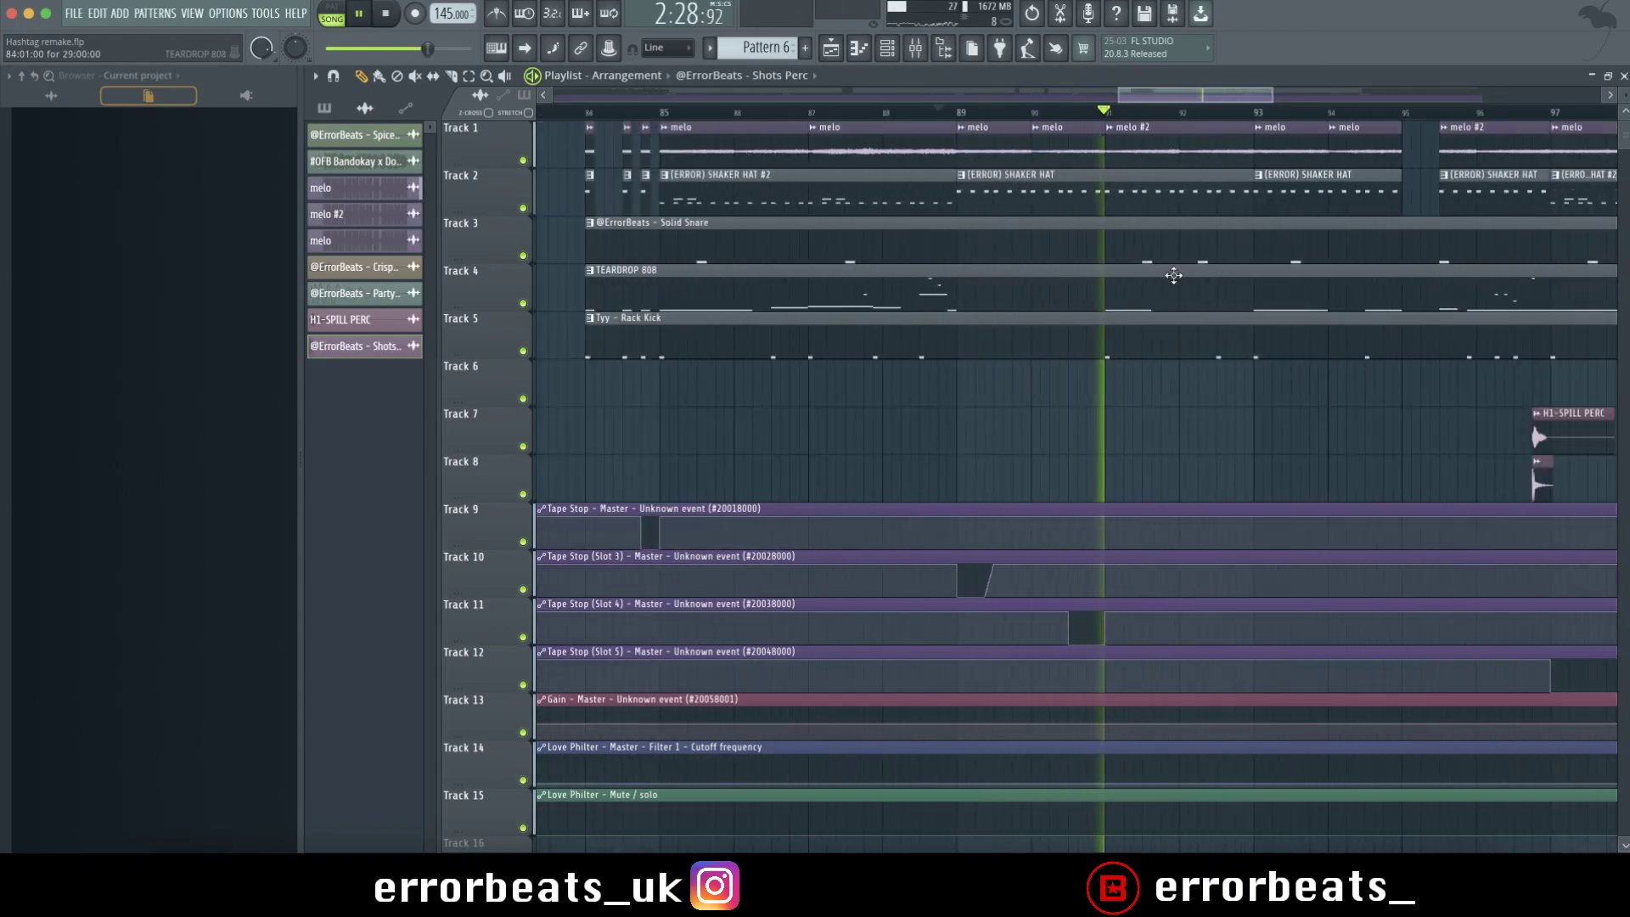
pyautogui.press('space')
# Show the channel rack filtered to the Unsorted channels
pyautogui.scroll(-5, 1242, 252)
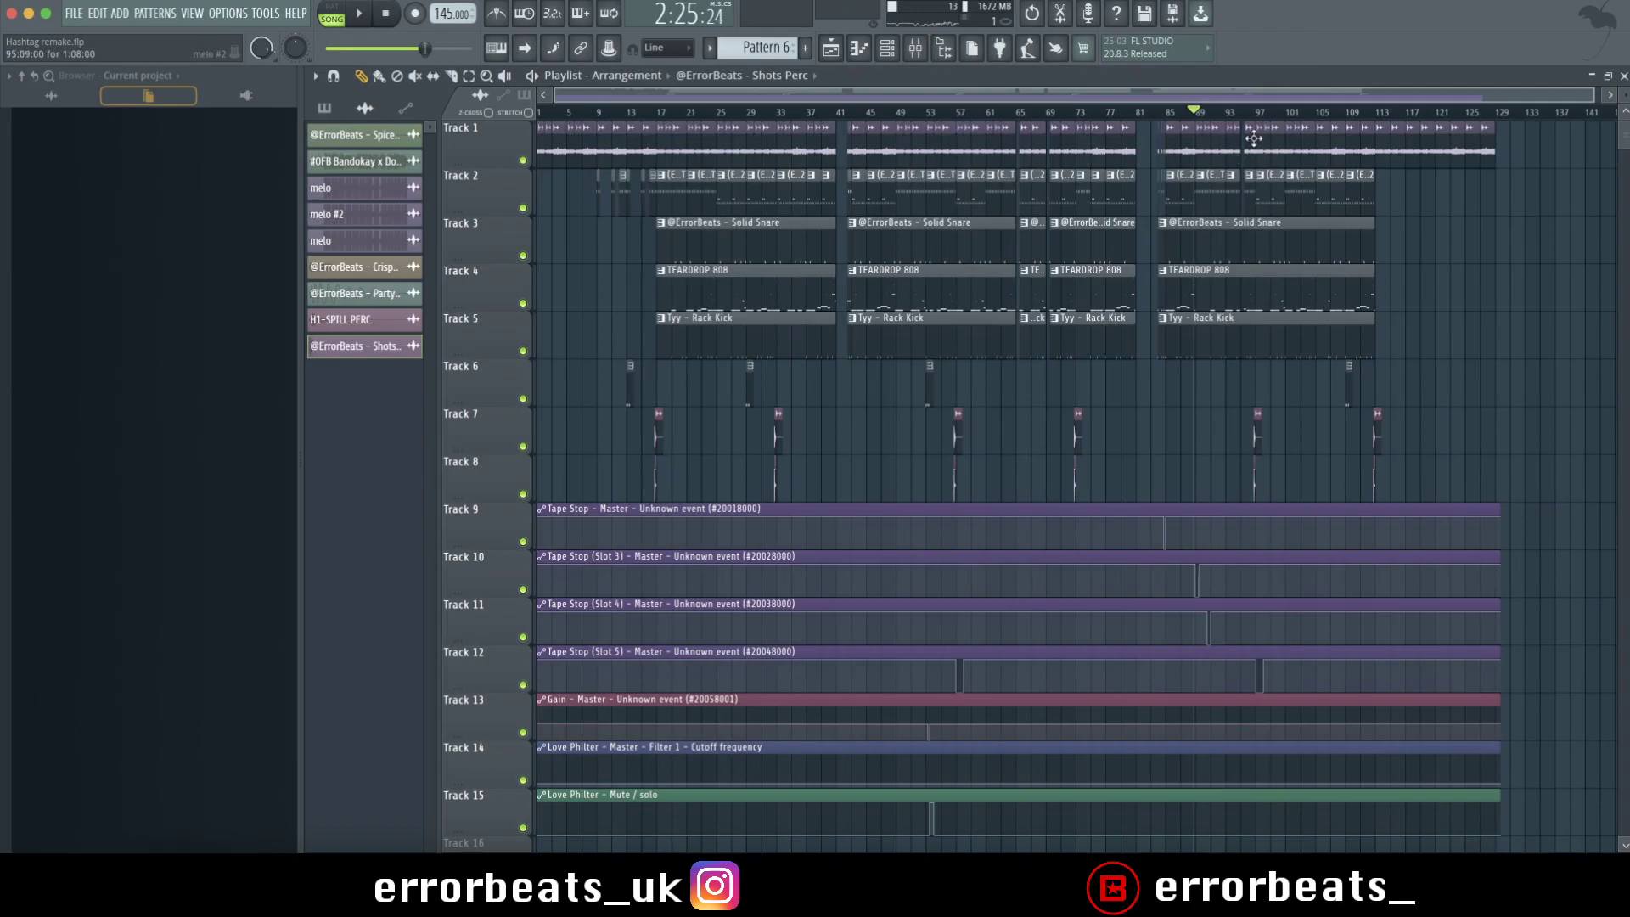
pyautogui.scroll(-2, 1116, 249)
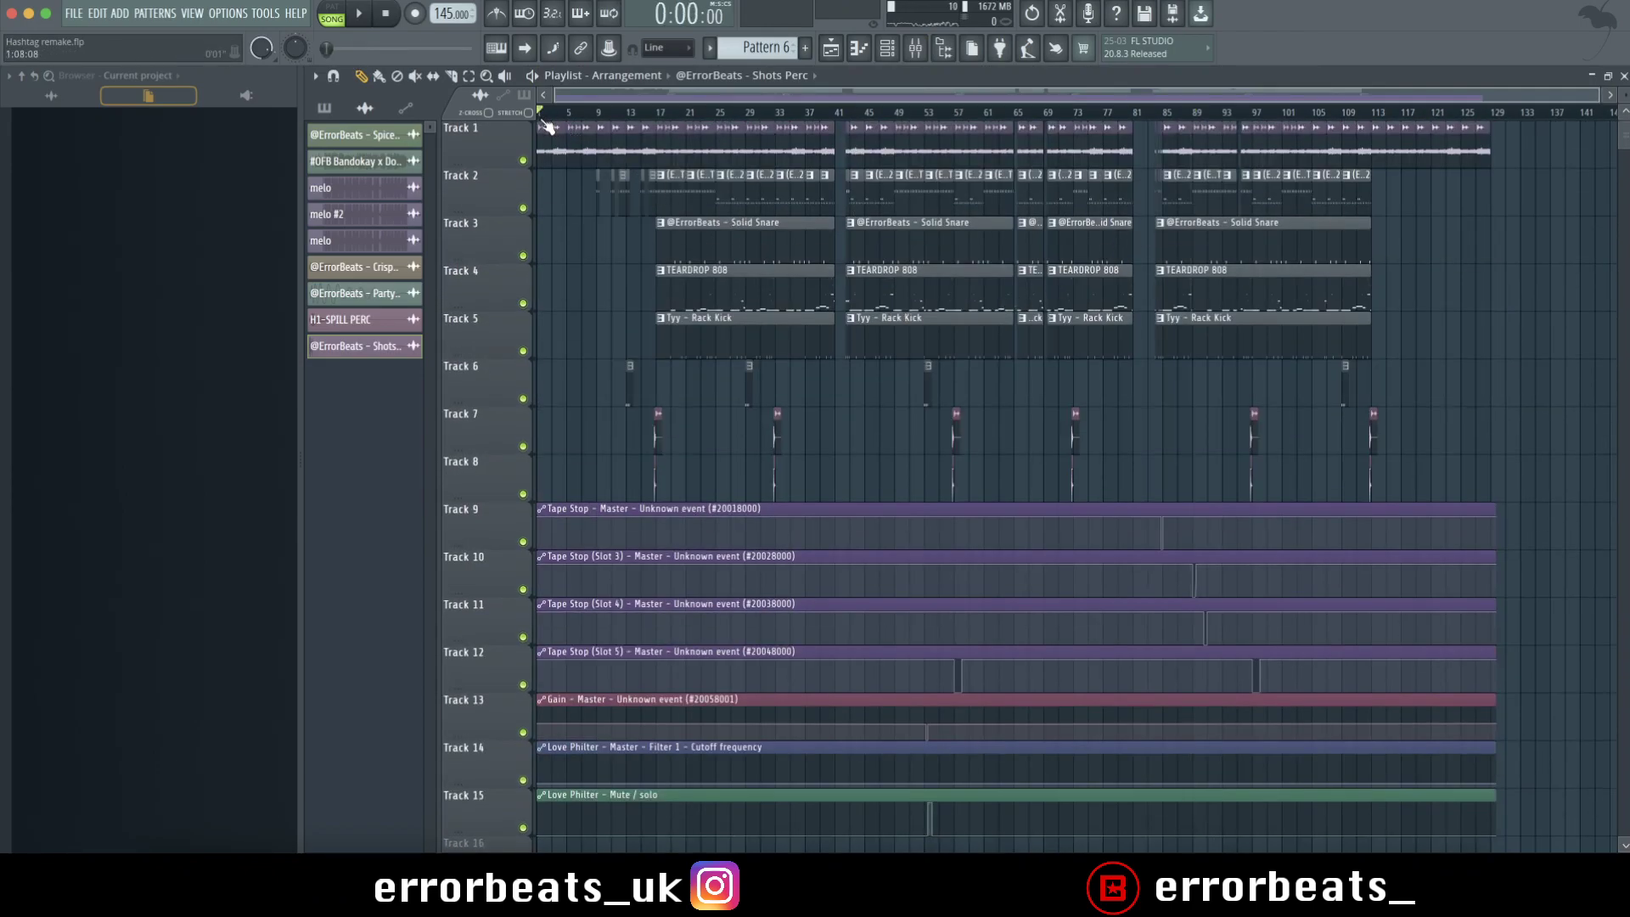
pyautogui.press('F6')
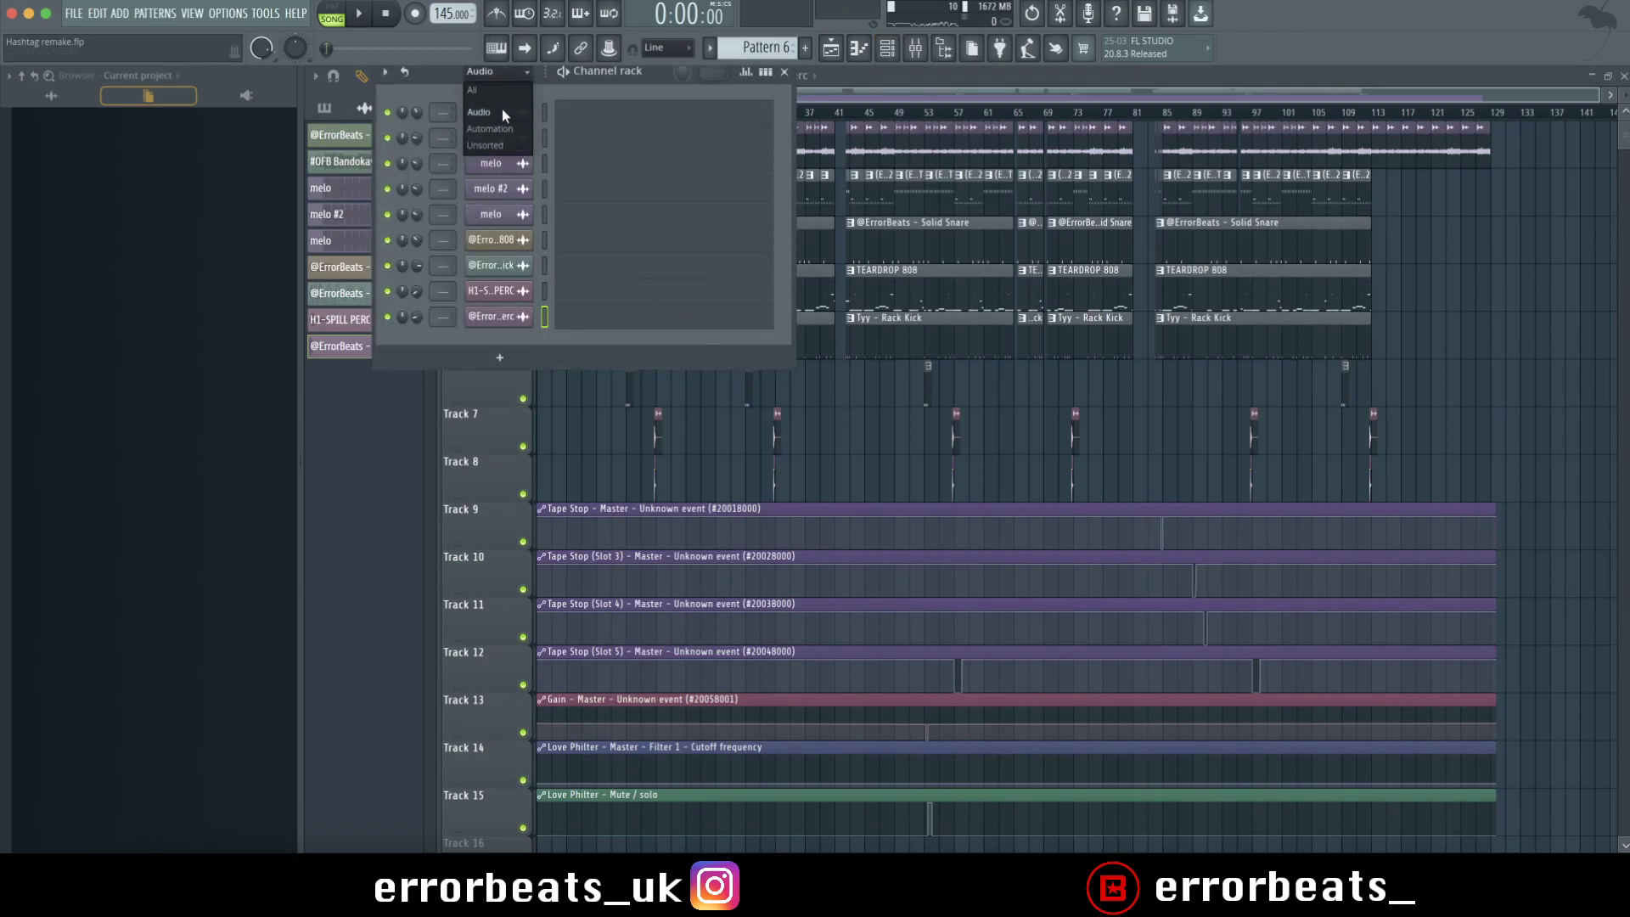
pyautogui.click(501, 144)
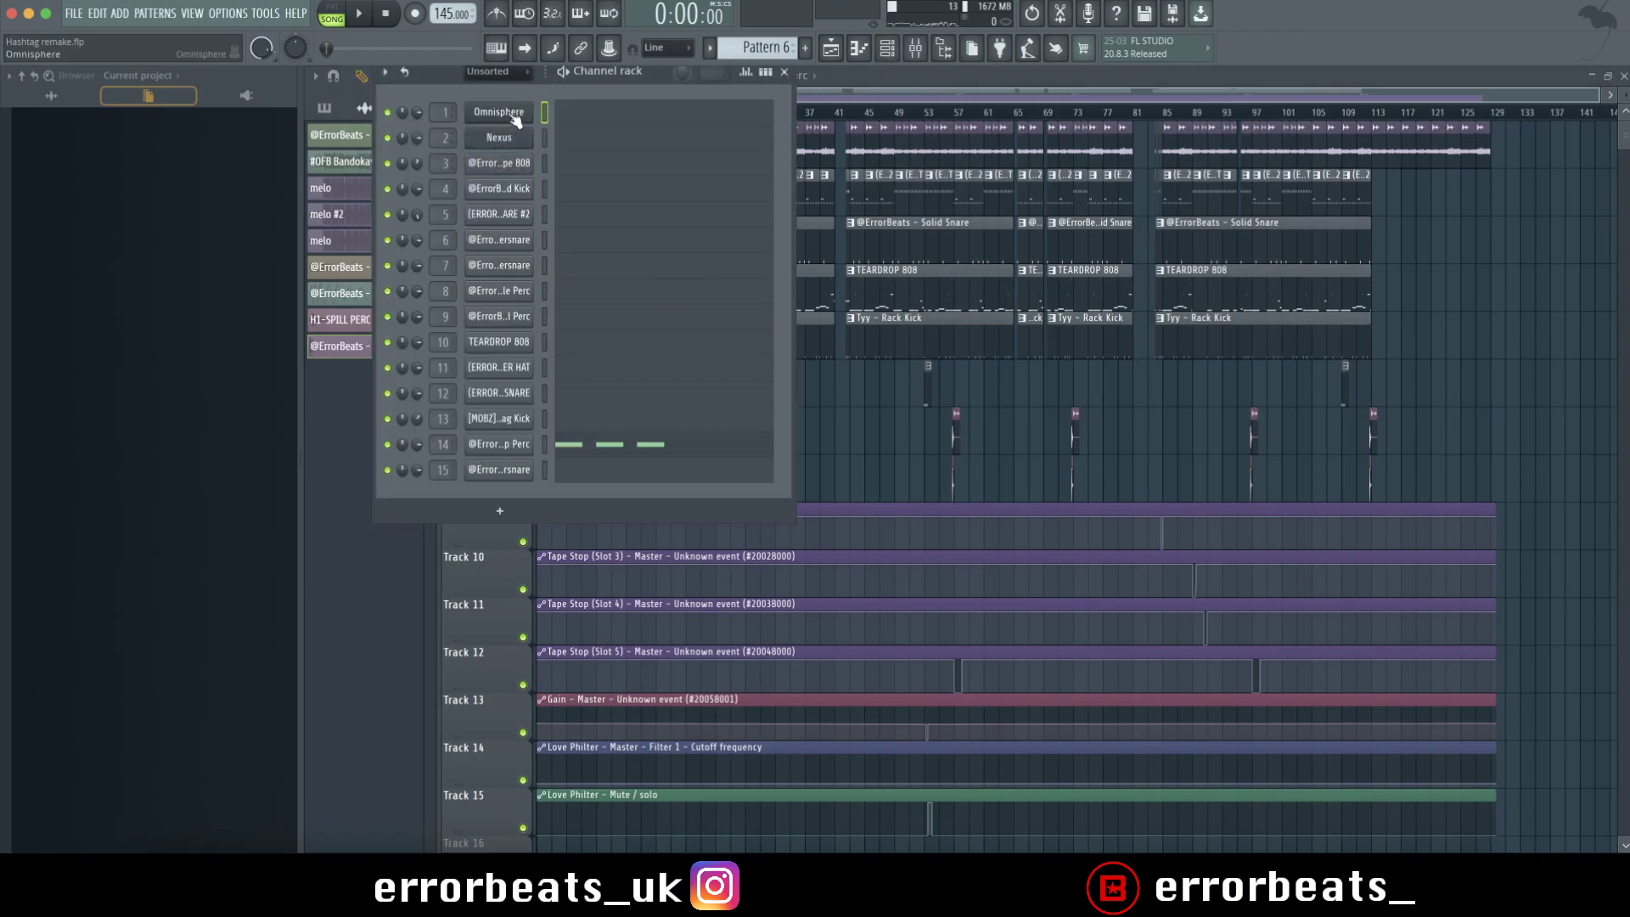
# Audition the Coupe 808 sample and turn off its loop points, then delete that channel and the kick channel below it
pyautogui.click(521, 164)
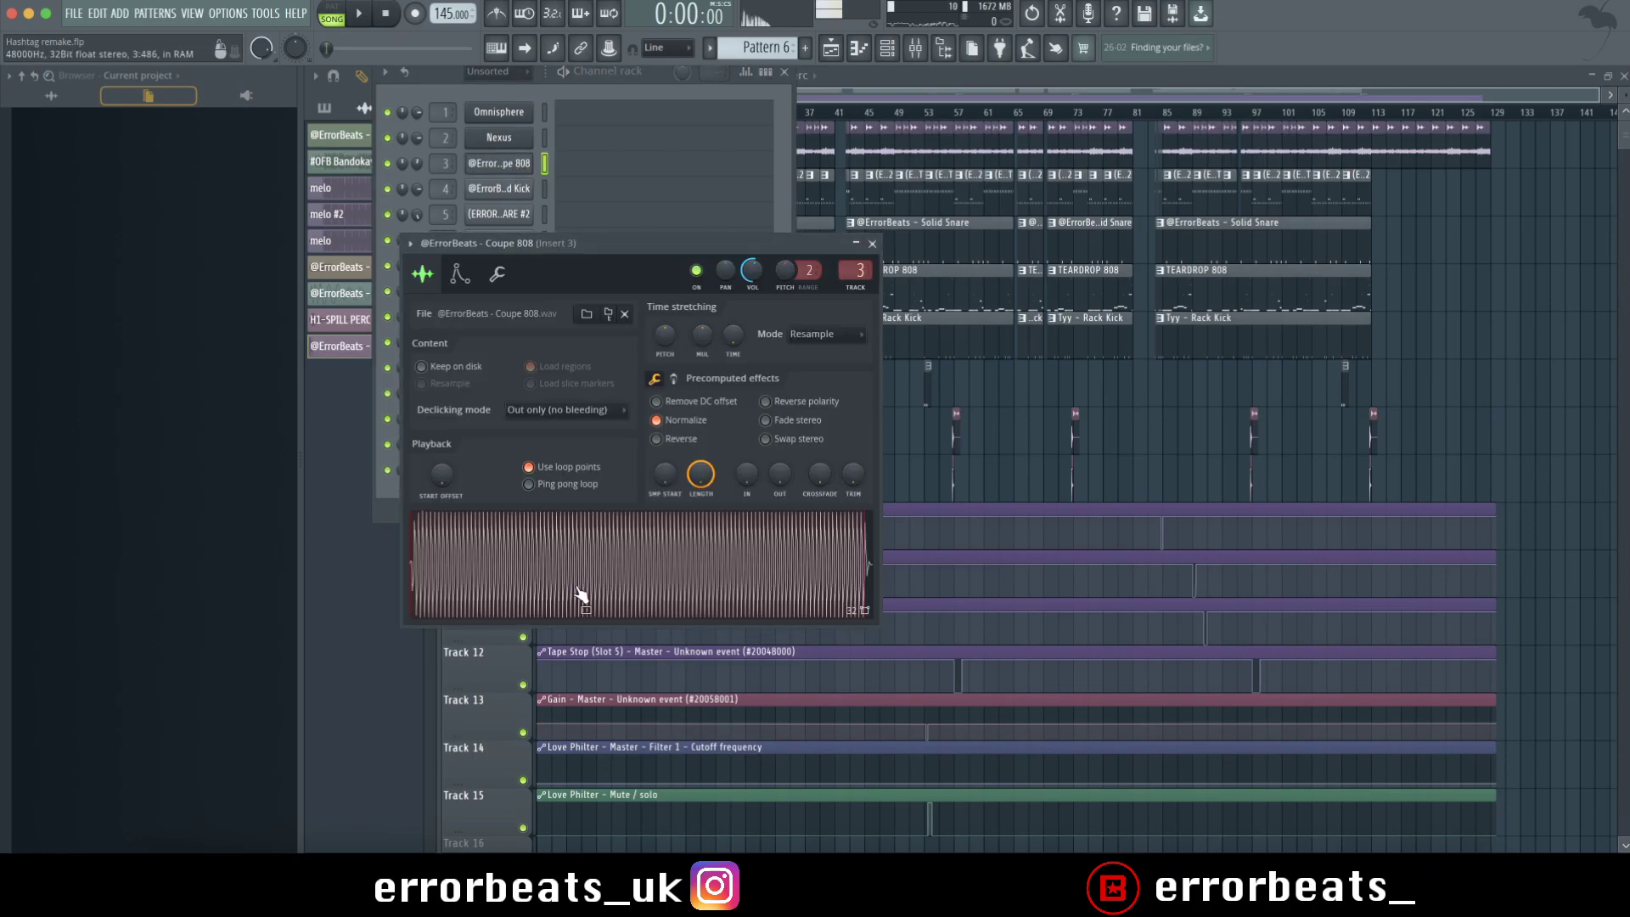
pyautogui.click(554, 463)
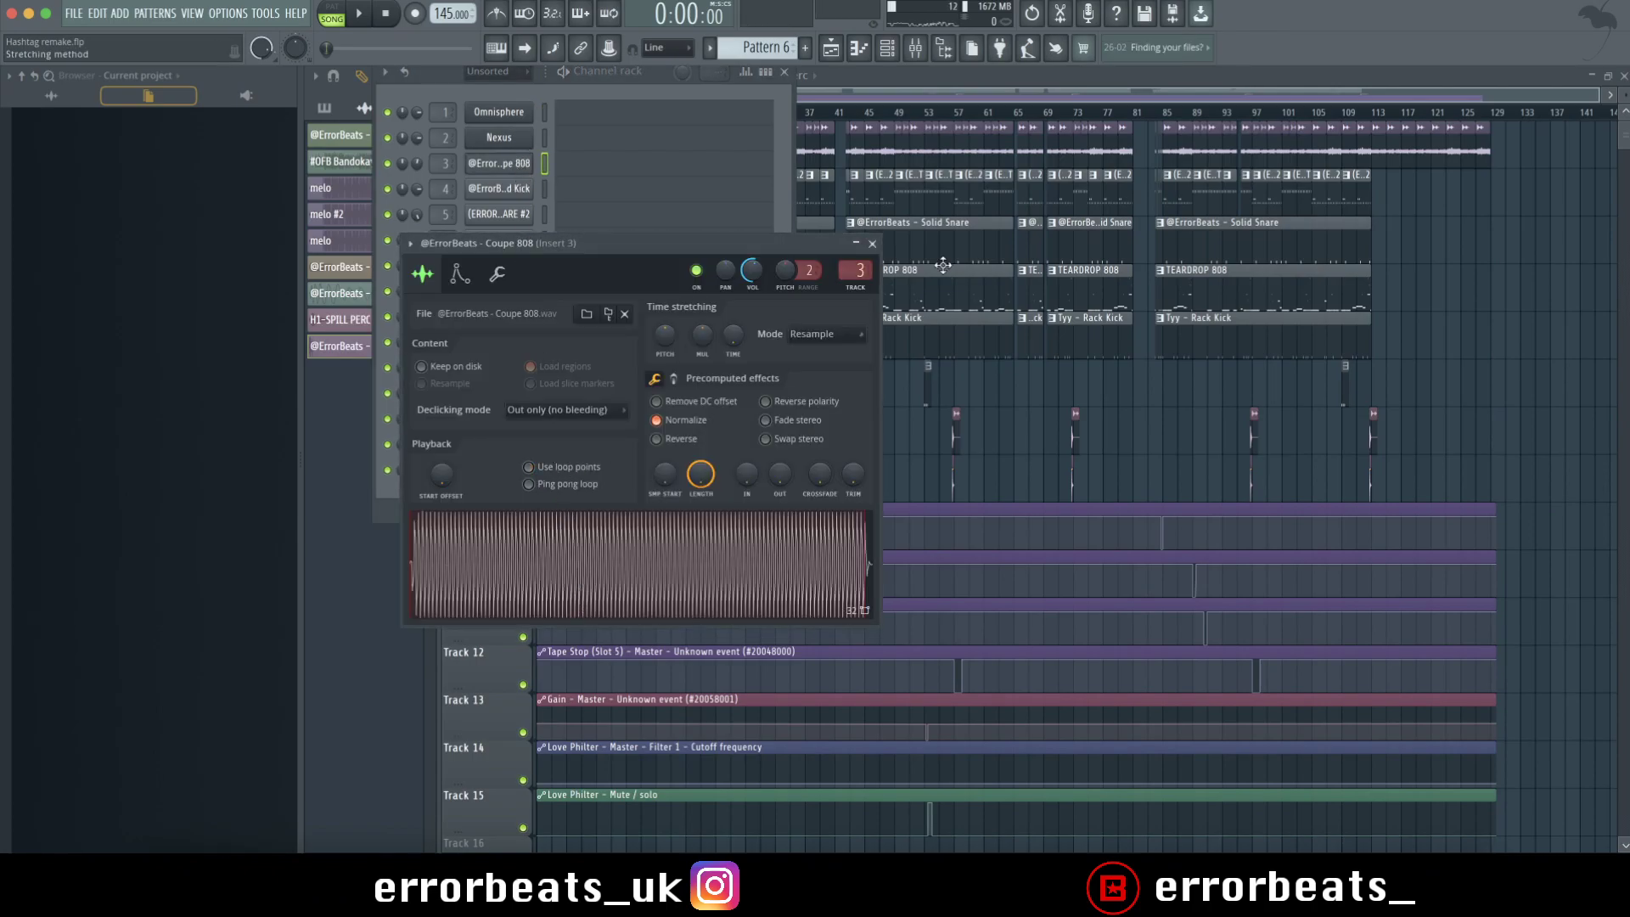
pyautogui.click(872, 244)
pyautogui.rightClick(521, 164)
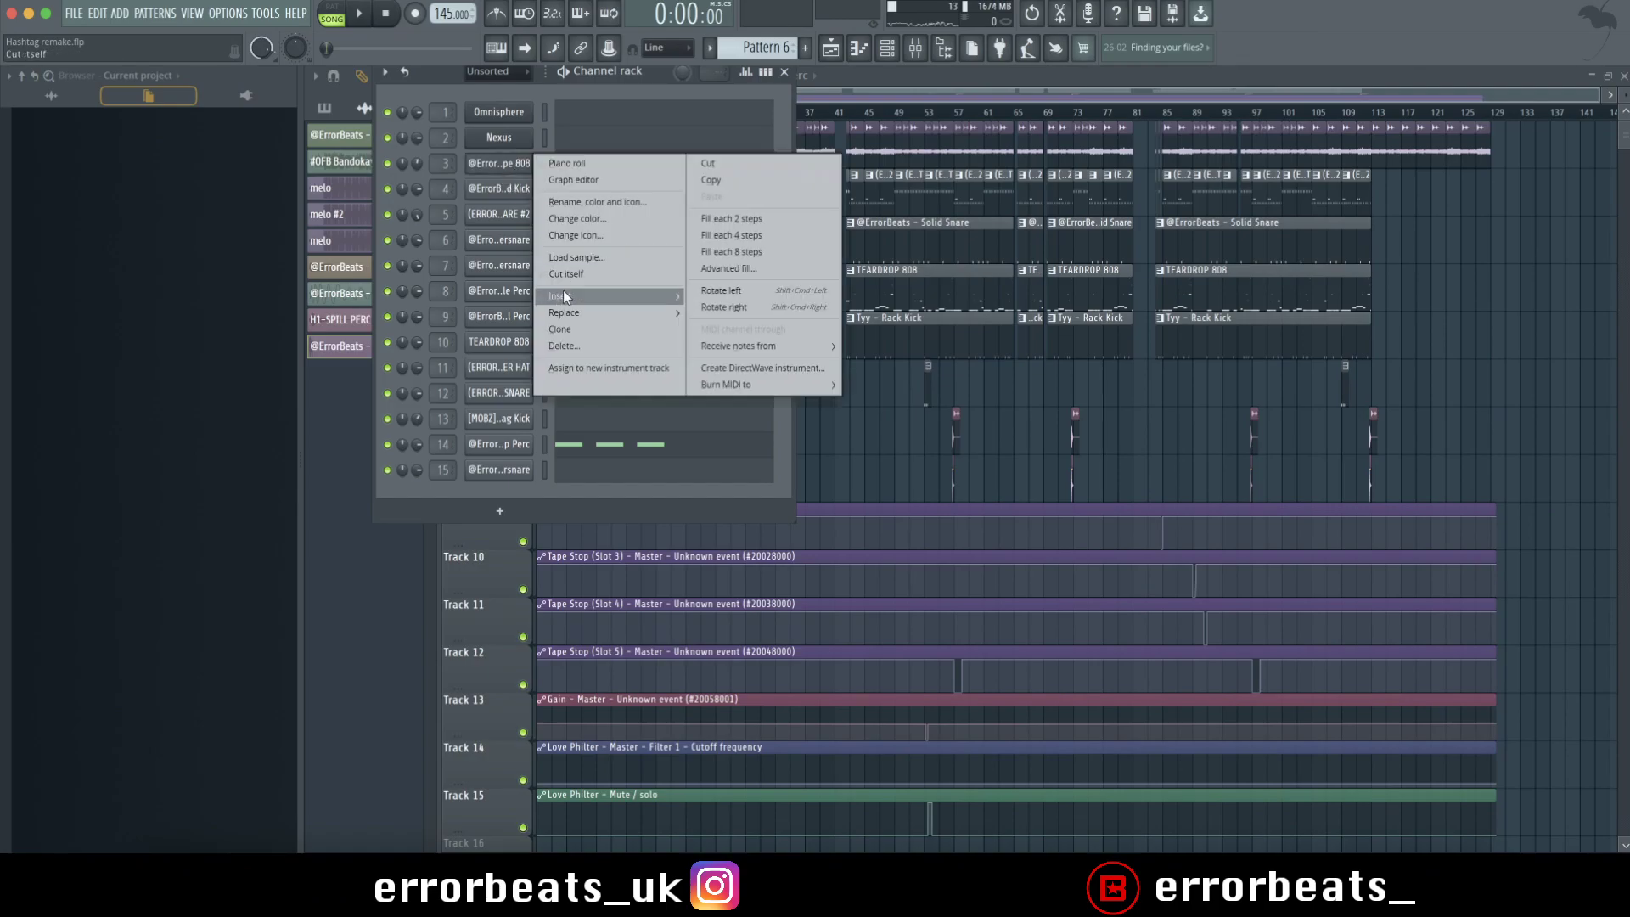
pyautogui.click(561, 346)
pyautogui.rightClick(520, 164)
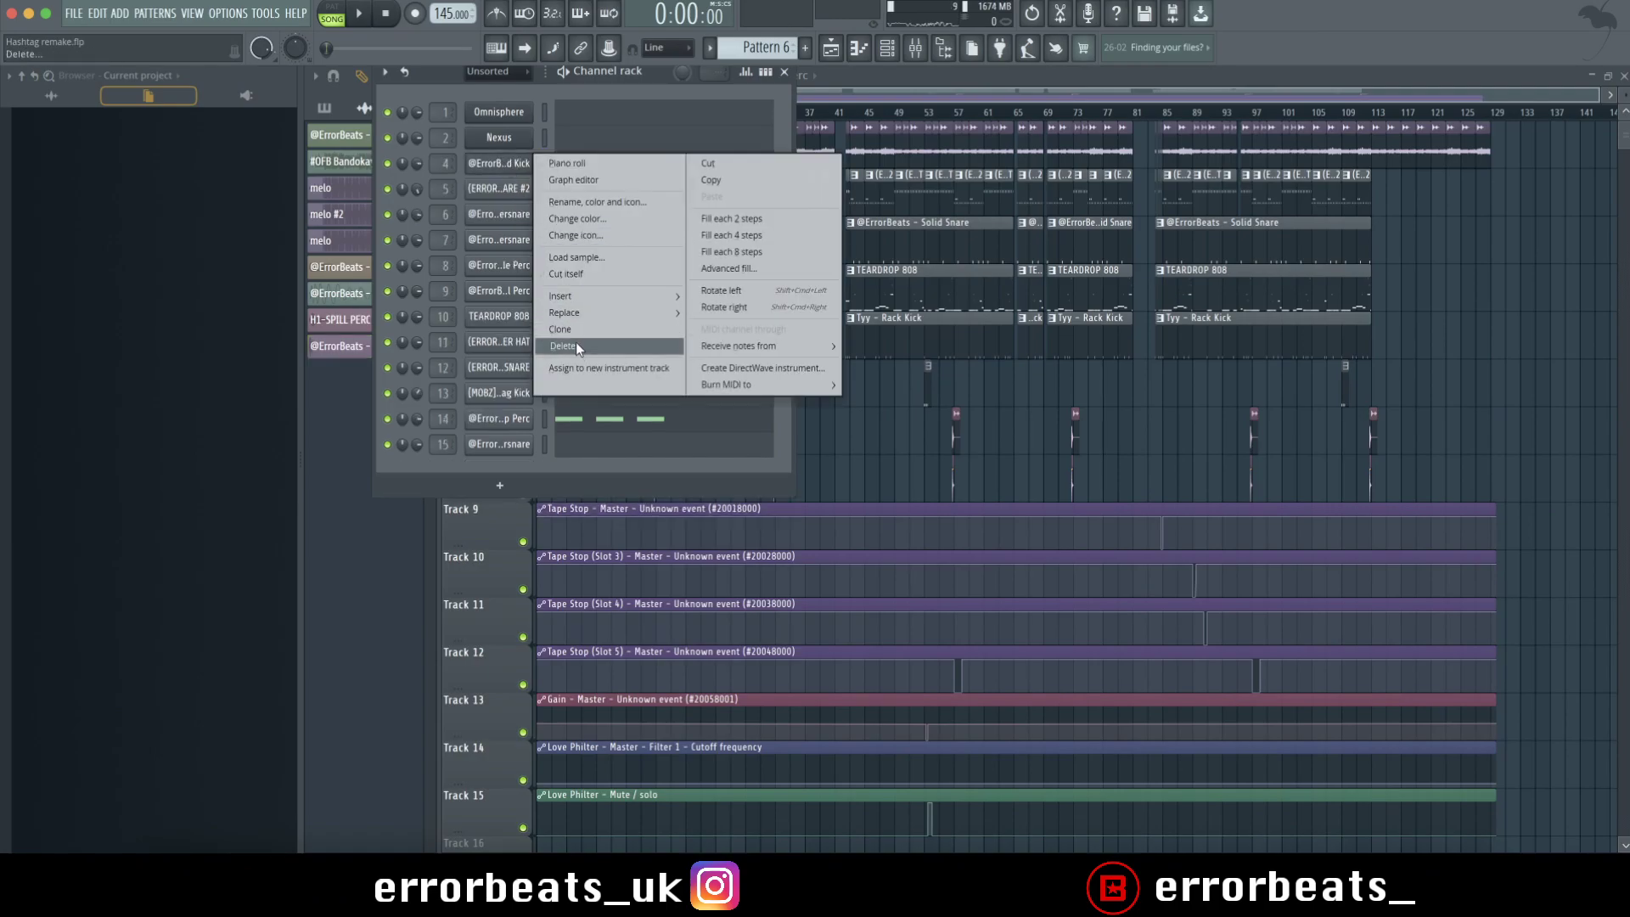
pyautogui.click(576, 343)
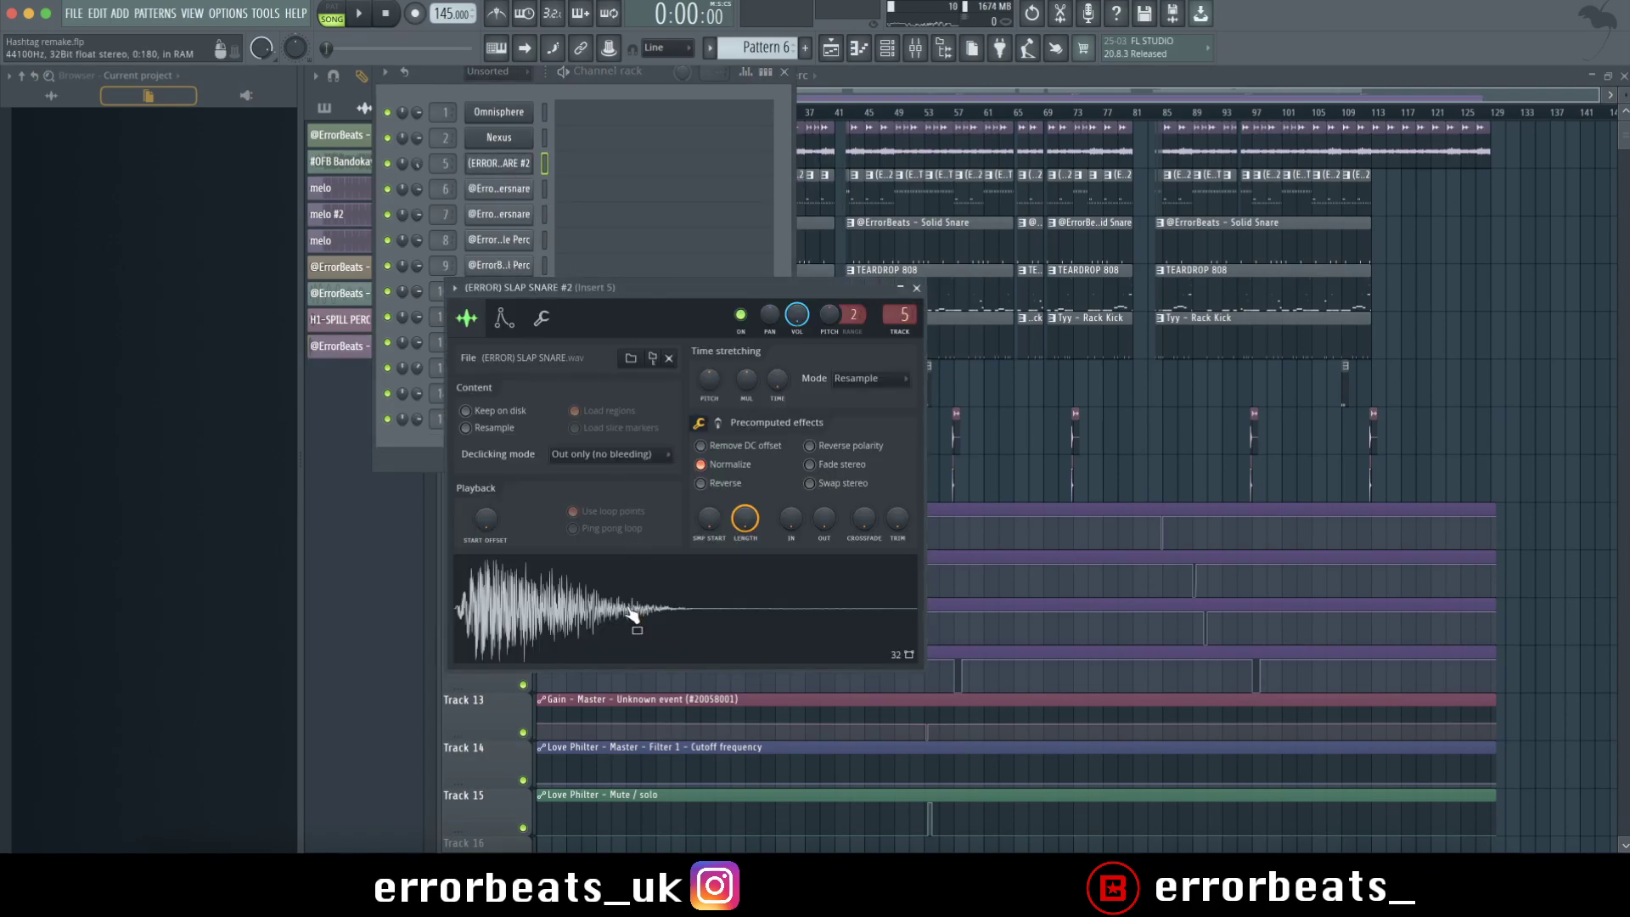
# Close the SLAP SNARE #2 channel, then audition and delete the Clay Countersnare and Ruby Countersnare channels
pyautogui.click(915, 290)
pyautogui.click(490, 195)
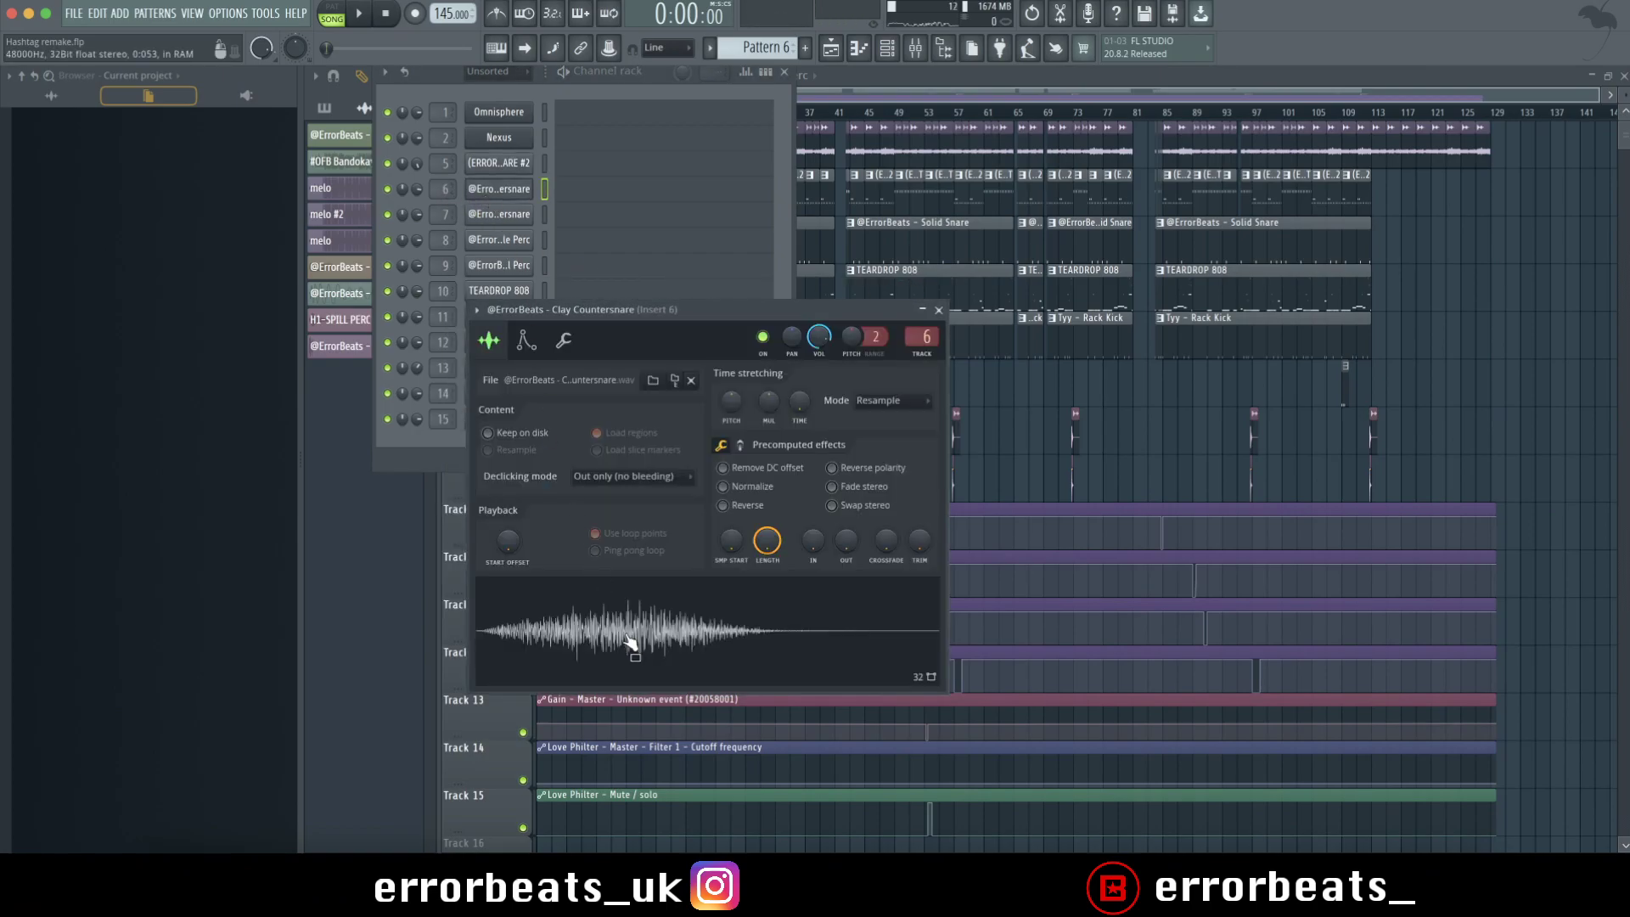
pyautogui.click(939, 310)
pyautogui.rightClick(529, 286)
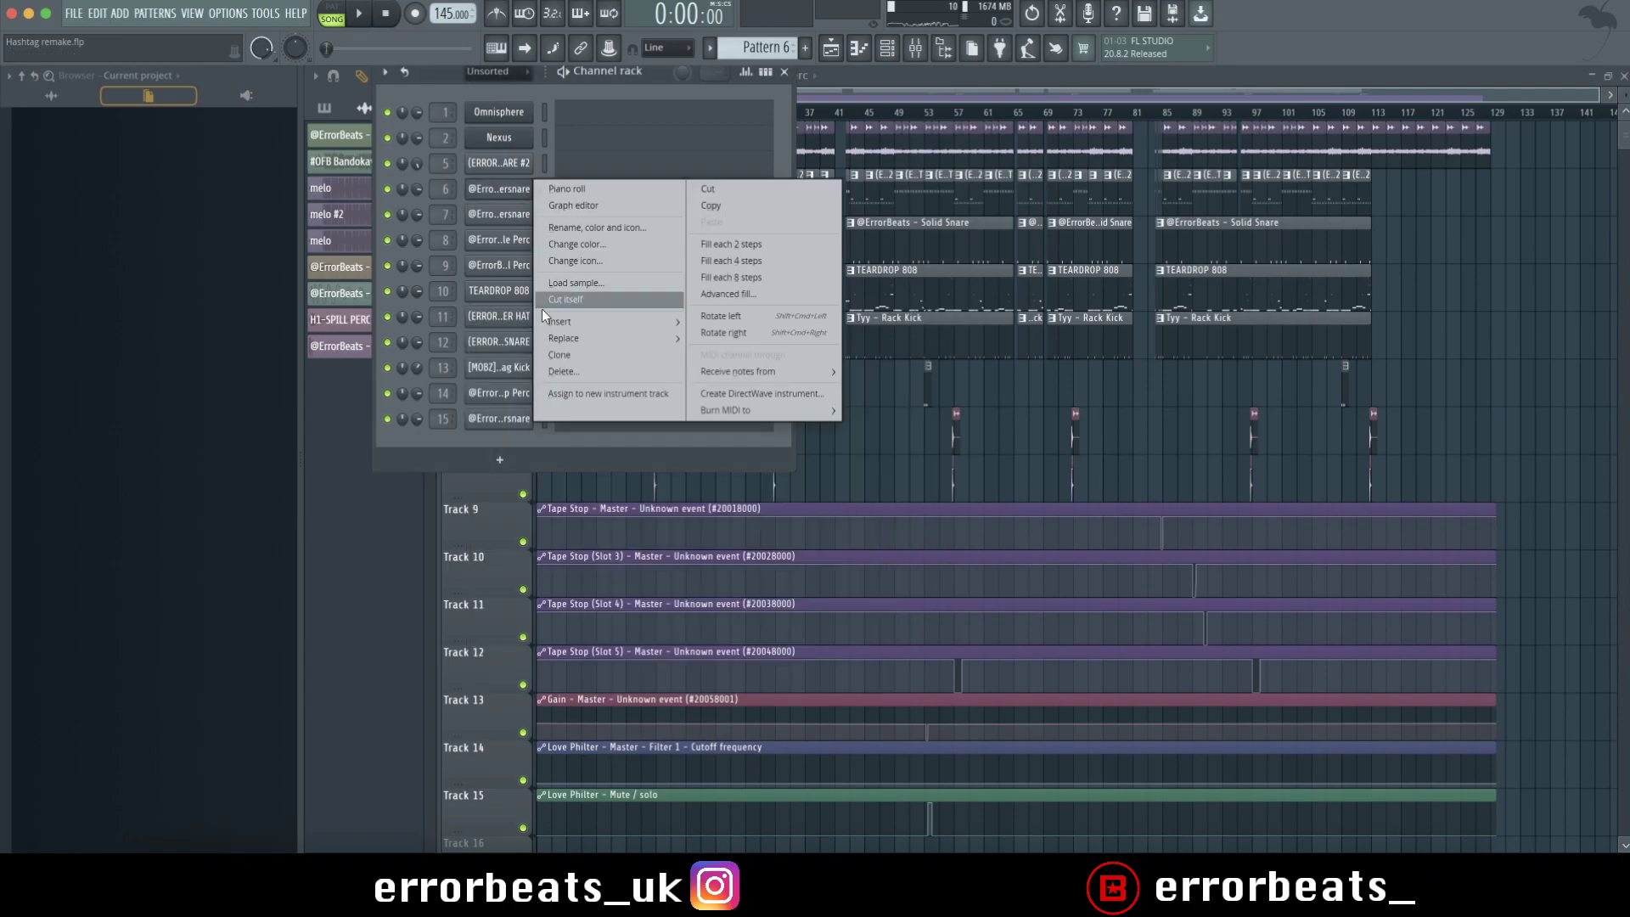
pyautogui.click(579, 370)
pyautogui.click(499, 187)
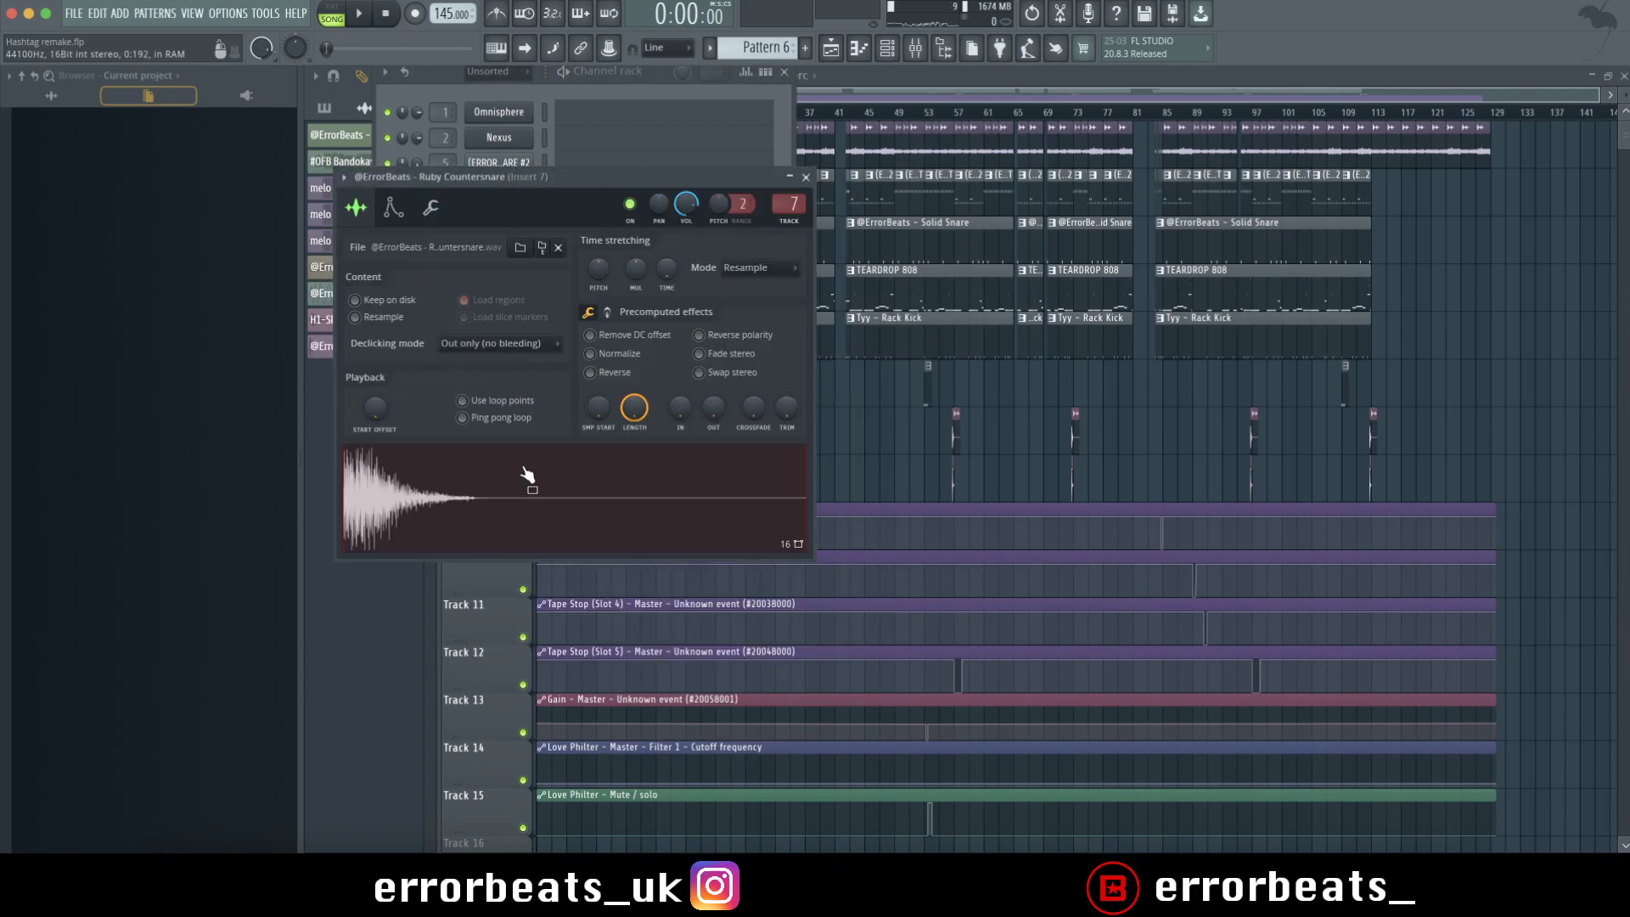
pyautogui.click(806, 177)
pyautogui.rightClick(529, 251)
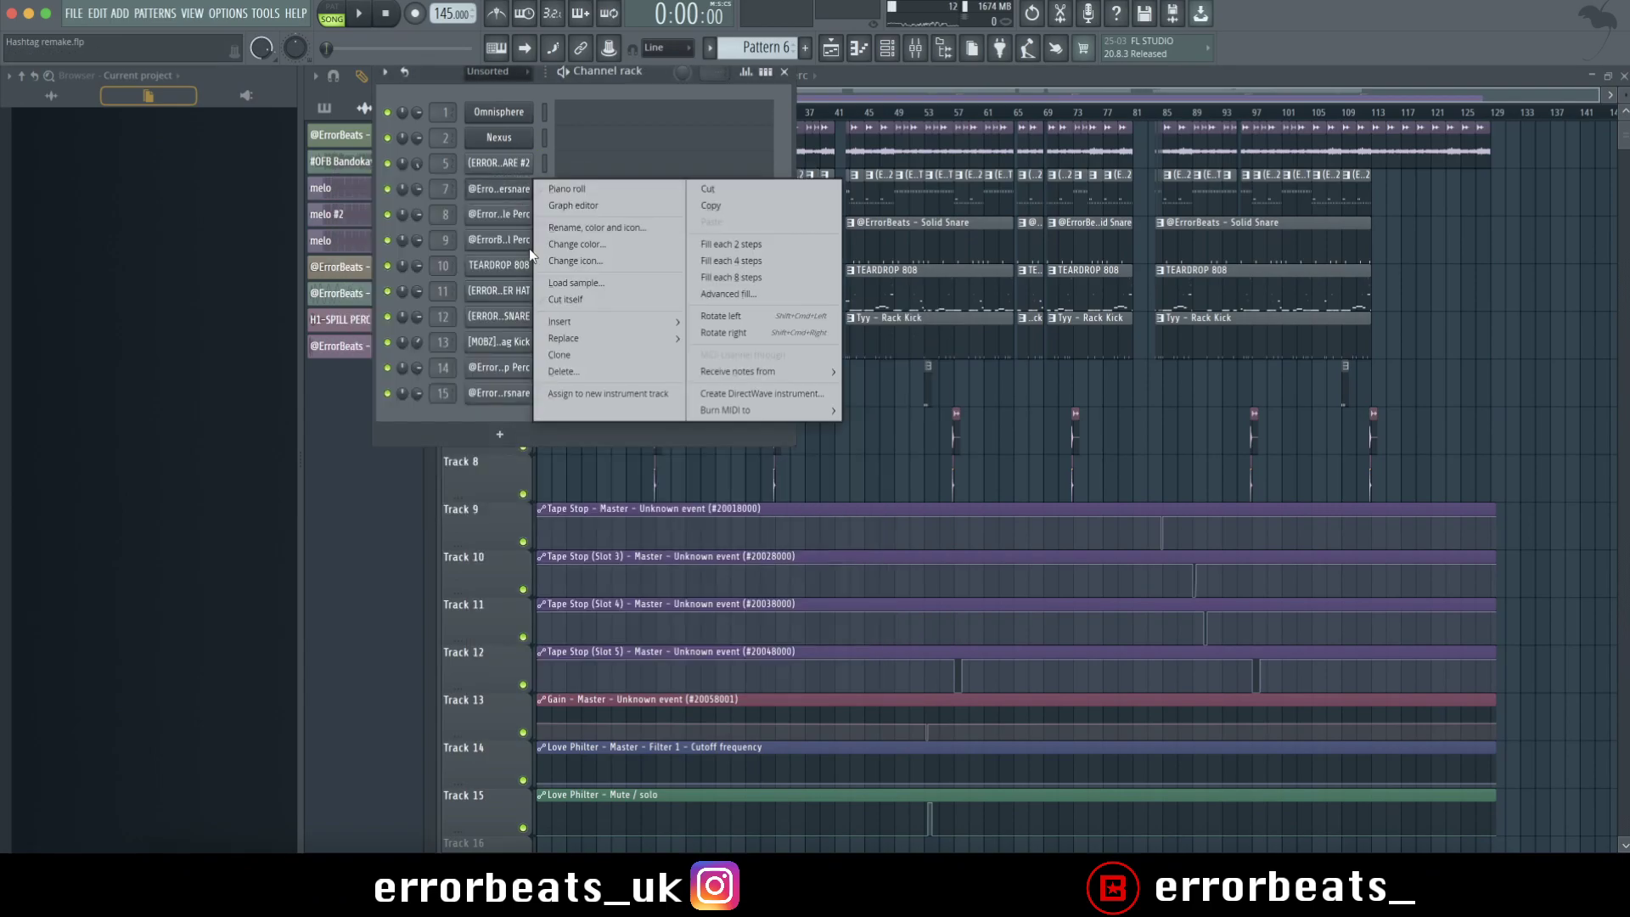
pyautogui.click(566, 372)
# Check the Triangle Perc and Local Perc samples and delete both channels
pyautogui.click(501, 189)
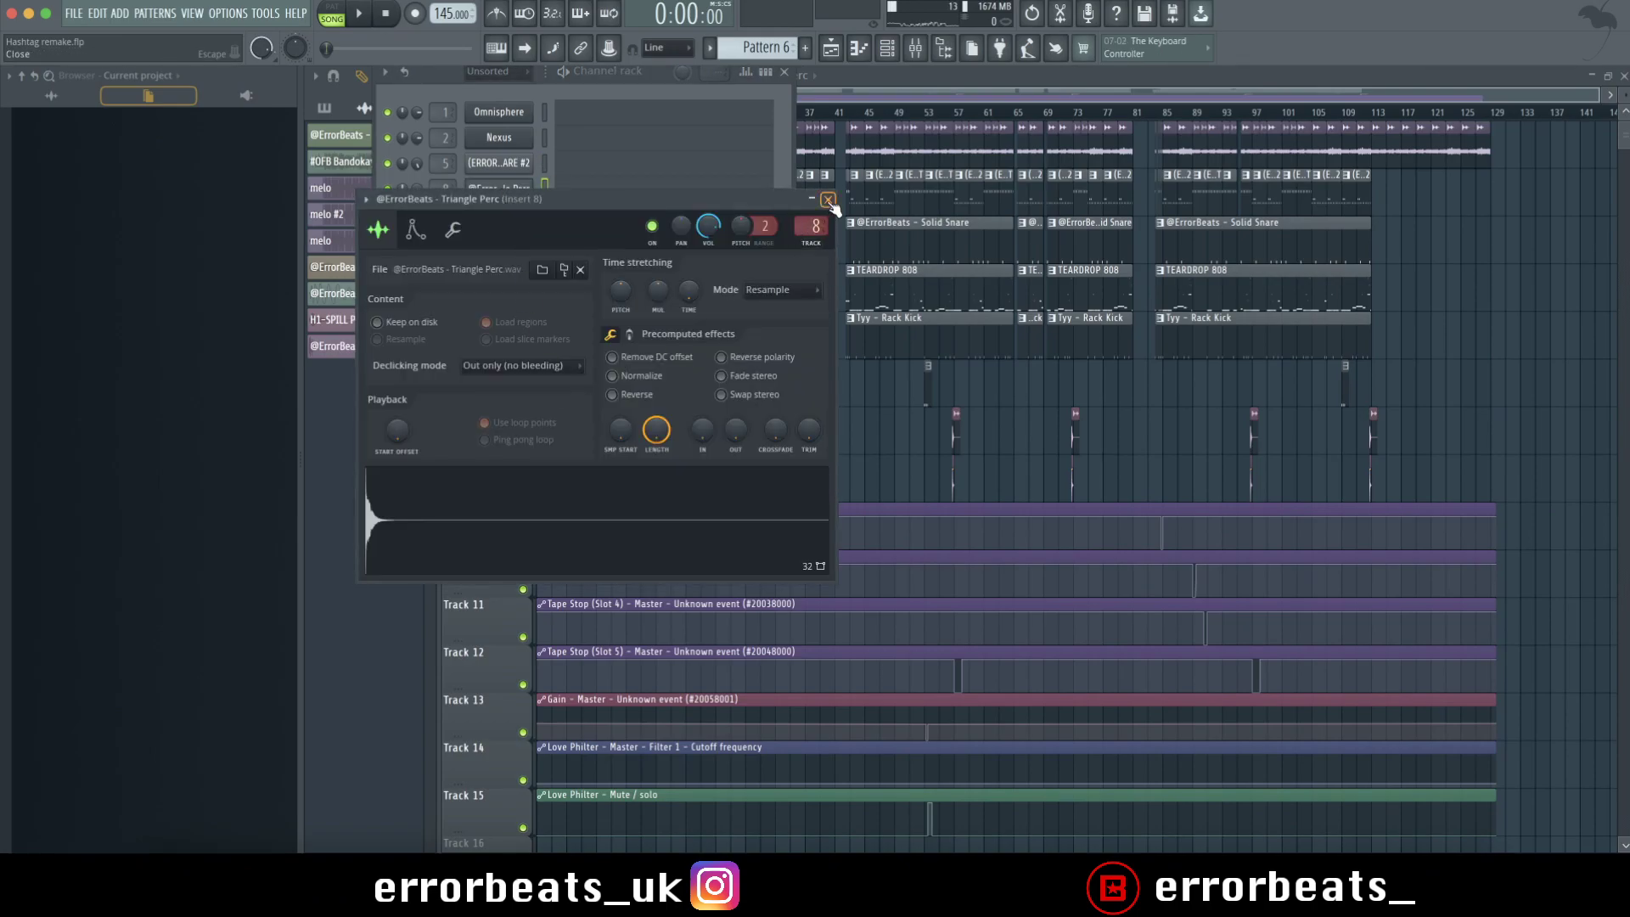
pyautogui.click(828, 200)
pyautogui.rightClick(528, 189)
pyautogui.click(567, 385)
pyautogui.click(517, 191)
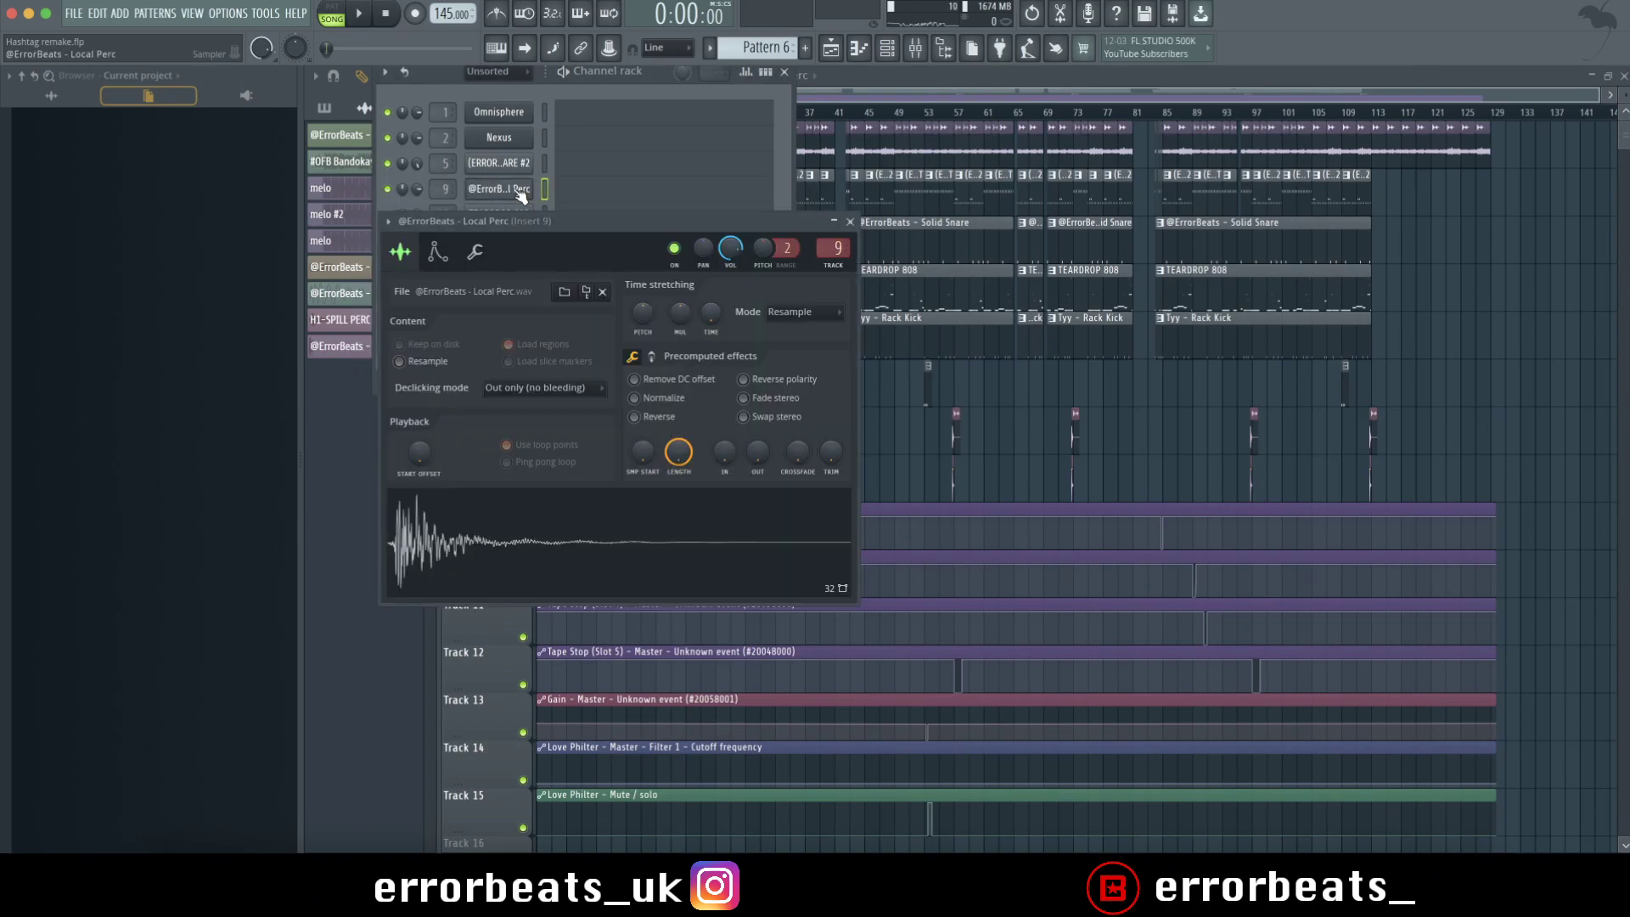
pyautogui.click(849, 222)
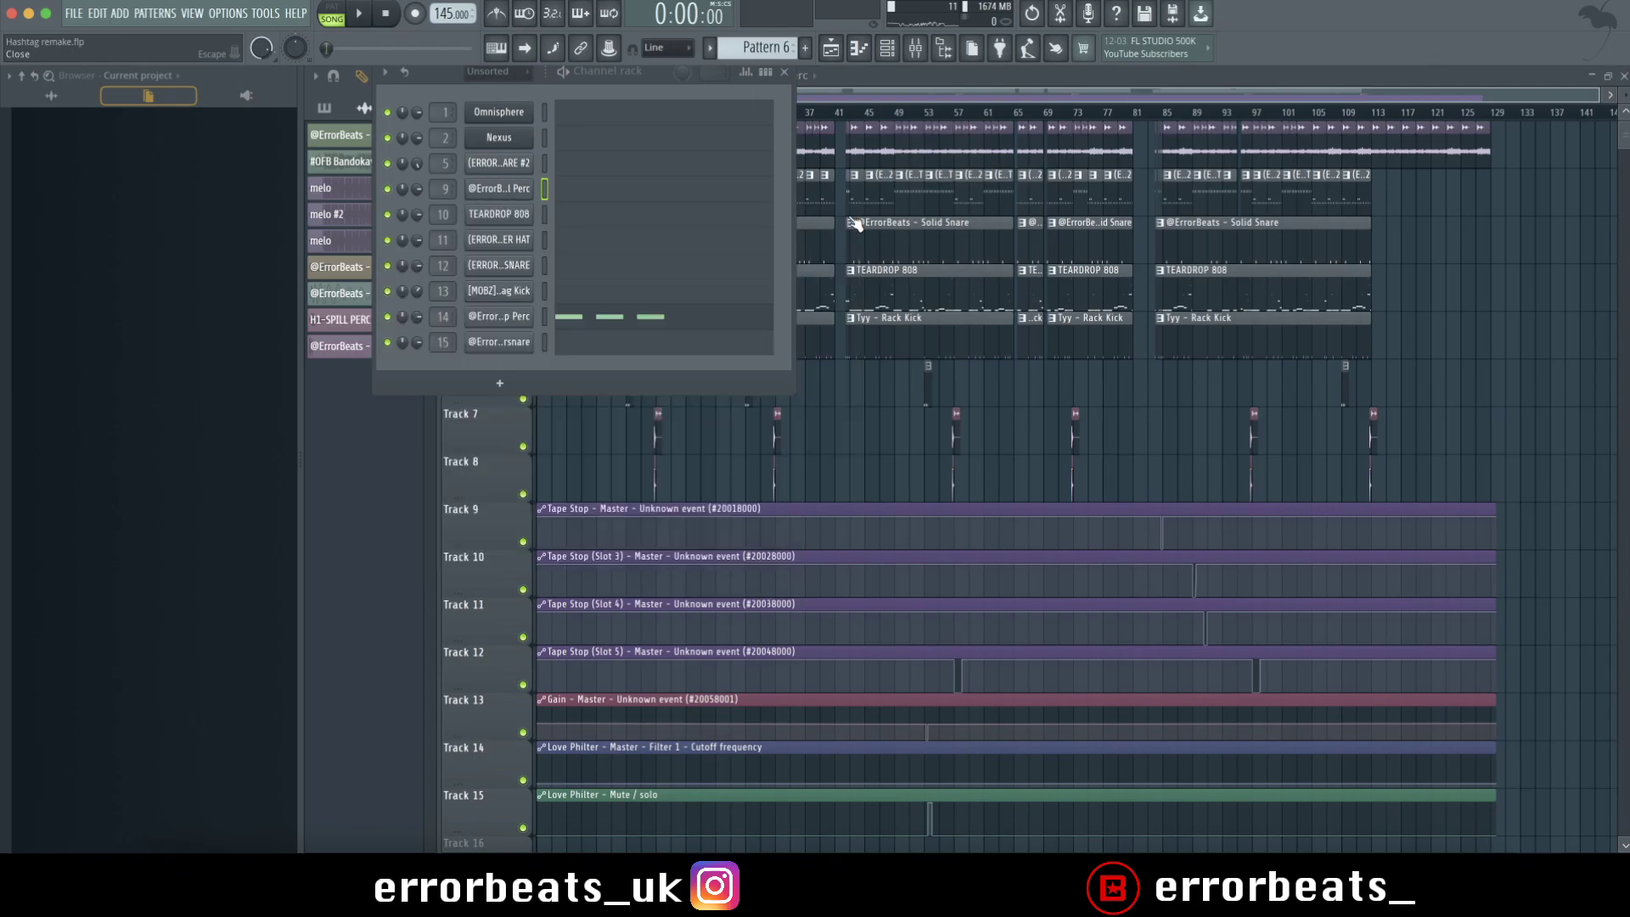
pyautogui.rightClick(526, 187)
pyautogui.click(573, 371)
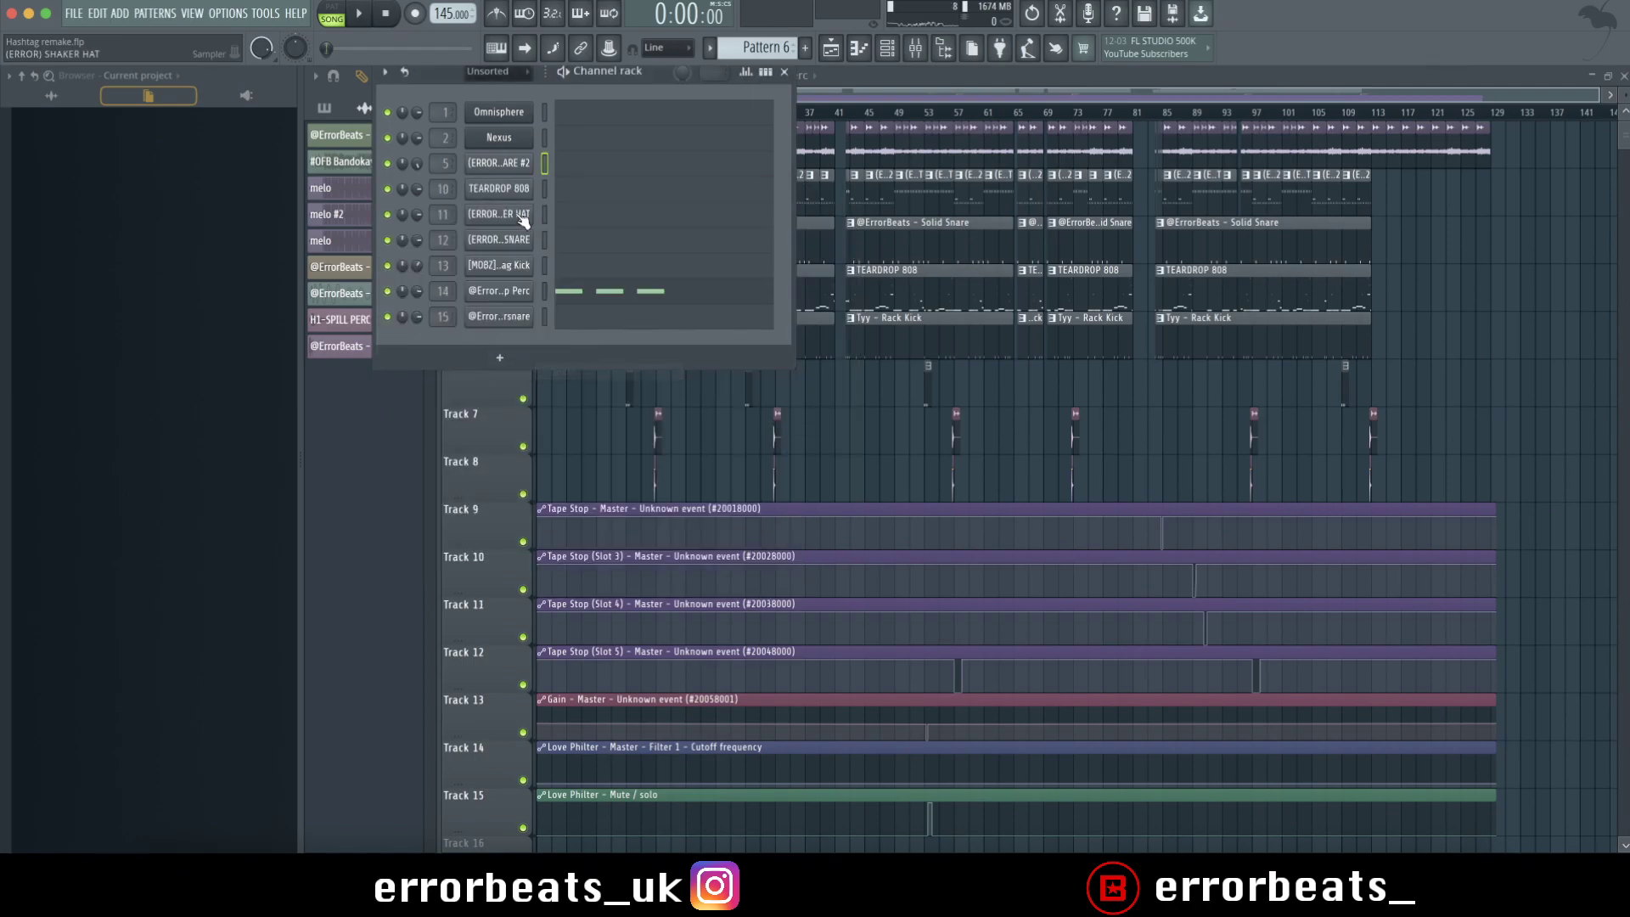
# Inspect the TEARDROP 808 channel's sample settings, then close the channel
pyautogui.click(513, 192)
pyautogui.click(422, 273)
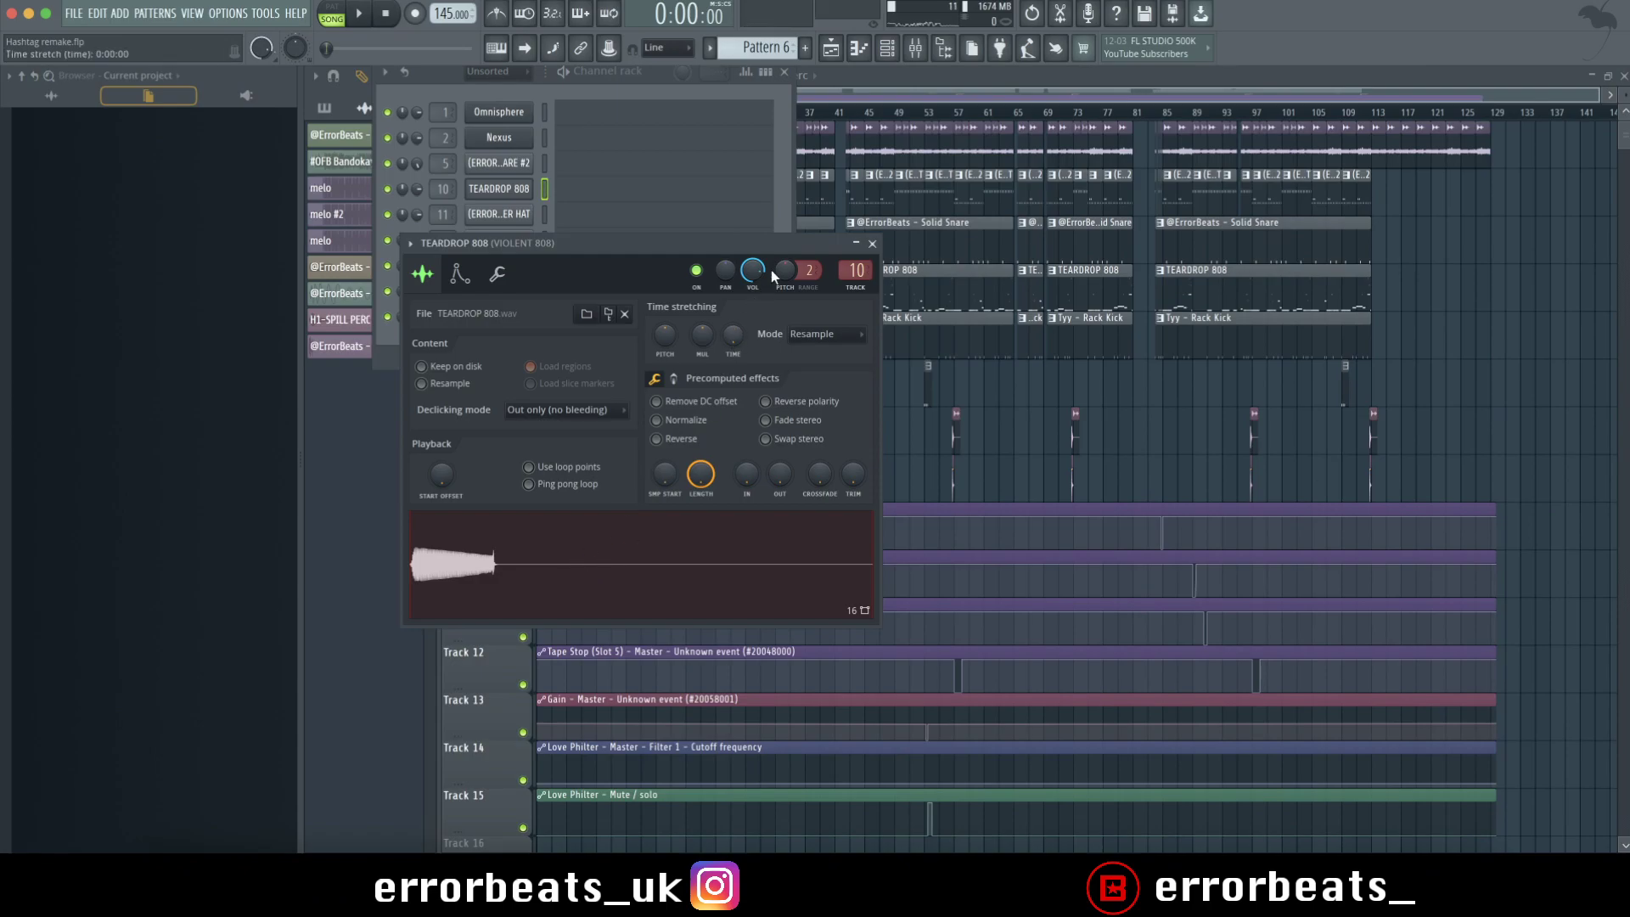
pyautogui.click(872, 244)
# Inspect the SHAKER HAT channel's volume envelope, root note and sample, then audition the Gulag Kick sample
pyautogui.click(499, 214)
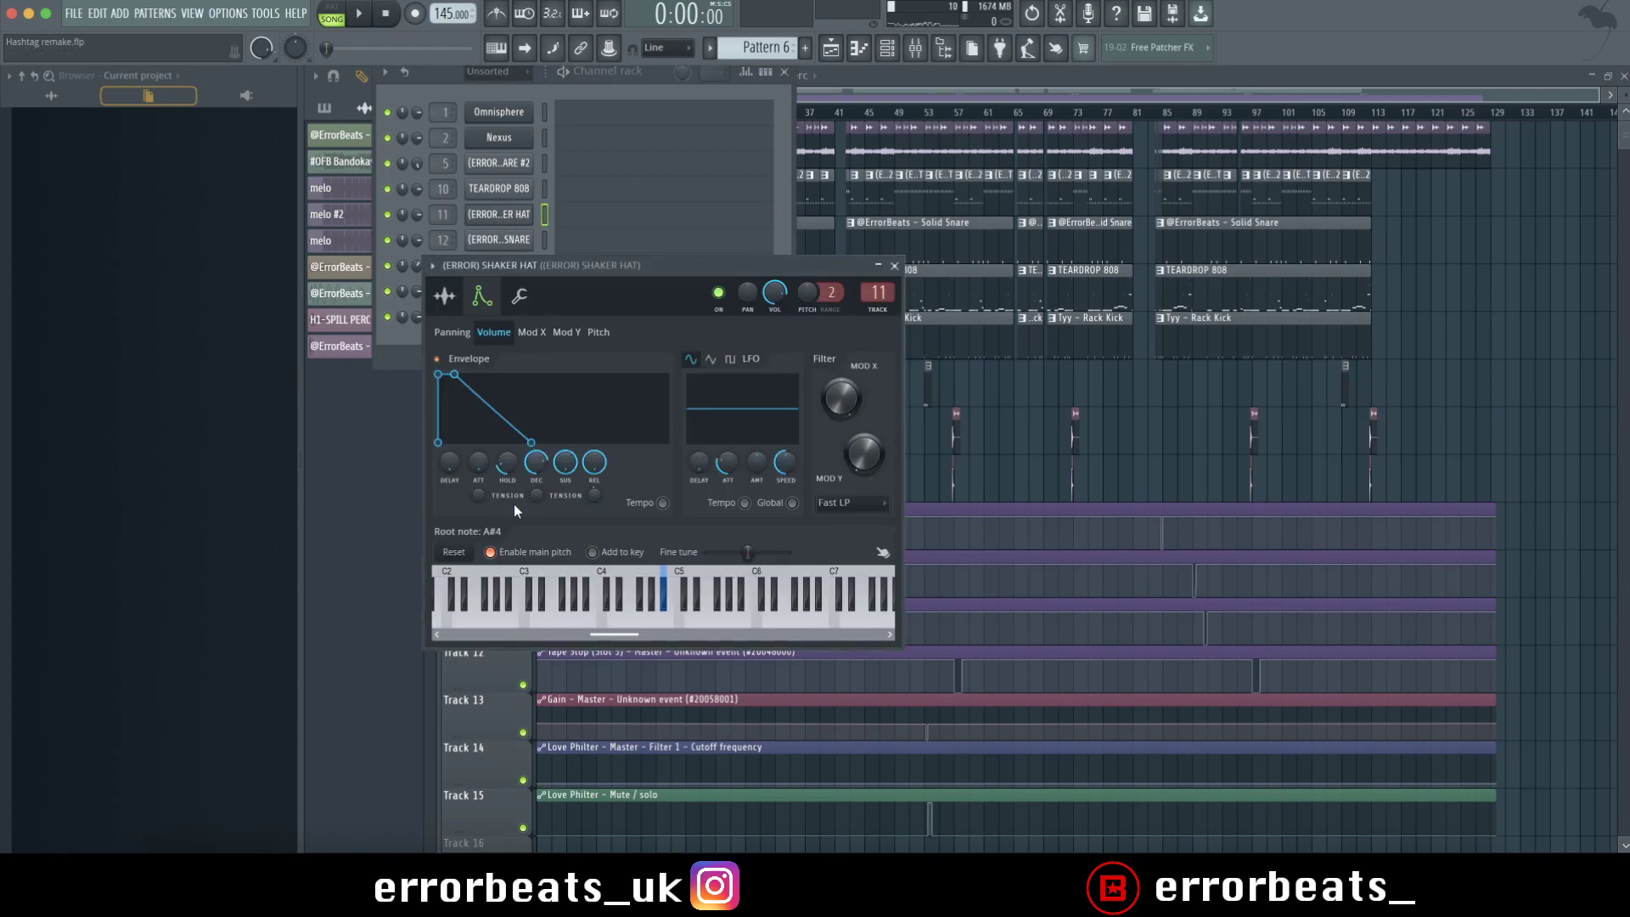
pyautogui.click(445, 297)
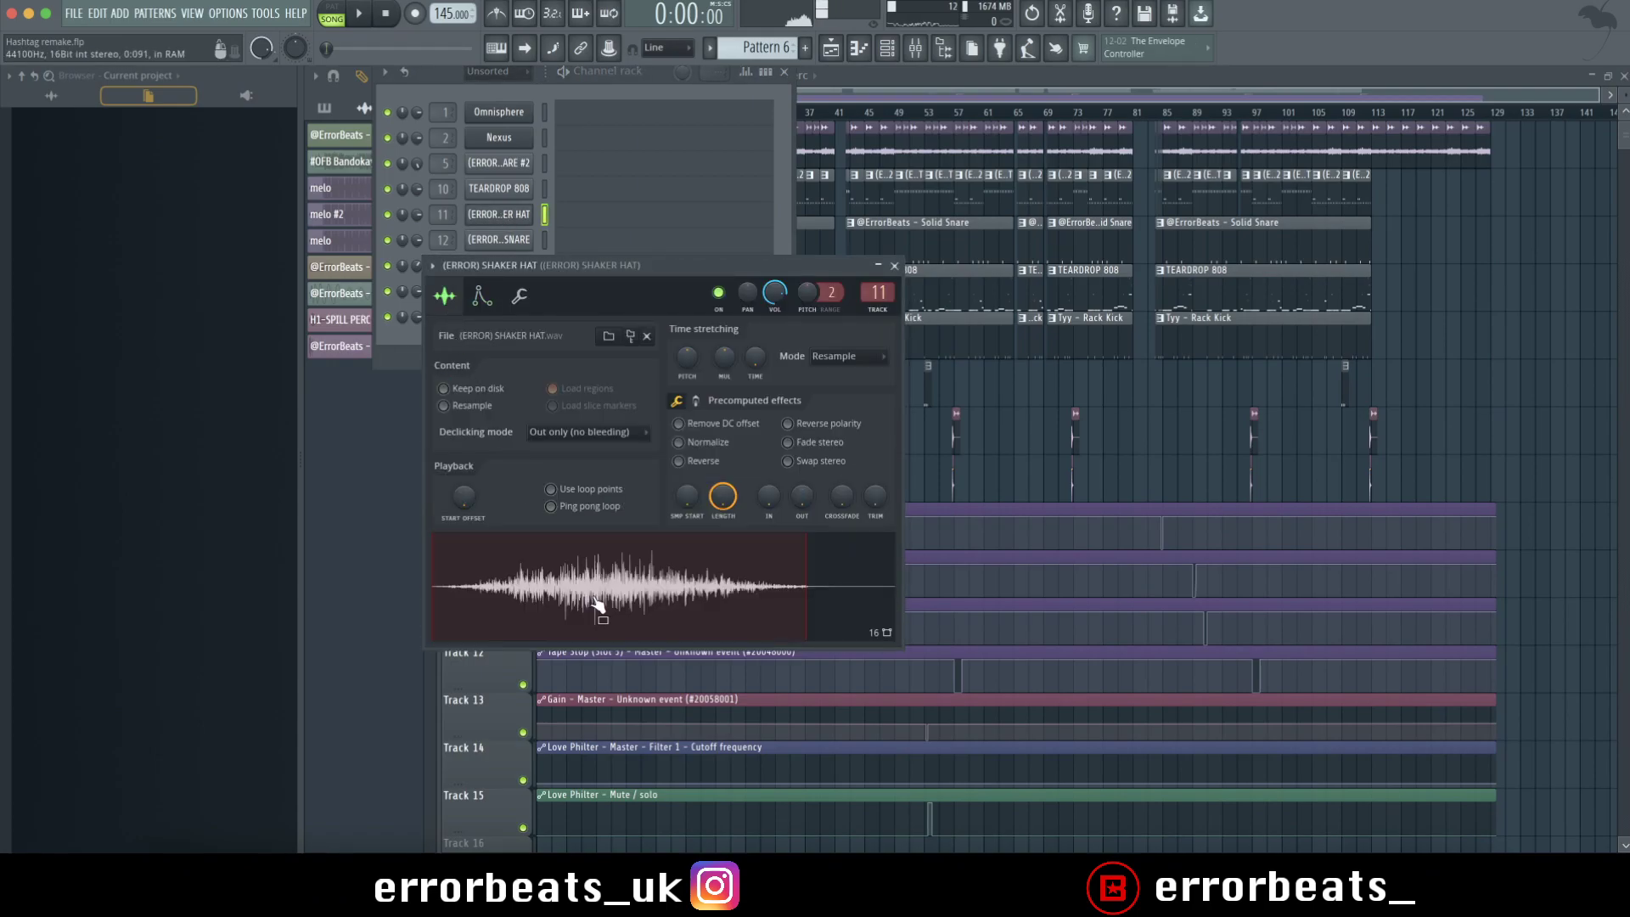
pyautogui.click(481, 296)
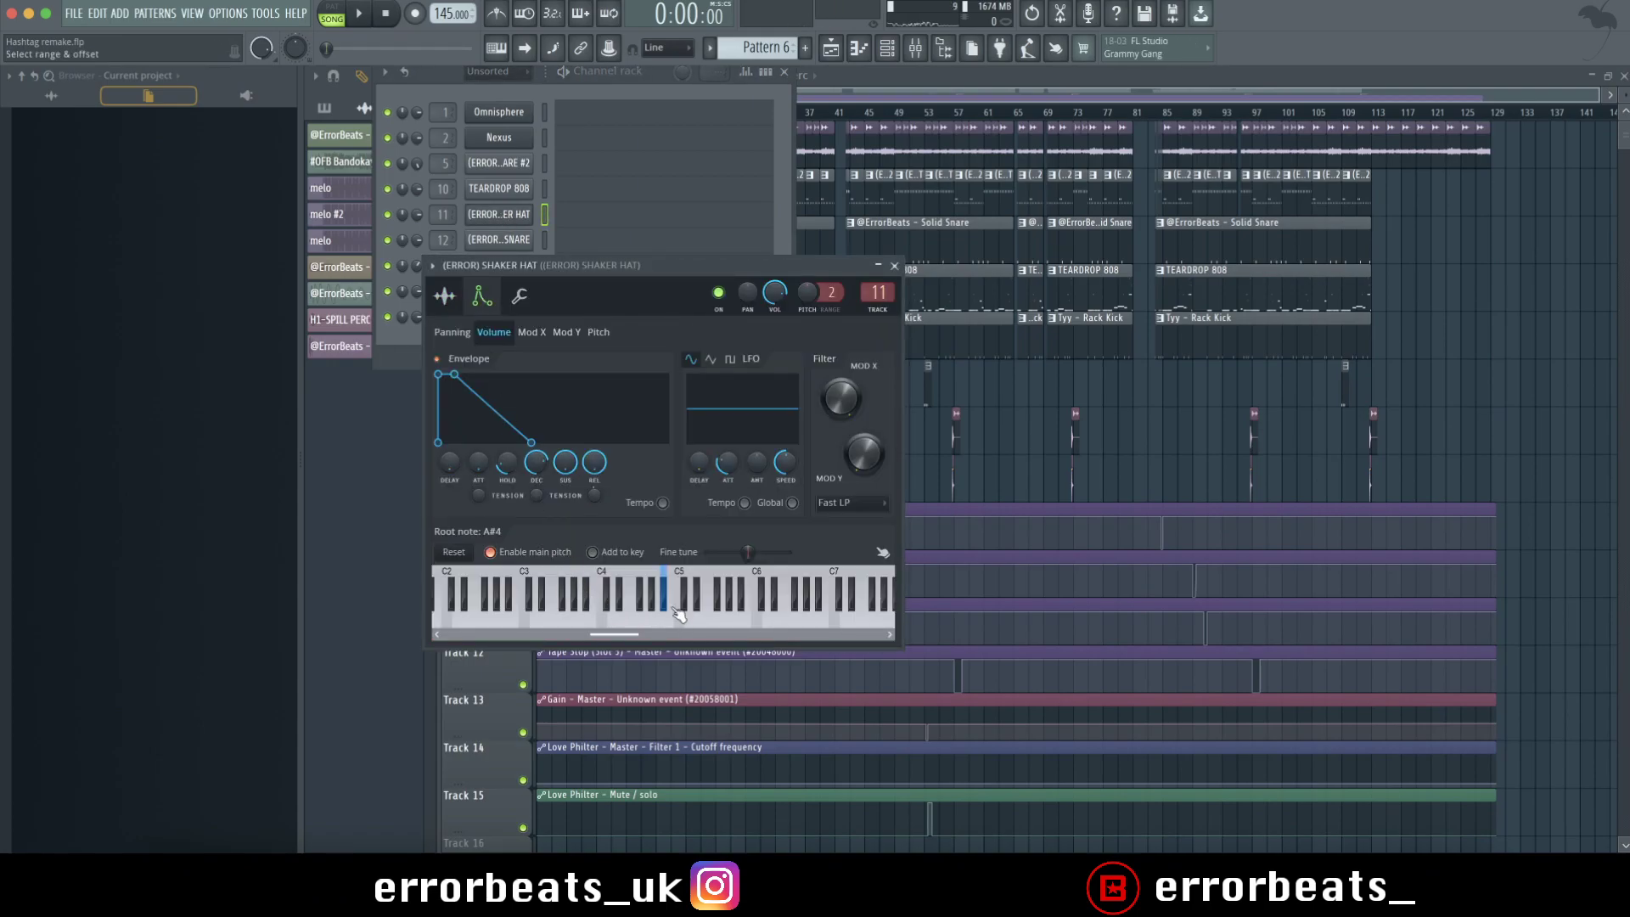
pyautogui.click(897, 267)
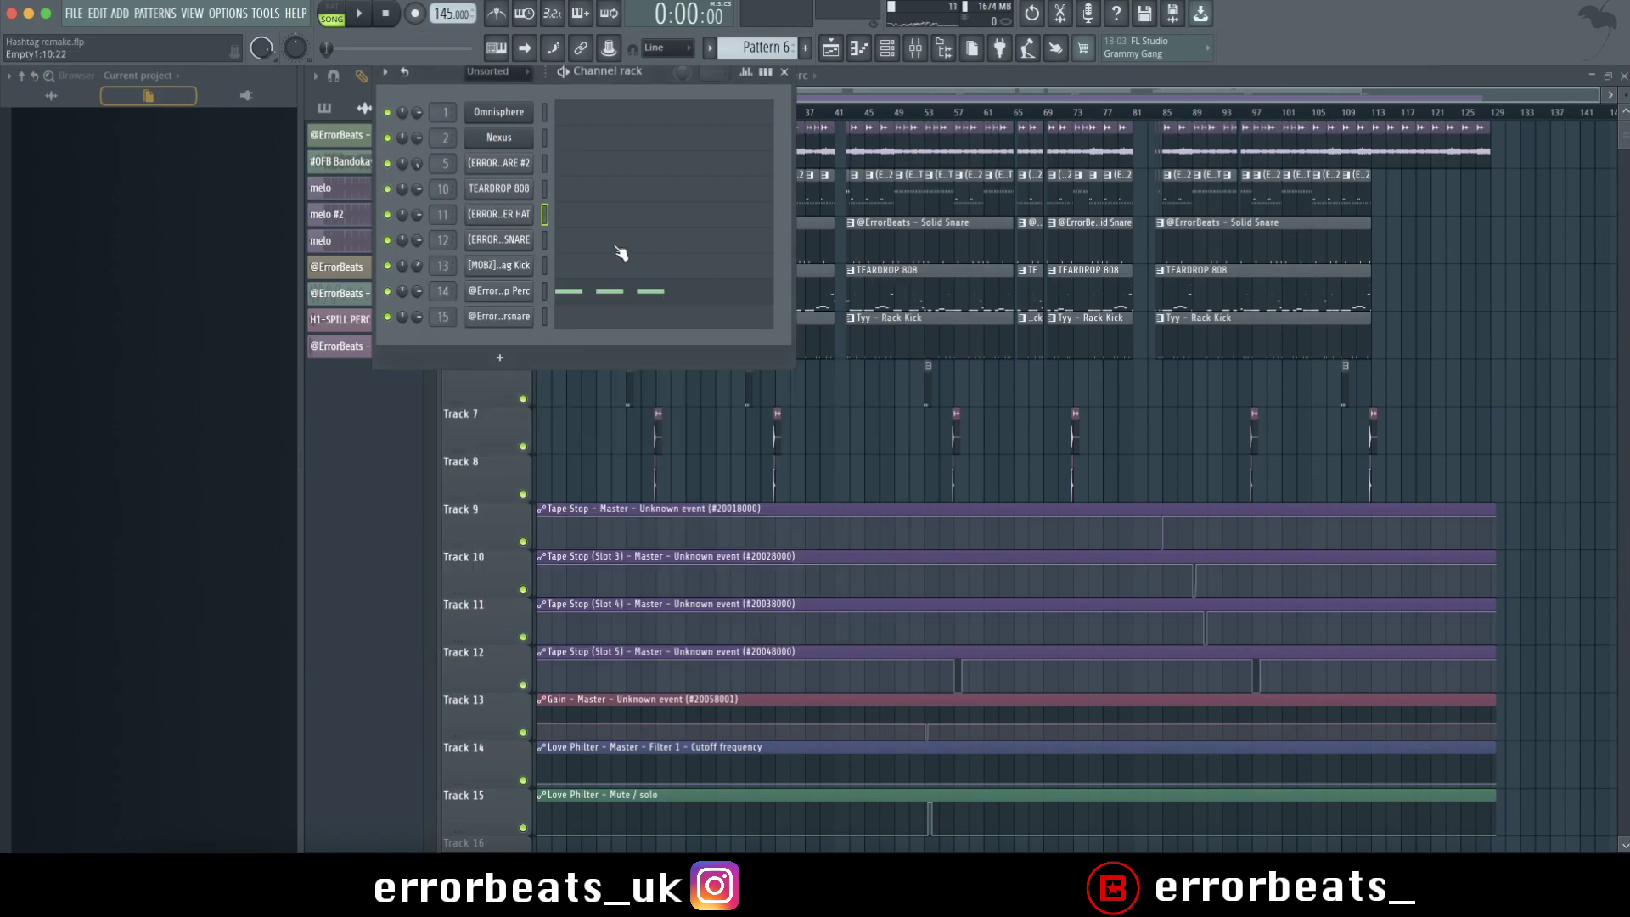
pyautogui.click(506, 266)
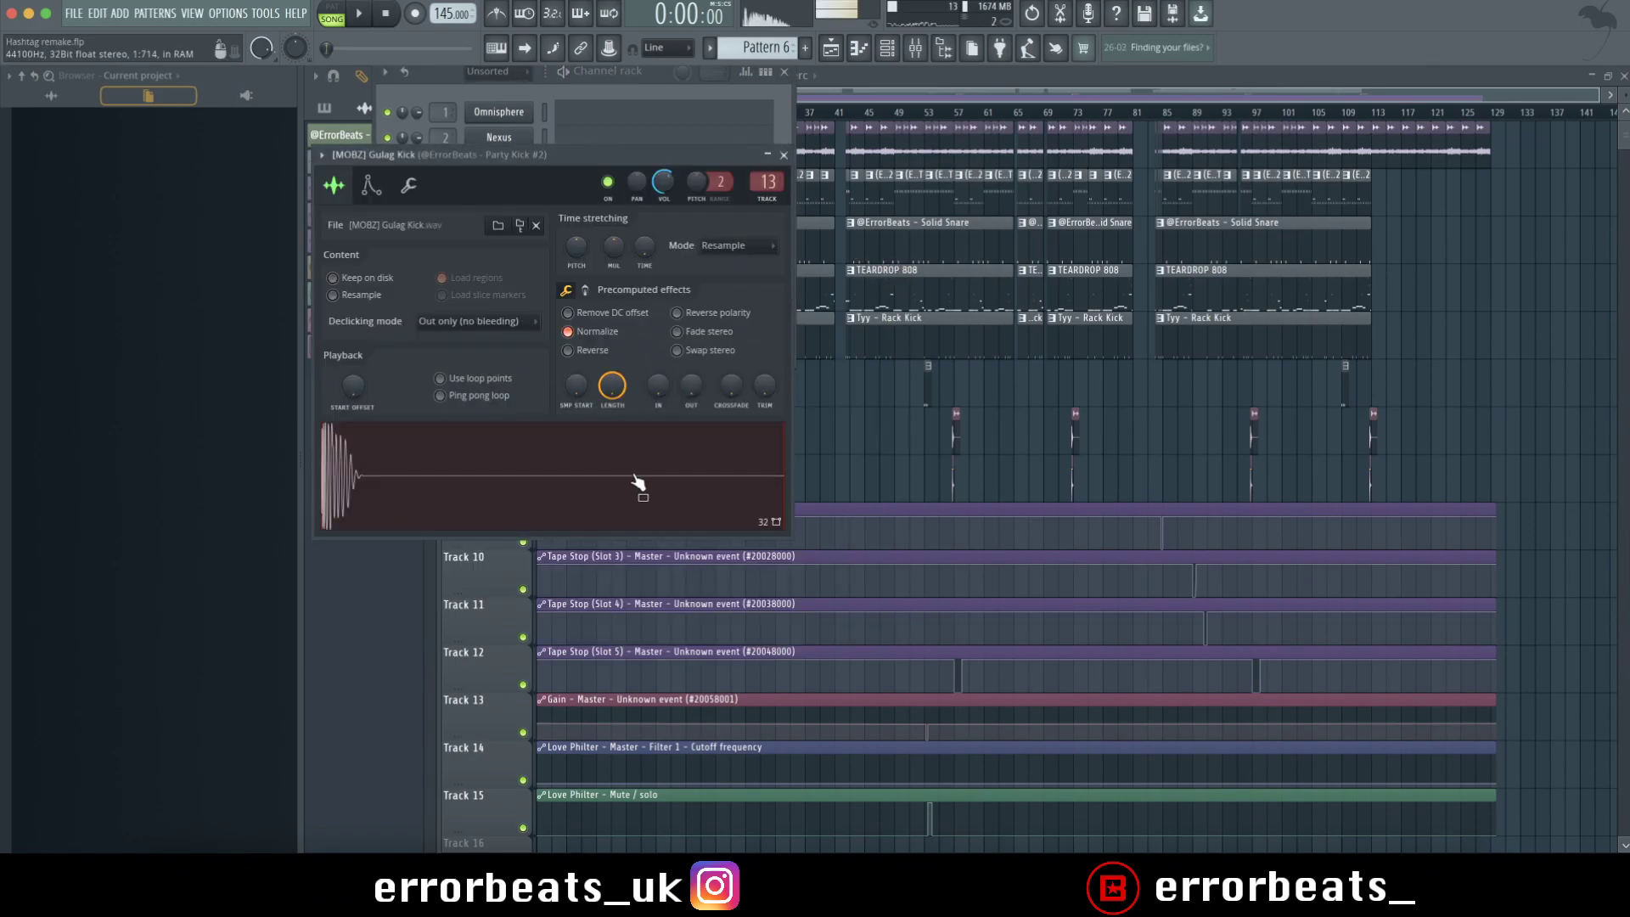
pyautogui.click(781, 156)
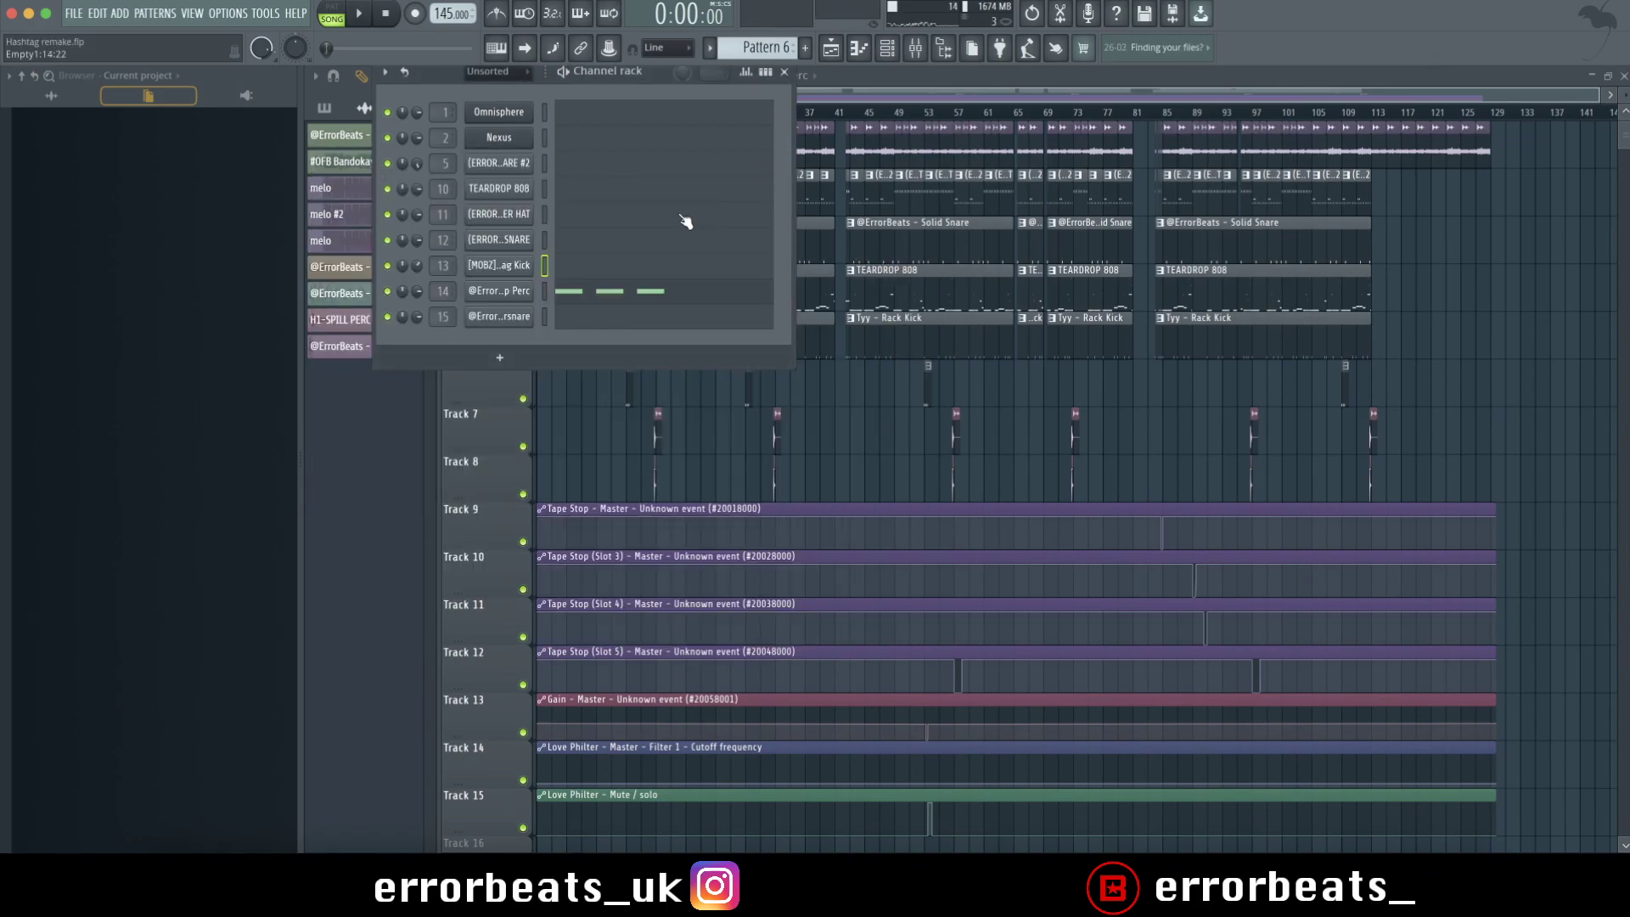
# Check the samples of the SLAP SNARE, Whip Perc and Griffin Countersnare channels, closing each channel after viewing it
pyautogui.click(501, 240)
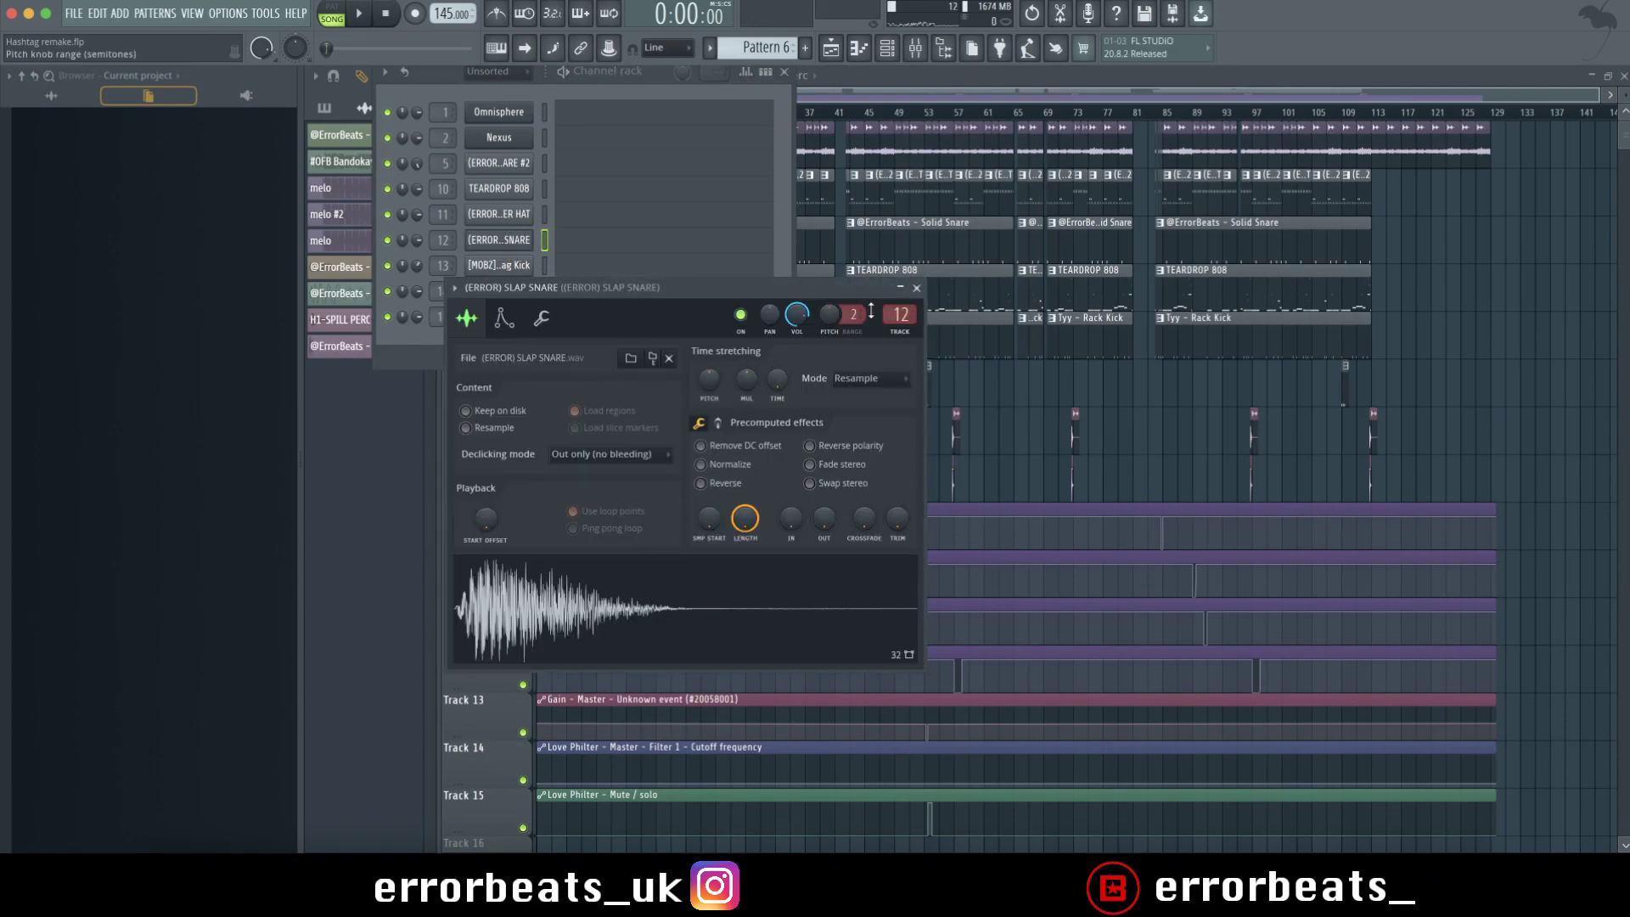
pyautogui.click(916, 289)
pyautogui.click(499, 291)
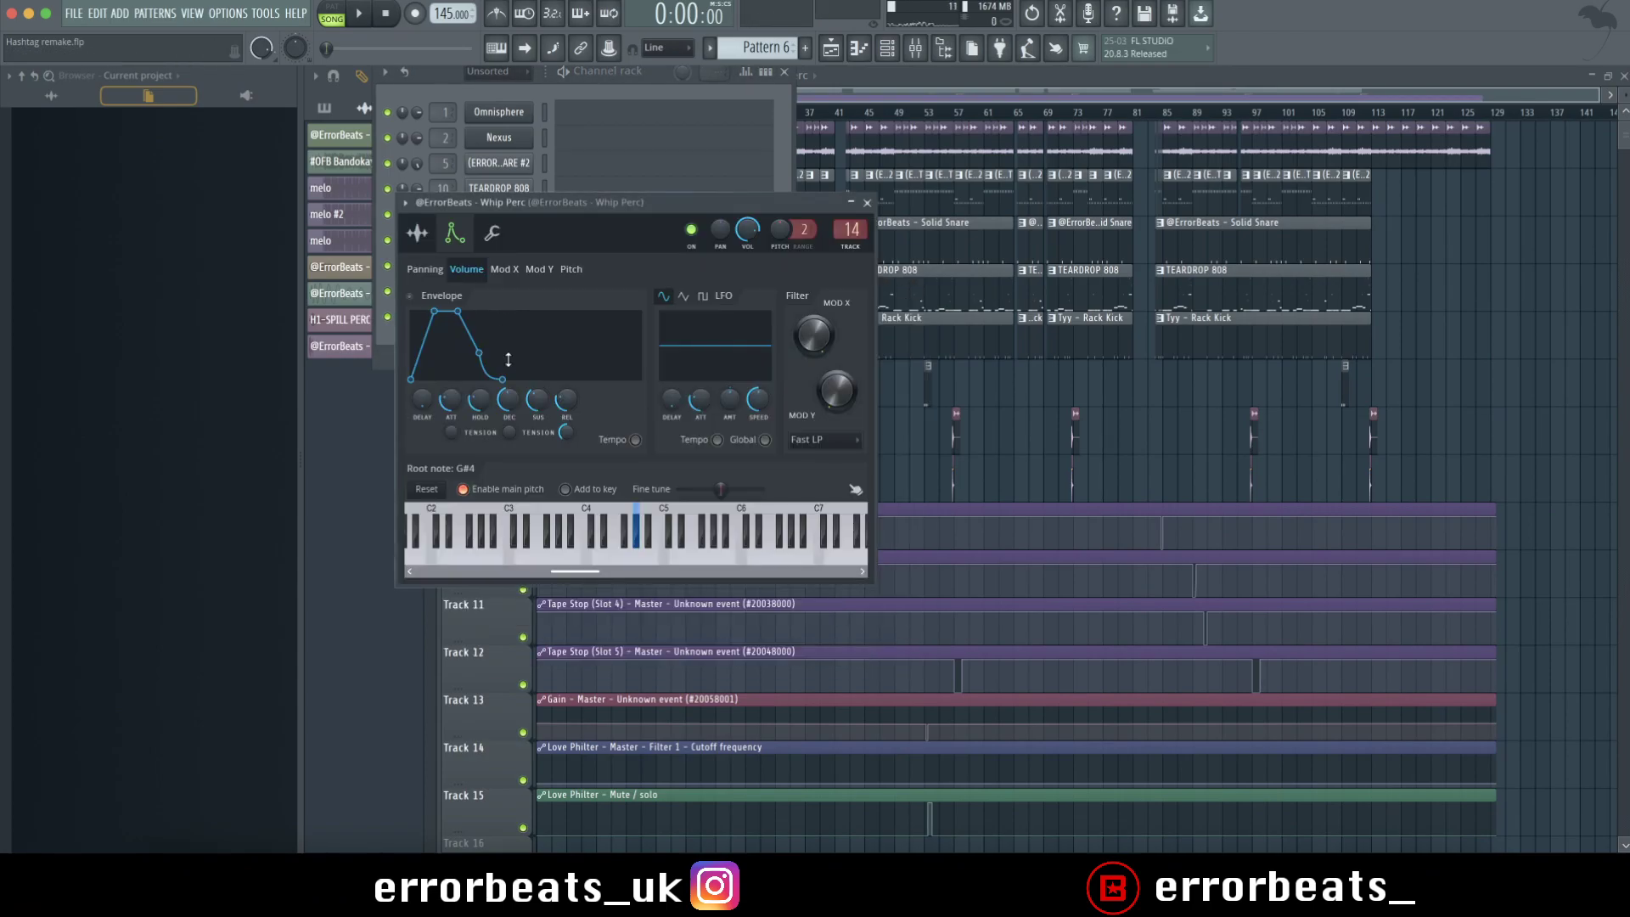
pyautogui.click(415, 236)
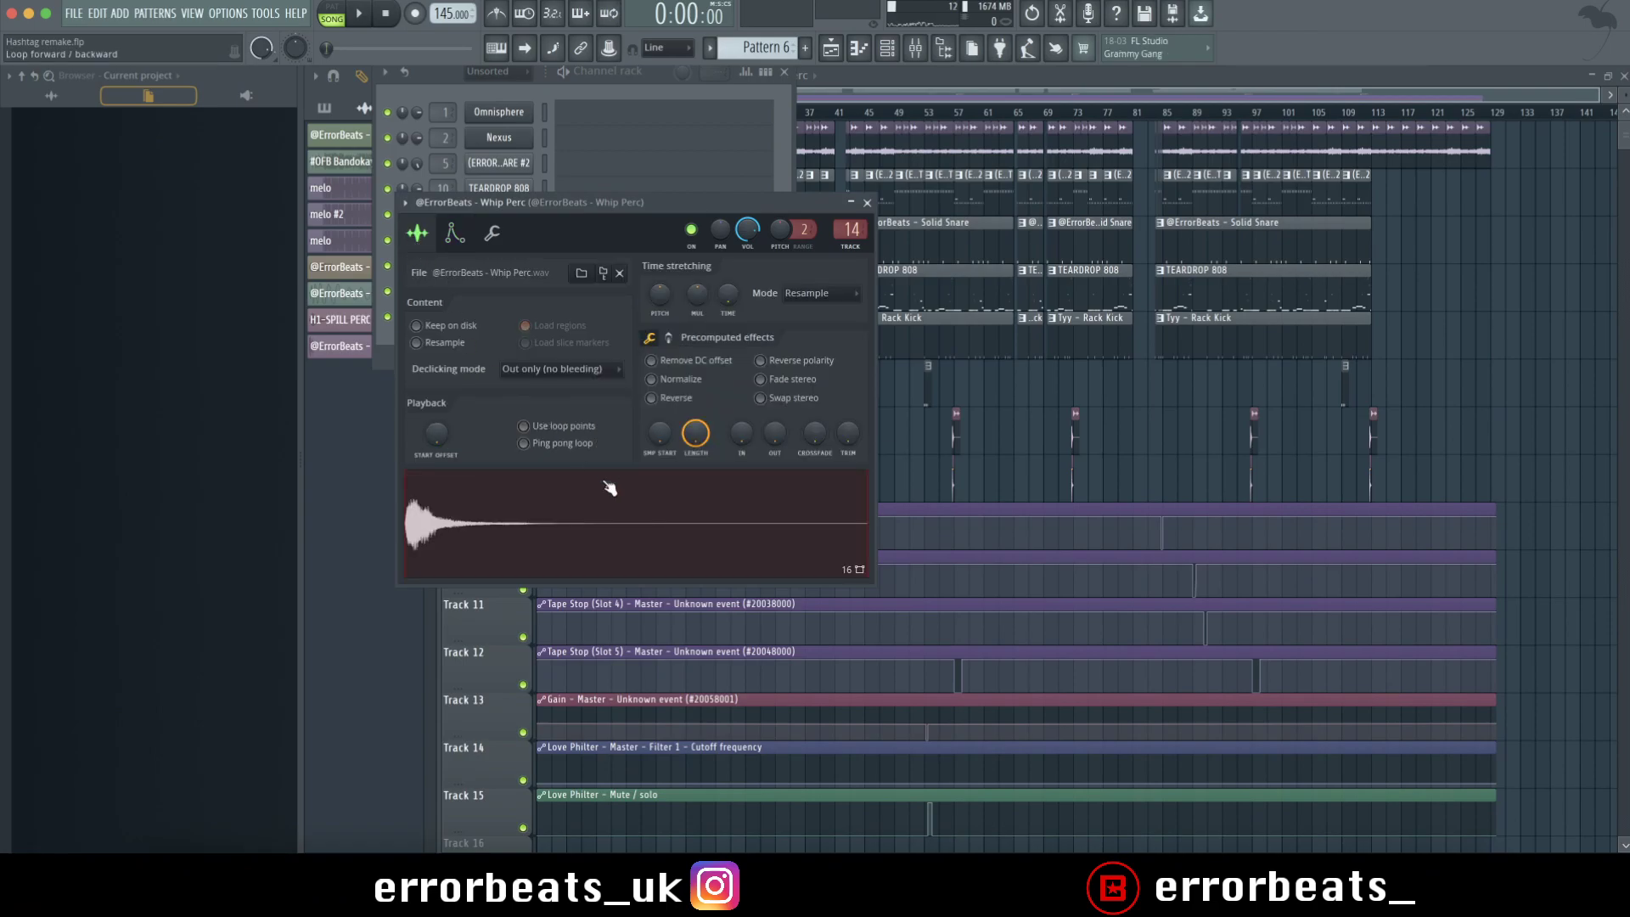
pyautogui.click(866, 203)
pyautogui.click(498, 317)
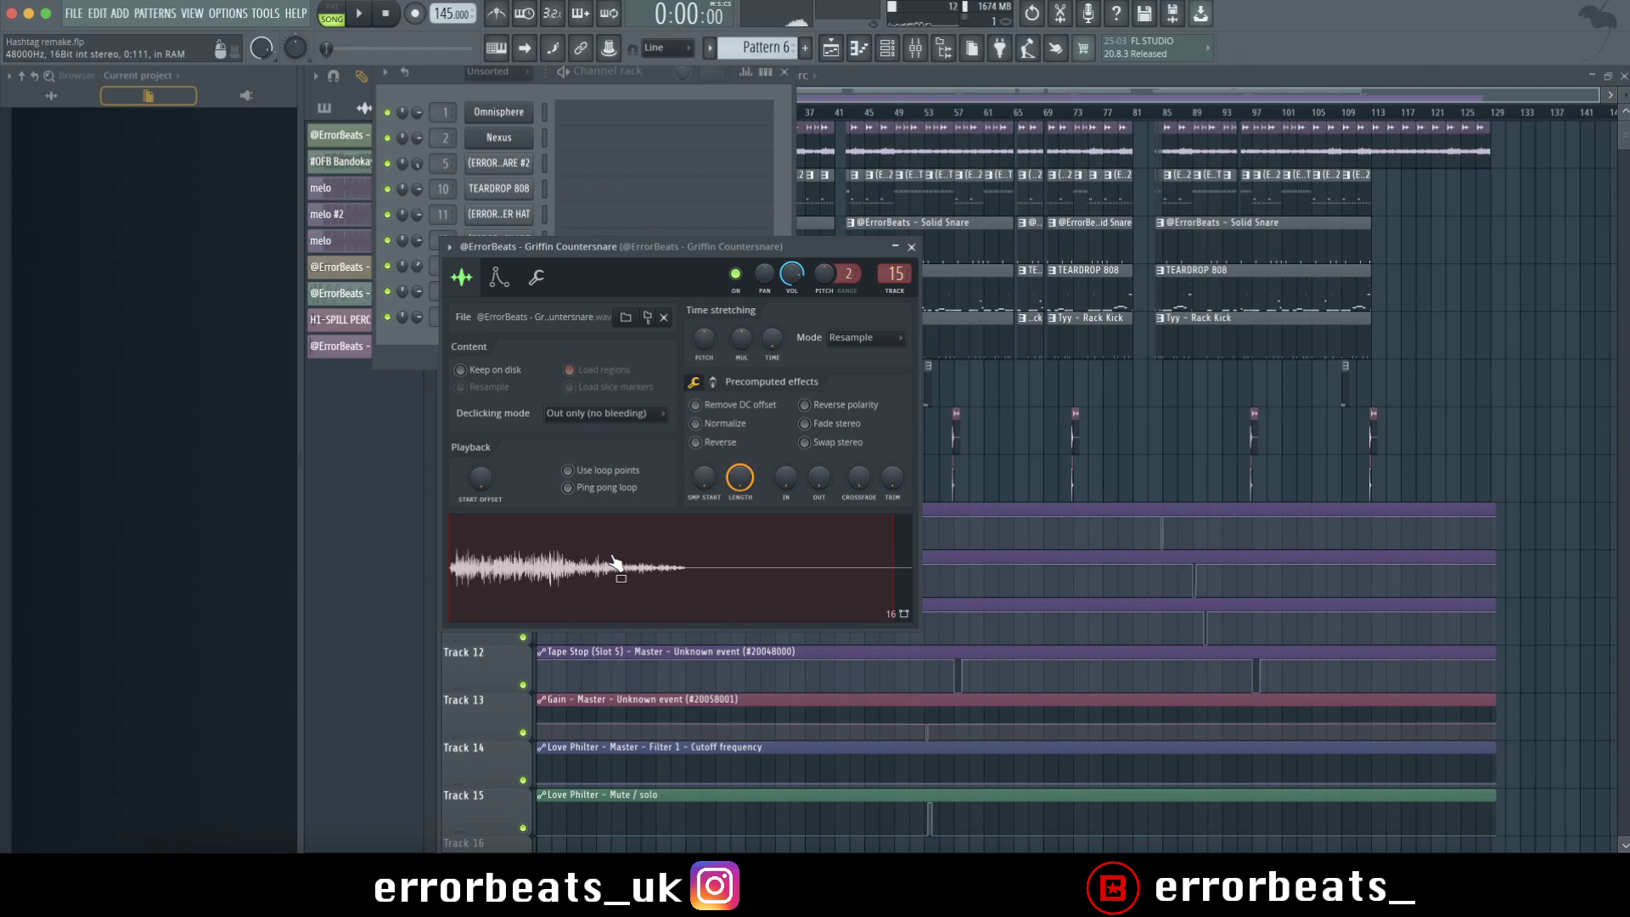
pyautogui.click(910, 247)
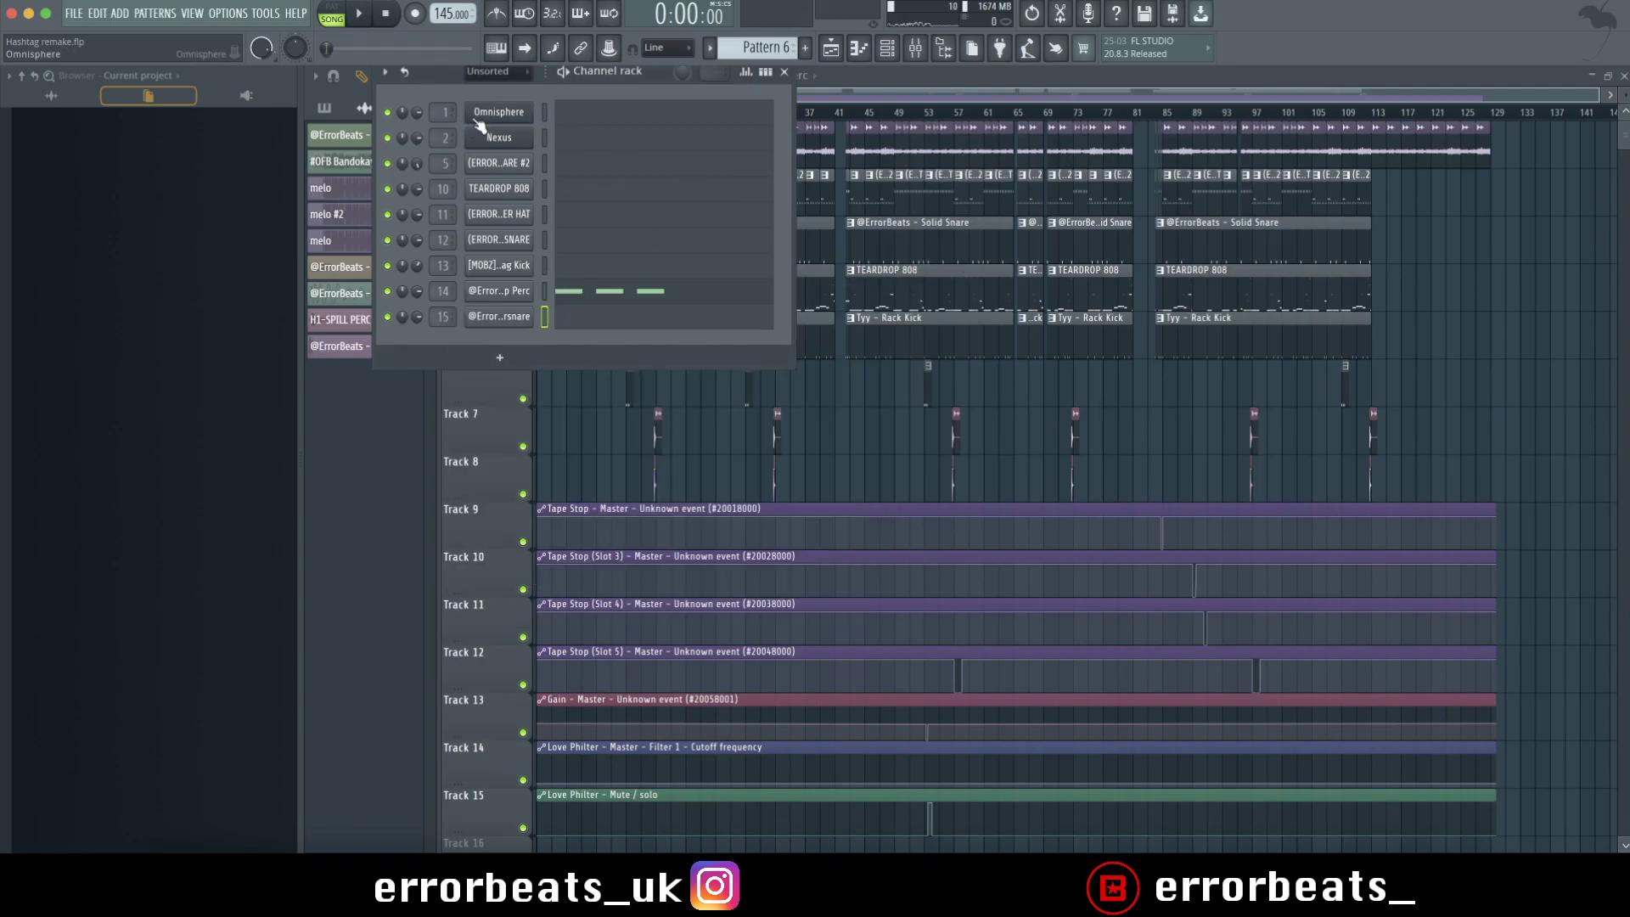
# Delete the Omnisphere and Nexus channels from the channel rack
pyautogui.rightClick(525, 108)
pyautogui.click(572, 280)
pyautogui.rightClick(499, 111)
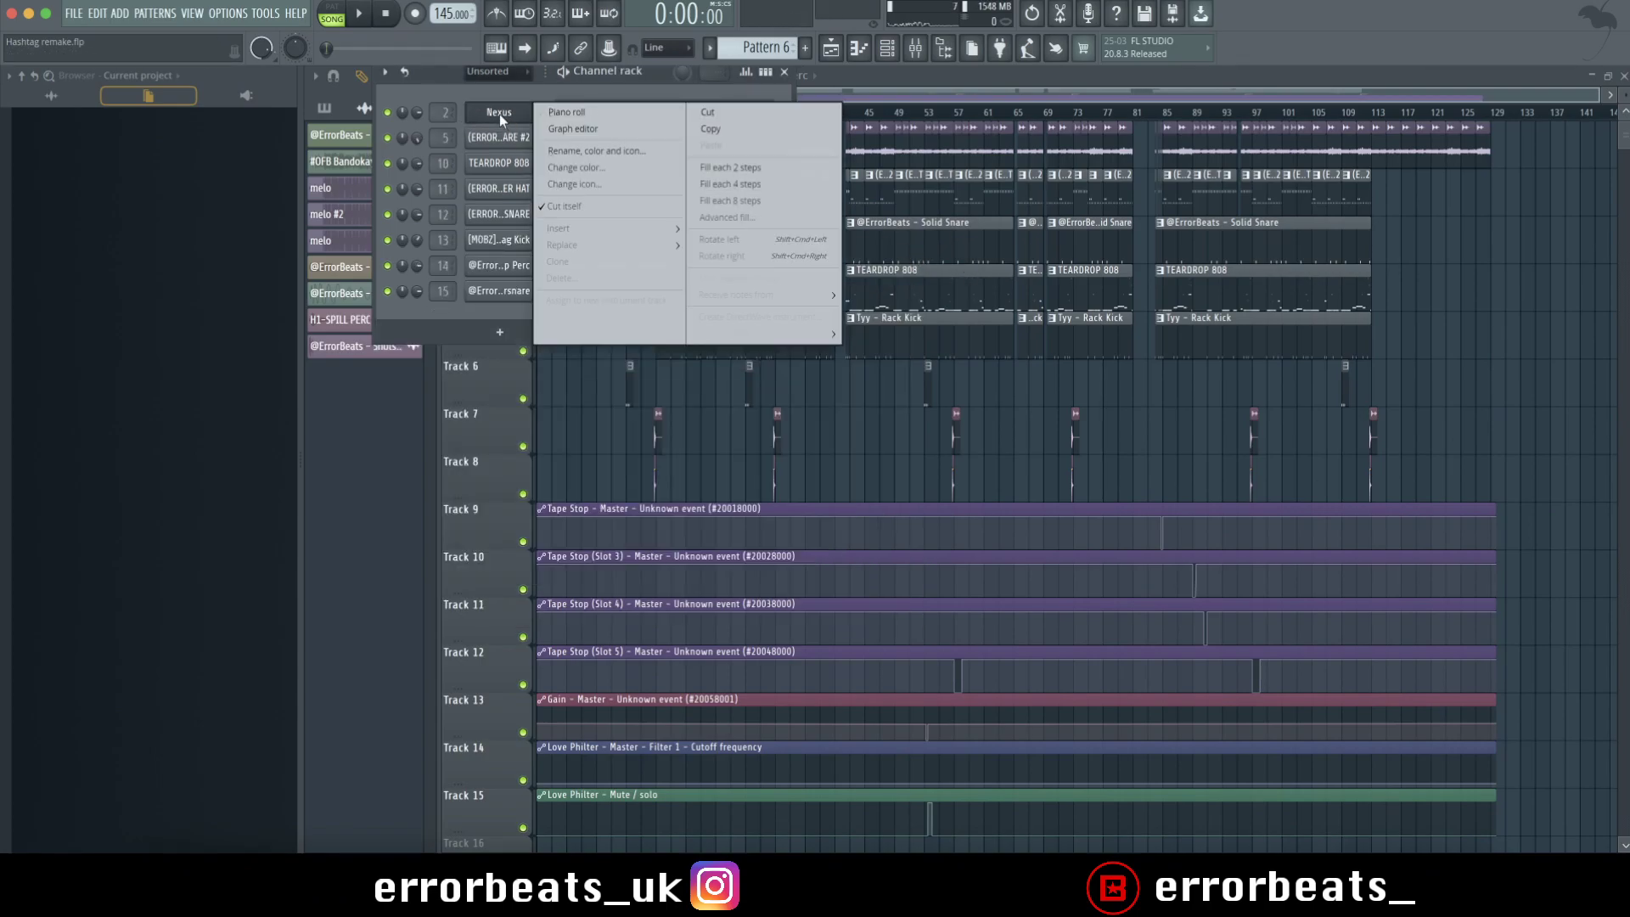
pyautogui.click(594, 276)
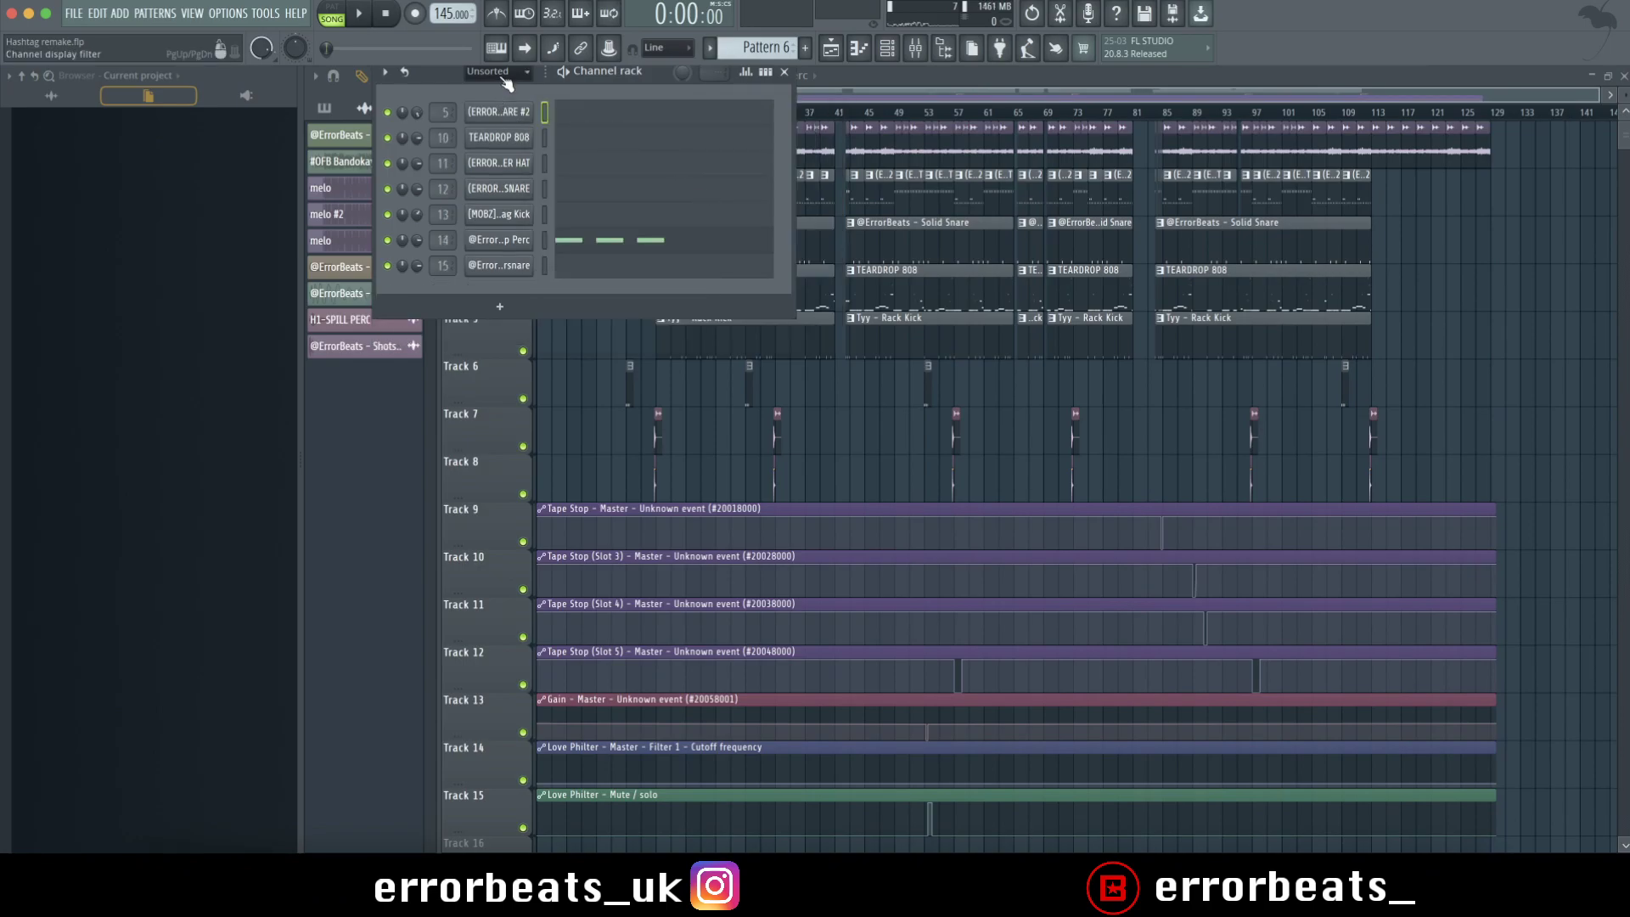
# Filter the channel rack to Audio channels and check the H1-SPILL PERC clip's sample settings, then close the clip
pyautogui.click(501, 74)
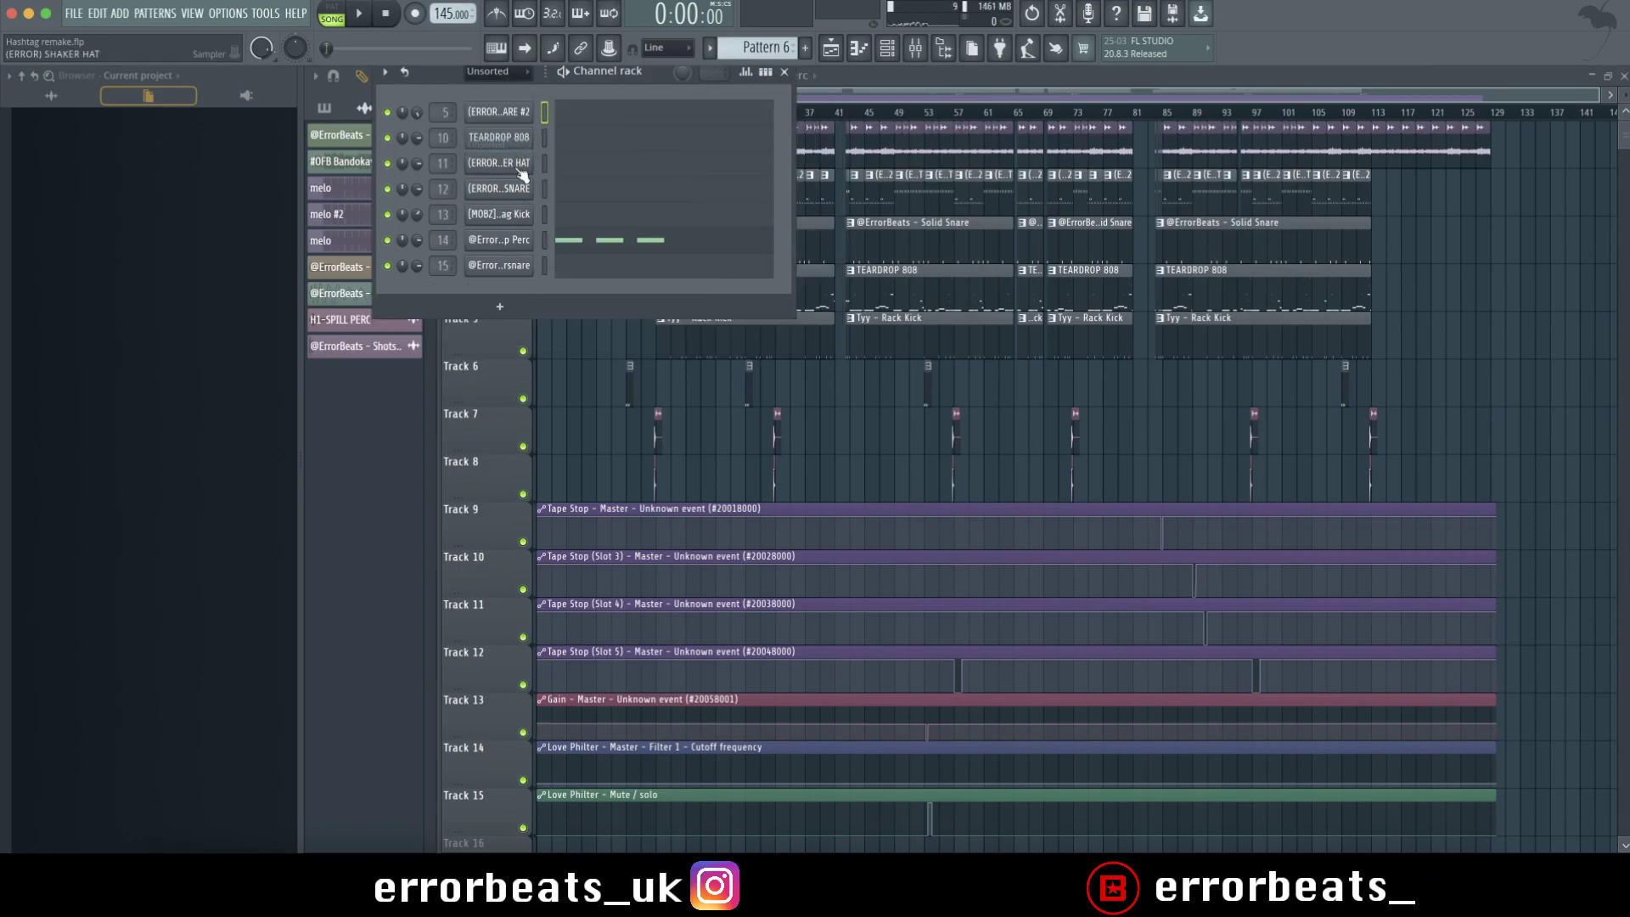
pyautogui.click(484, 112)
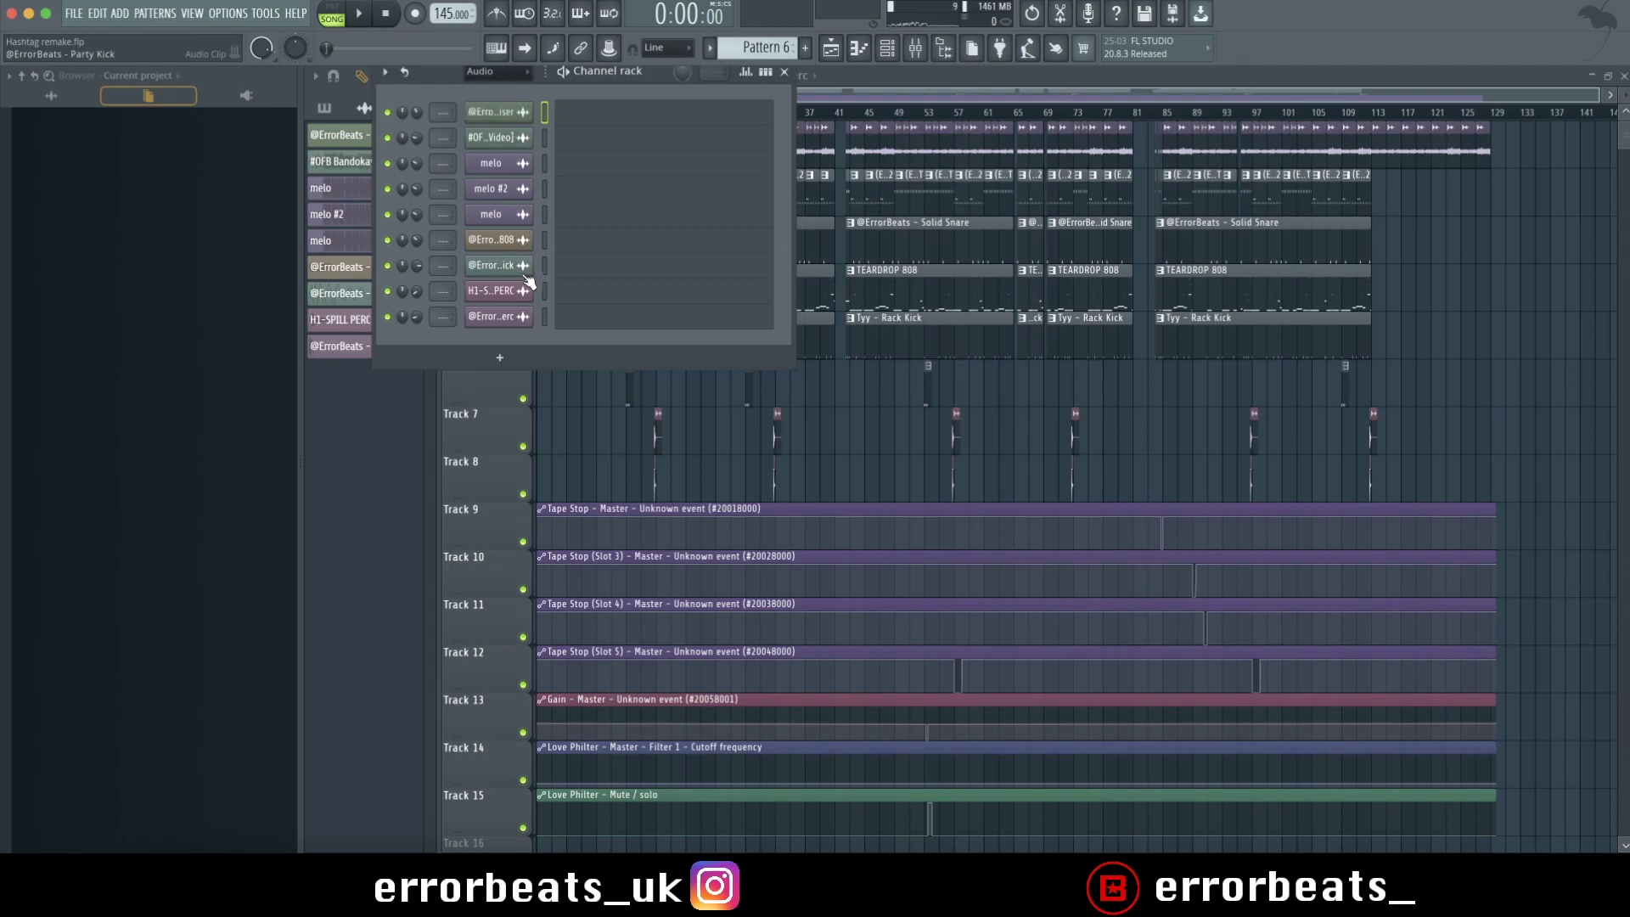
pyautogui.click(501, 291)
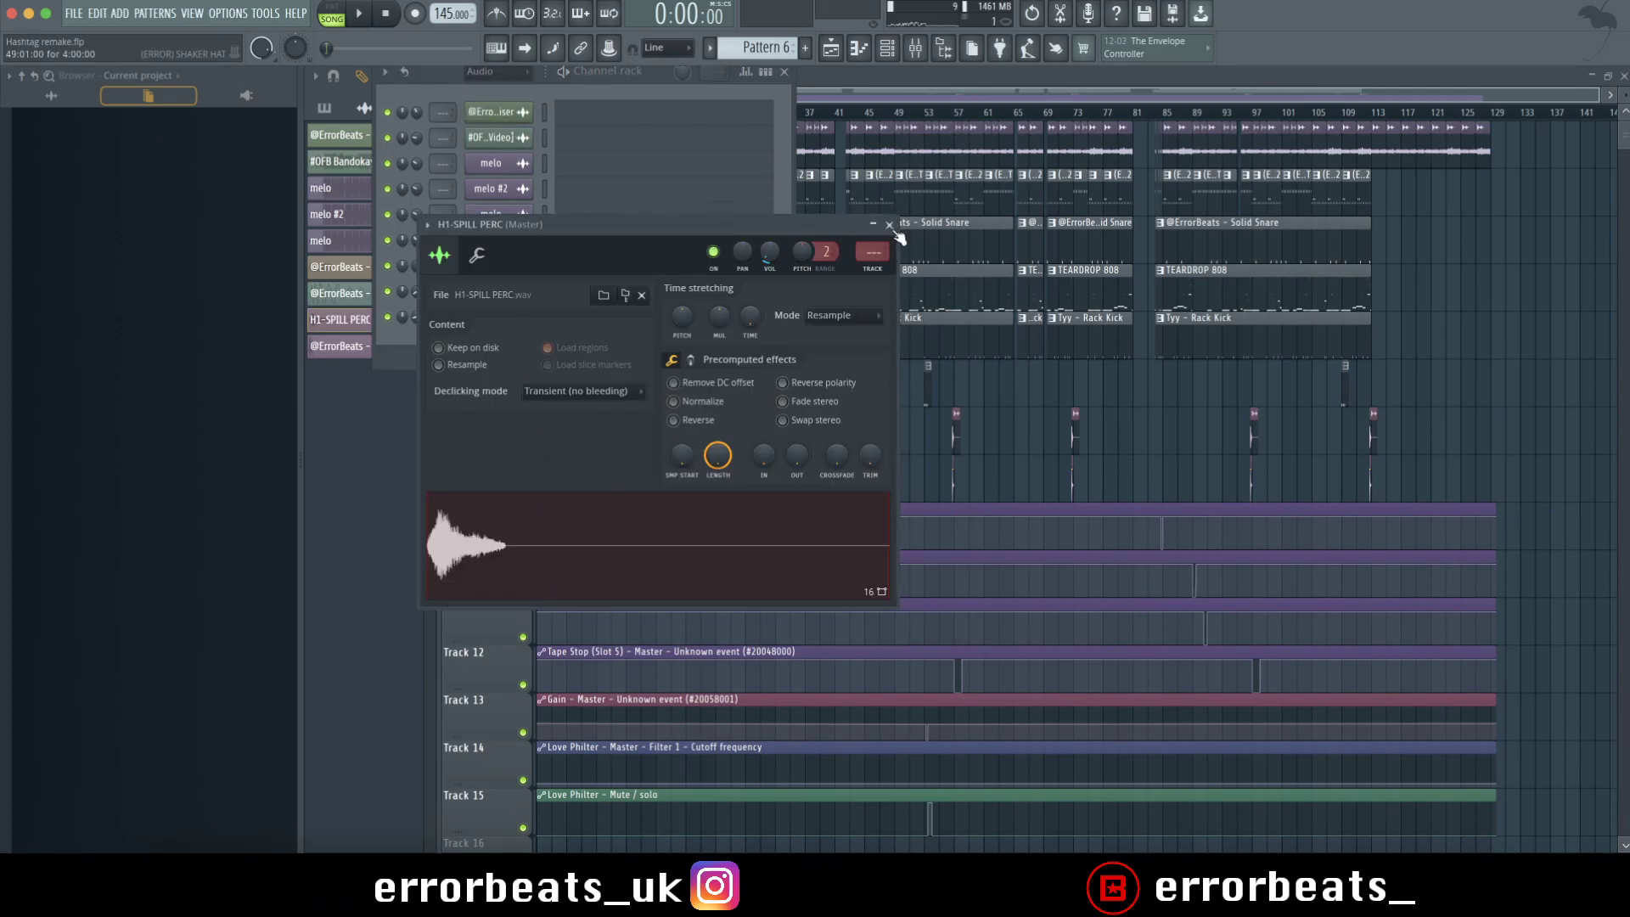
pyautogui.click(888, 225)
# Inspect the Shots Perc clip's sample, levels and root note settings, then close the clip and the channel rack
pyautogui.click(499, 266)
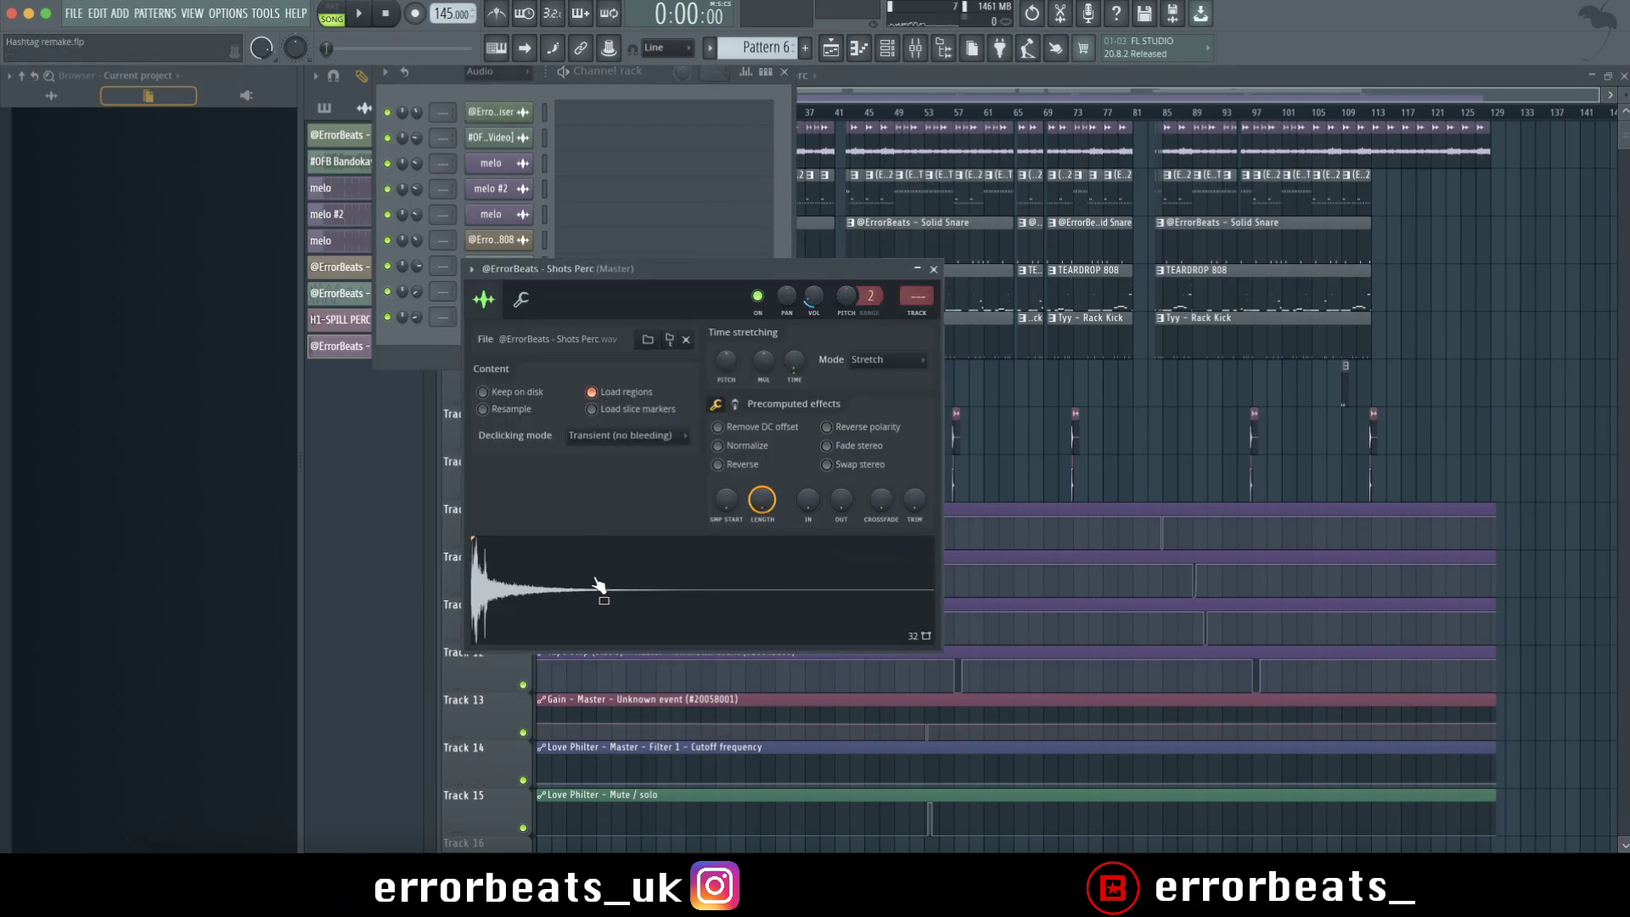
pyautogui.click(521, 299)
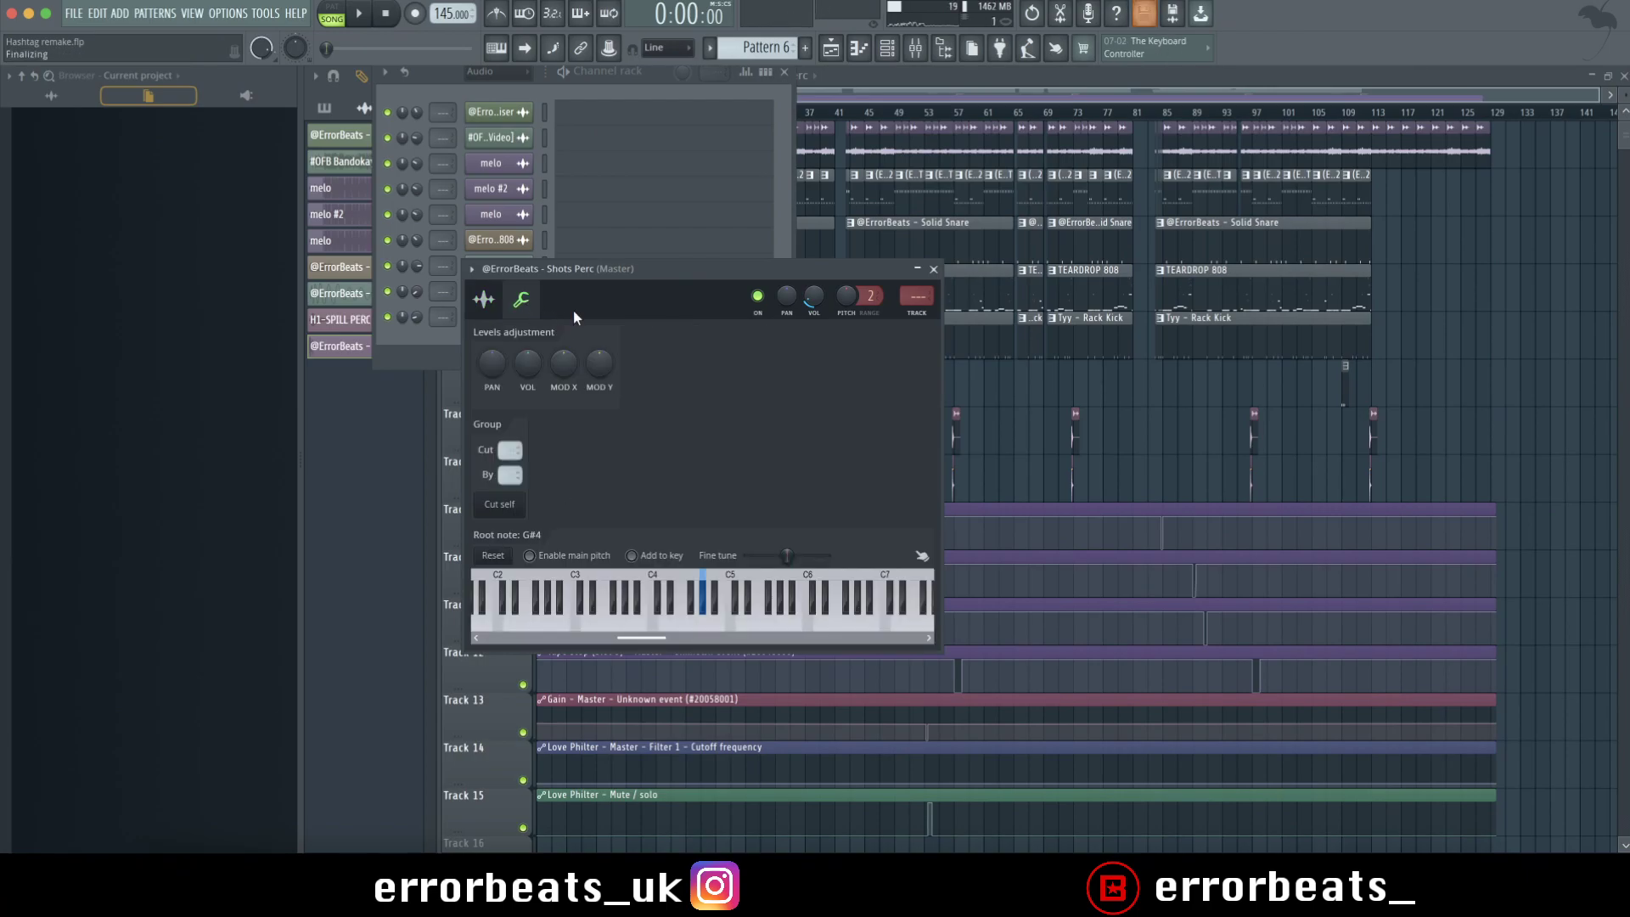
pyautogui.click(484, 299)
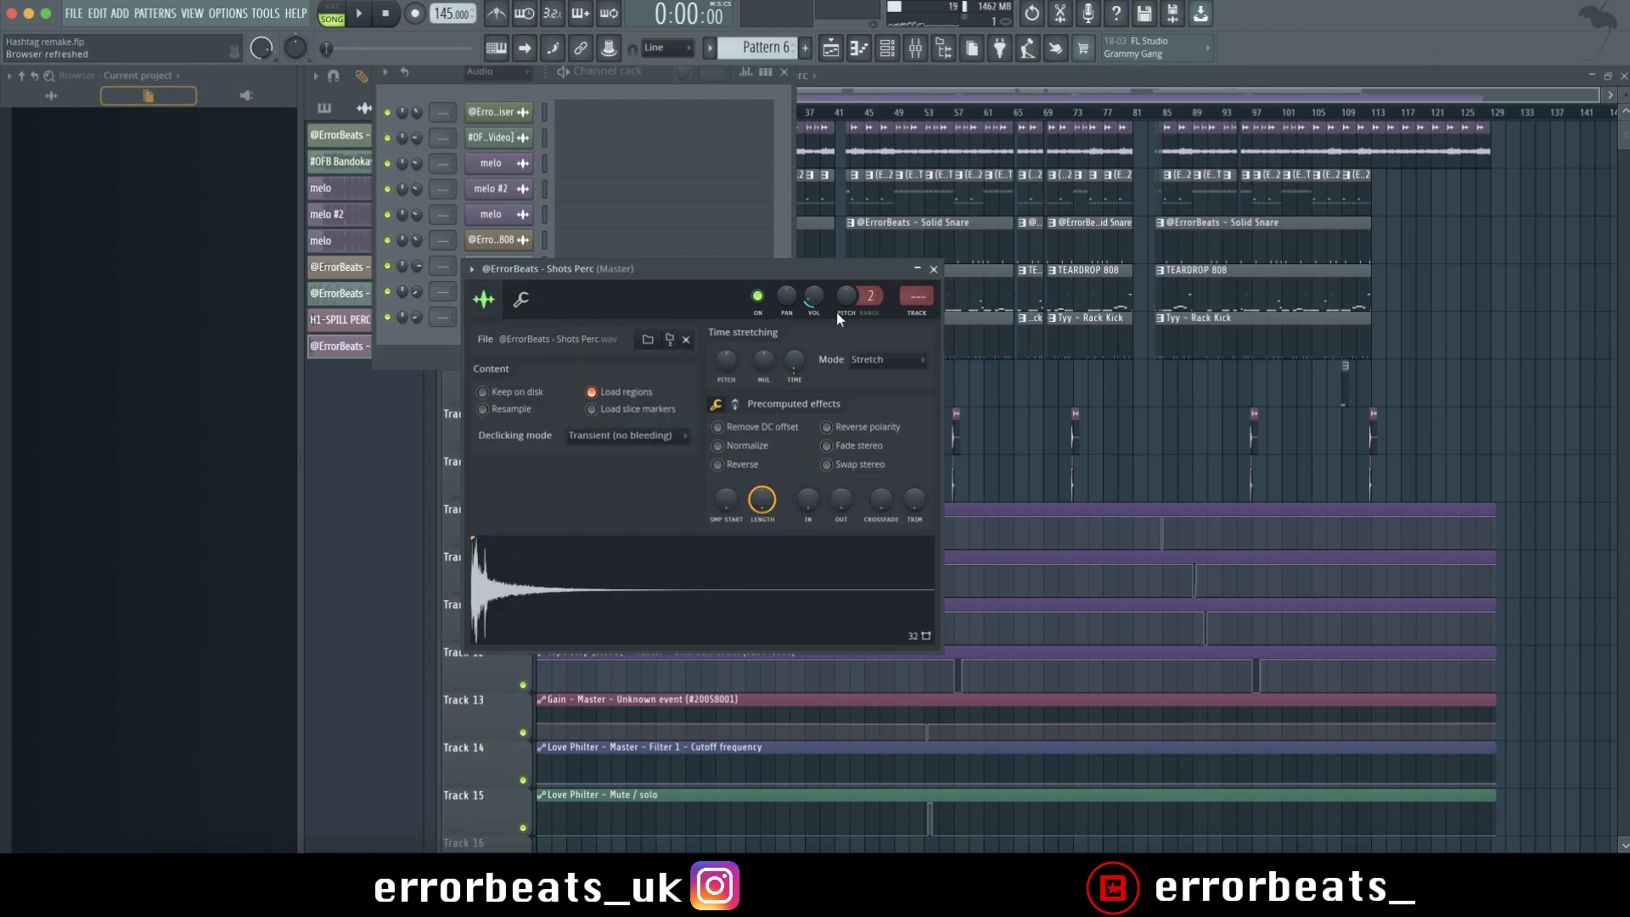
pyautogui.click(932, 269)
pyautogui.click(784, 72)
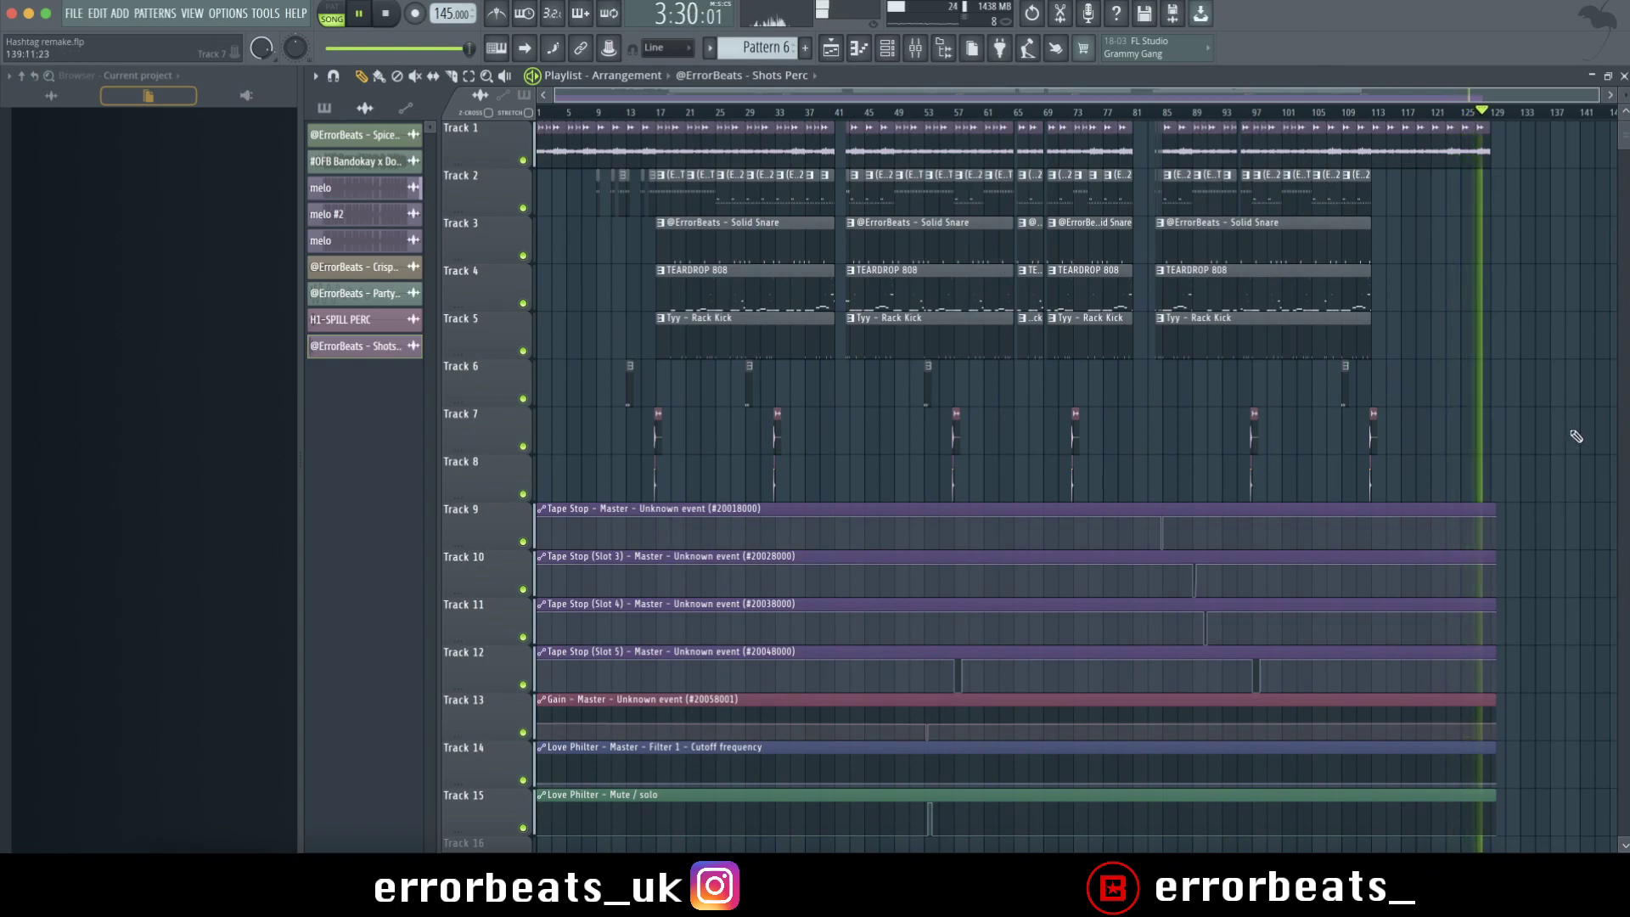
pyautogui.scroll(3, 1575, 436)
pyautogui.scroll(-4, 1576, 436)
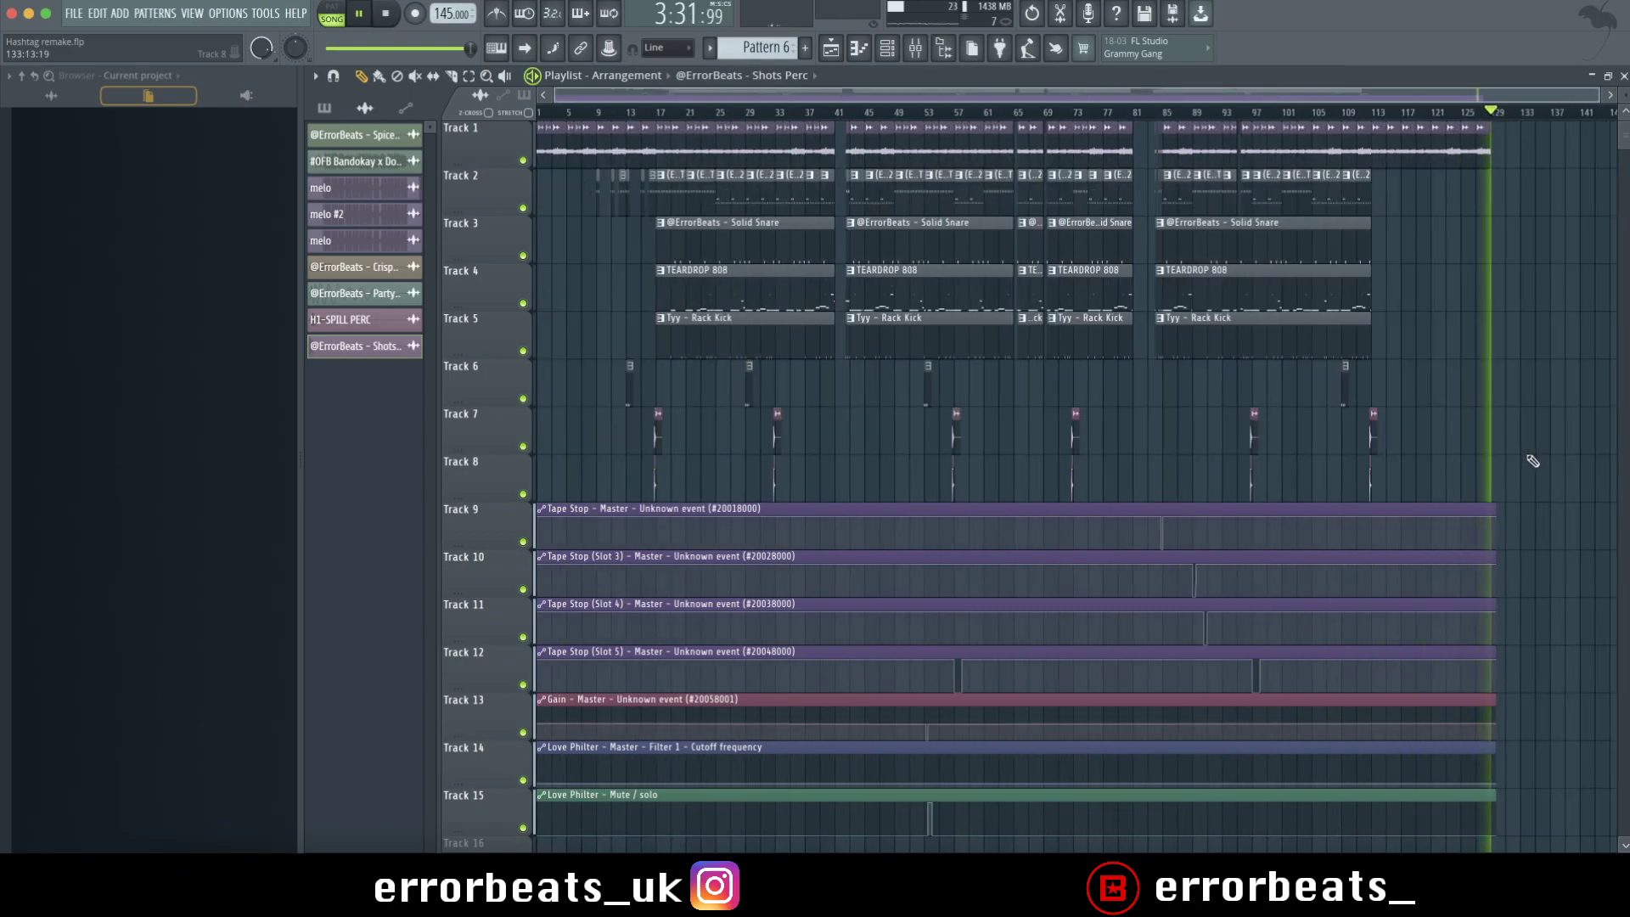